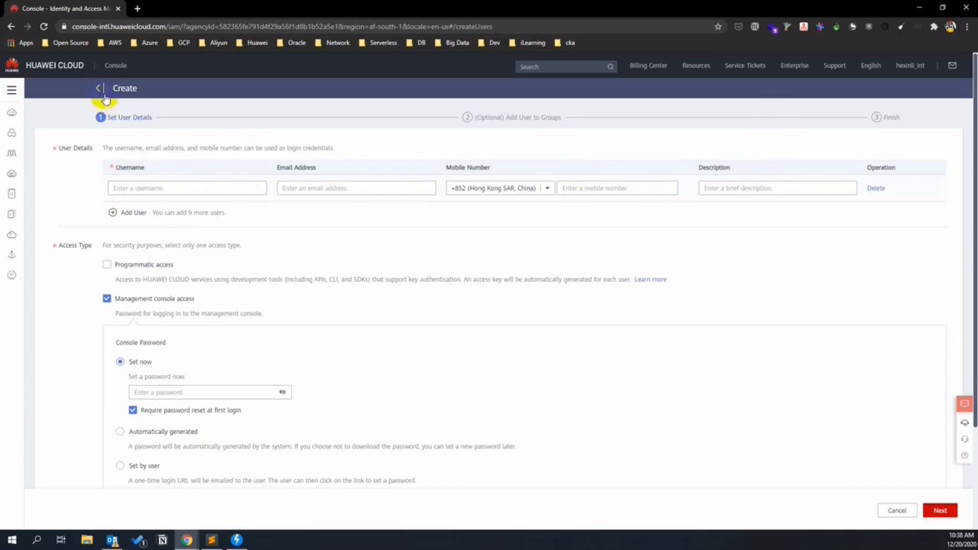
- Leave the Create user page and go to the IAM User Groups list
click(98, 88)
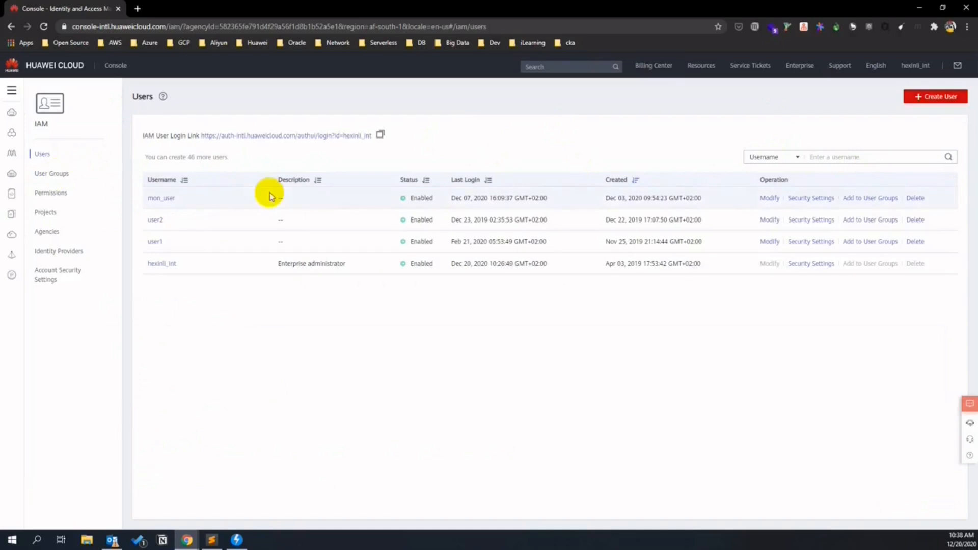
click(47, 173)
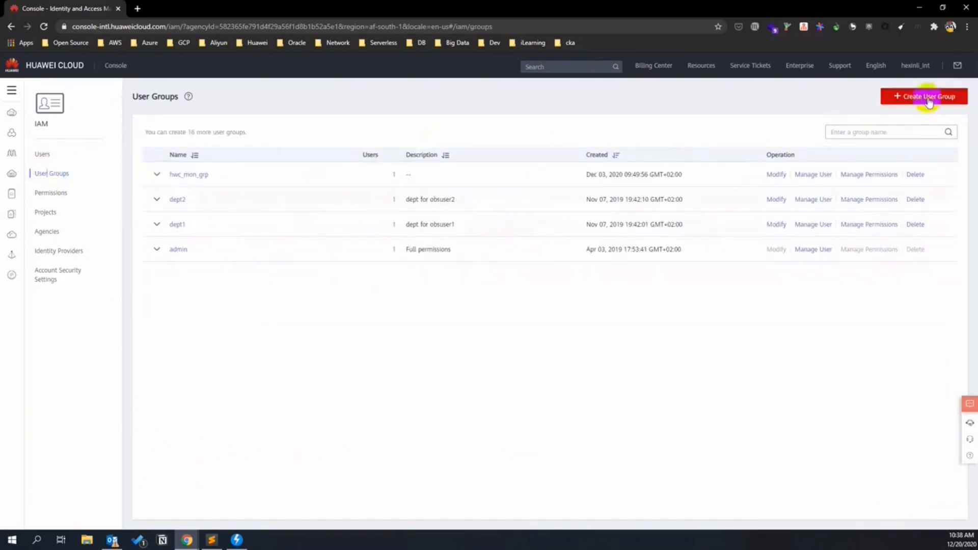
- Create user group 'jhb network om' with description 'jhb network engineering team'
click(929, 96)
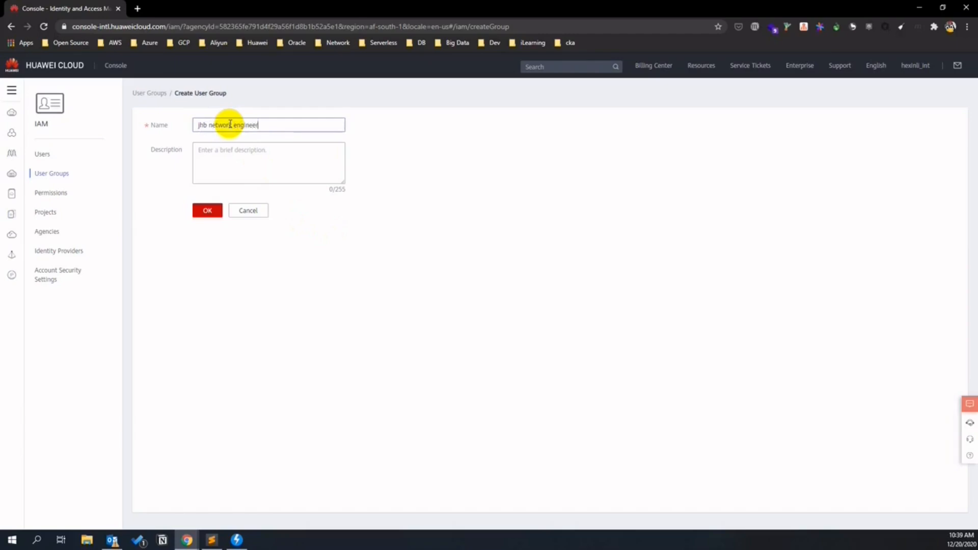
text(eam)
click(241, 155)
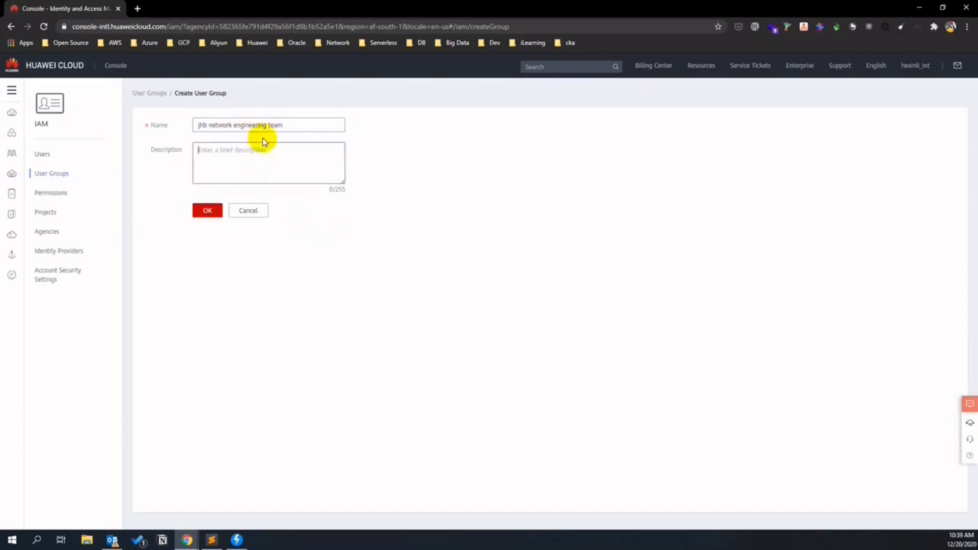
drag(282, 124, 157, 123)
key(ctrl+c)
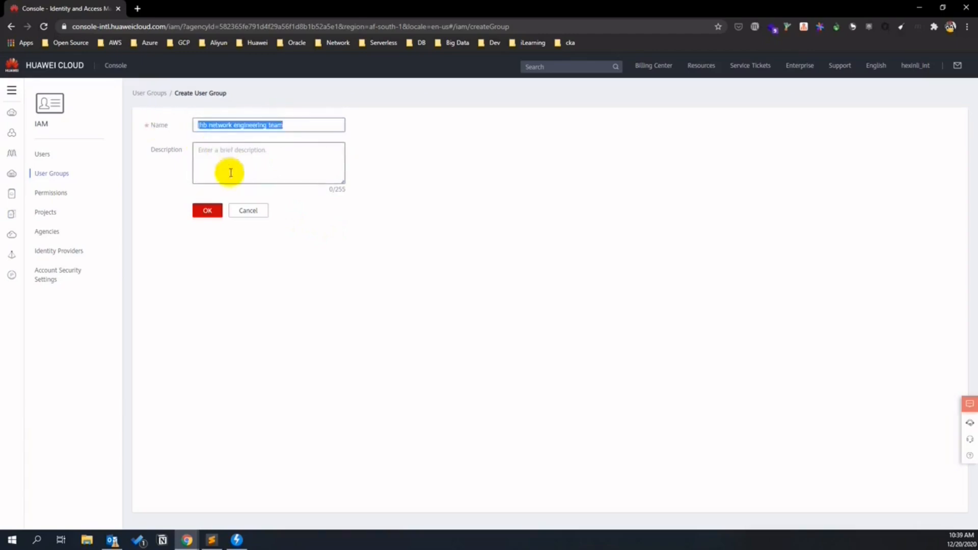
click(225, 158)
key(ctrl+v)
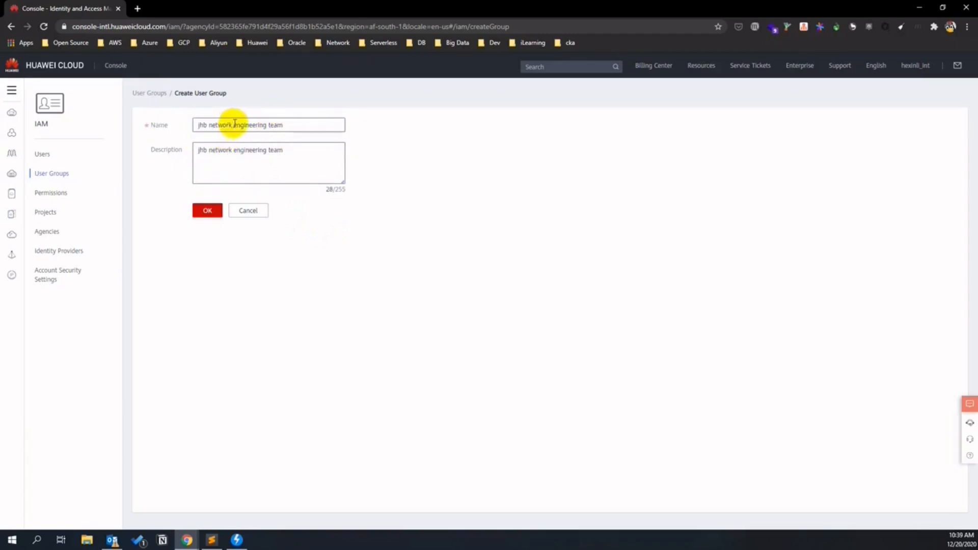
drag(233, 124, 321, 125)
text(ork om)
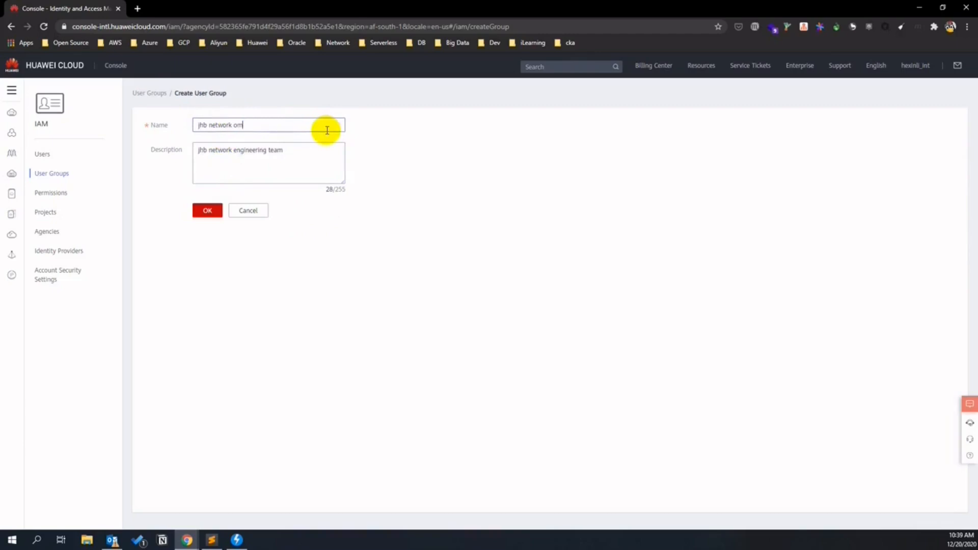
click(207, 210)
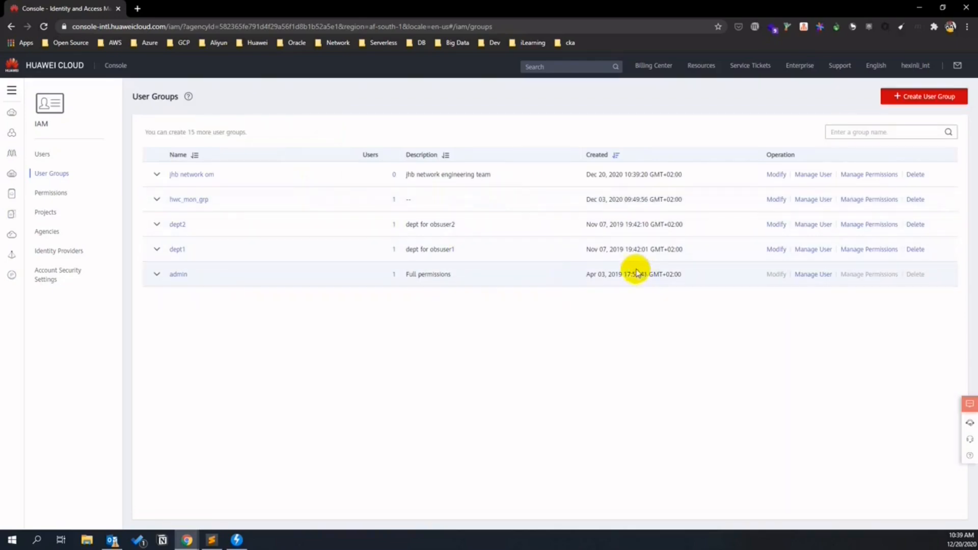
- Start assigning permissions to jhb network om, scoped to region project af-south-1
click(874, 176)
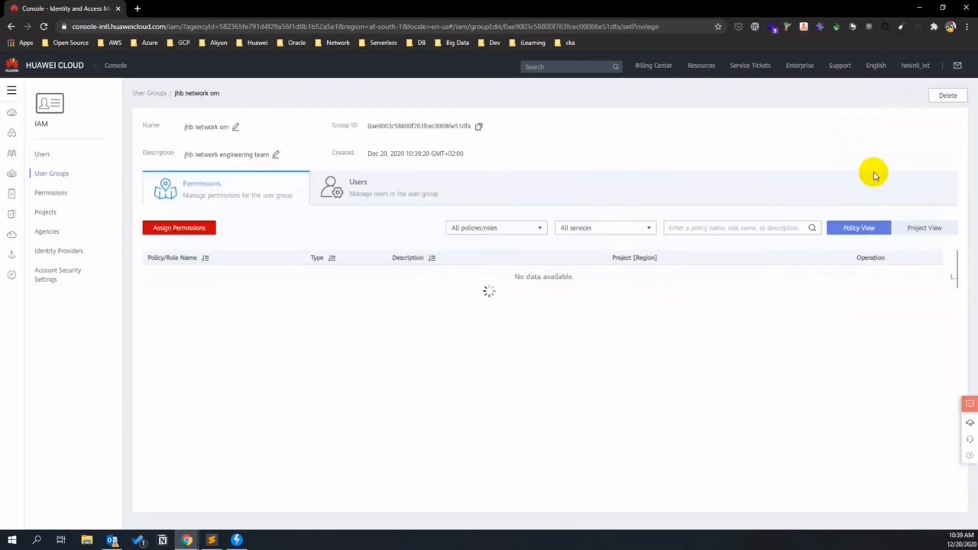
click(213, 229)
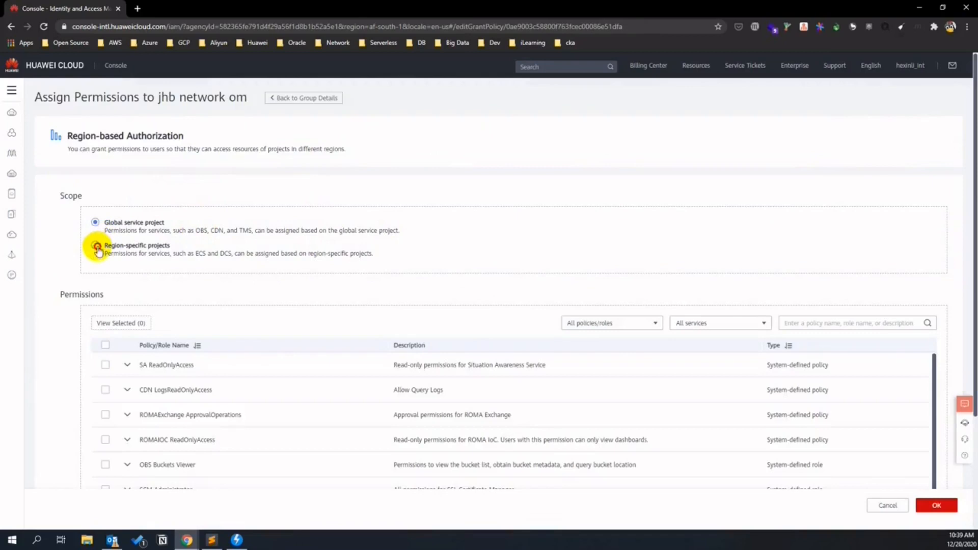
click(97, 246)
click(242, 271)
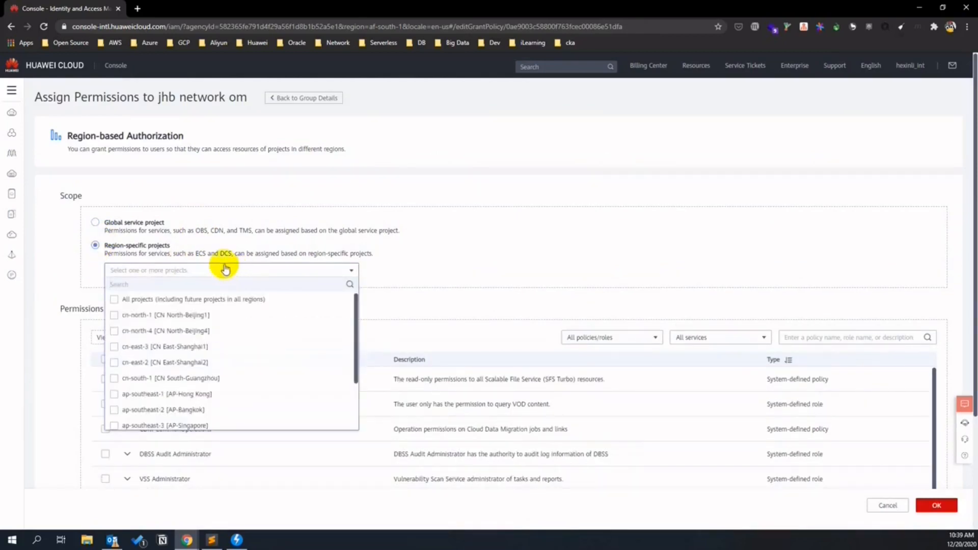
text(af)
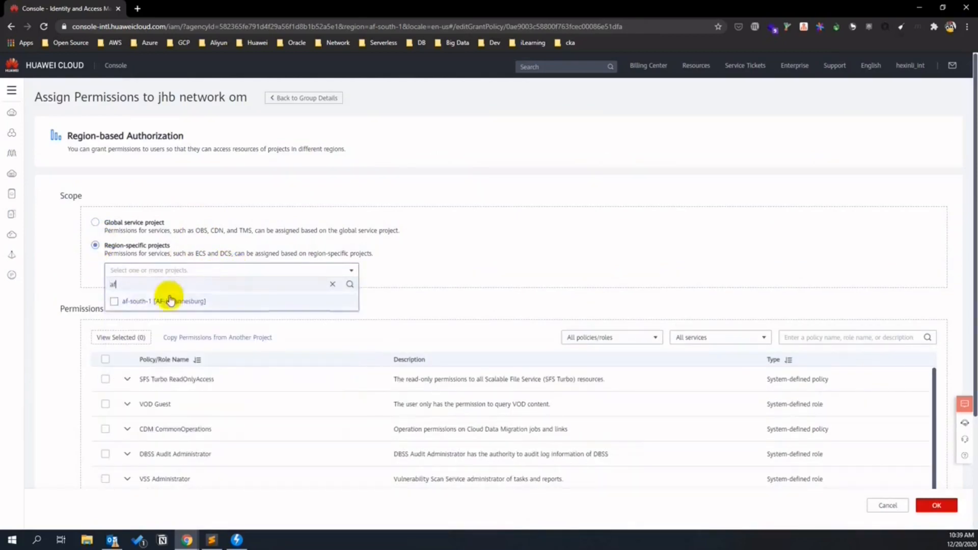
click(113, 301)
click(420, 288)
- Search 'vpc', select the VPC FullAccess policy and confirm the grant
click(812, 336)
text(vpc)
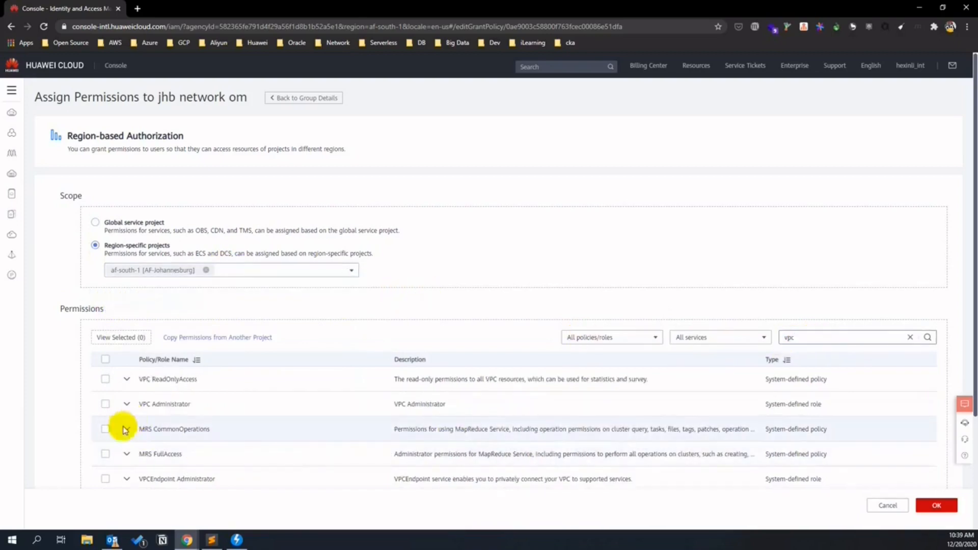
scroll(178, 423, down, 1)
scroll(193, 414, down, 1)
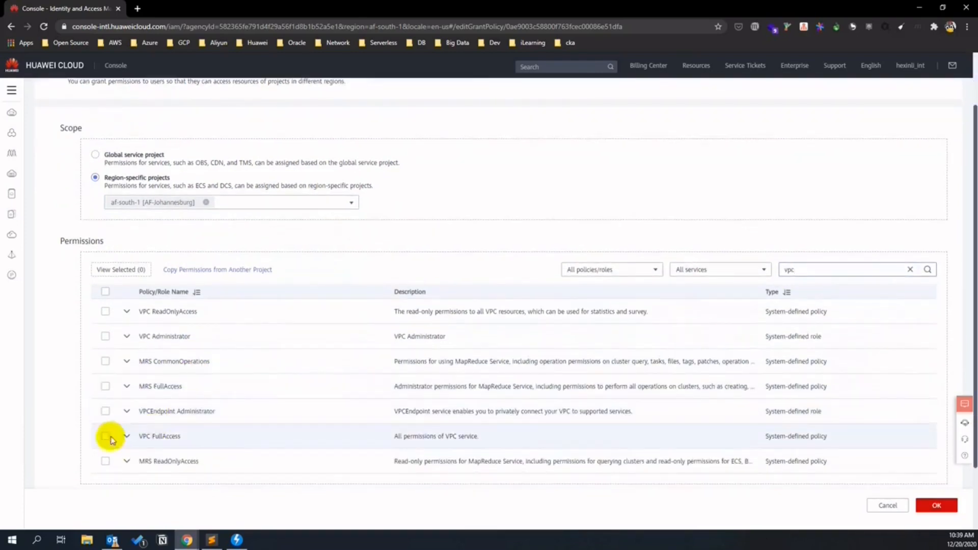
click(105, 436)
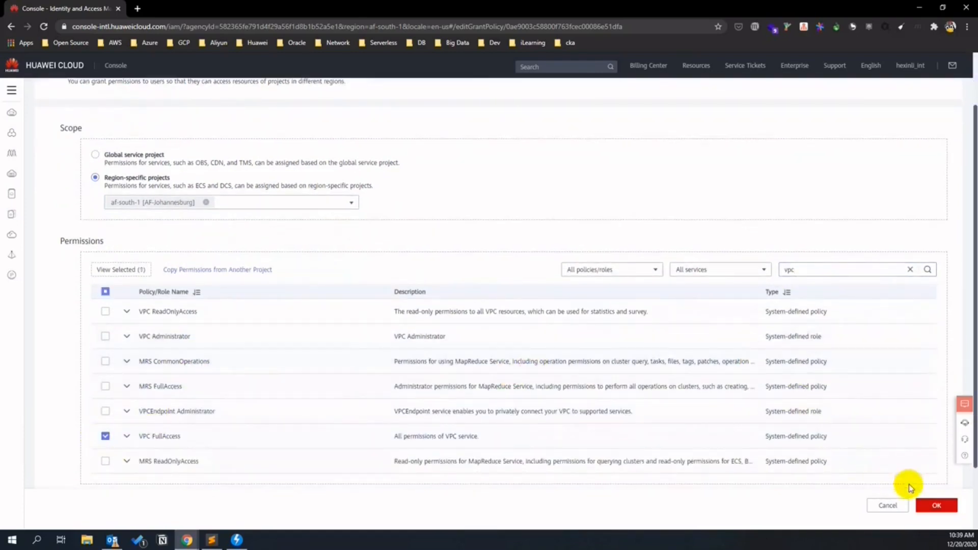
click(937, 505)
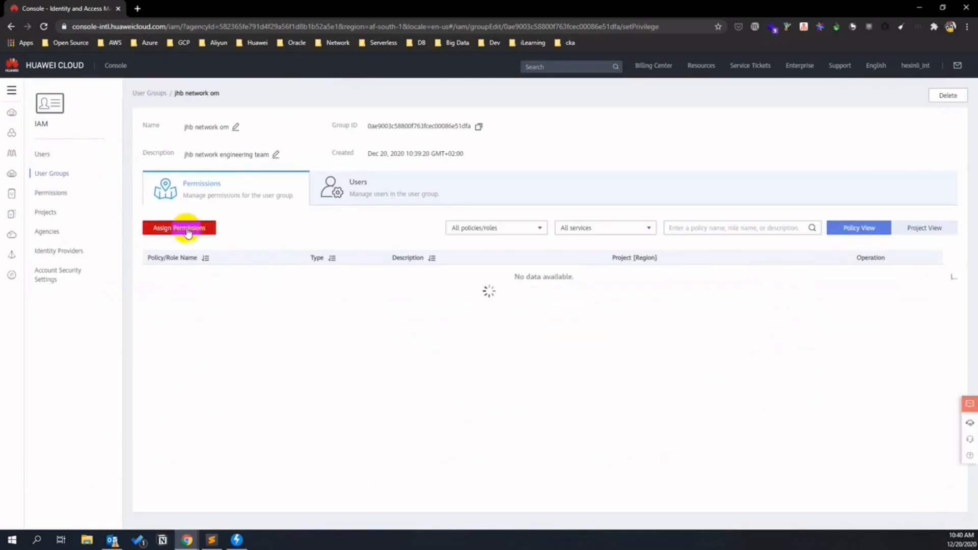
- Grant jhb network om ELB FullAccess for af-south-1, then go to the IAM users list
click(187, 232)
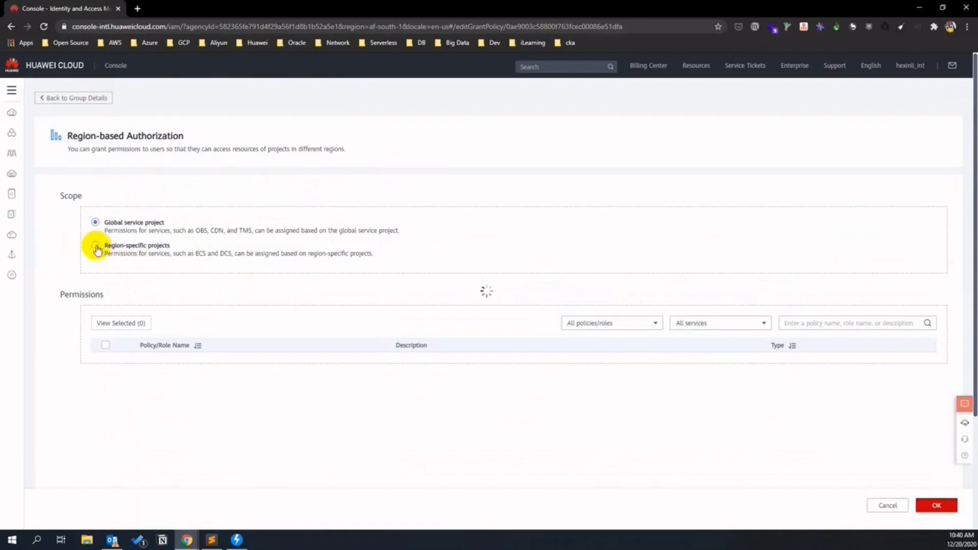
click(96, 247)
click(161, 271)
text(af)
click(114, 301)
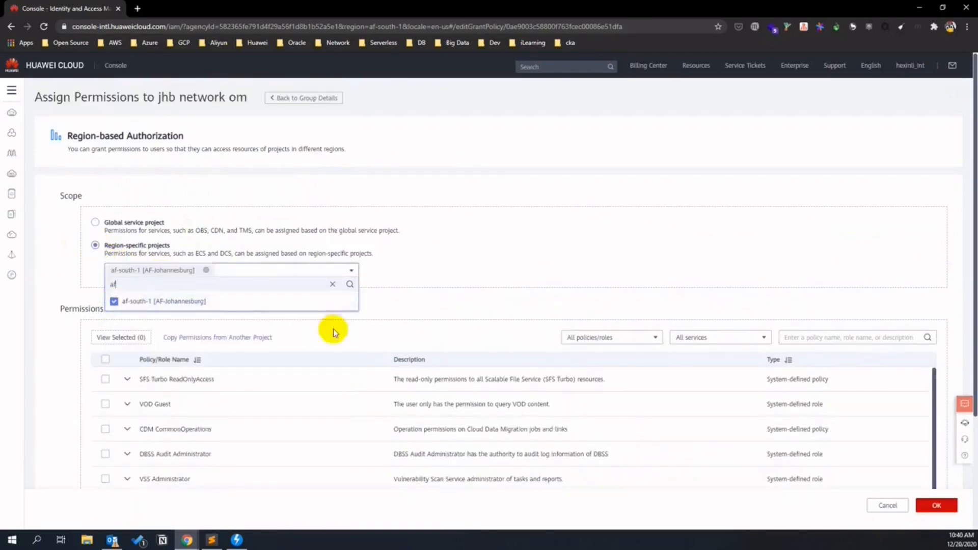
click(816, 337)
text(elb)
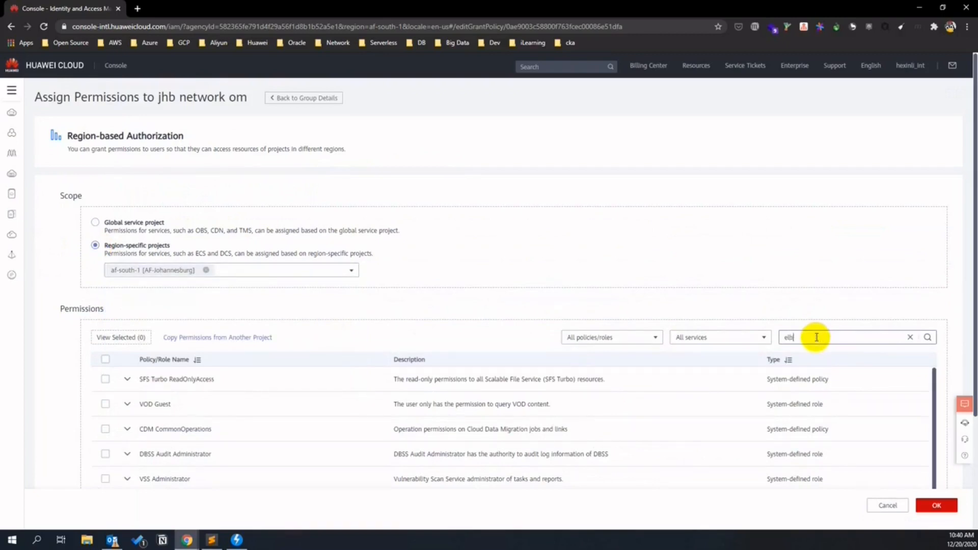
key(Return)
click(105, 379)
click(938, 505)
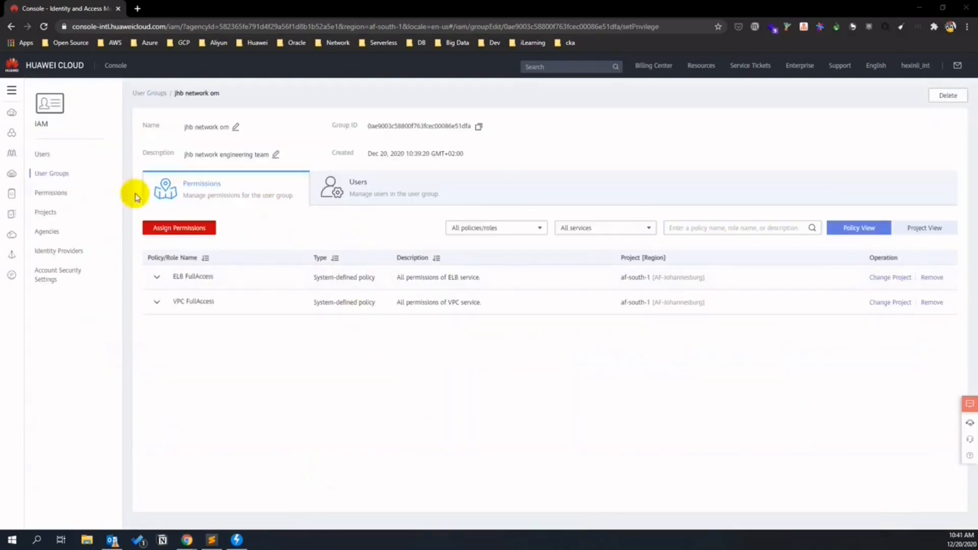
click(70, 155)
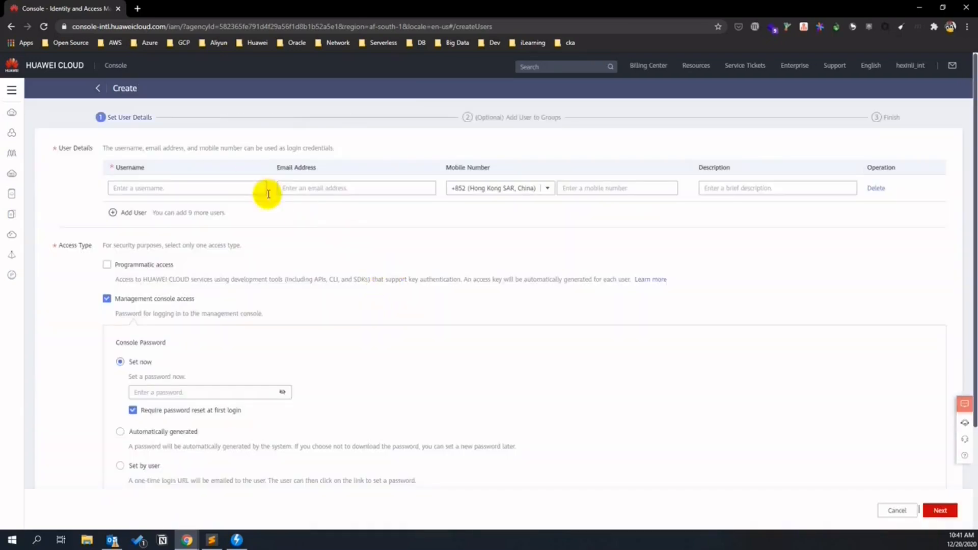
- Enter username network_om, the user's e-mail, a +27 mobile number and description 'Network OM tam'
click(237, 195)
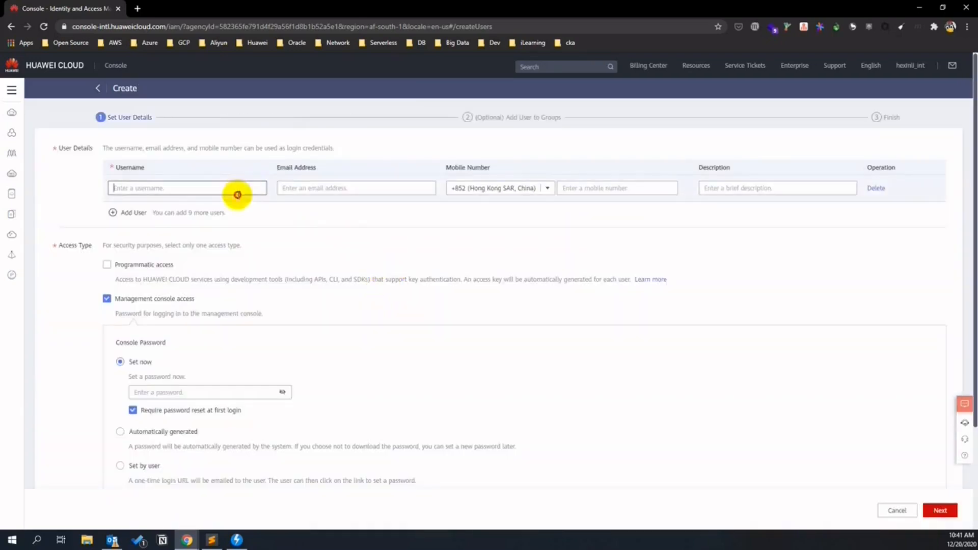
text(network_om)
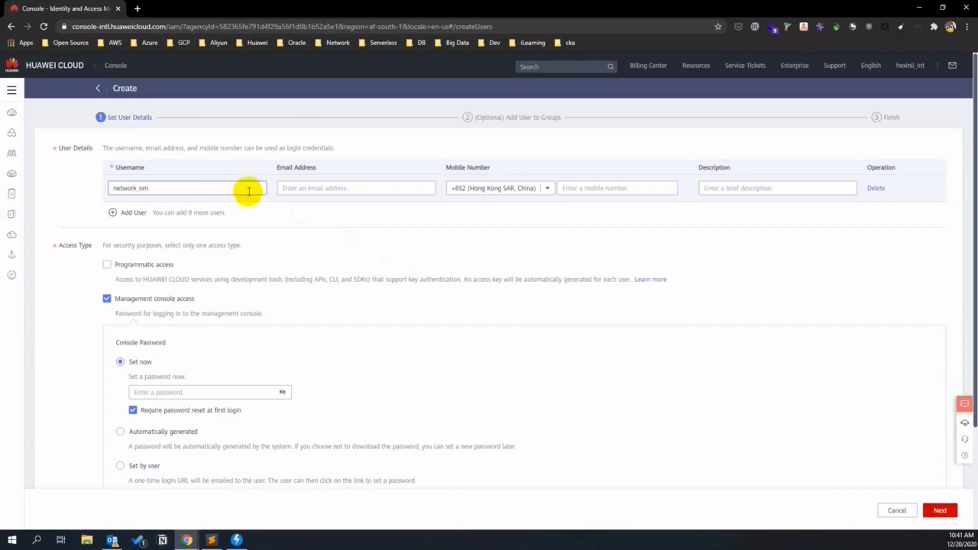
click(299, 193)
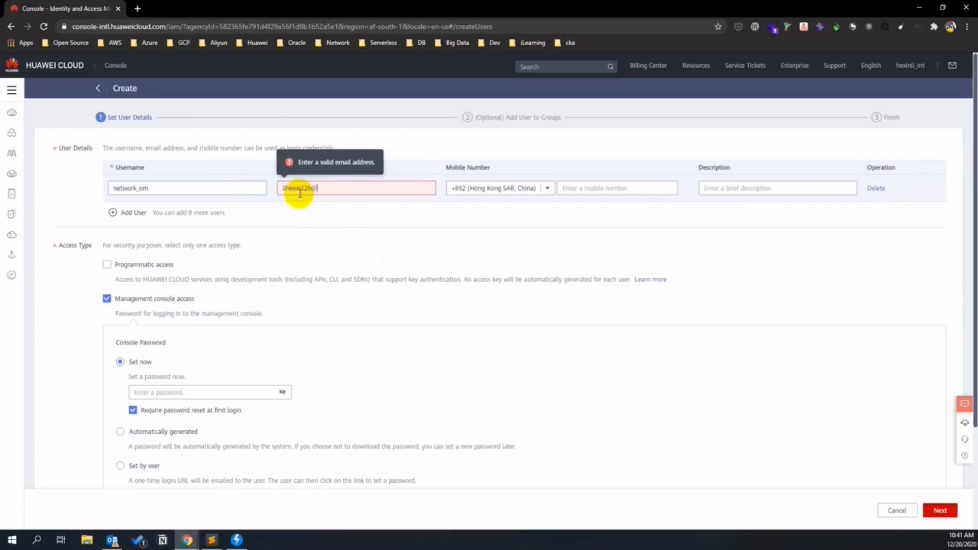
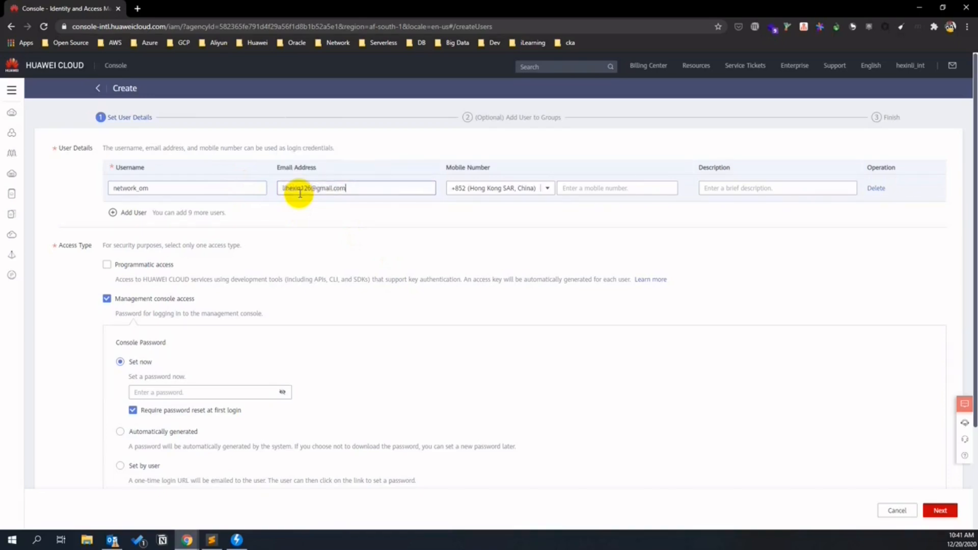
click(541, 188)
drag(535, 188, 435, 188)
text(+27)
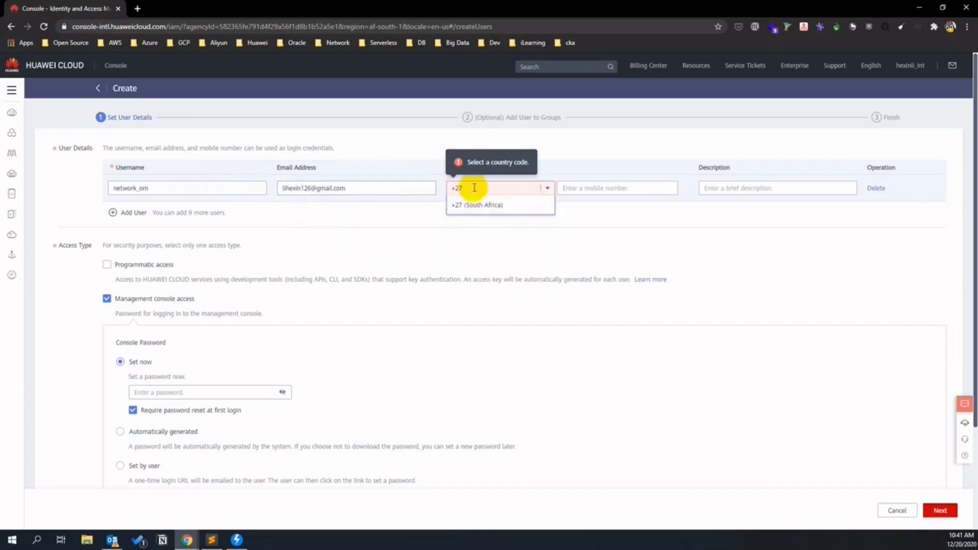
click(491, 206)
click(577, 192)
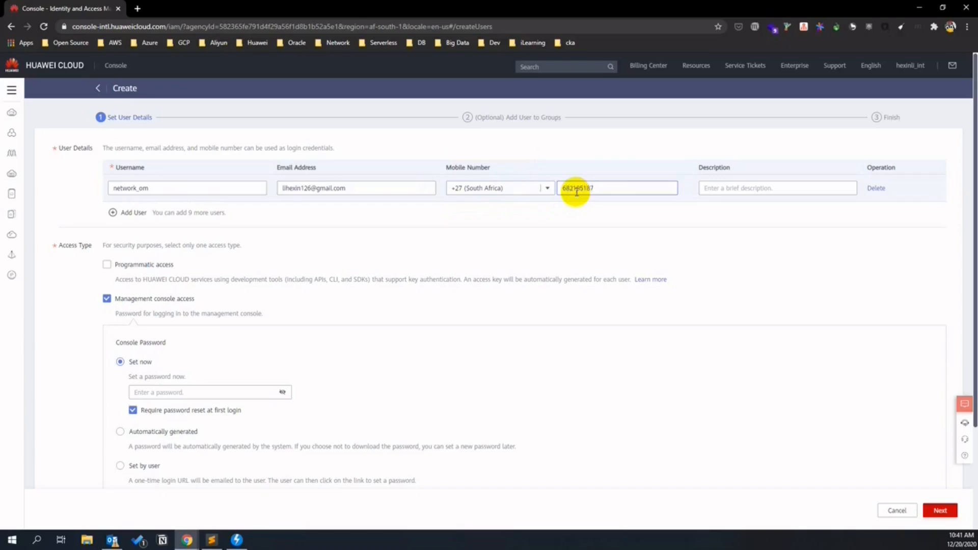
click(711, 190)
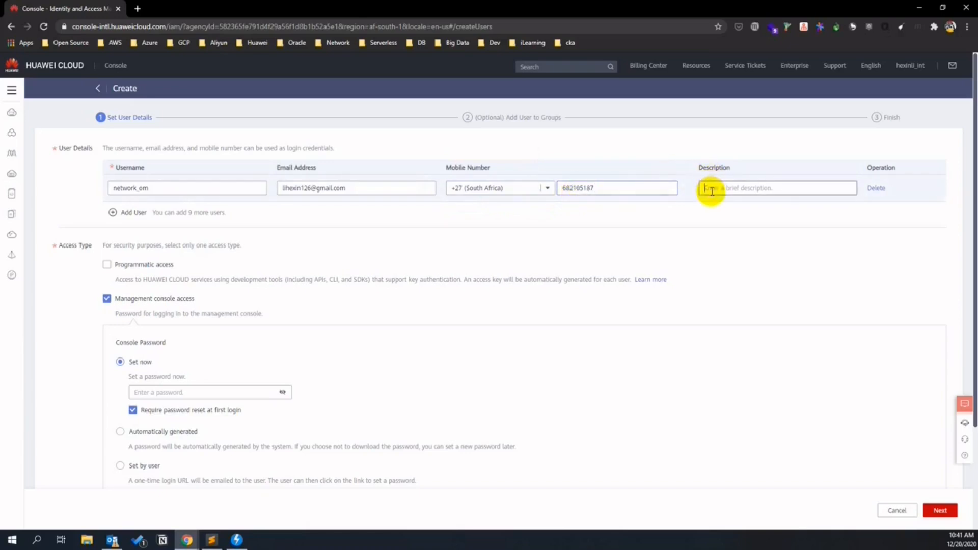
text(Network OM tam)
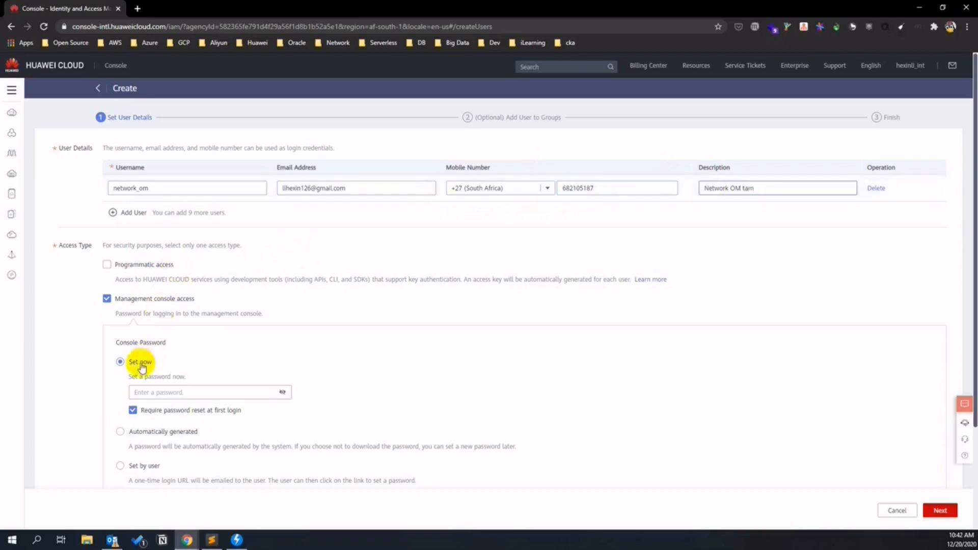
- Set the user's console password and advance to the group-selection step
click(164, 396)
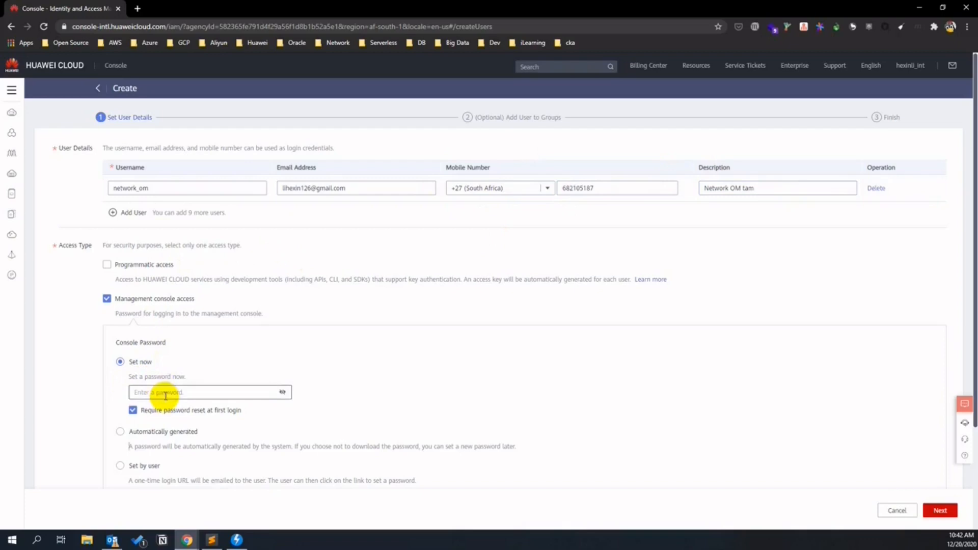
text(•••••••••)
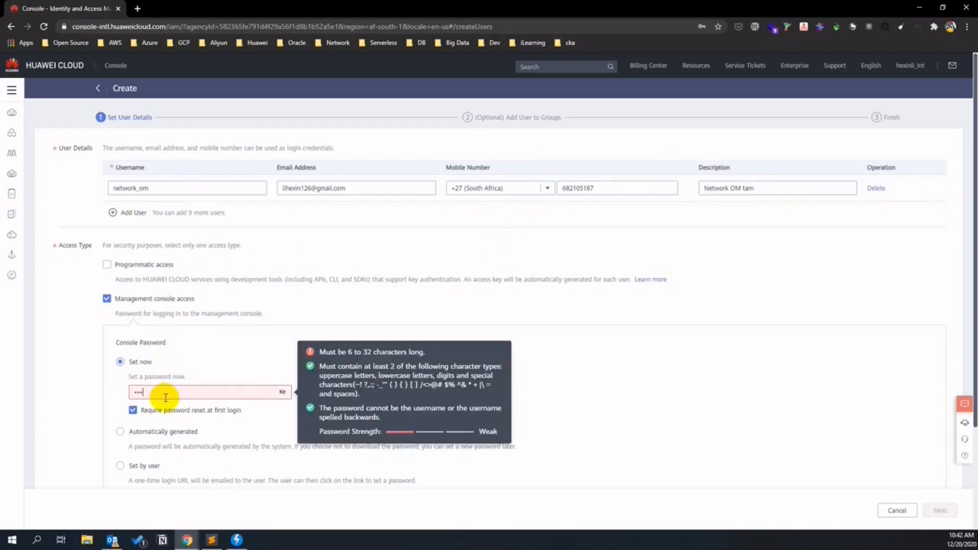
click(39, 382)
scroll(107, 365, down, 3)
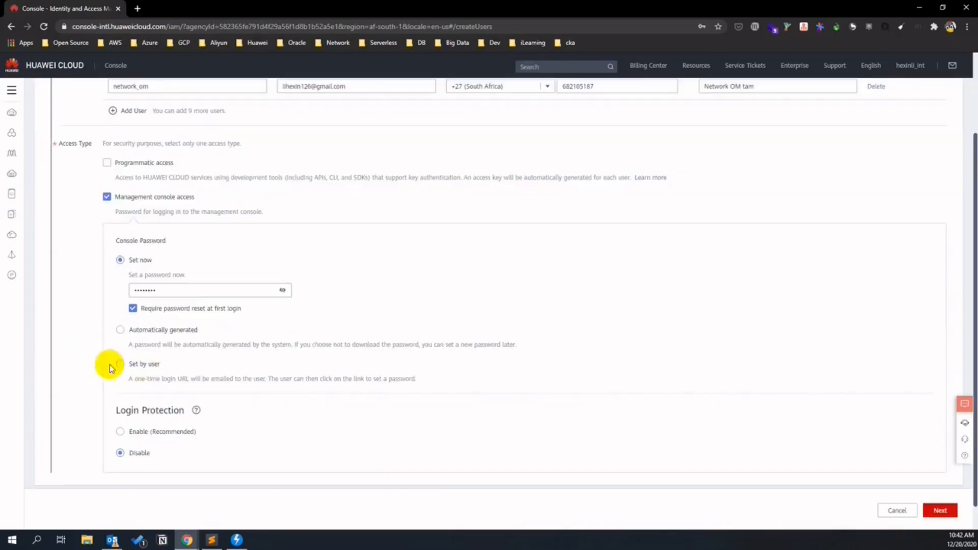
click(940, 510)
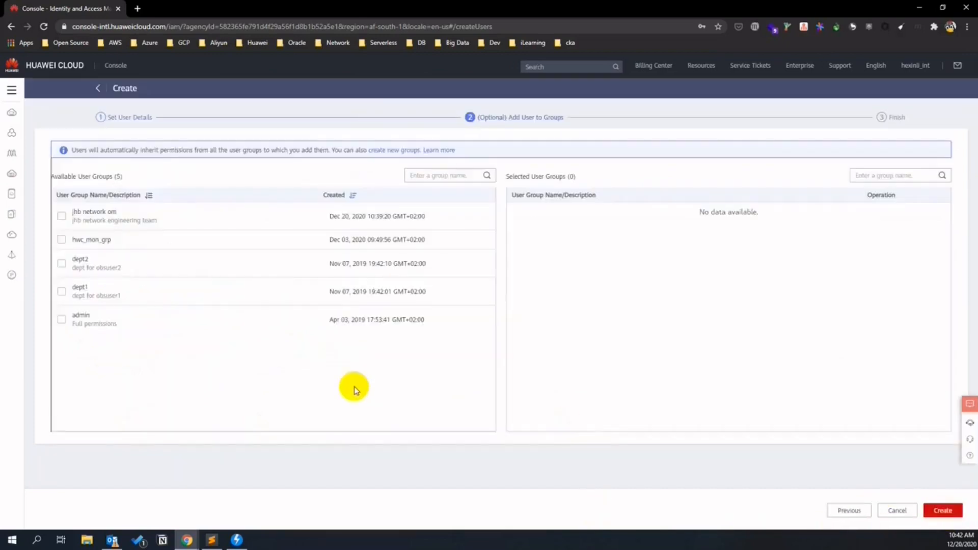
- Create network_om in the jhb network om group, then log out of the administrator account
click(61, 215)
click(938, 514)
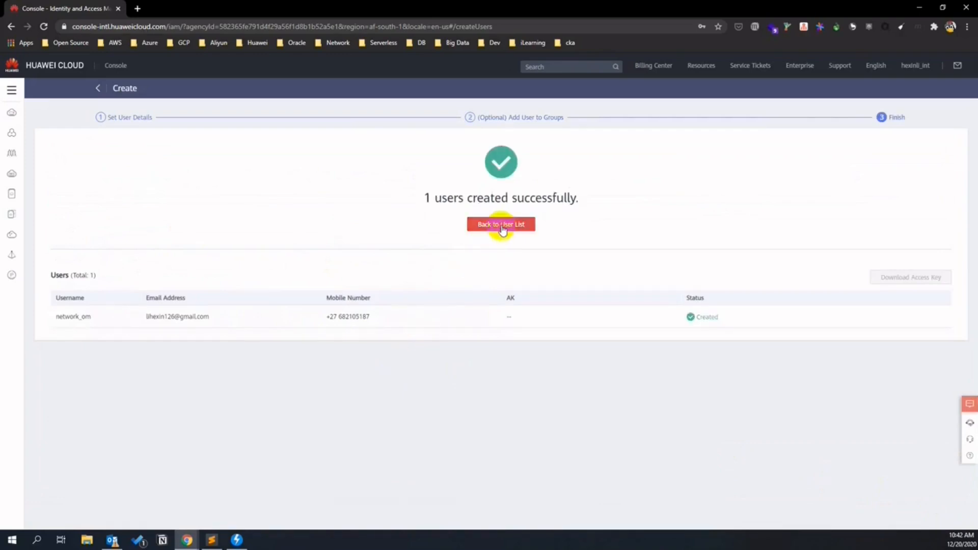
click(502, 230)
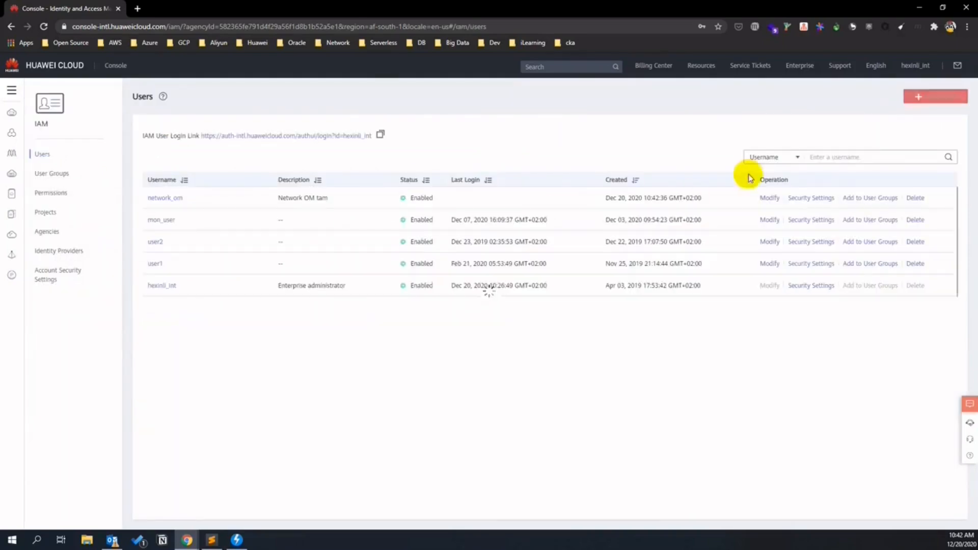
mouse_move(916, 65)
click(874, 220)
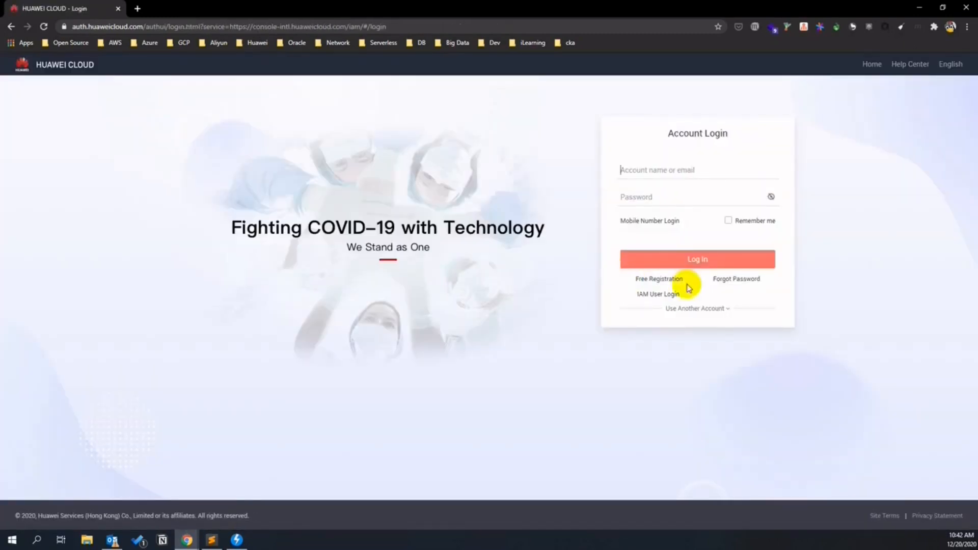
- Sign in as IAM user network_om with the parent account name and its password
click(658, 294)
text(hex)
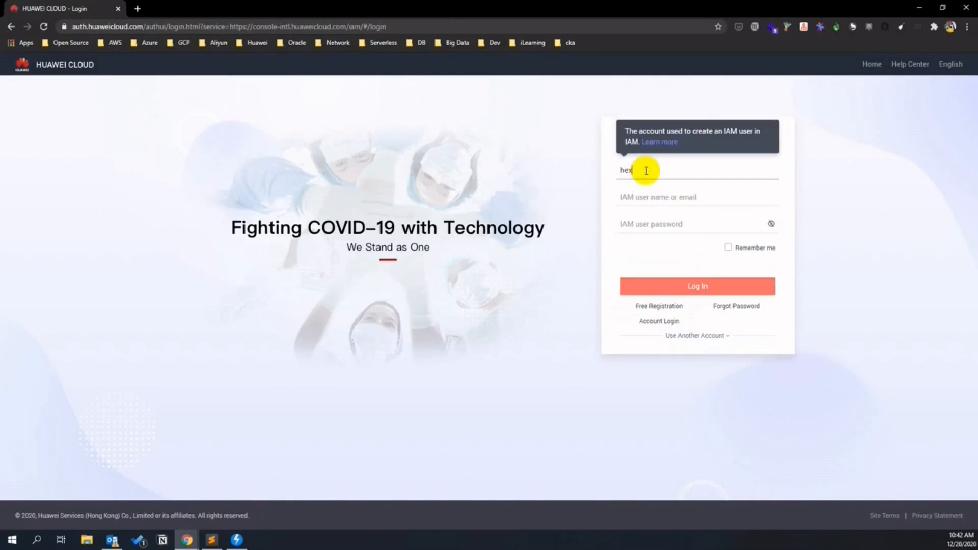
text(inli_int)
key(Tab)
text(network_om)
key(Tab)
text(****)
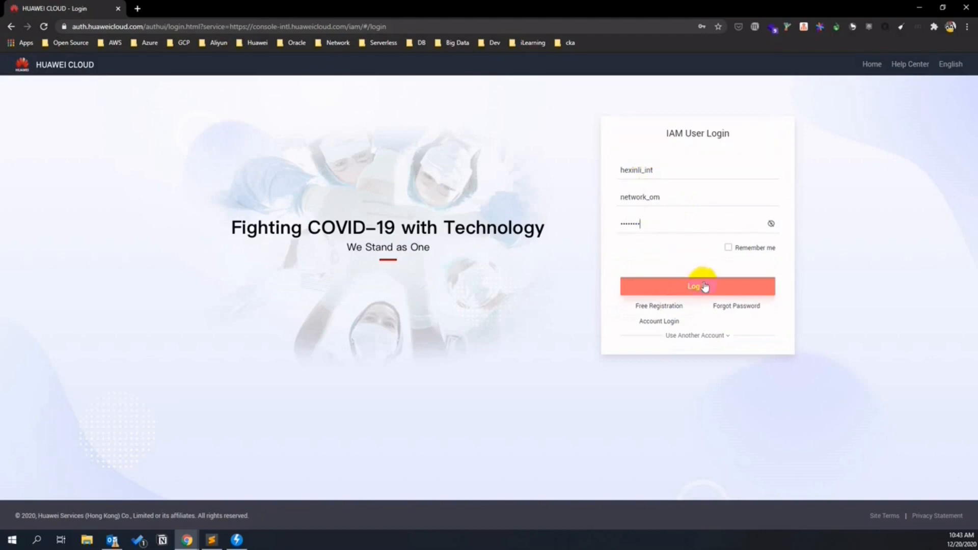
click(702, 287)
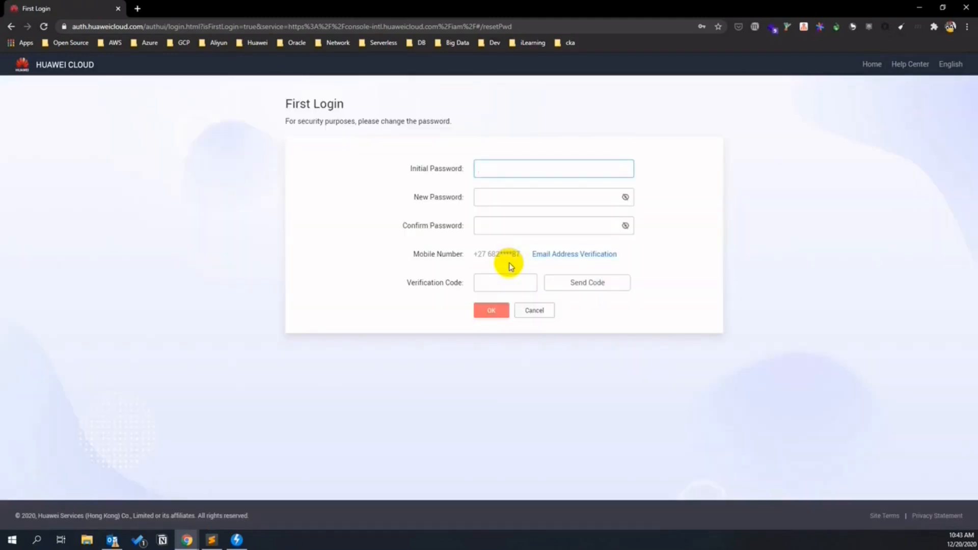
- Enter the initial password and the new password twice
text(••••••)
key(Tab)
text(•••••••••••)
key(Tab)
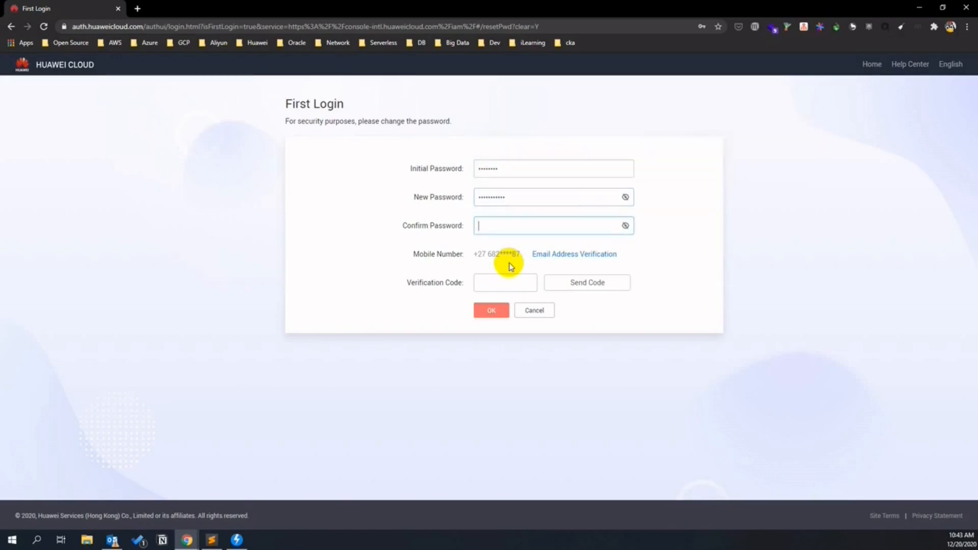
text(•••••••••)
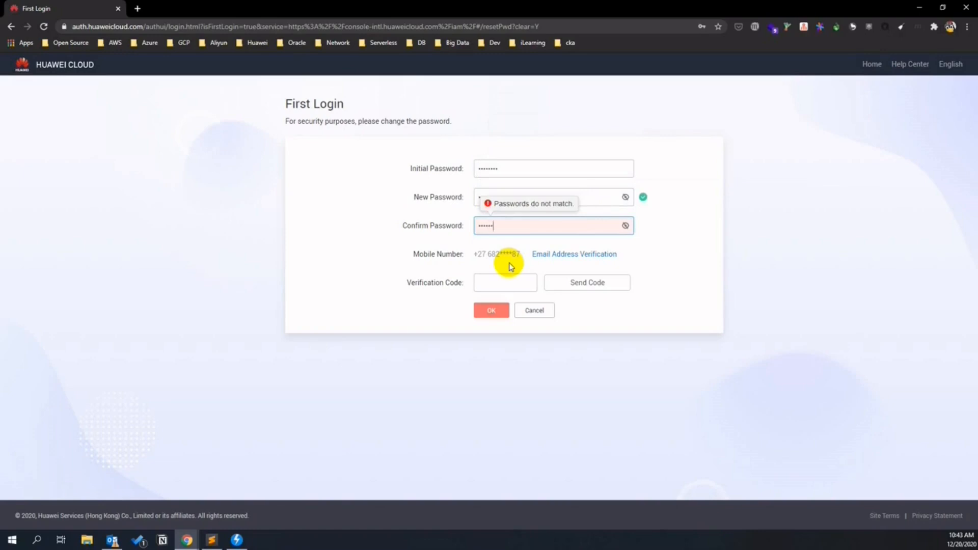
text(••)
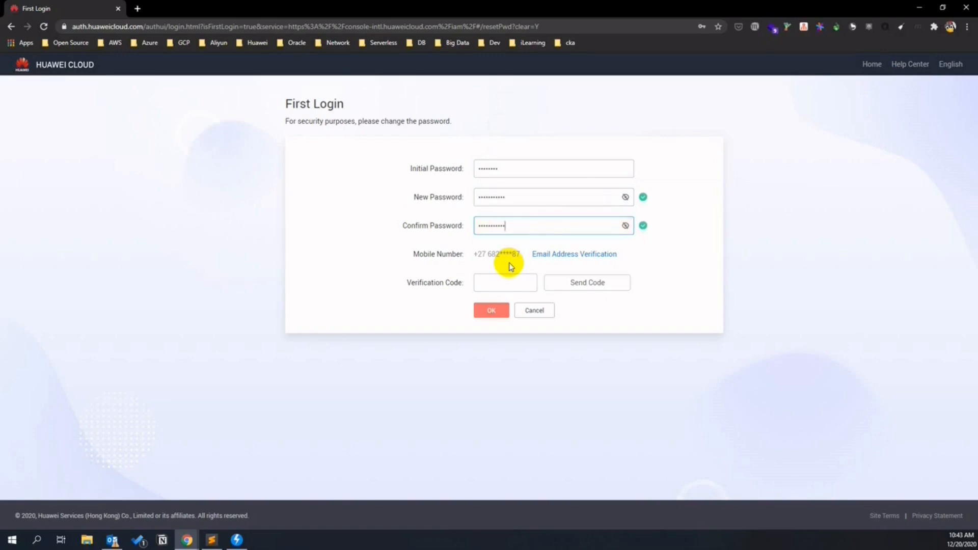
- Verify with the SMS code, submit the password change, and dismiss the welcome dialog
click(559, 288)
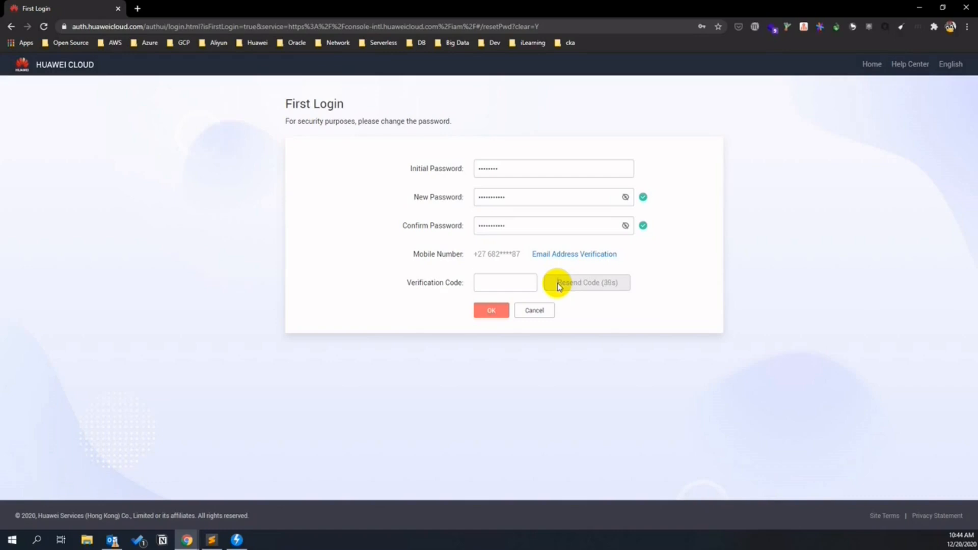
click(505, 278)
click(492, 312)
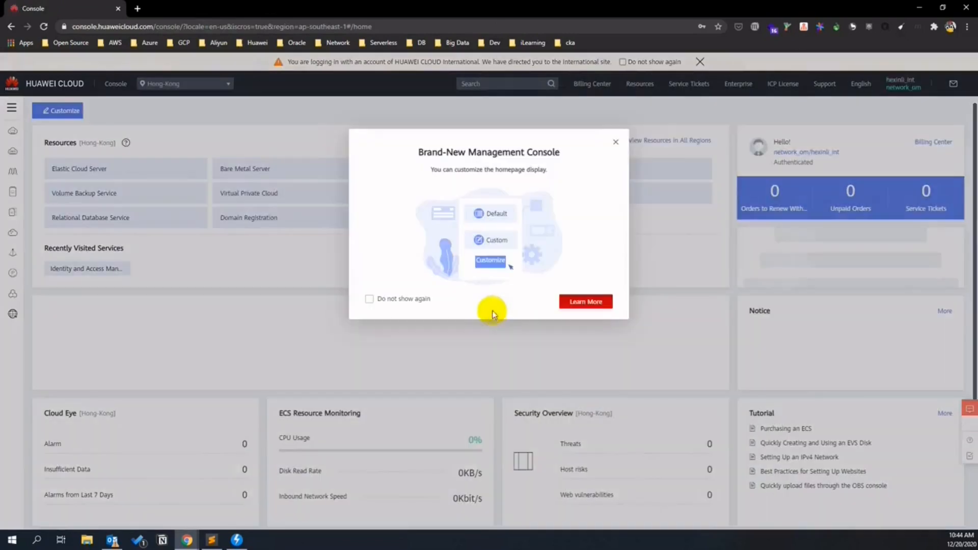
click(622, 147)
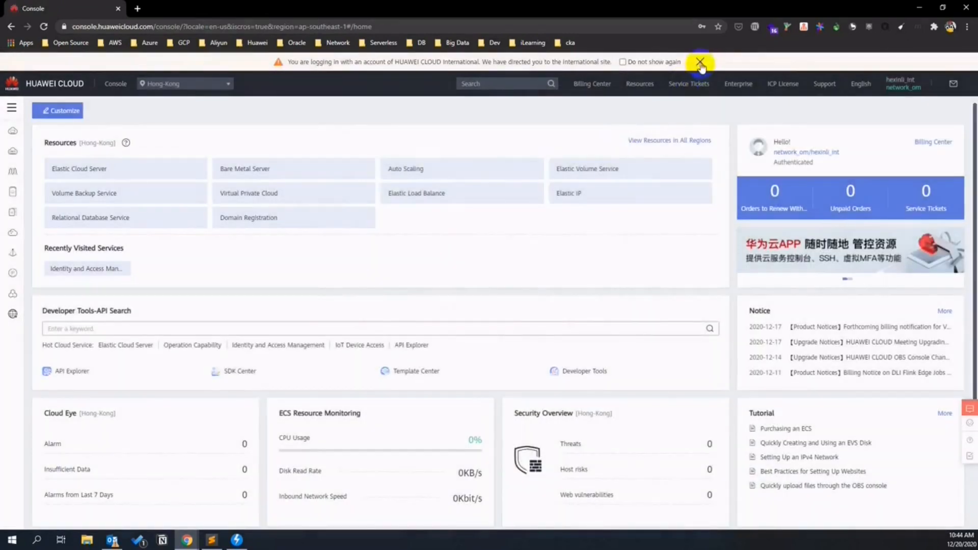
- Dismiss the site notice and navigation guide and open the Virtual Private Cloud service
click(700, 61)
mouse_move(689, 66)
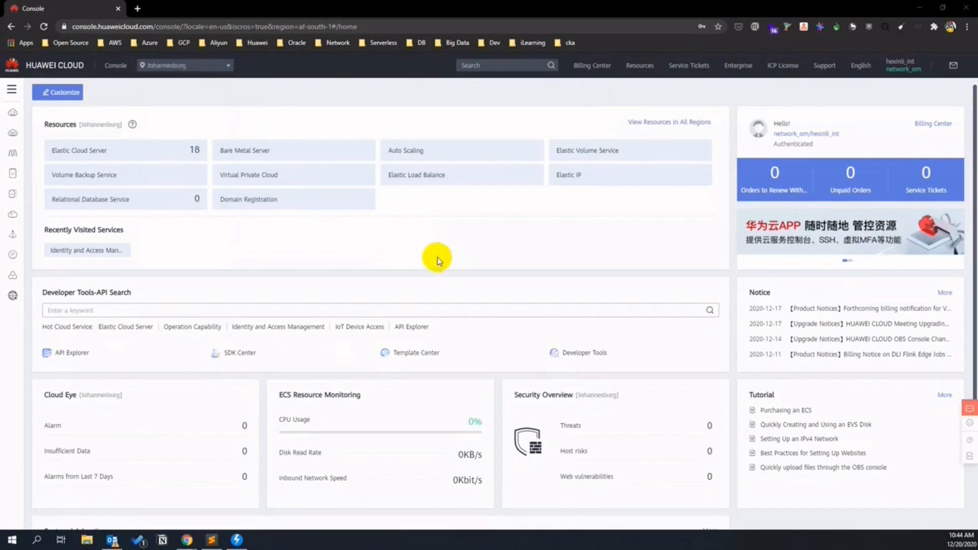
click(286, 176)
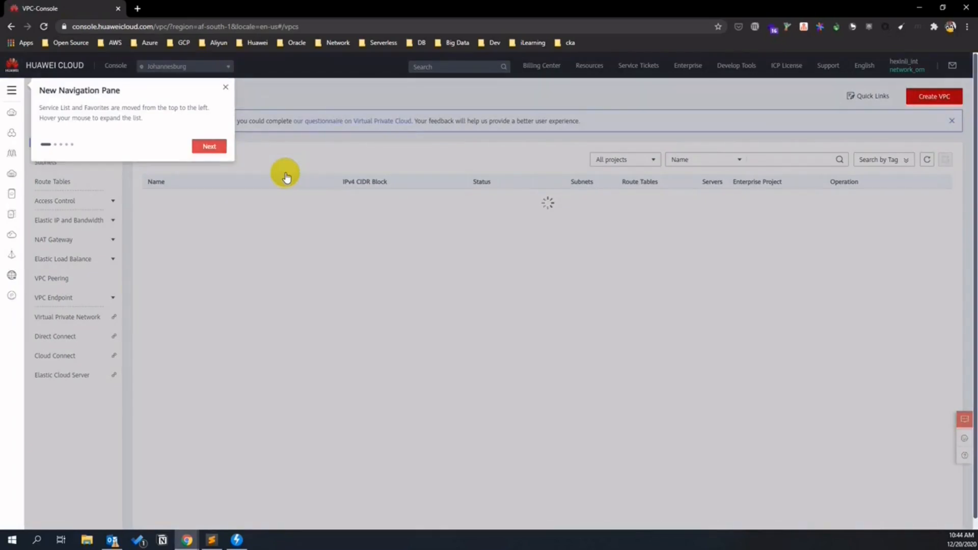
click(225, 87)
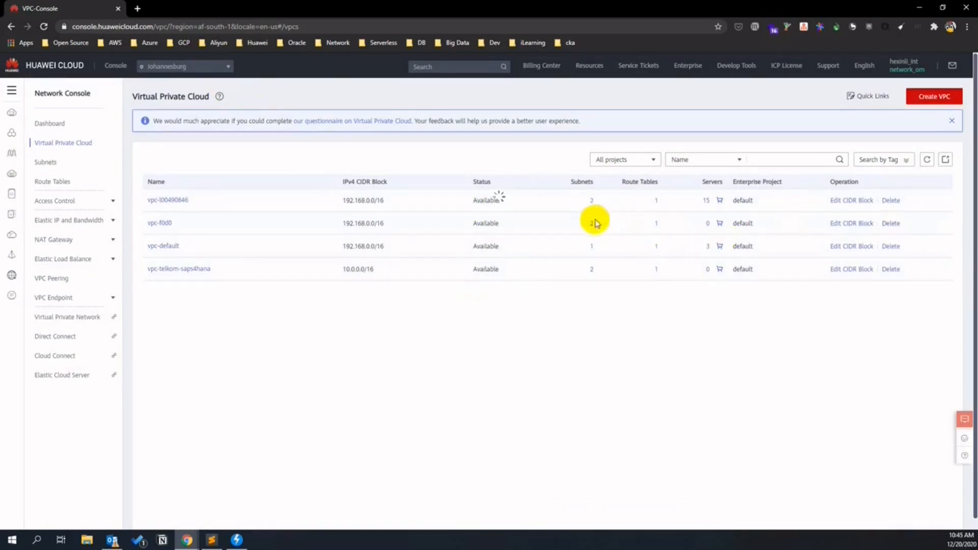
- Try deleting vpc-f0d0, close the refusal warning, and view its subnets
click(593, 224)
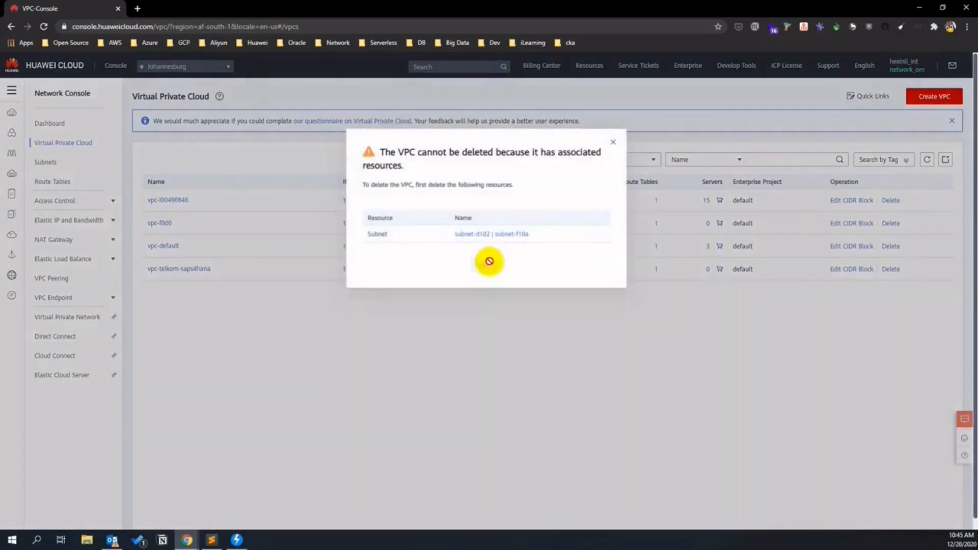
click(613, 143)
click(591, 223)
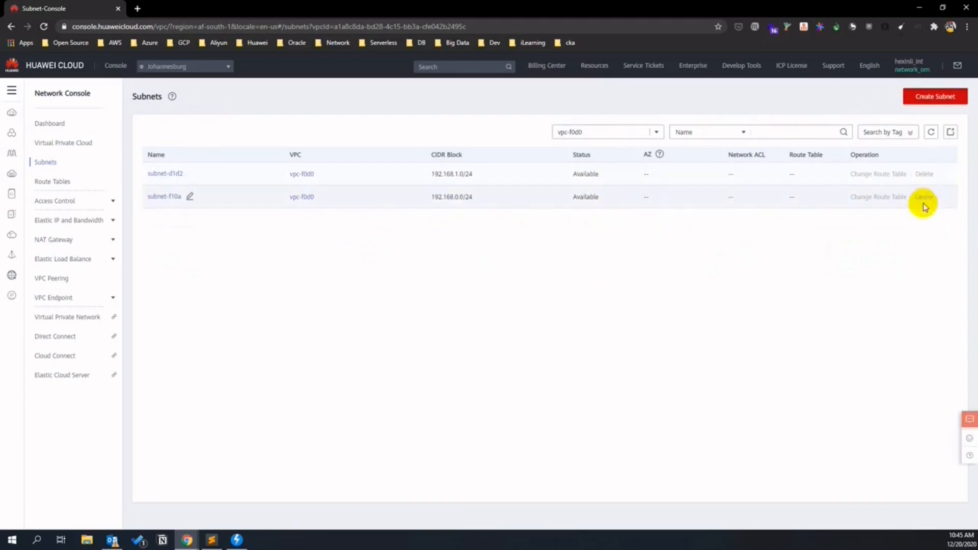
- Delete subnets subnet-d1d2 and subnet-f10a, then return to the VPC list
click(924, 178)
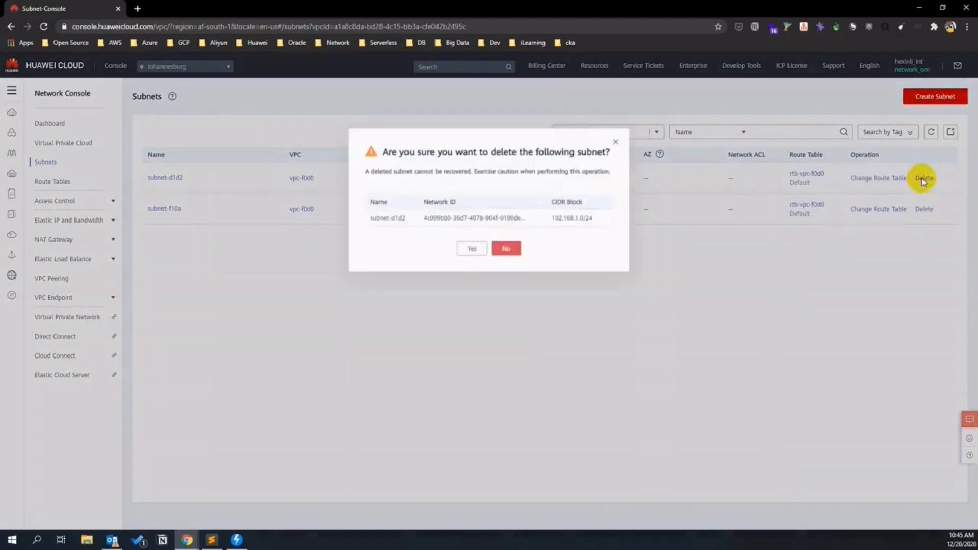
click(471, 248)
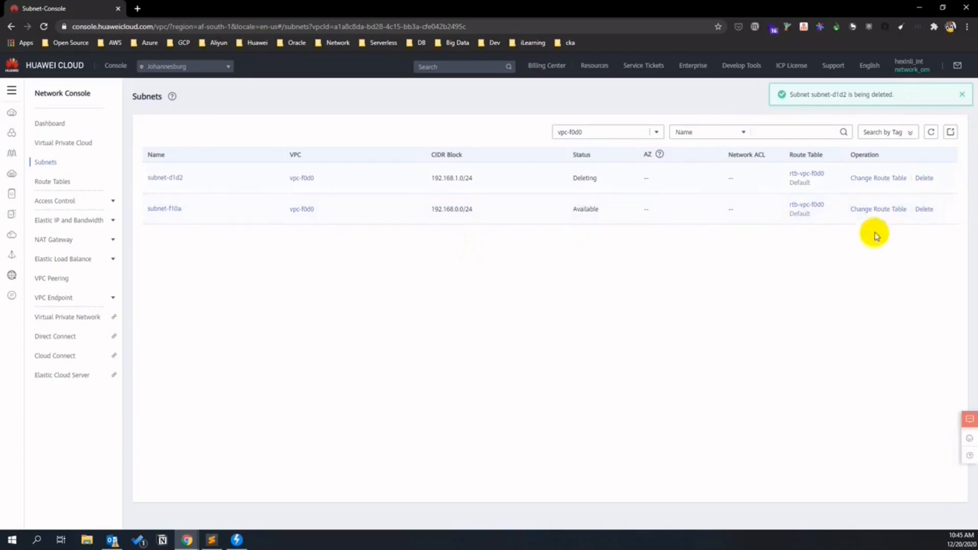
click(924, 209)
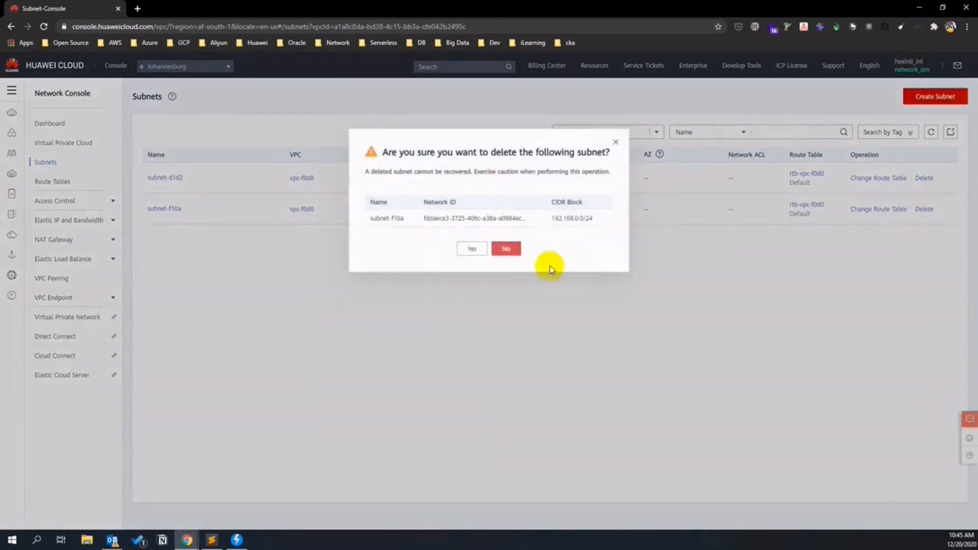
click(472, 249)
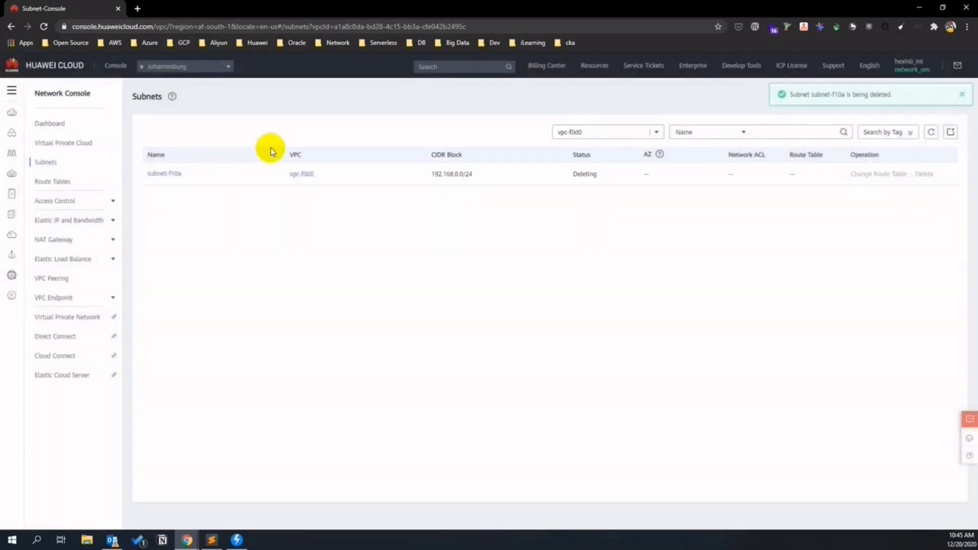
click(84, 144)
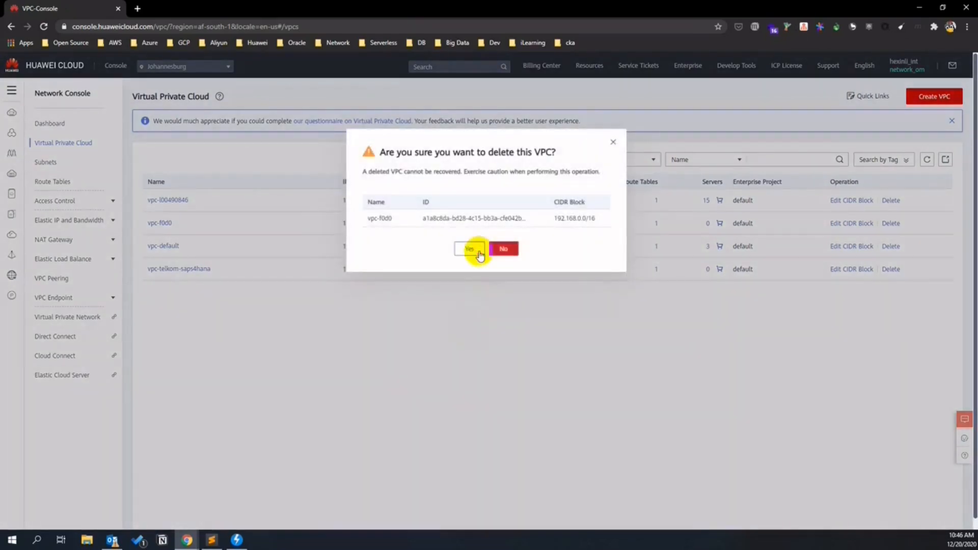
- Confirm deleting vpc-f0d0, then select the default VPC name's numeric suffix in Create VPC
click(478, 253)
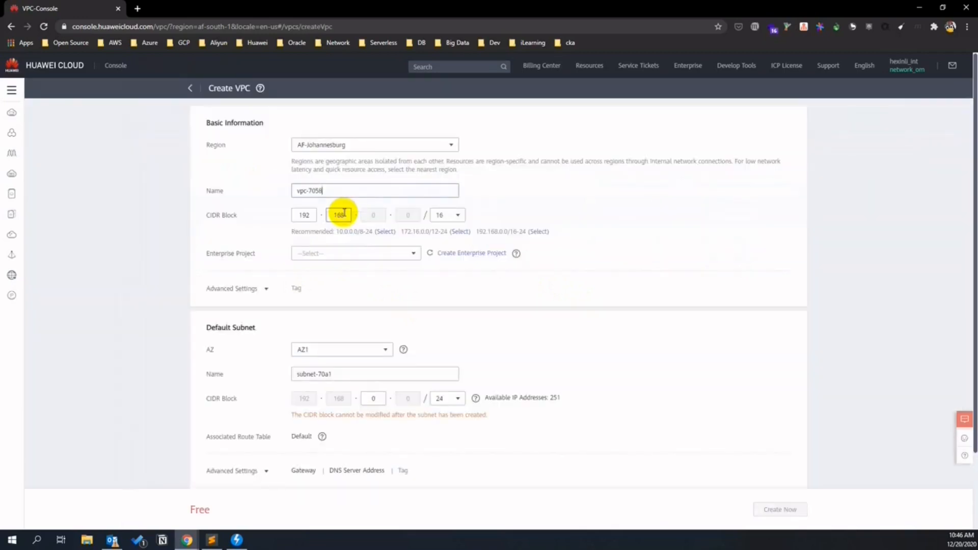
double_click(311, 190)
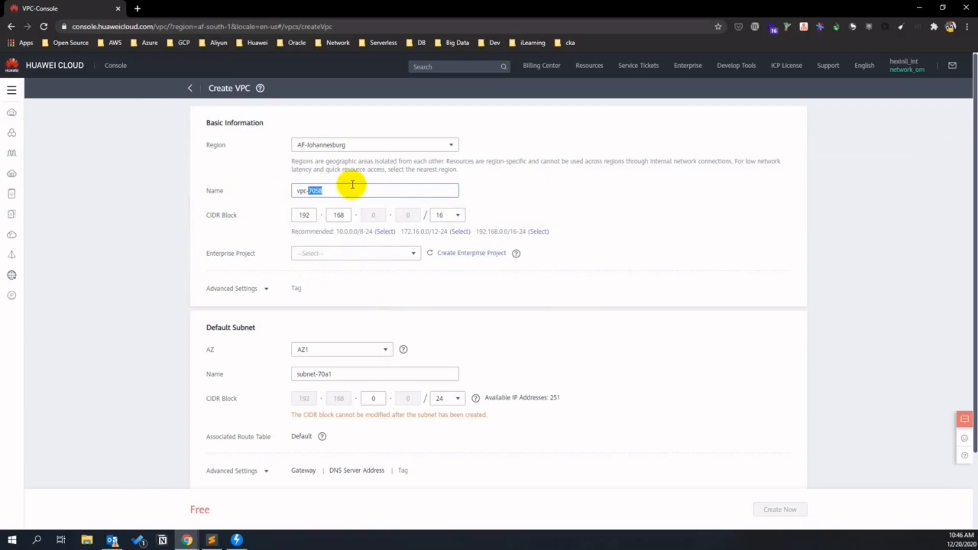
- Start renaming the VPC, choose the default enterprise project, keep AZ1, and rename the subnet subnet-vnet1
text(vn1)
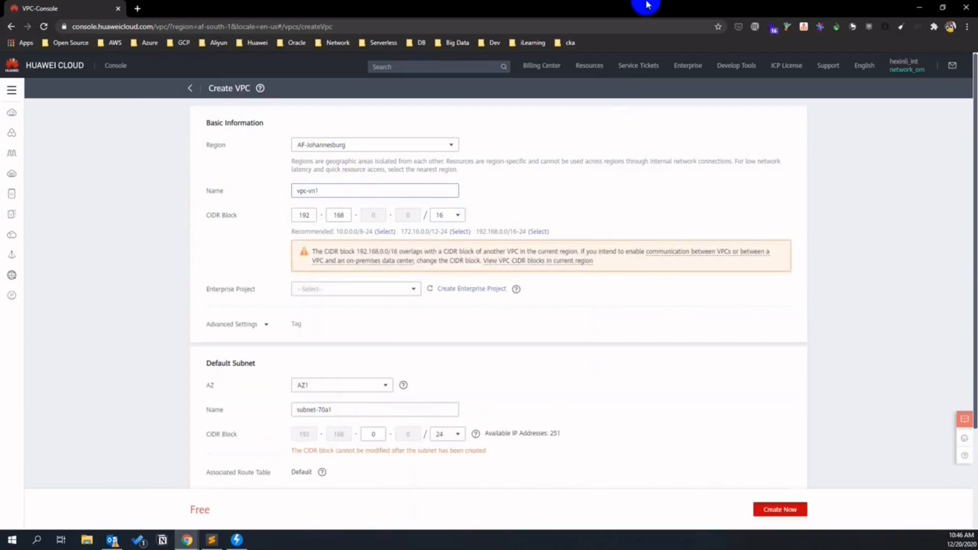
click(411, 289)
click(336, 306)
click(382, 385)
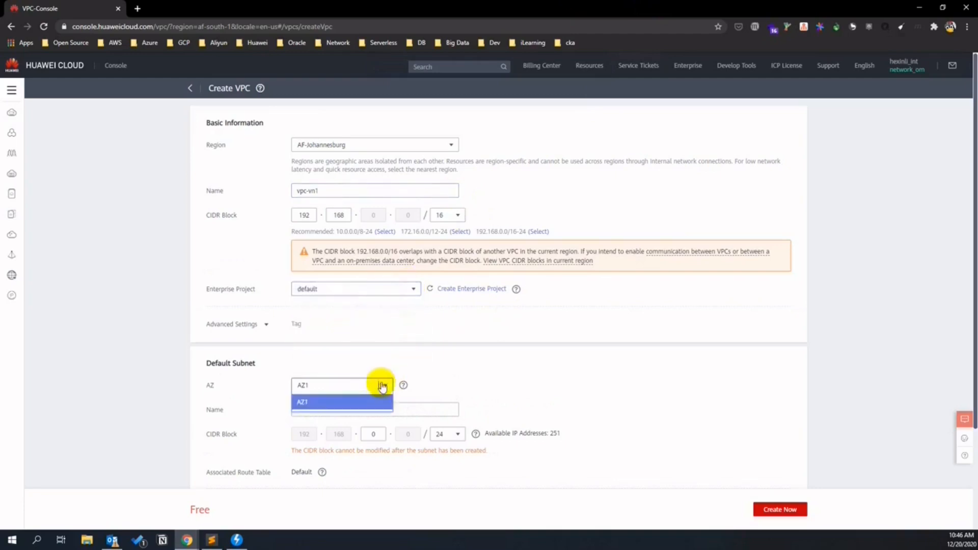
click(382, 386)
drag(315, 410, 357, 406)
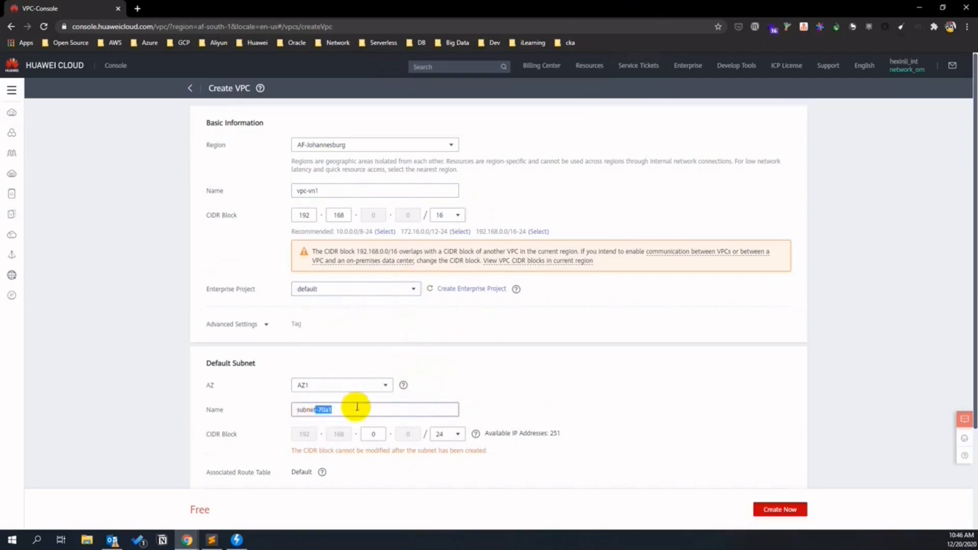
text(-vnet1)
- Finish naming the VPC vpc-vnet1 and submit its creation
click(315, 190)
text(et)
click(544, 184)
click(788, 510)
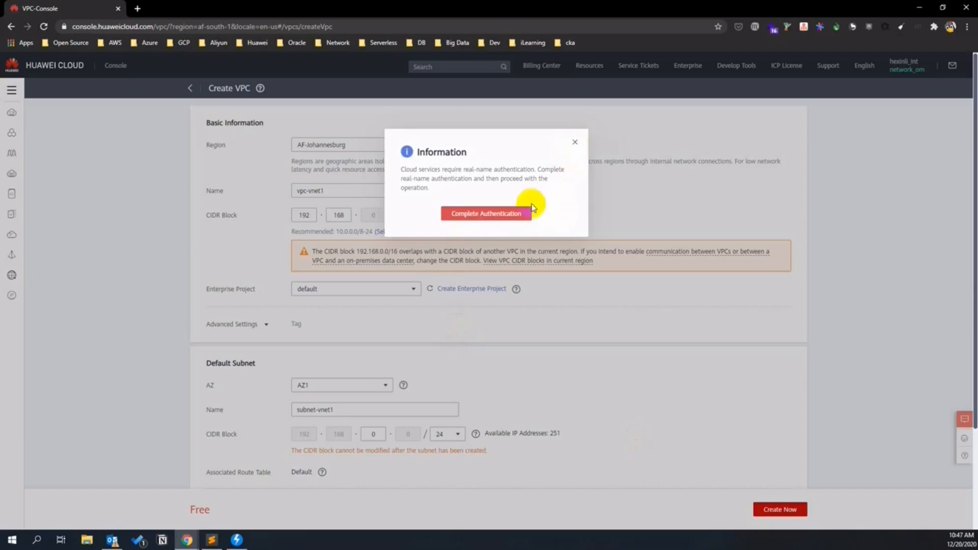
click(772, 505)
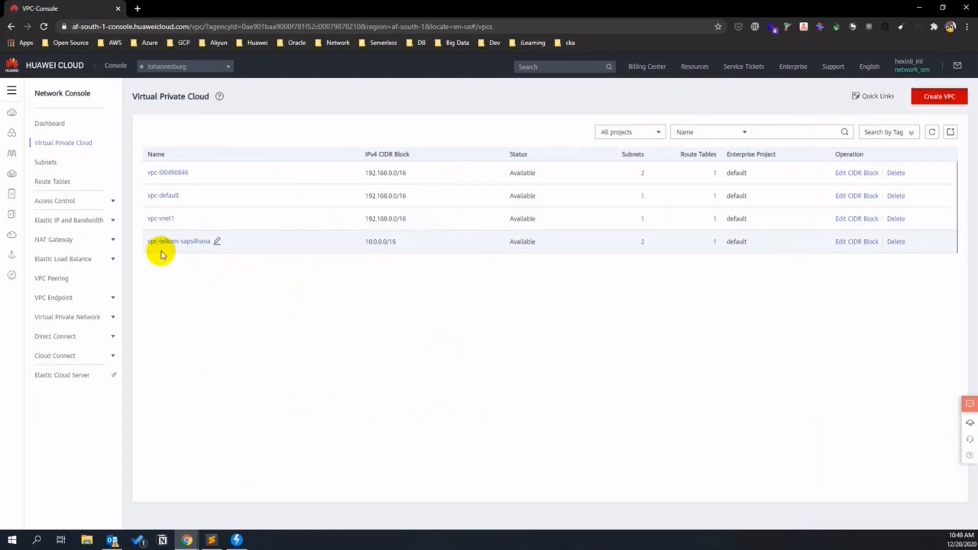
- Go to the Elastic Load Balance Load Balancers list and start buying a load balancer
click(90, 259)
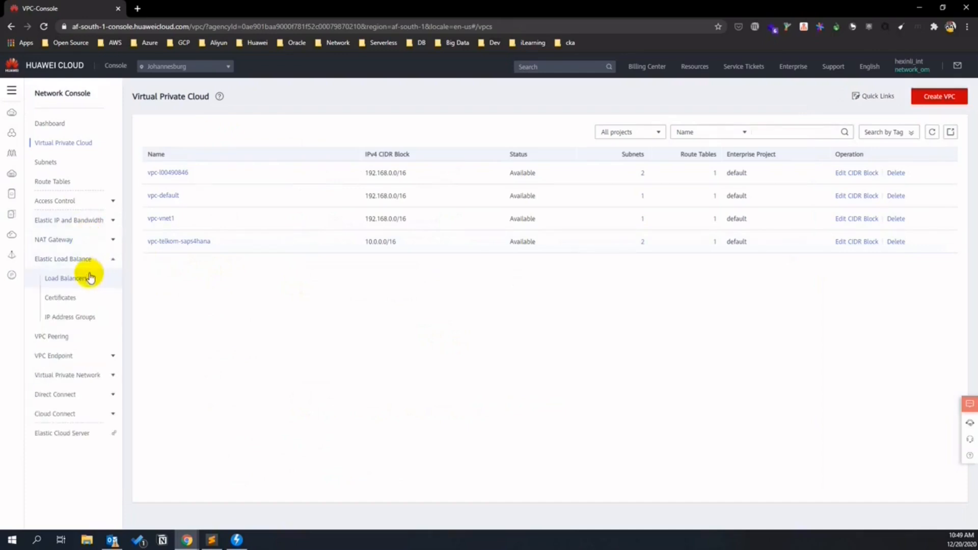
click(89, 278)
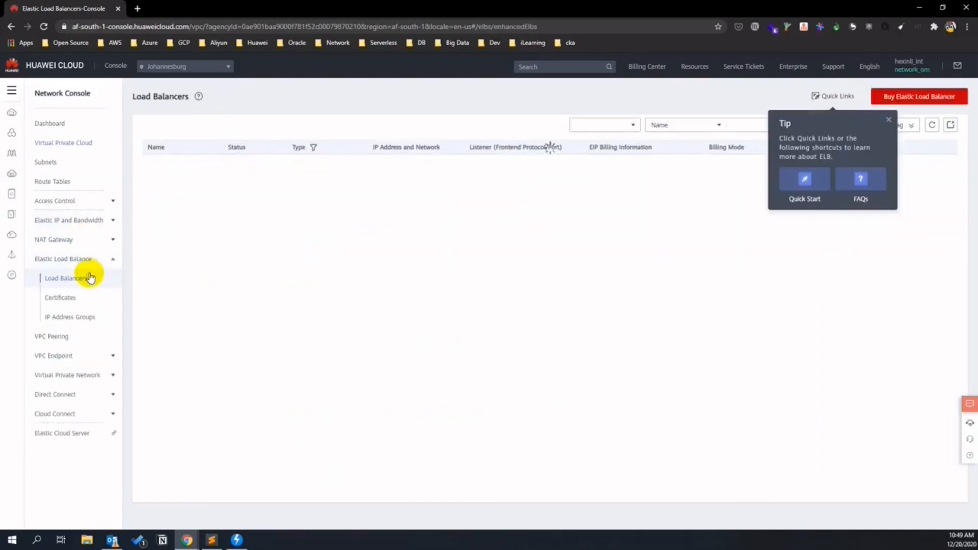
click(889, 119)
click(897, 102)
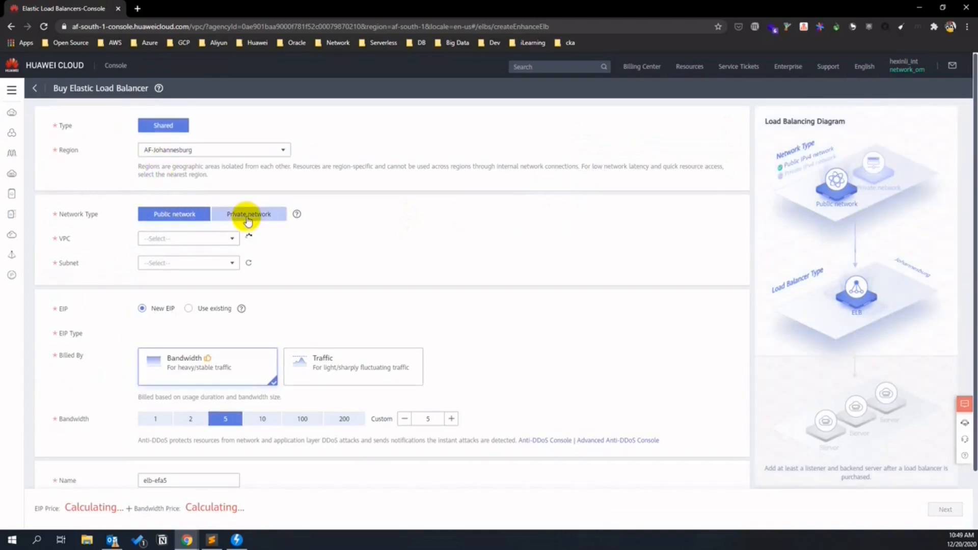
- Place the new load balancer in vpc-vnet1 on subnet-vnet1
click(233, 239)
click(222, 240)
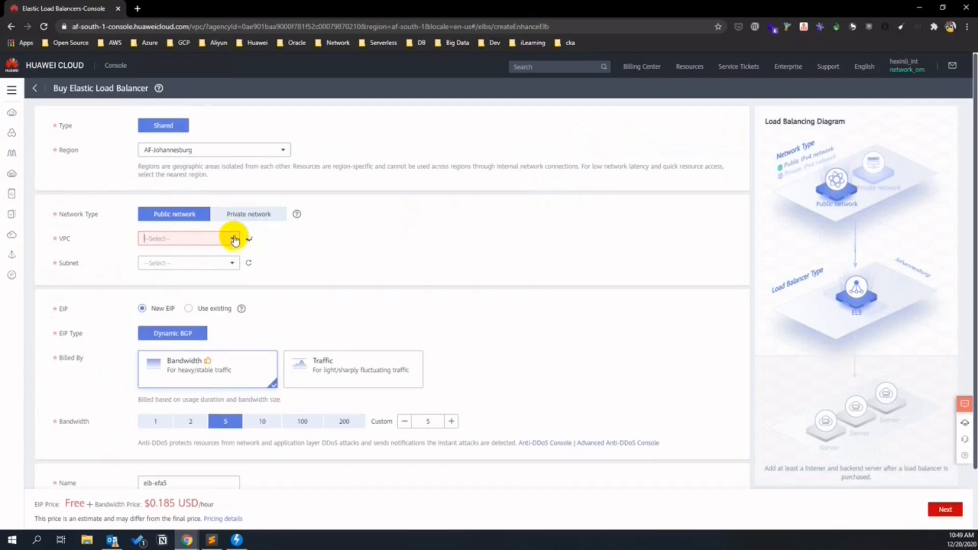
click(233, 240)
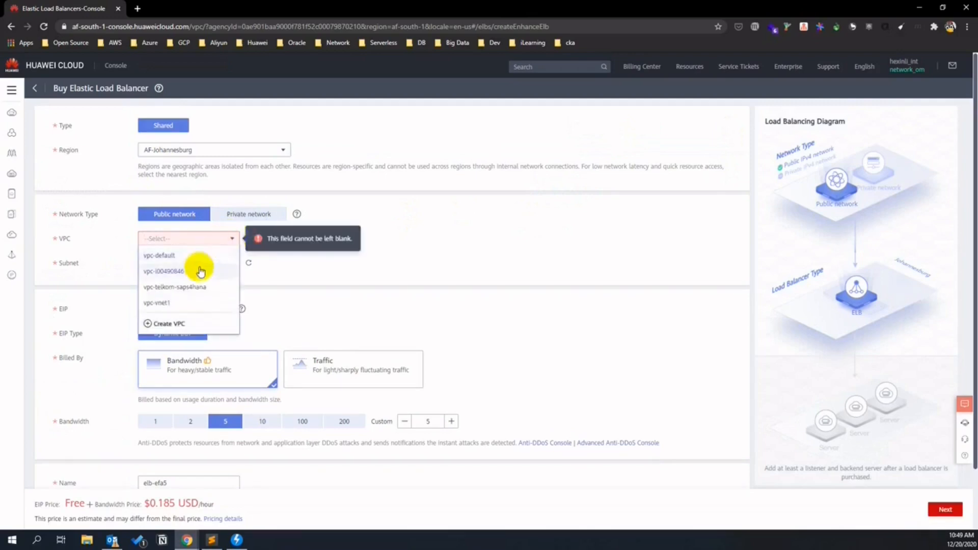
click(198, 302)
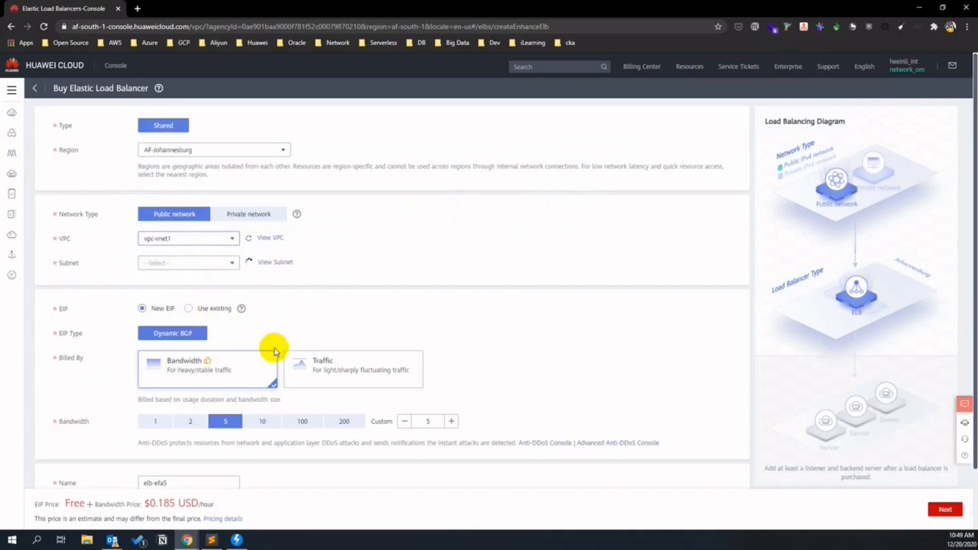
scroll(117, 349, down, 1)
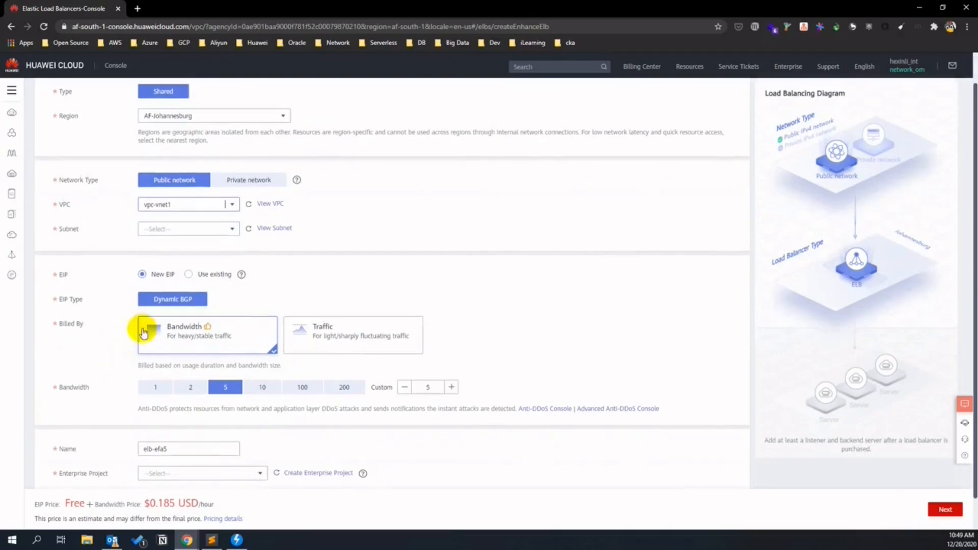
click(232, 235)
click(182, 246)
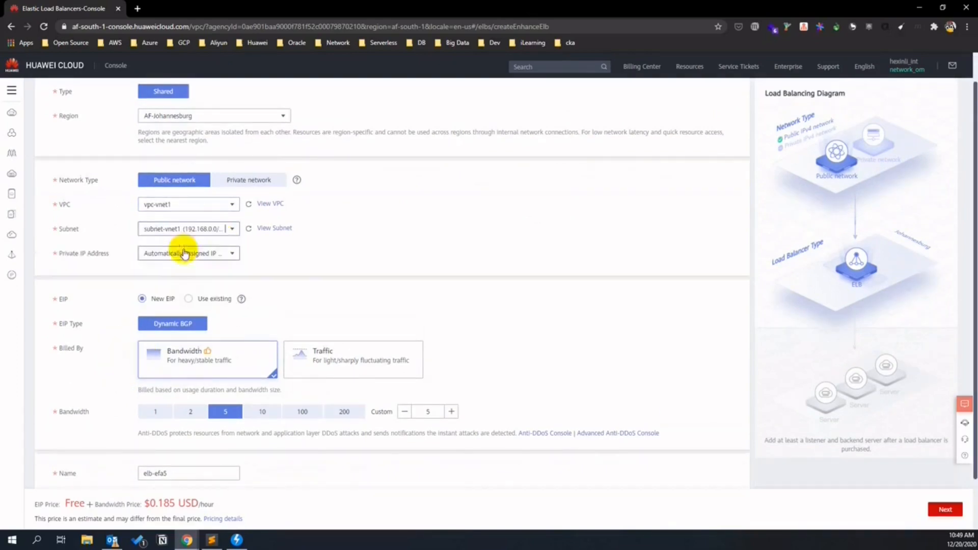
- Bill the EIP by traffic at 1 Mbit/s, name it elb-demo in the default project, and submit
click(321, 356)
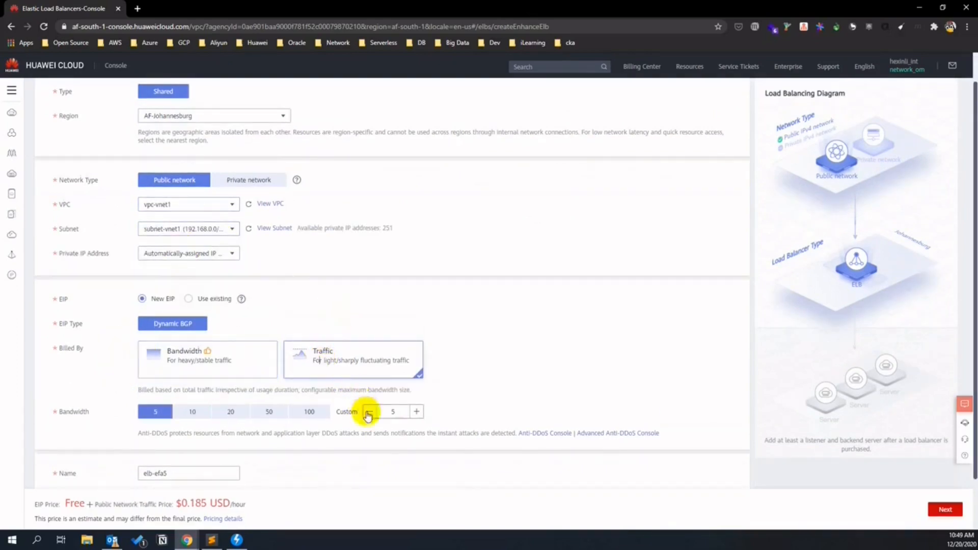
click(392, 411)
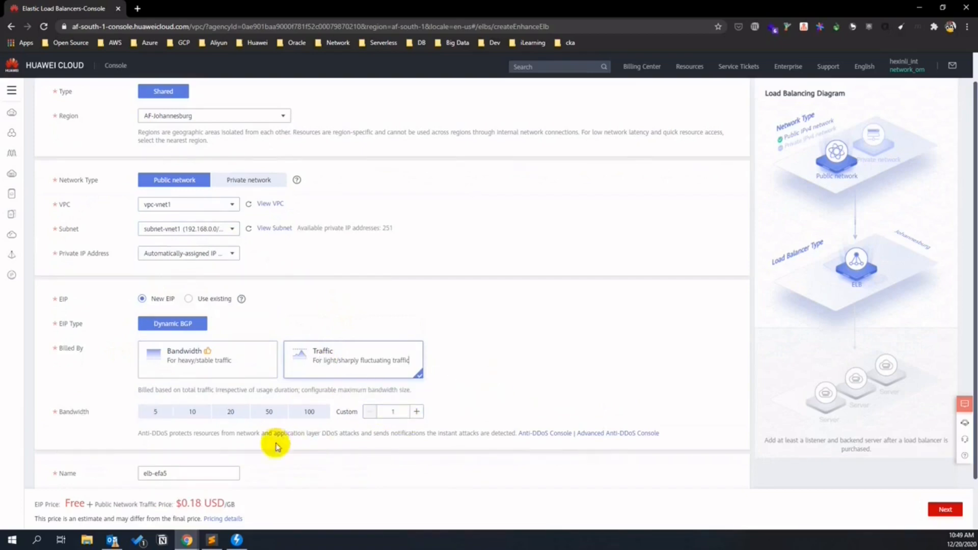
scroll(273, 444, down, 2)
drag(154, 414, 223, 414)
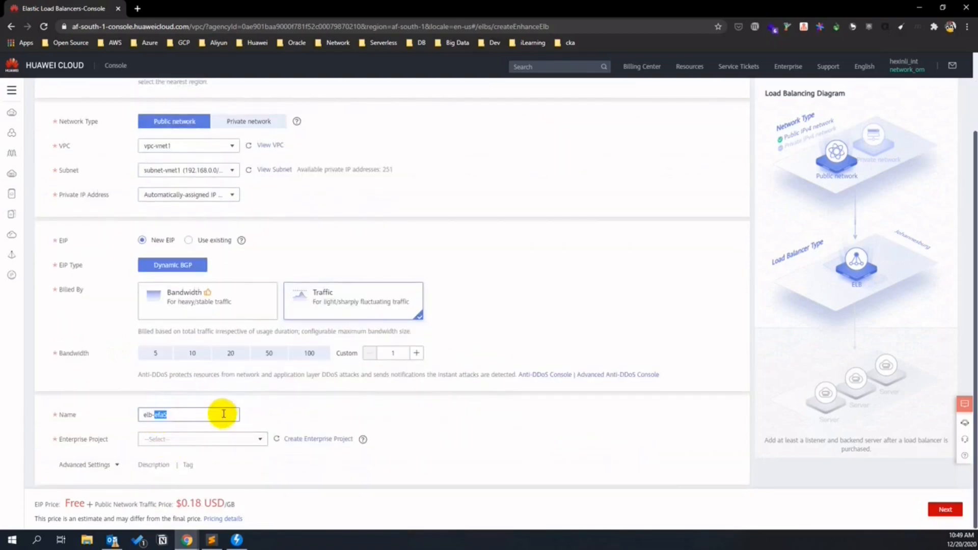
text(demo)
click(225, 438)
click(192, 453)
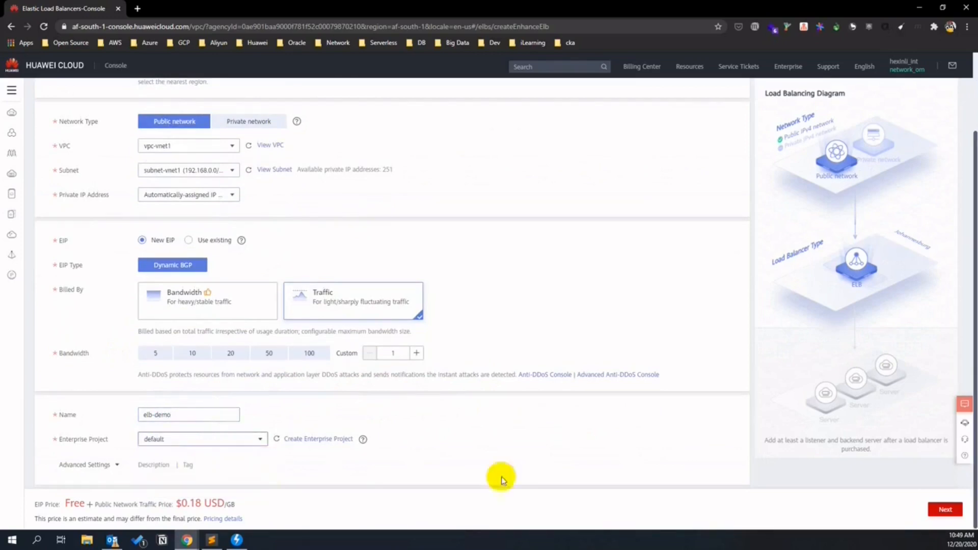
click(945, 509)
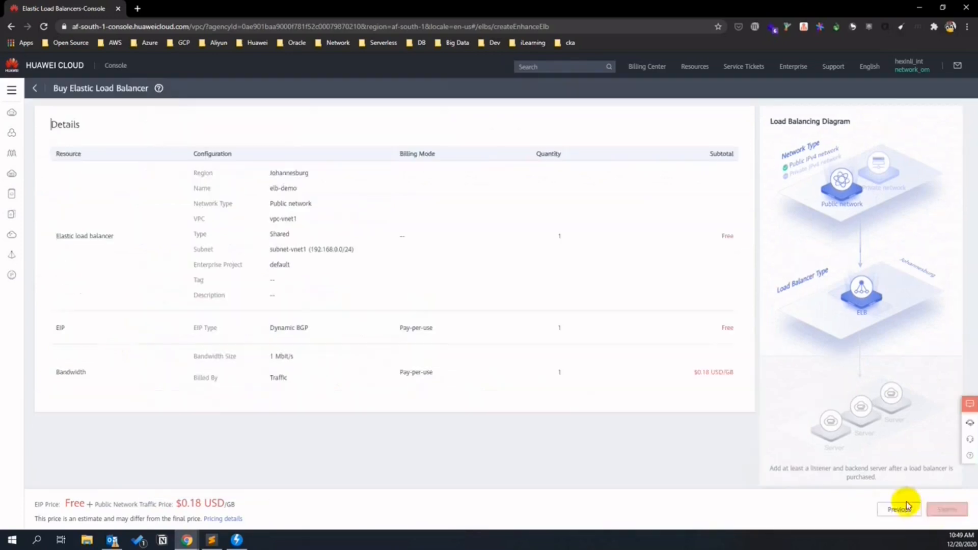
click(945, 509)
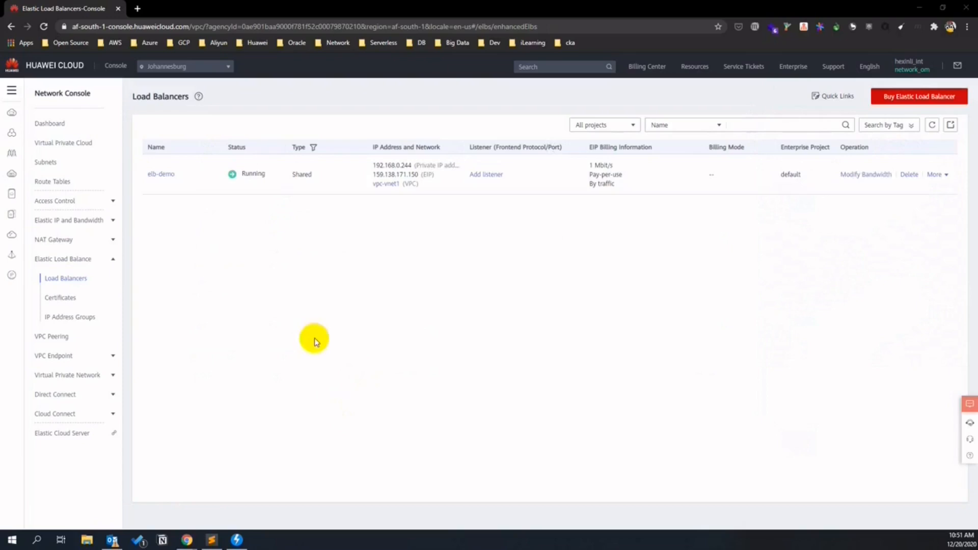
- Try to delete ecs-pcms, including its bound EIPs and attached data disks
click(12, 91)
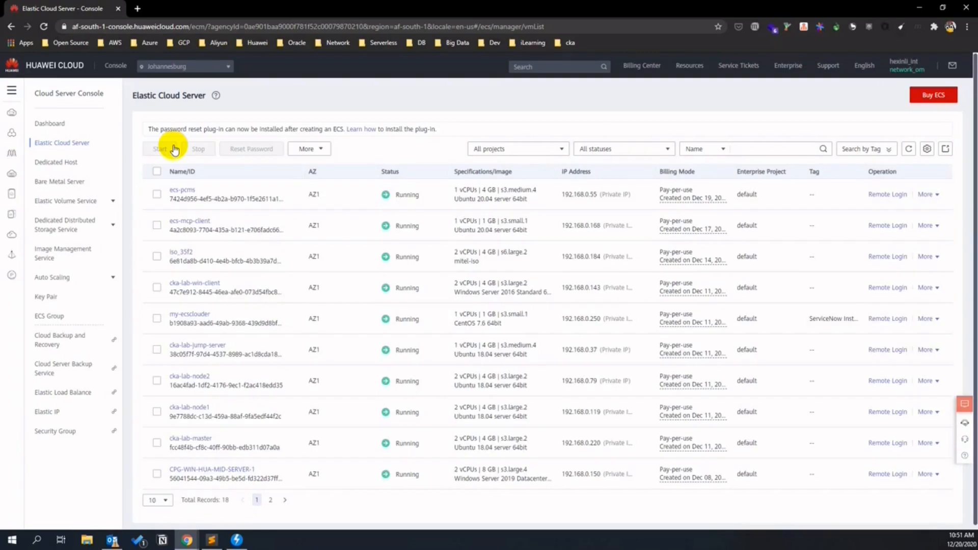
click(925, 195)
click(894, 301)
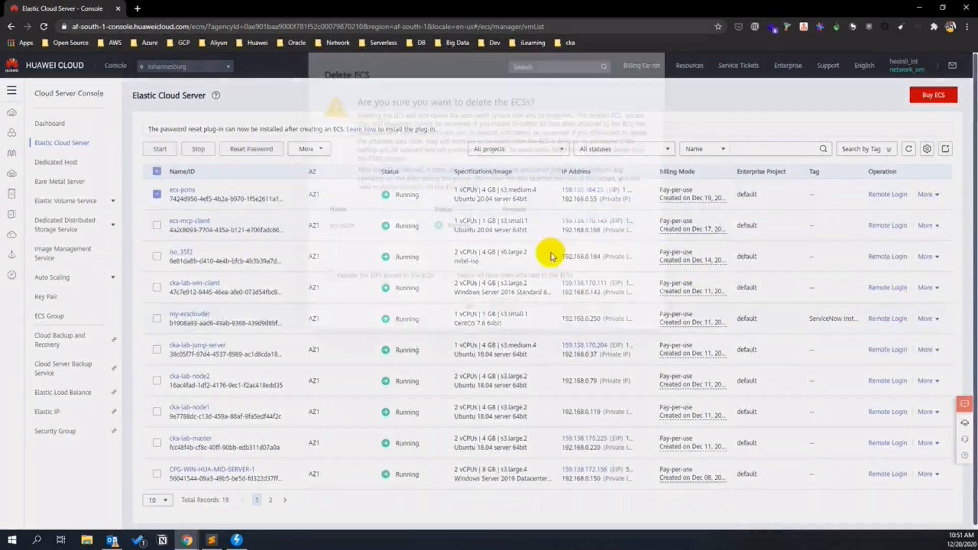
click(329, 277)
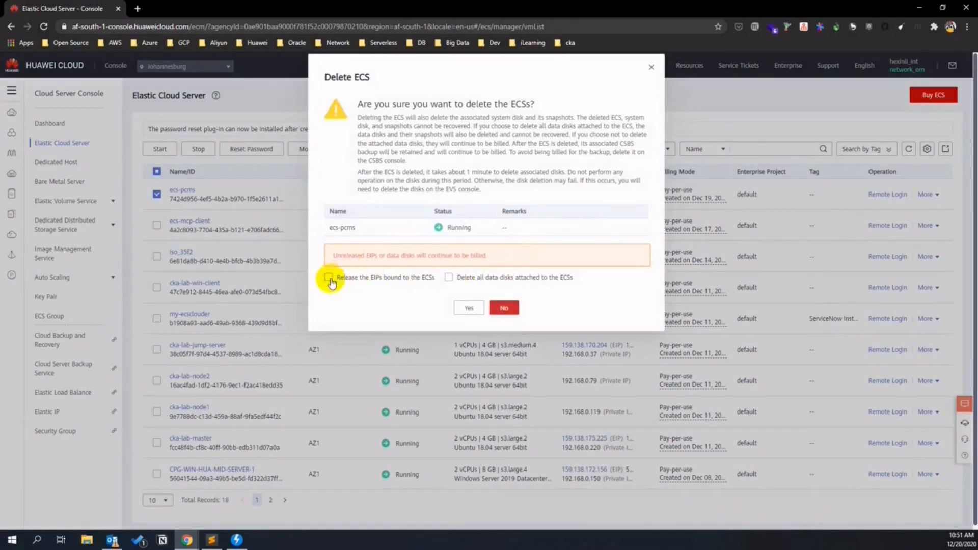
click(450, 278)
click(469, 318)
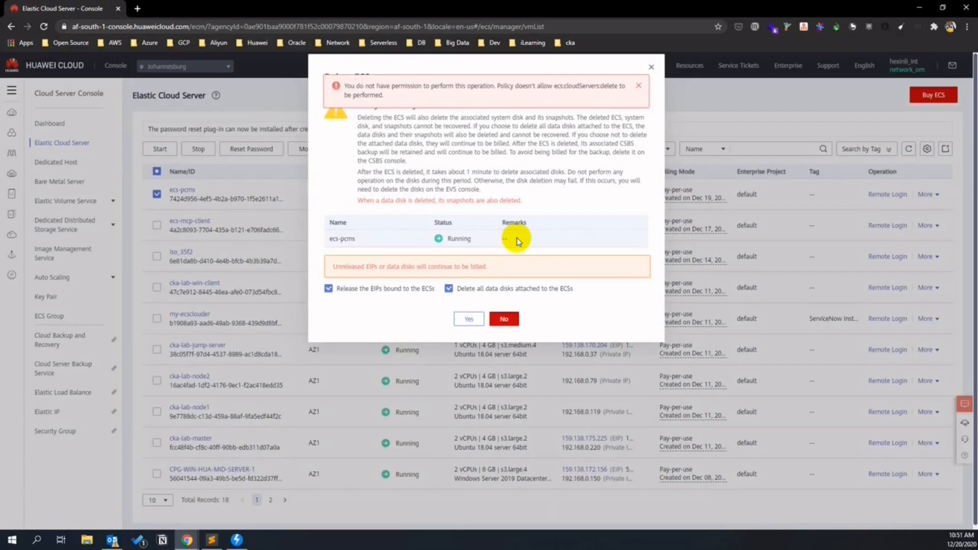
- Cancel the deletion after the permission error, leaving ecs-pcms running
drag(390, 94, 356, 96)
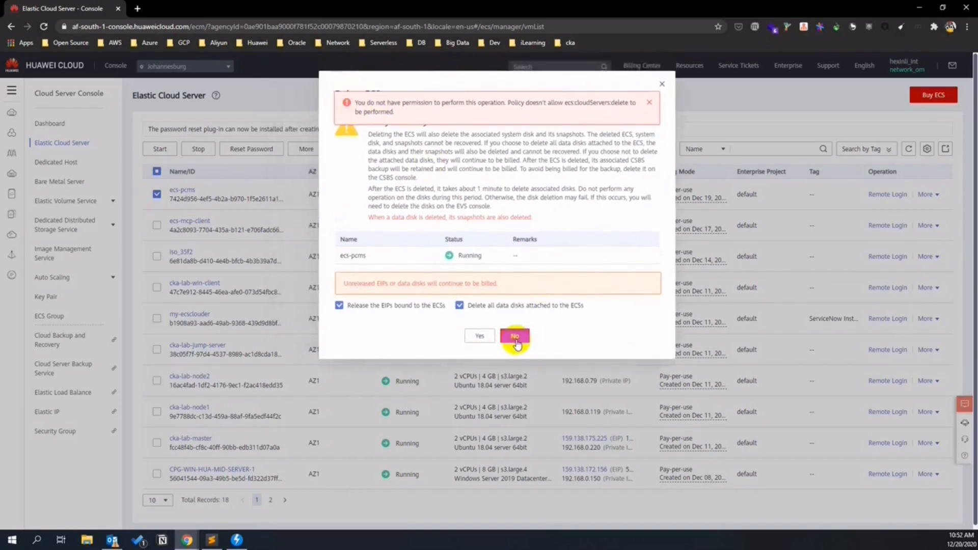
click(514, 338)
click(228, 66)
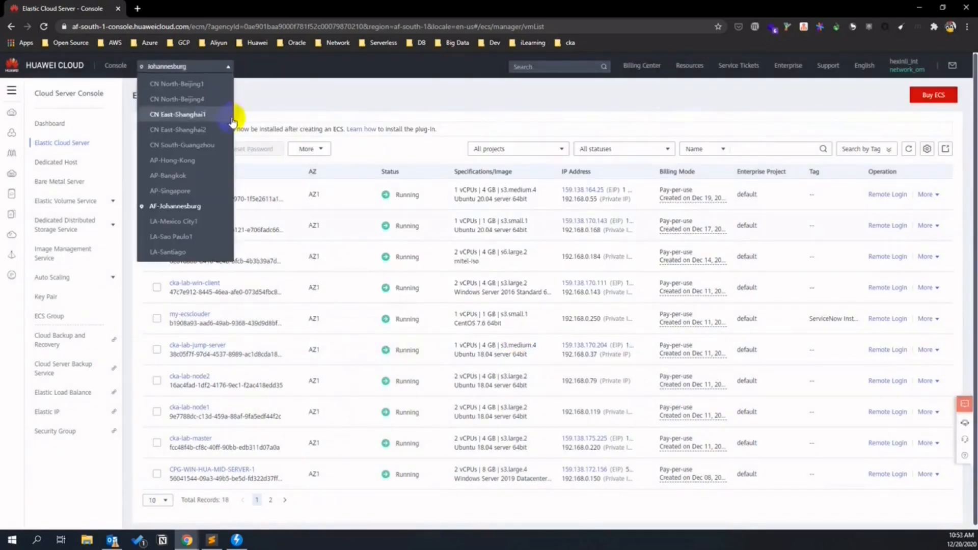
click(195, 196)
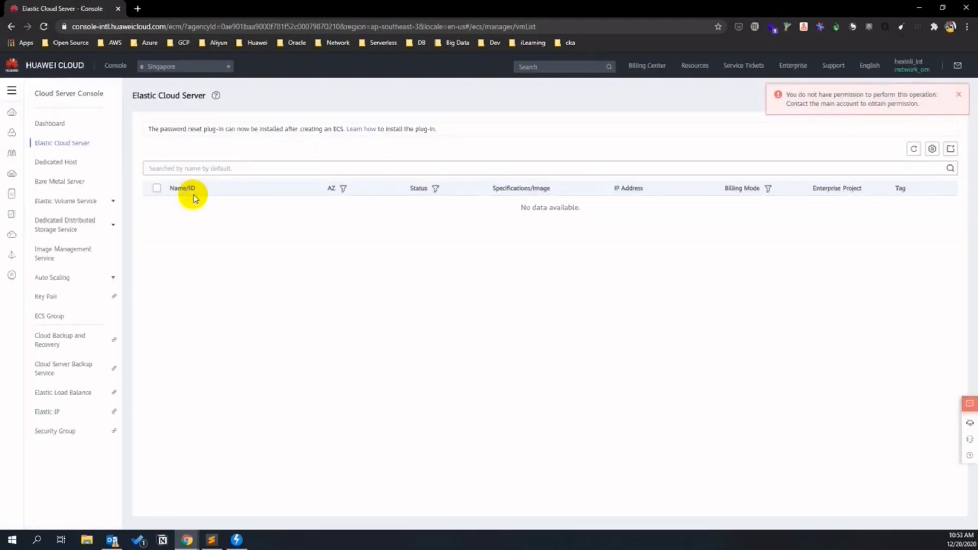
drag(928, 107, 902, 149)
click(787, 95)
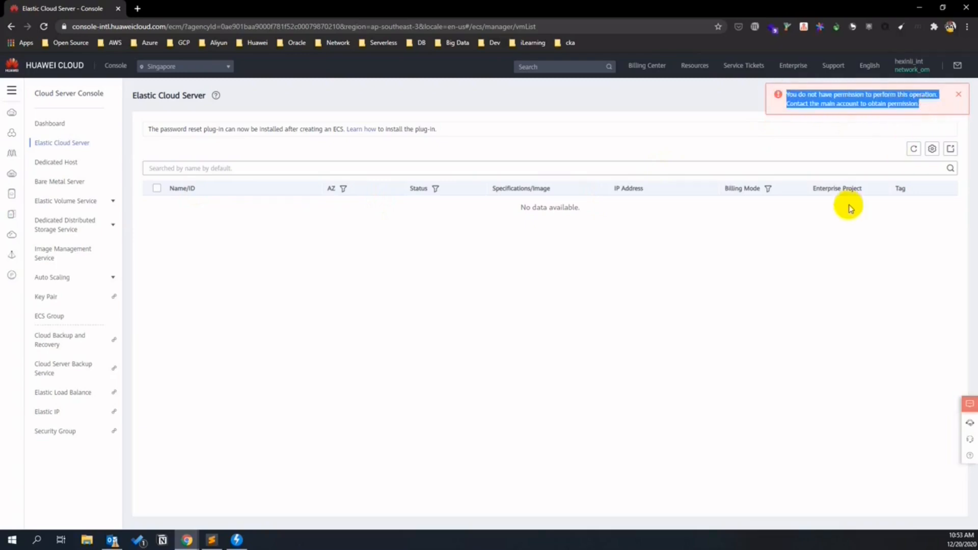
click(192, 67)
click(205, 210)
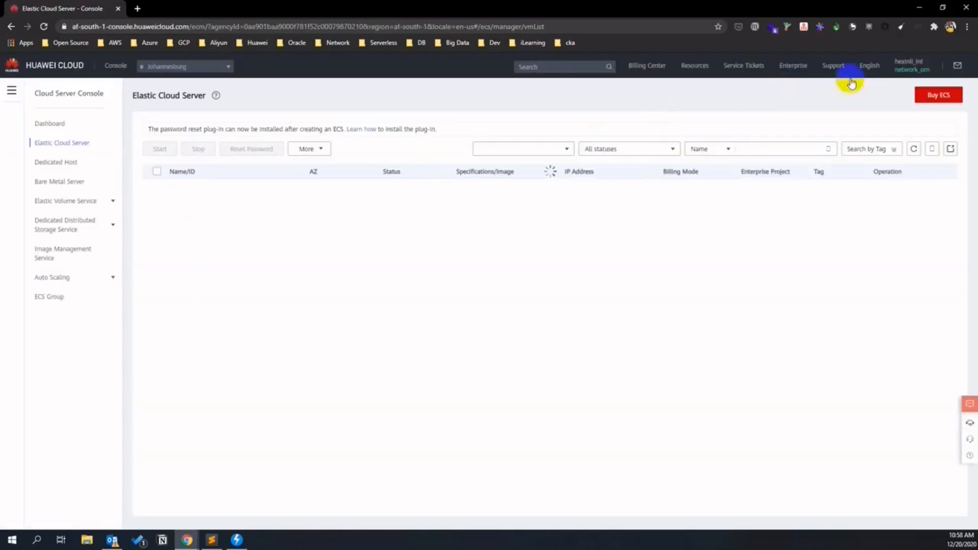
- Log out and sign back in with the enterprise administrator's account name and password
mouse_move(908, 65)
click(844, 201)
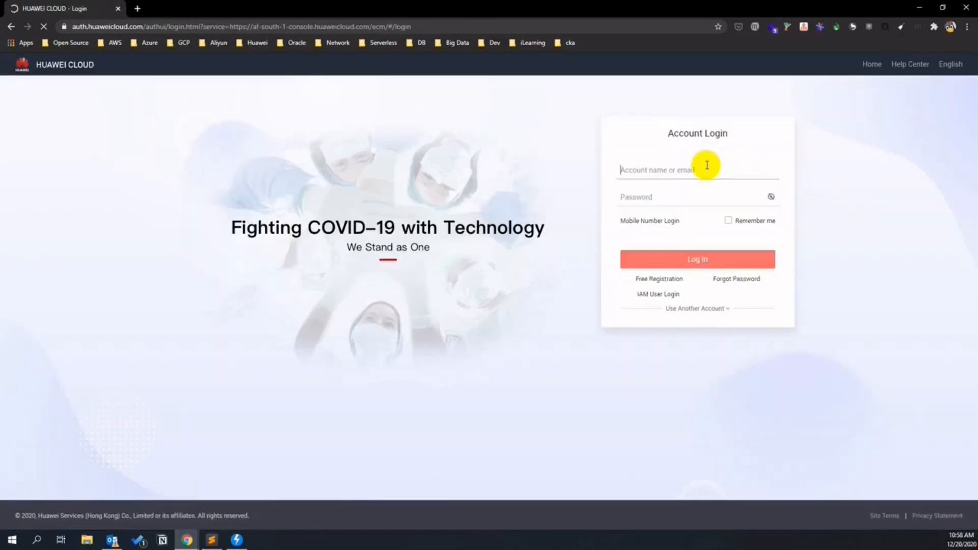
click(708, 165)
text(hexinli_int**********)
key(Return)
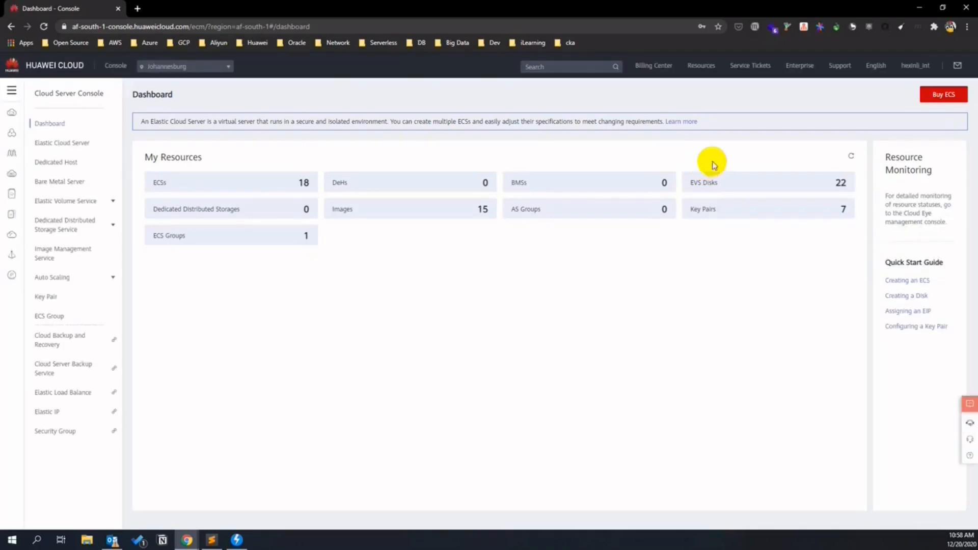
- Open Identity and Access Management from the account menu and go to the Agencies list
click(913, 71)
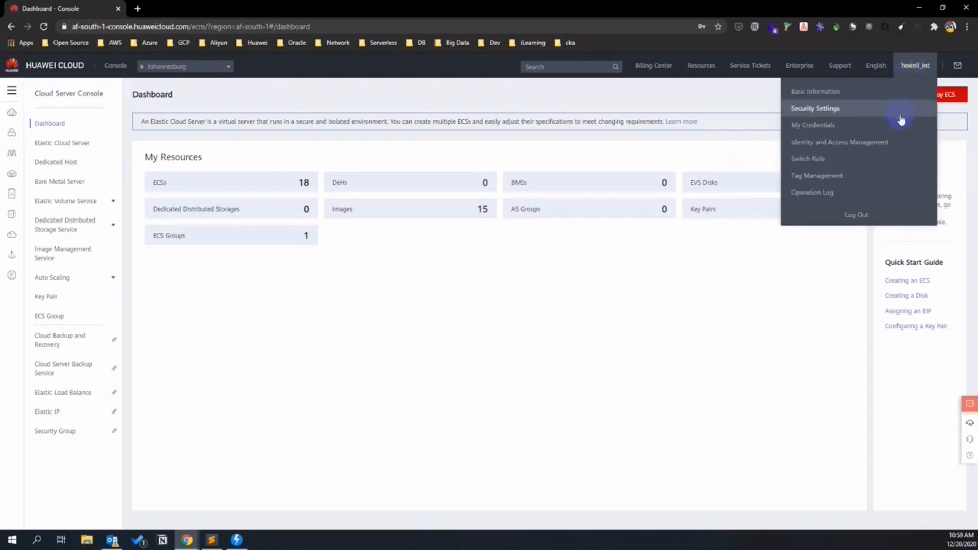
mouse_move(915, 66)
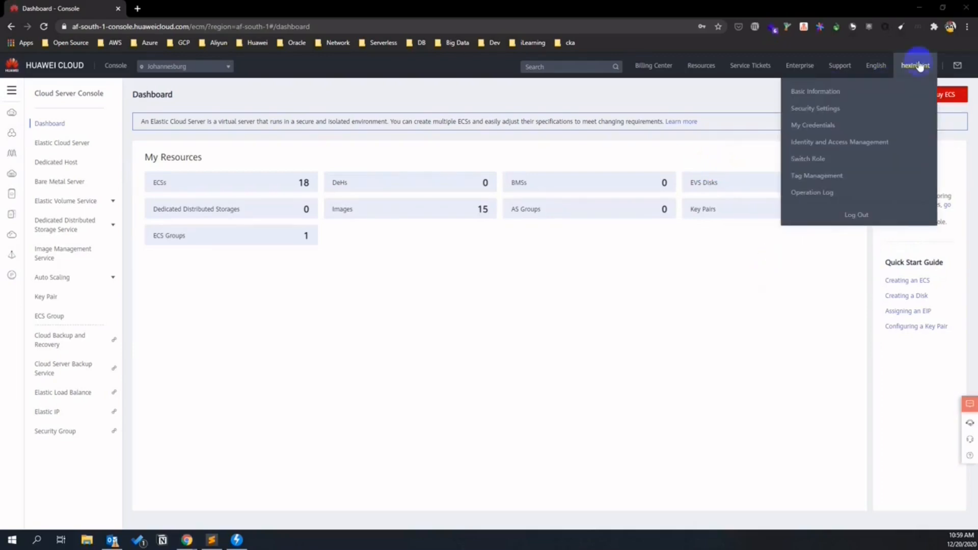
click(881, 142)
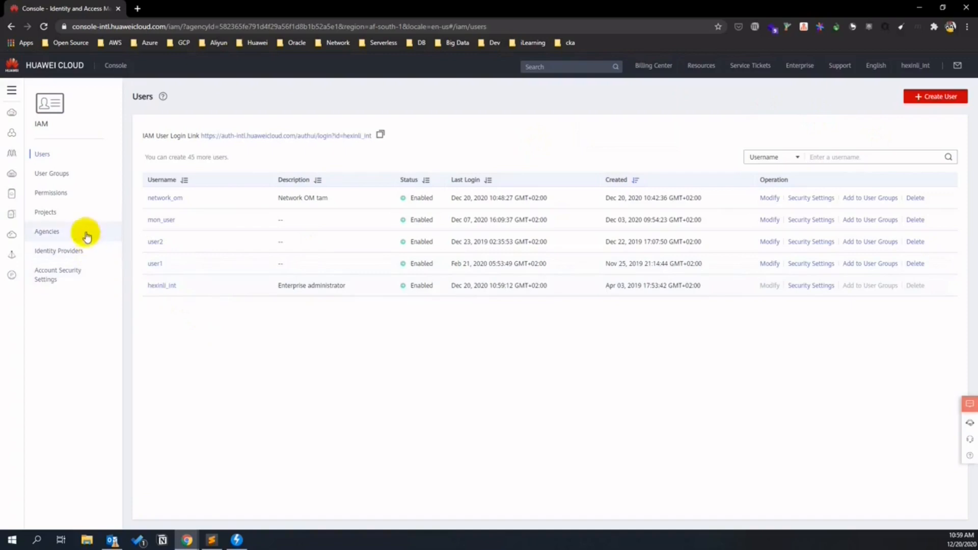
click(55, 232)
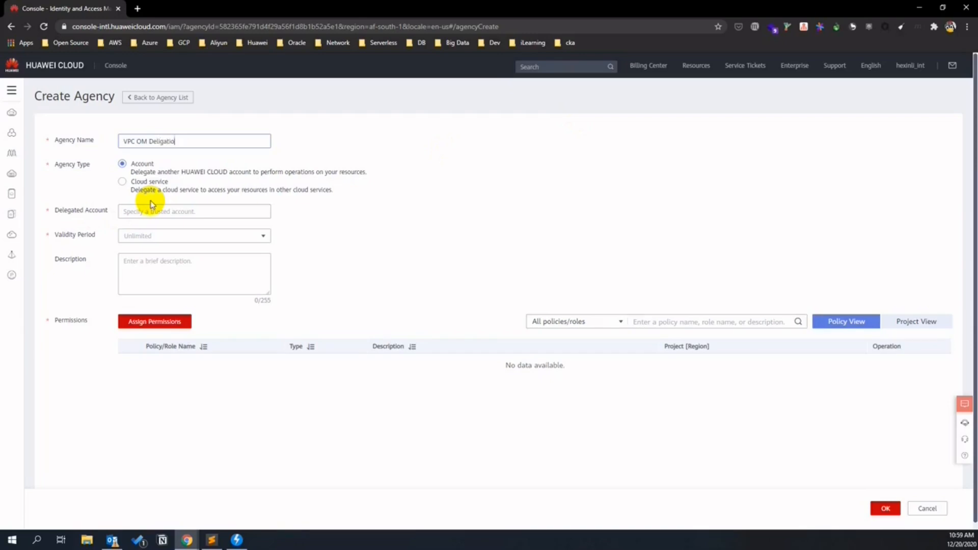
- Paste the delegated account and set the agency validity to Unlimited
click(171, 213)
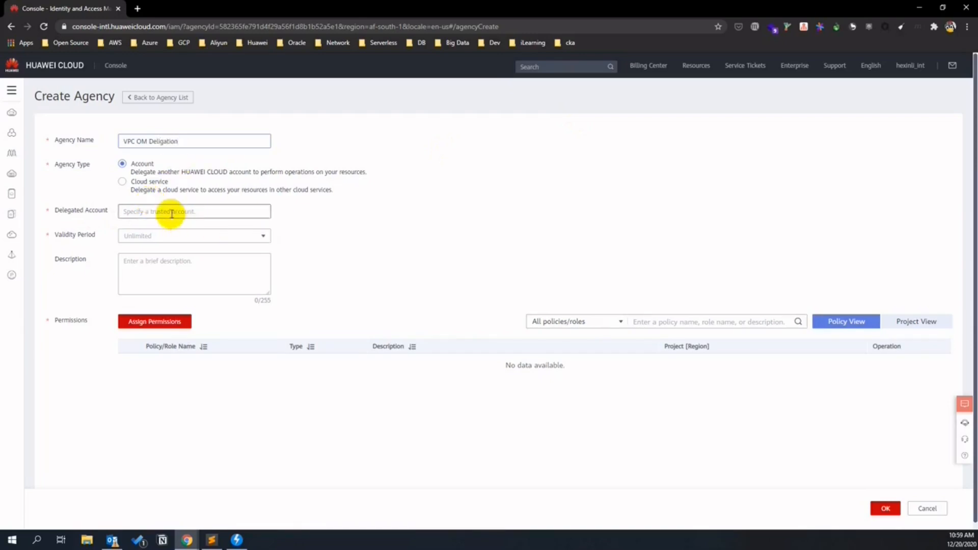
key(ctrl+v)
click(220, 235)
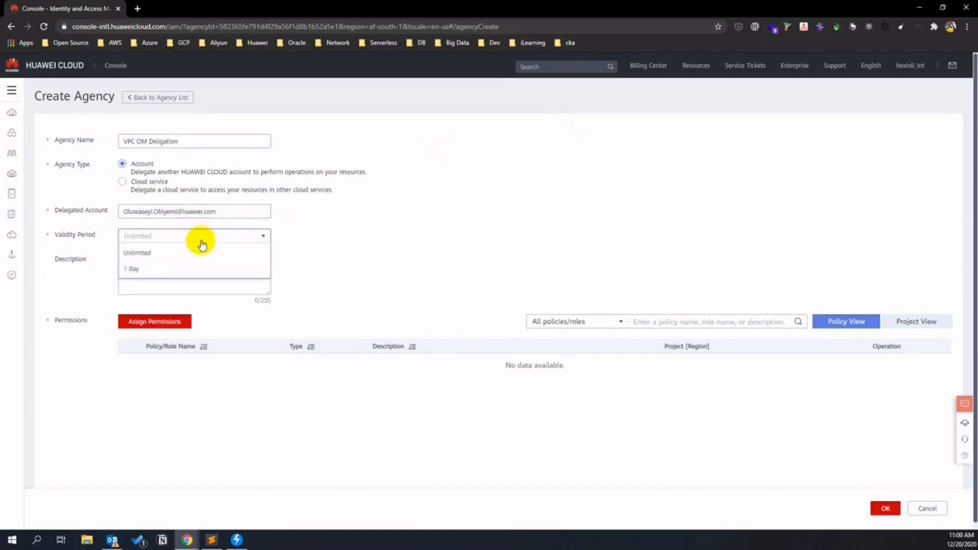
click(169, 253)
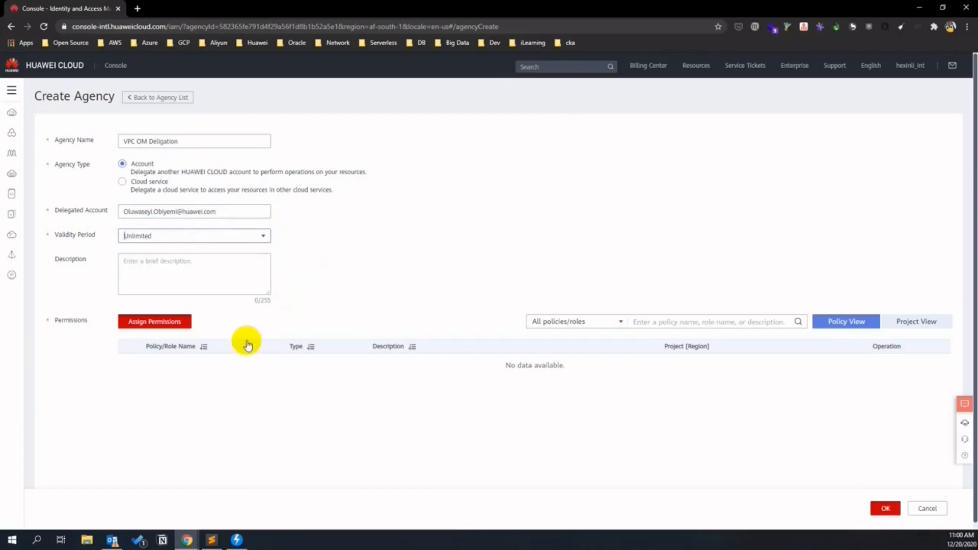
- Search the permission policies for VPC and select VPC FullAccess
click(170, 323)
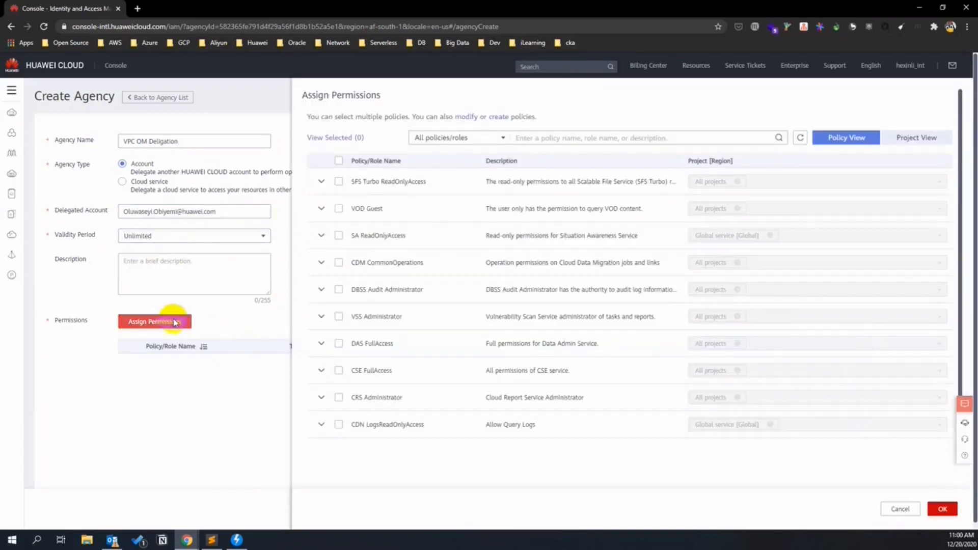
click(492, 140)
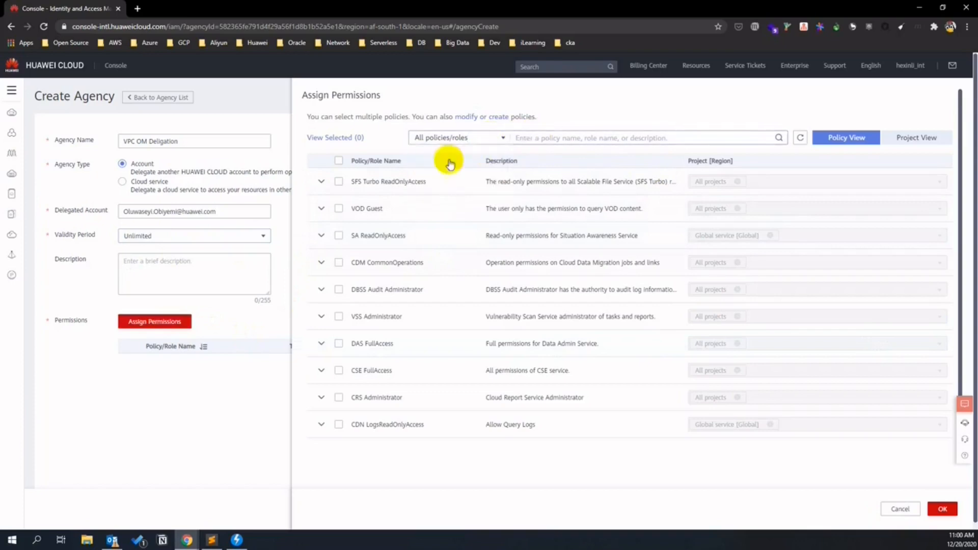
click(561, 136)
text(VPC)
key(Return)
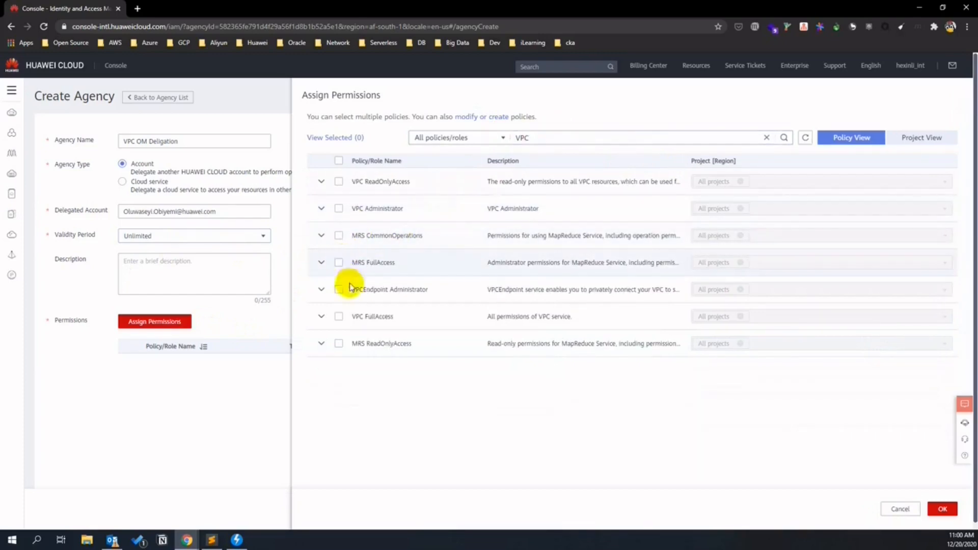
click(339, 316)
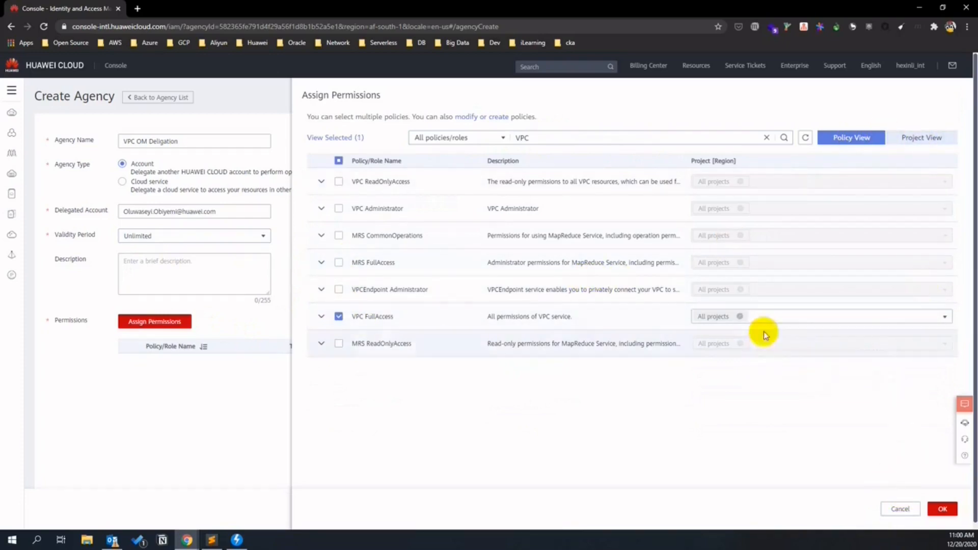
- Scope VPC FullAccess to af-south-1 [AF-Johannesburg] instead of All projects and confirm
click(935, 317)
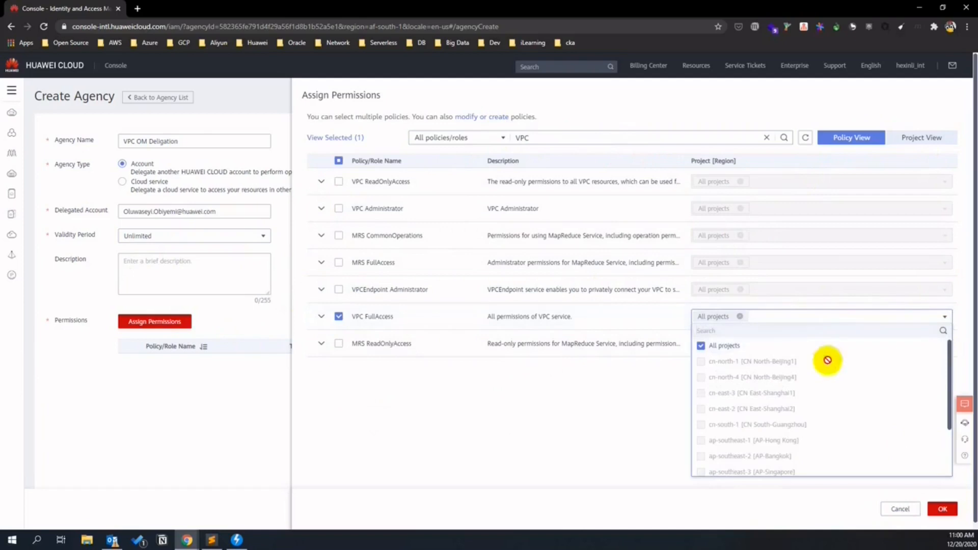
click(704, 355)
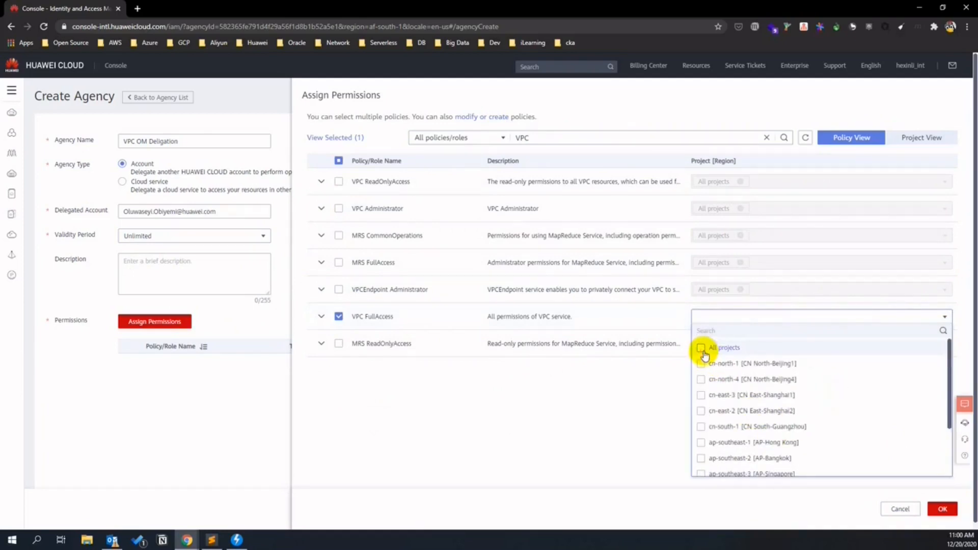
scroll(819, 393, down, 3)
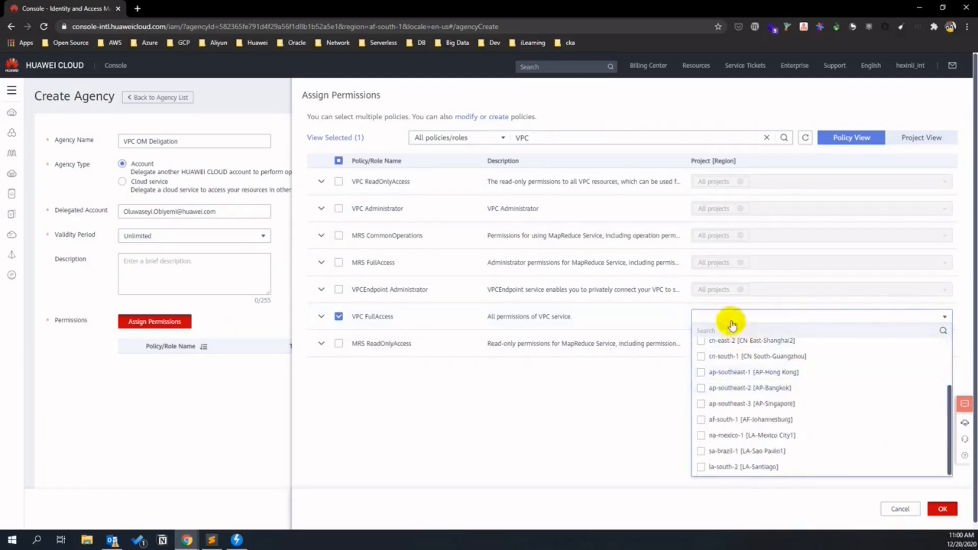
click(720, 332)
text(fa)
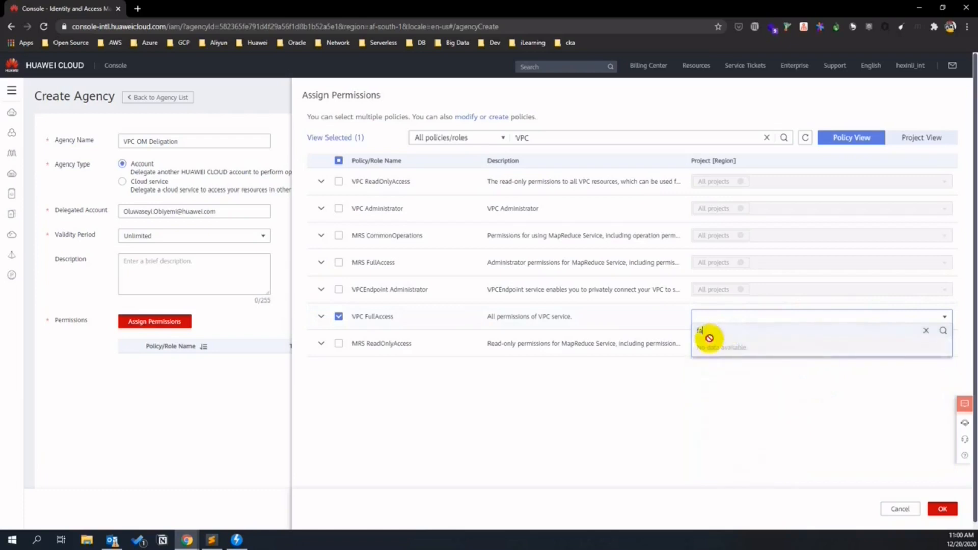
key(BackSpace)
key(BackSpace)
text(af)
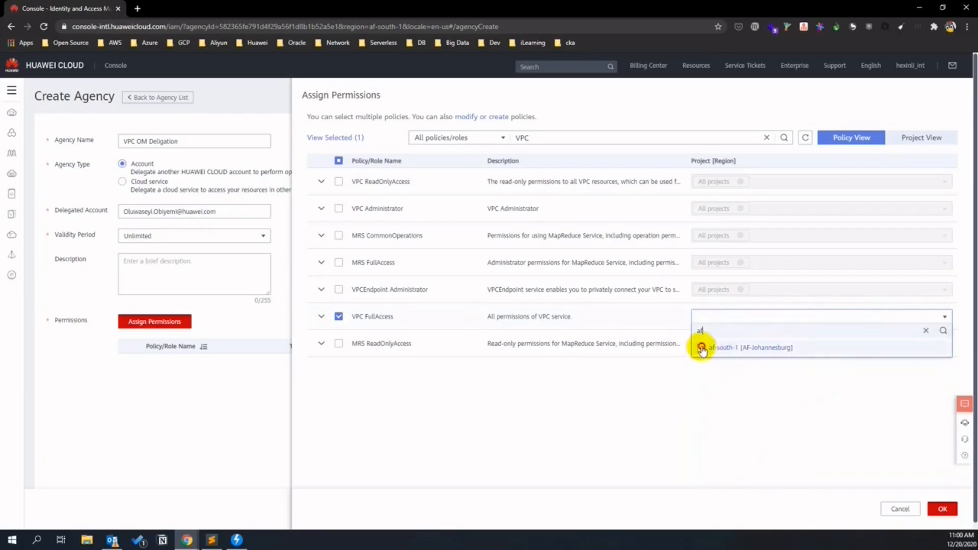
click(702, 346)
click(942, 508)
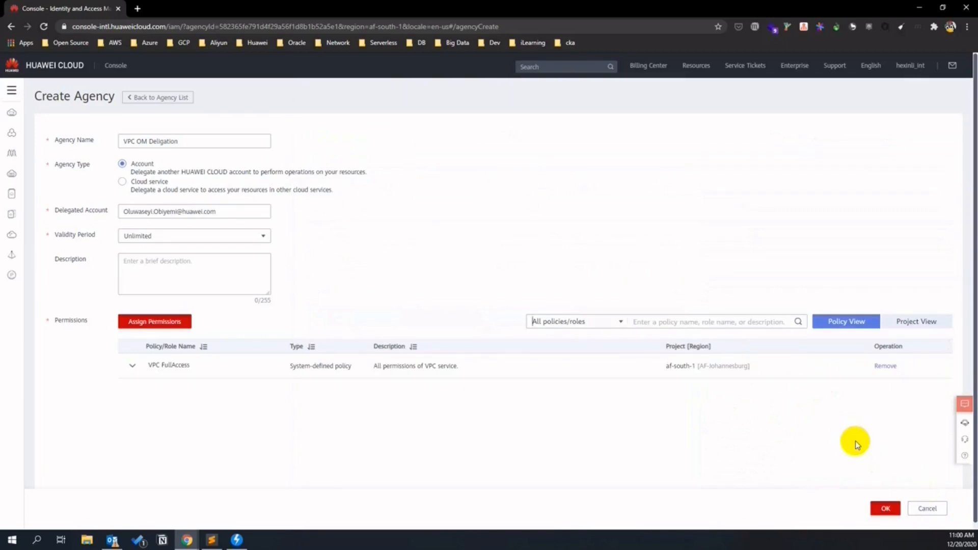
- Fix the delegated account after the account-not-found error and resubmit the agency
click(884, 508)
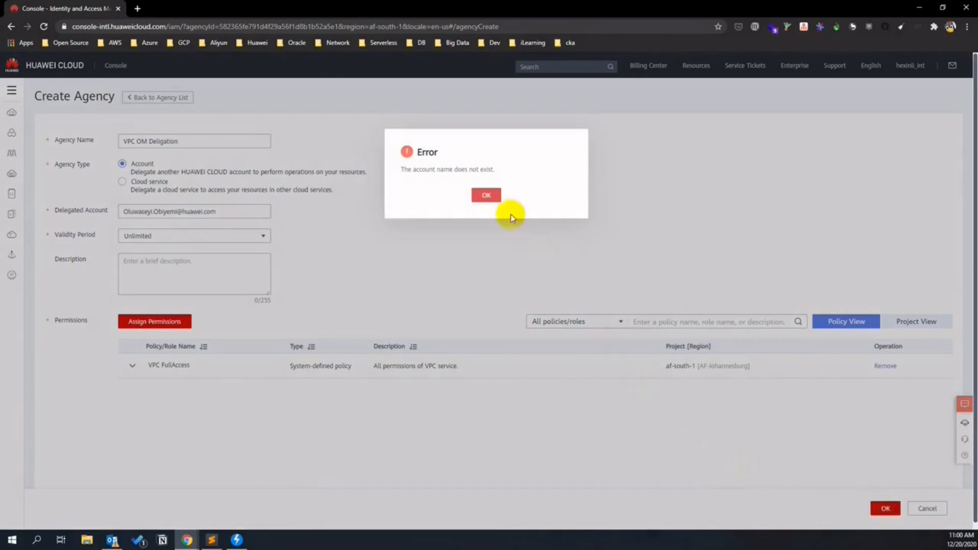
click(484, 193)
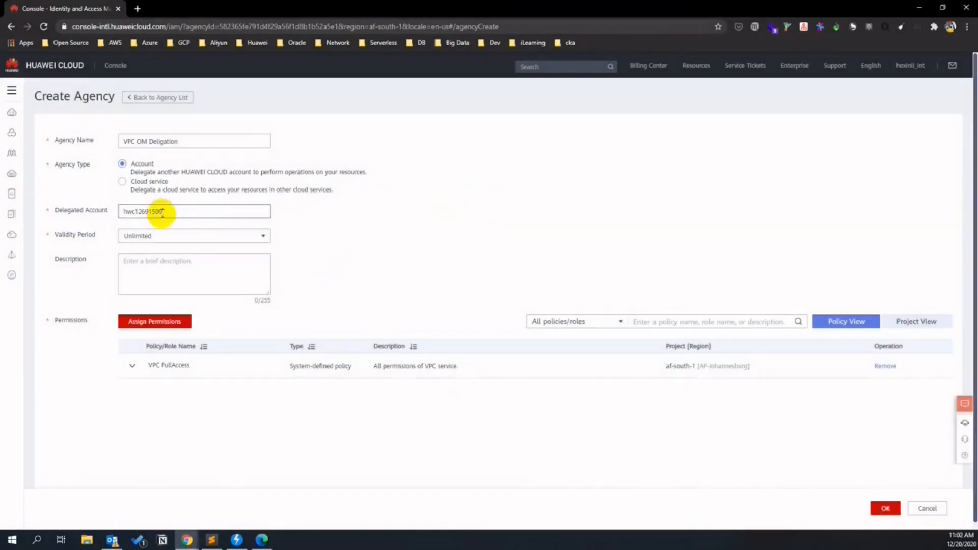
drag(184, 213, 112, 209)
click(313, 226)
click(886, 508)
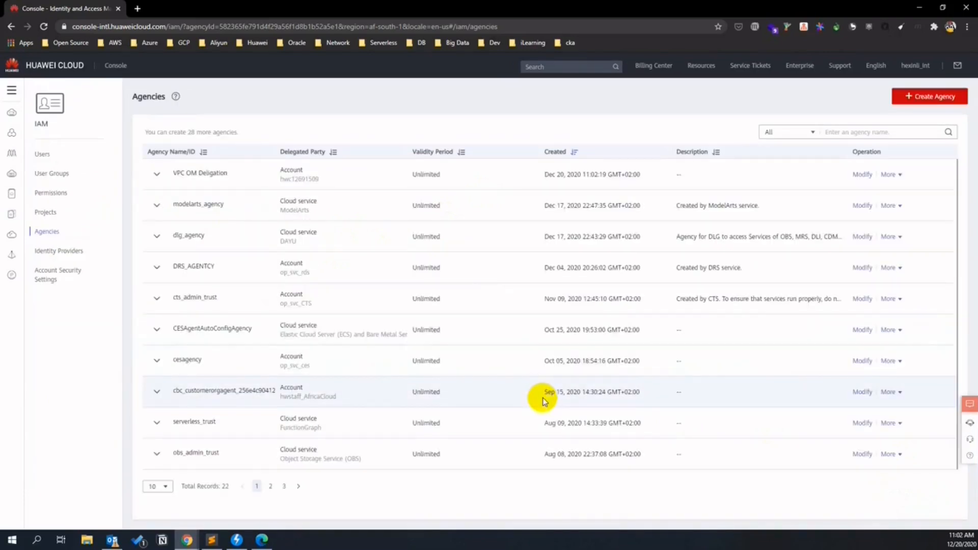
- Log in to the delegated account in the second browser window and open Switch Role
click(265, 540)
drag(655, 124, 660, 88)
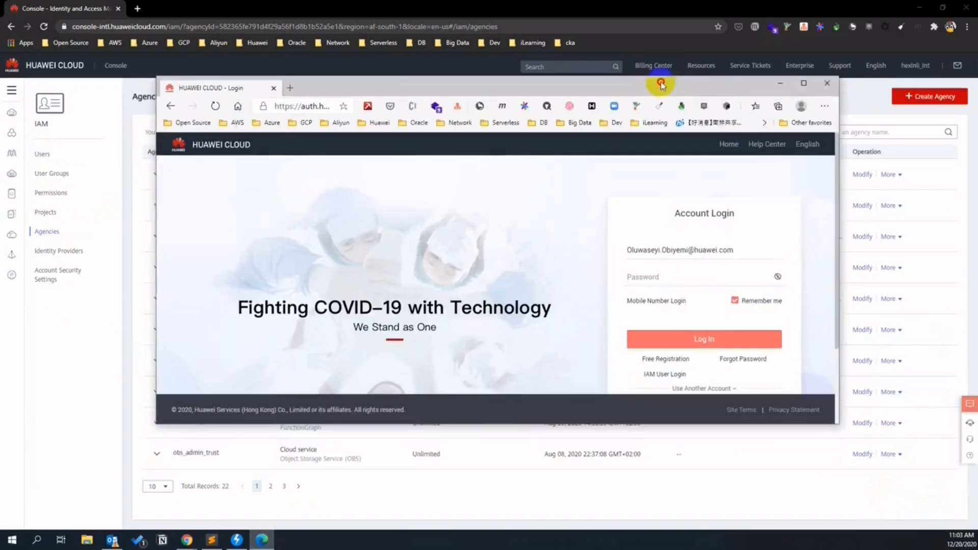
click(737, 250)
click(665, 275)
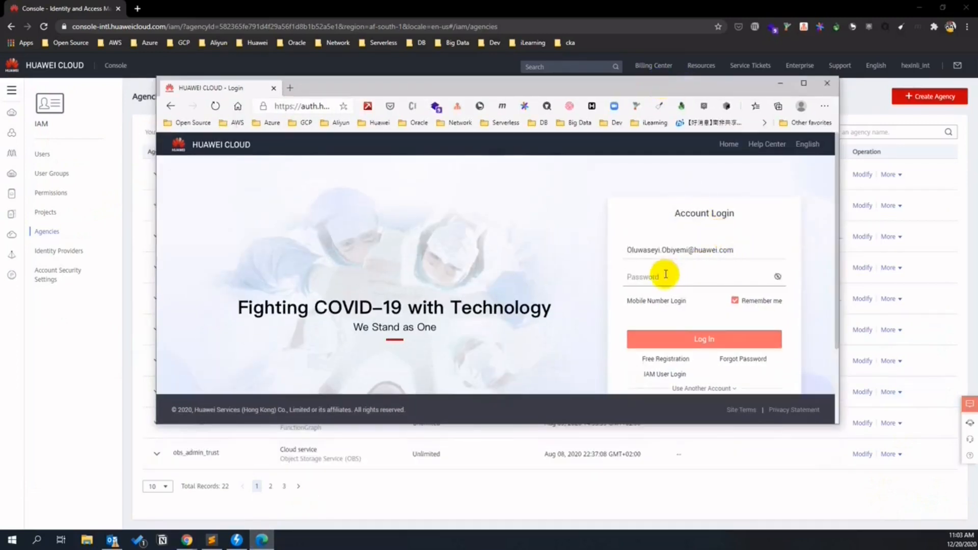
key(ctrl+v)
click(667, 339)
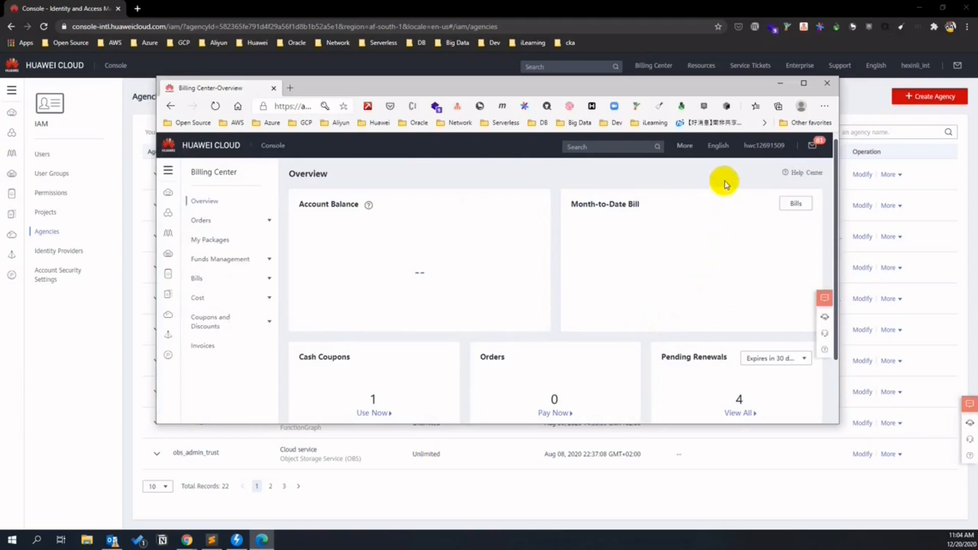
mouse_move(764, 147)
click(688, 243)
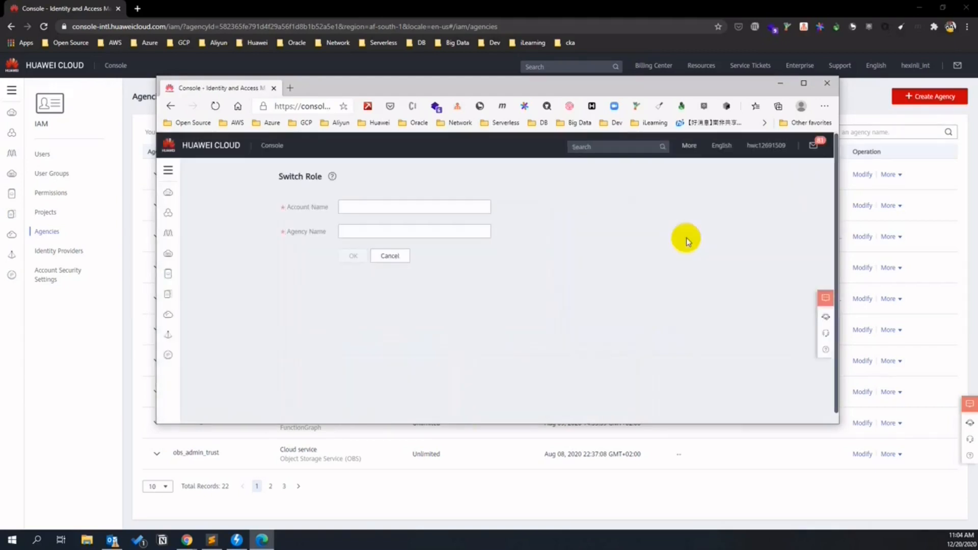
- Enter the account name and agency VPC OM Deligation, then switch role
click(369, 206)
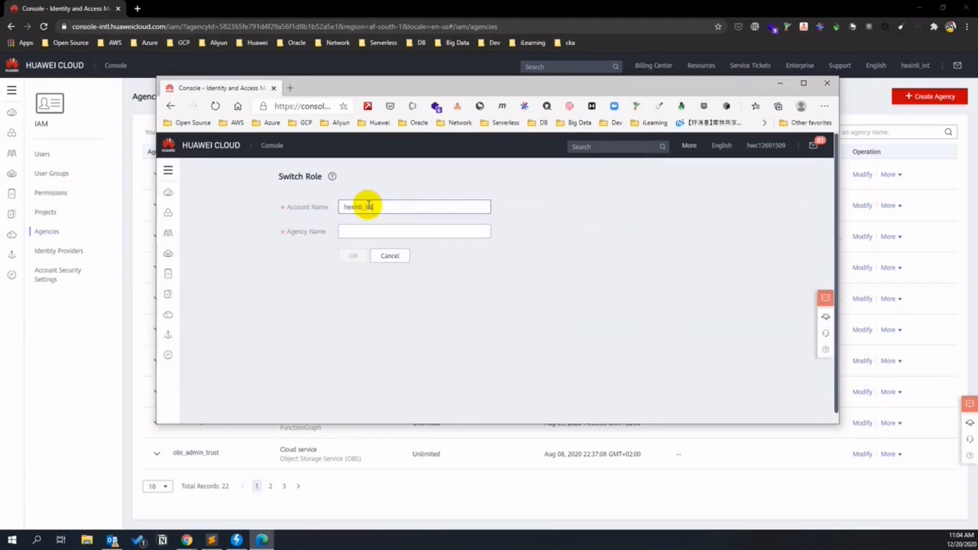
click(387, 227)
text(VPC OM Deligation)
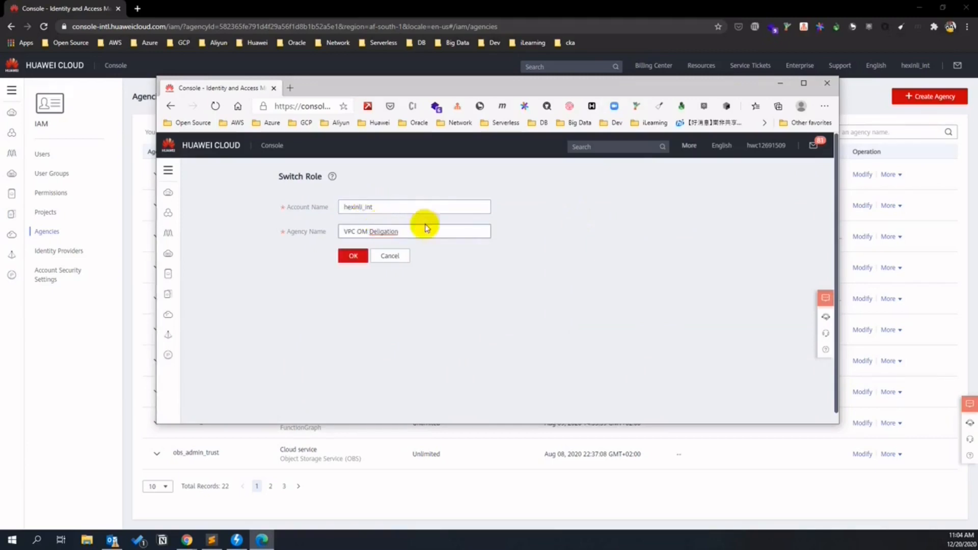
click(351, 257)
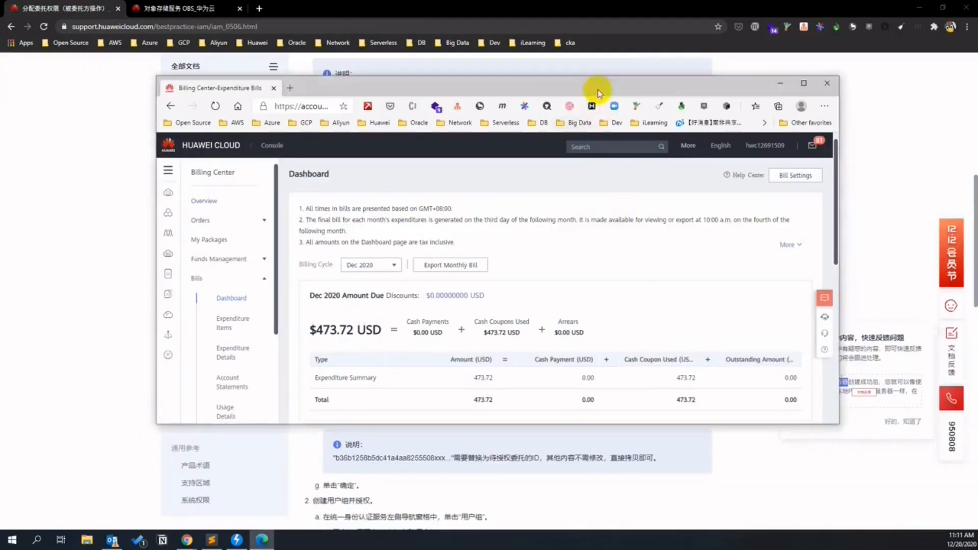
- Maximize the window and go to the Permissions page of Identity and Access Management
double_click(589, 88)
mouse_move(903, 65)
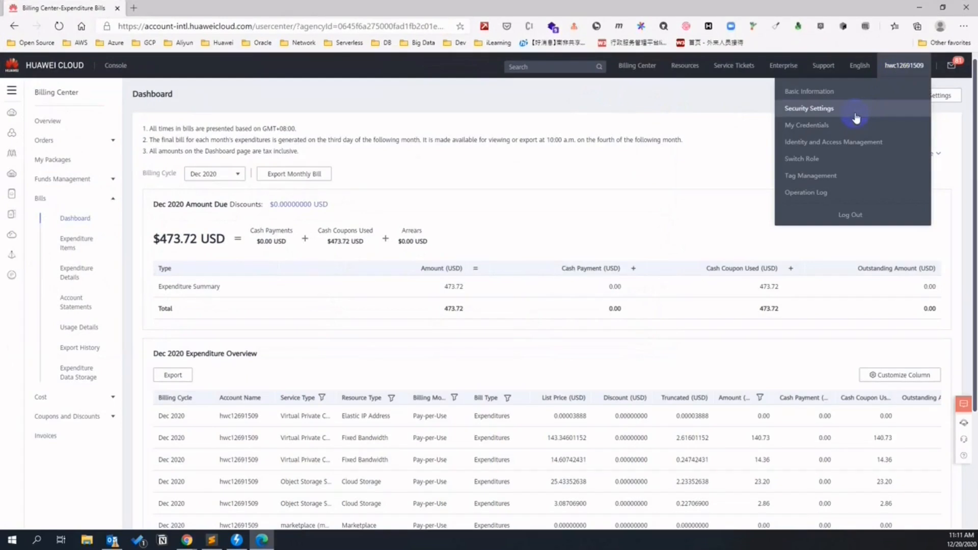
click(852, 141)
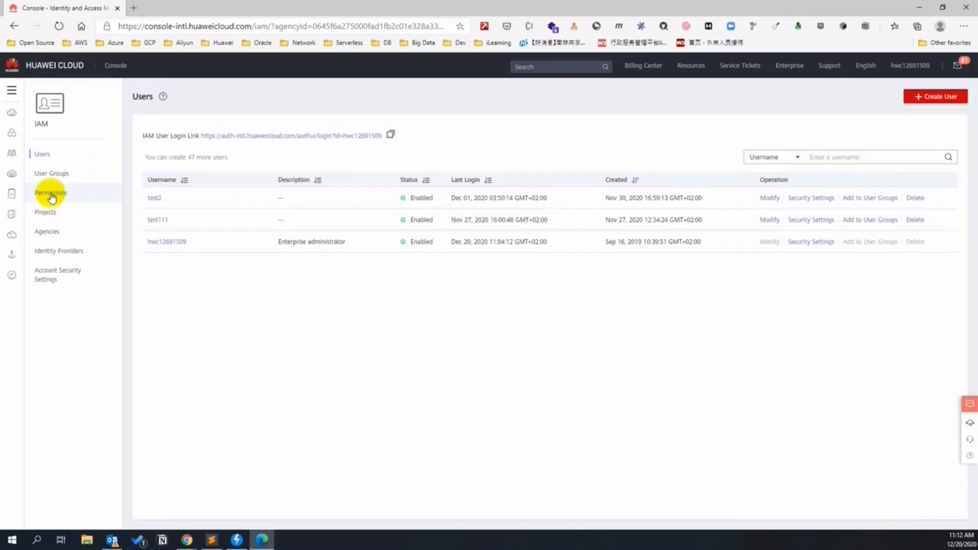
click(51, 196)
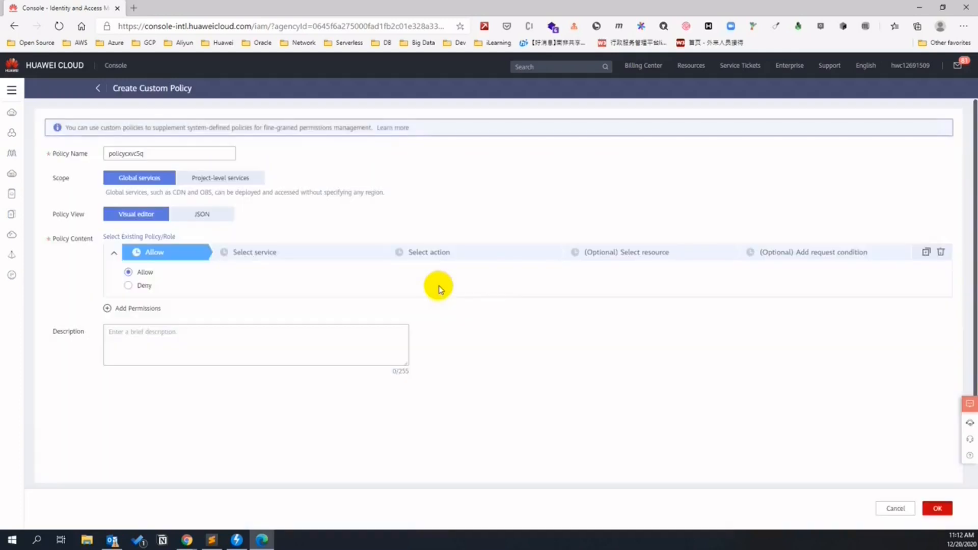
- Rename the custom policy to deligate_for_hexinli_int, fixing a typo
drag(155, 152, 79, 152)
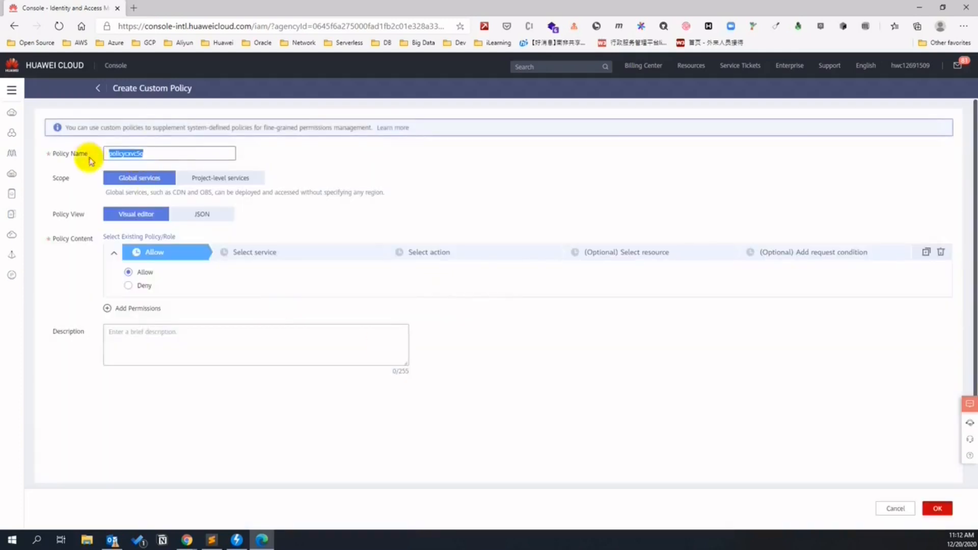
text(deligate_for_)
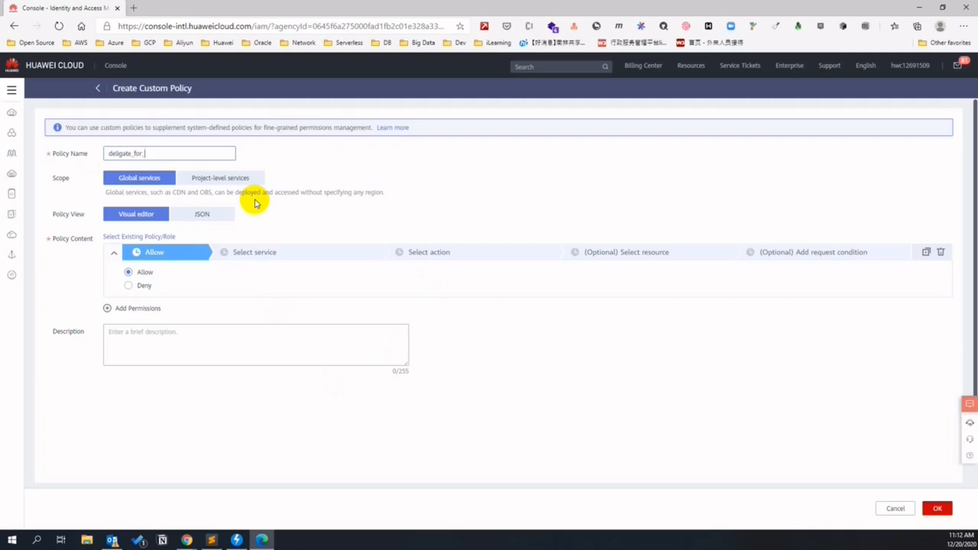
text(hexinli_int_1)
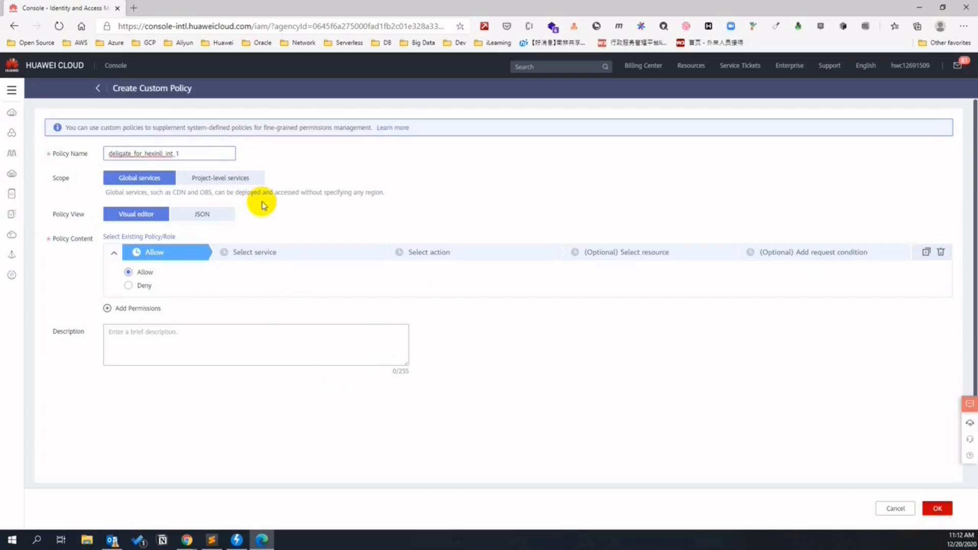
- Switch Policy View to JSON and paste the iam:agencies:assume policy over the existing content
click(228, 214)
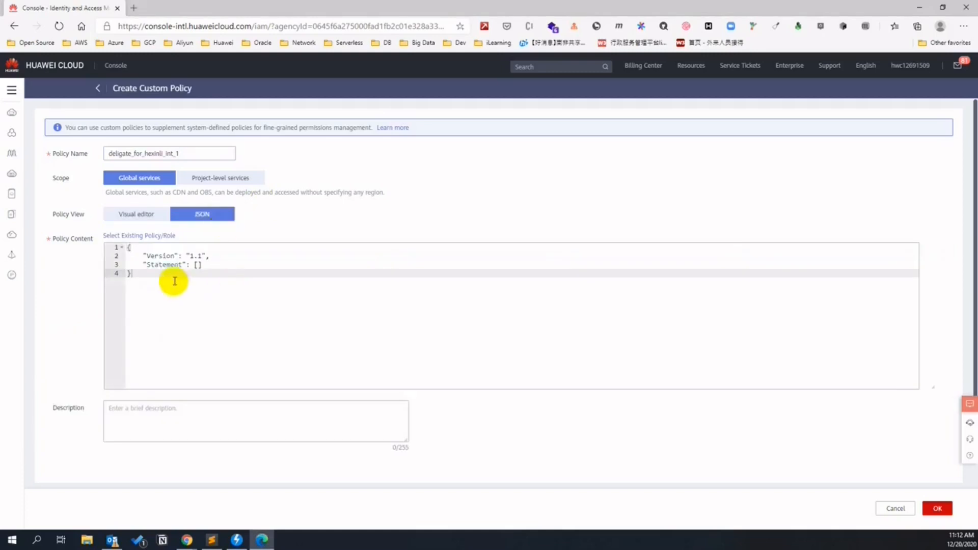
drag(165, 276, 124, 249)
text({ 	"Version": "1.1", 	"Statement": [ 		{ 			"Action": [ 				"iam:agencies:assume" 			], 			"Resource": { 				"uri": [ 					"/iam/agencies/b36b1258b5dc41a4aa8255508xxx..." 				] 			}, 			"Effect": "Allow" 		} 	] })
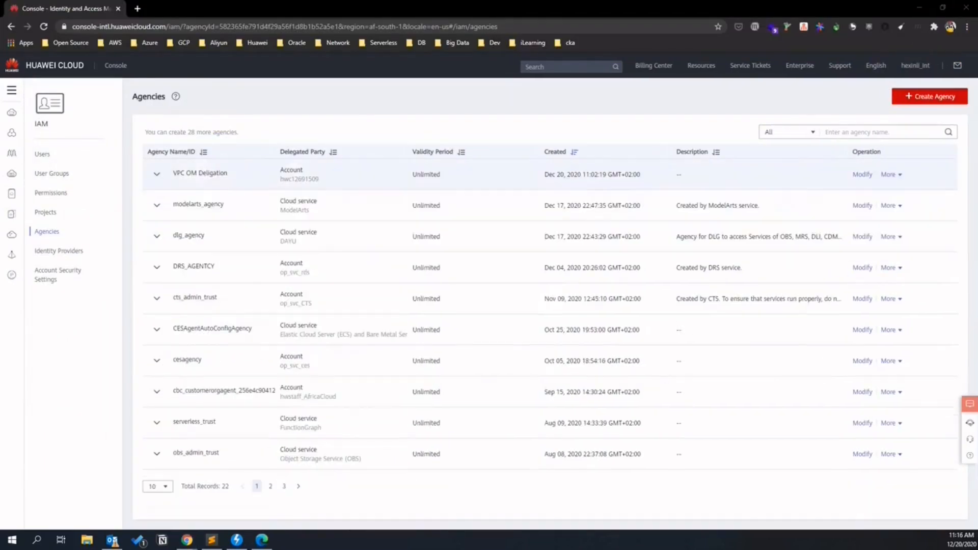
- Replace the policy's placeholder agency ID with the VPC OM Deligation agency ID and submit the policy
mouse_move(203, 172)
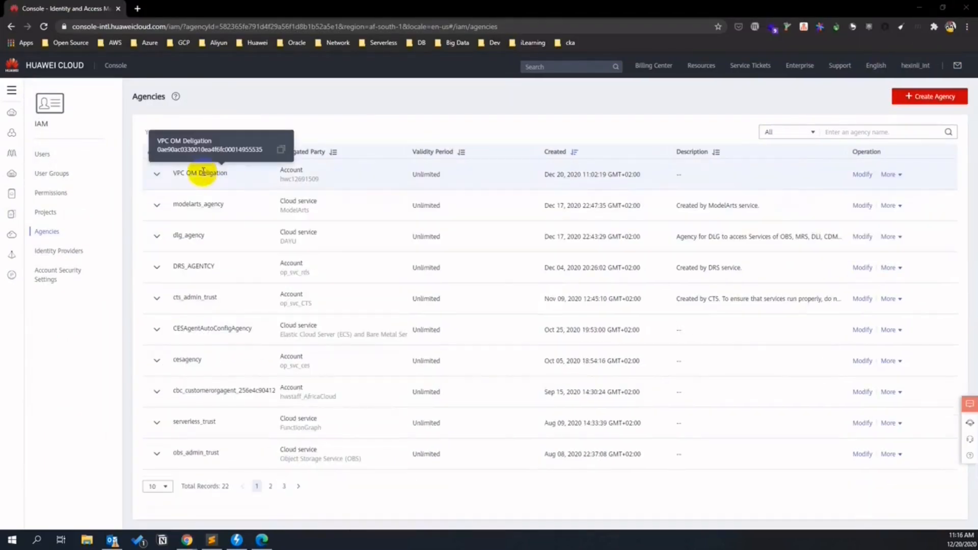
click(279, 151)
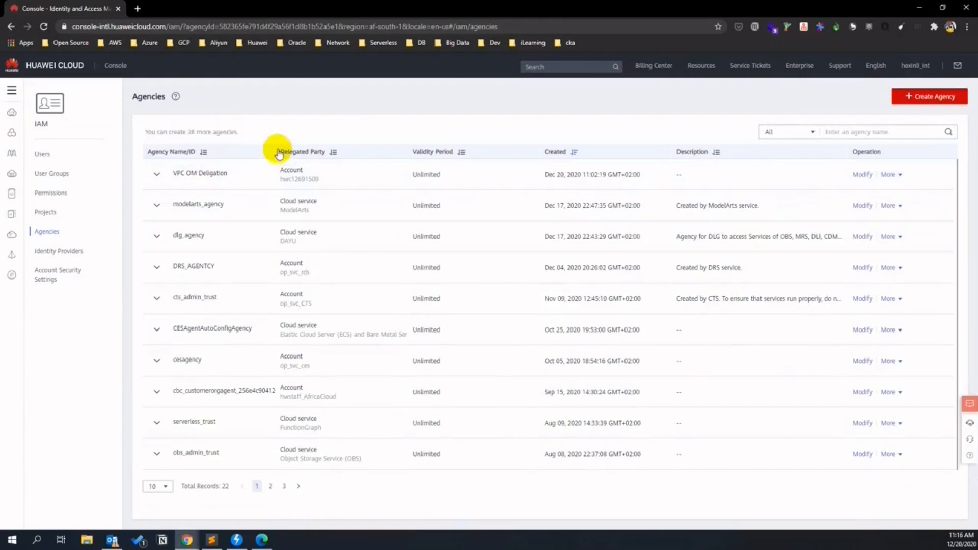
click(271, 544)
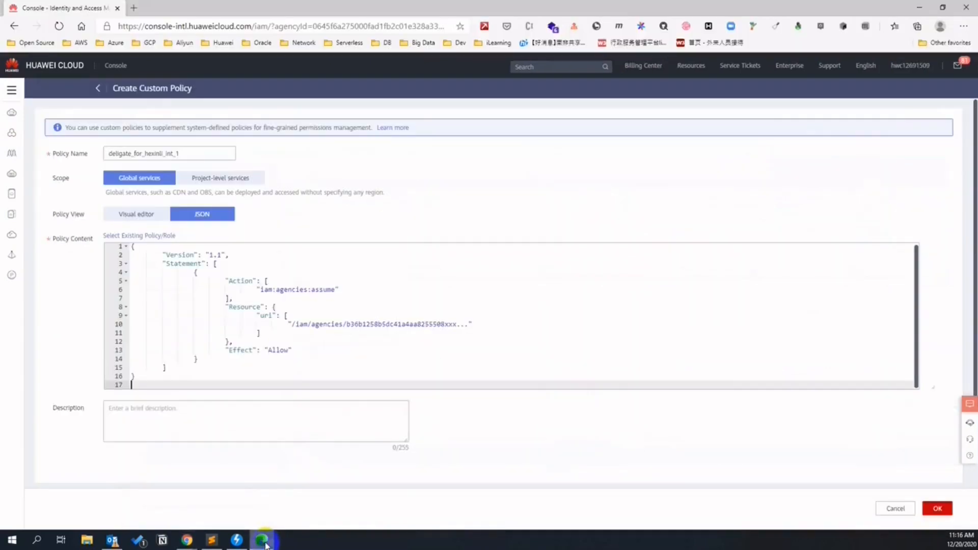
click(347, 324)
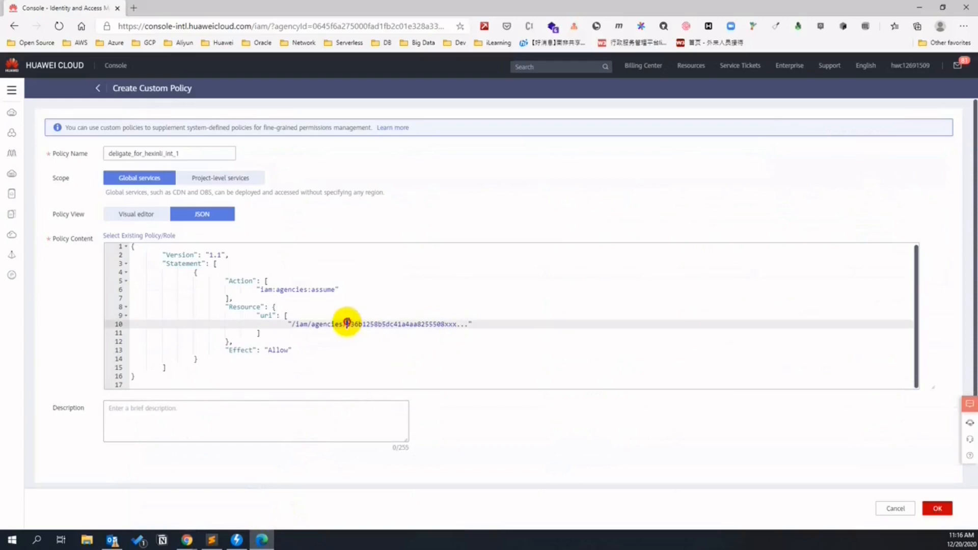
shift+click(470, 324)
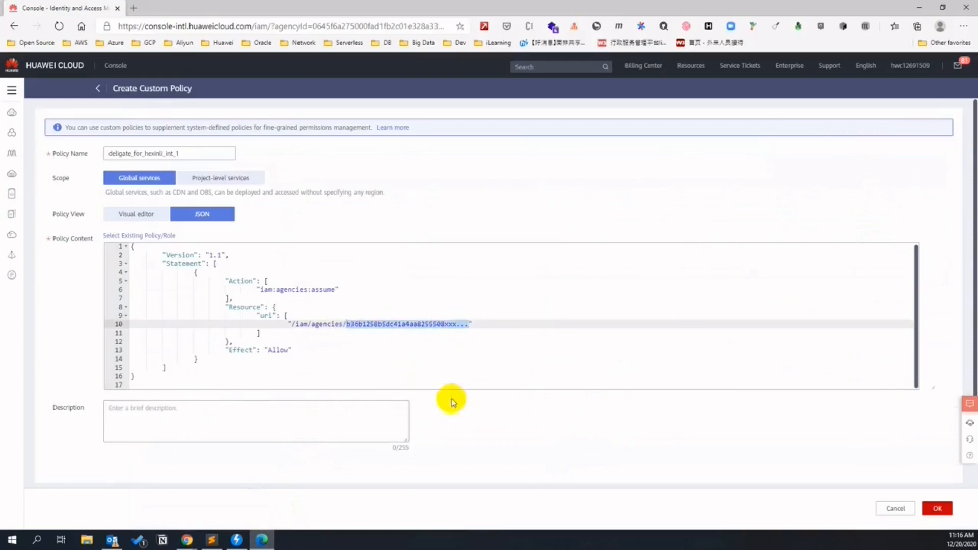
key(ctrl+v)
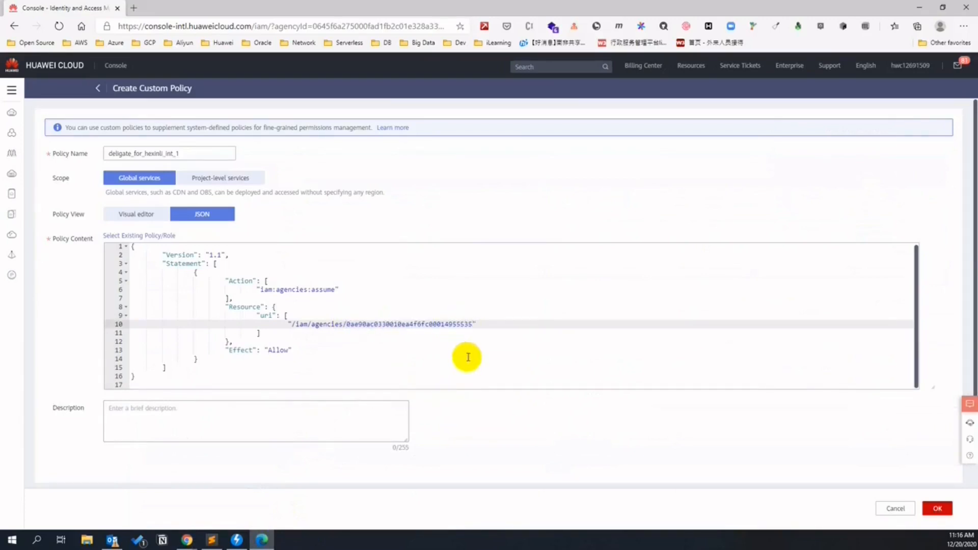
scroll(499, 377, down, 1)
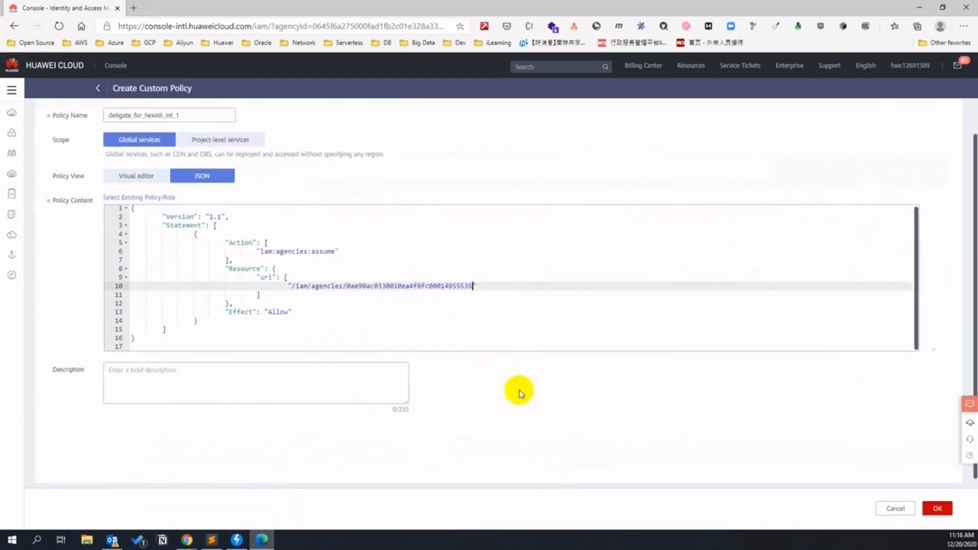
click(945, 509)
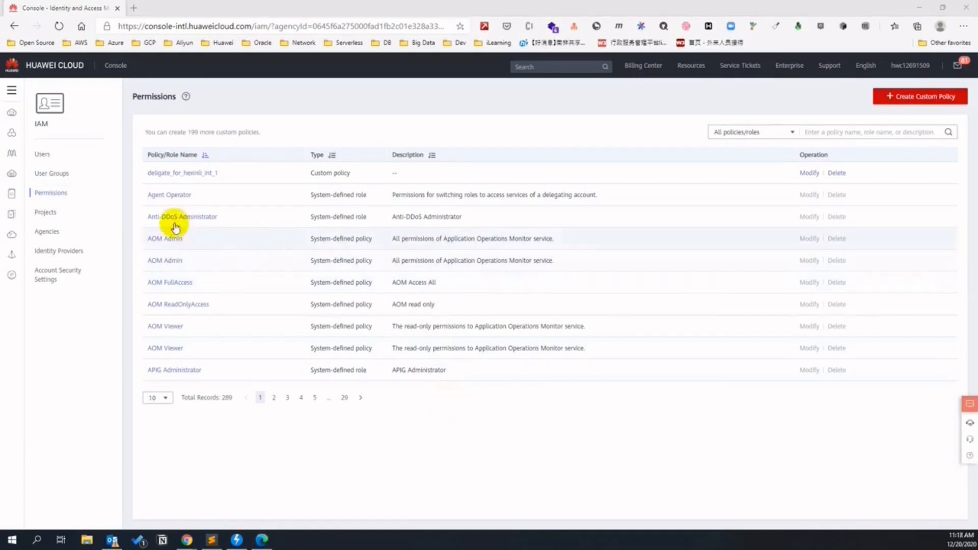
- Create a user group named 'delegation group', correcting the misspelled 'deligation' via spelling suggestions
click(67, 175)
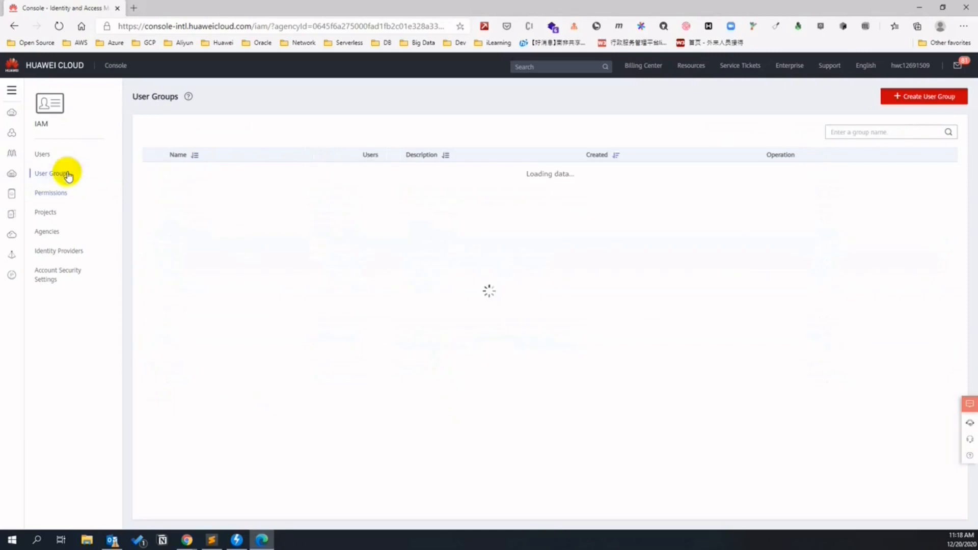
click(923, 97)
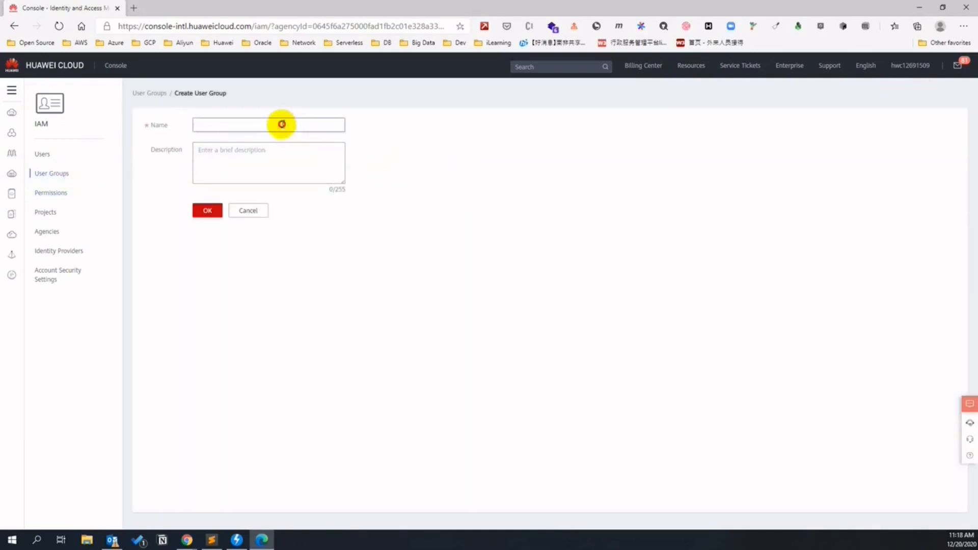
text(de)
text(li)
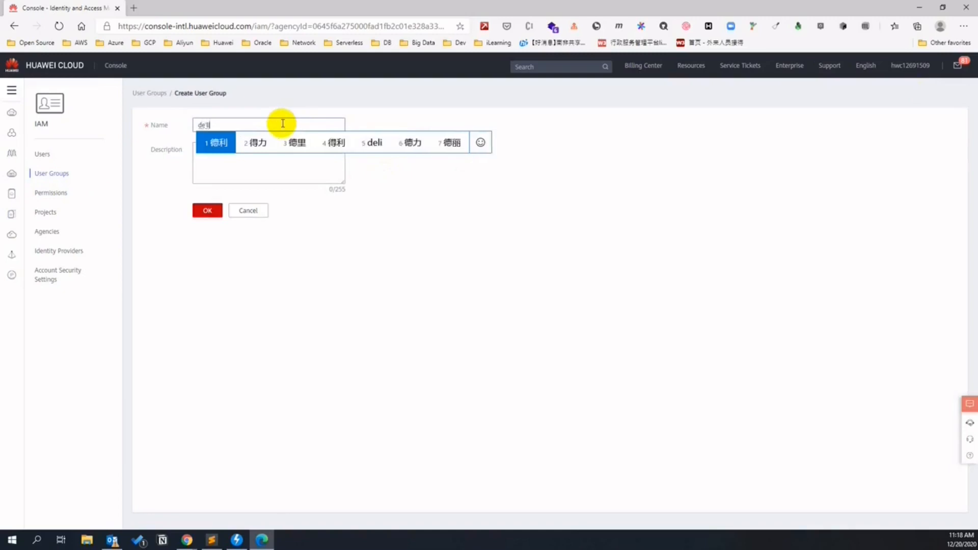
text(gat)
text(ion)
key(Return)
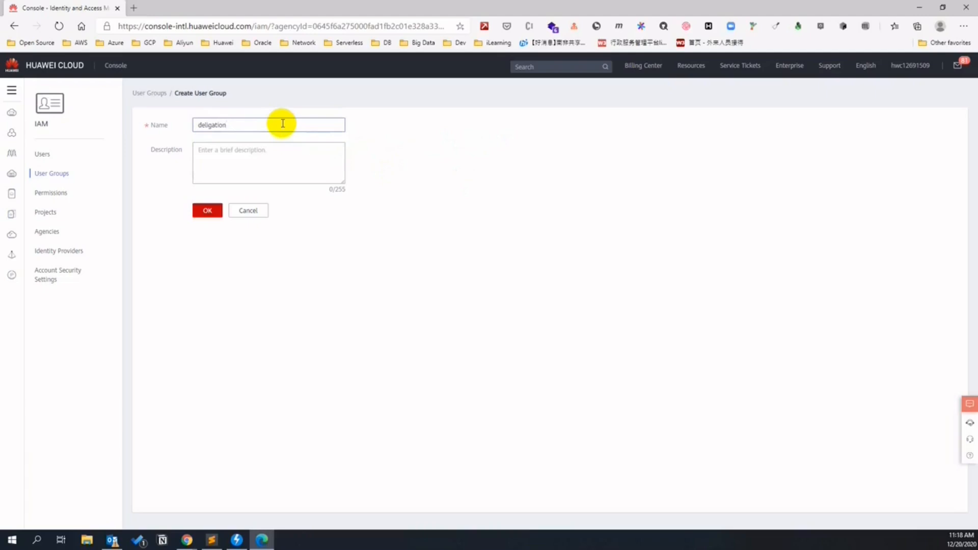
right_click(216, 127)
click(285, 136)
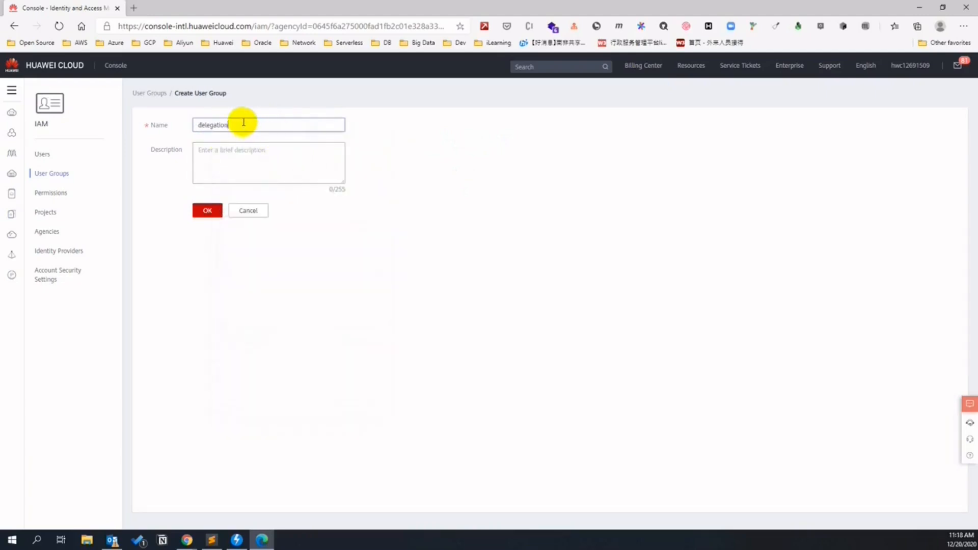
text(group)
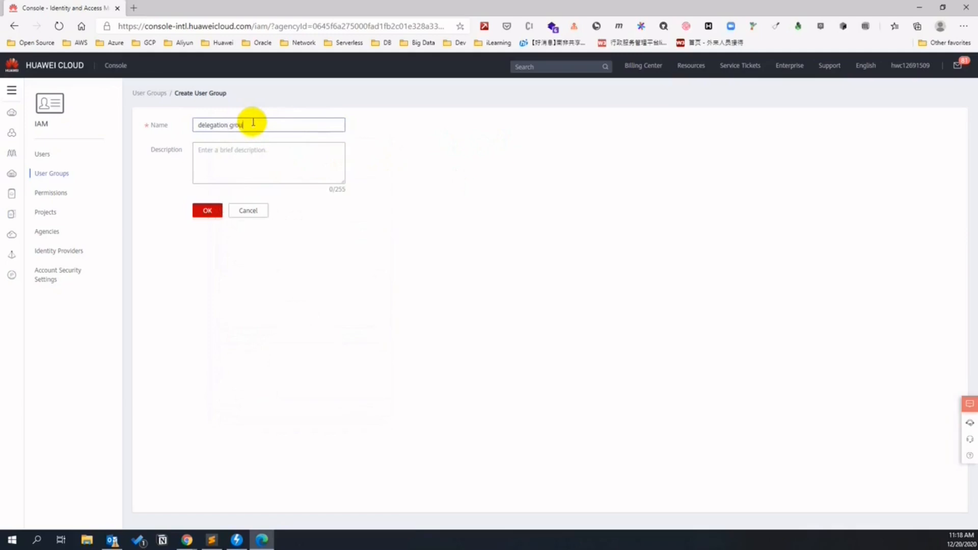
click(210, 212)
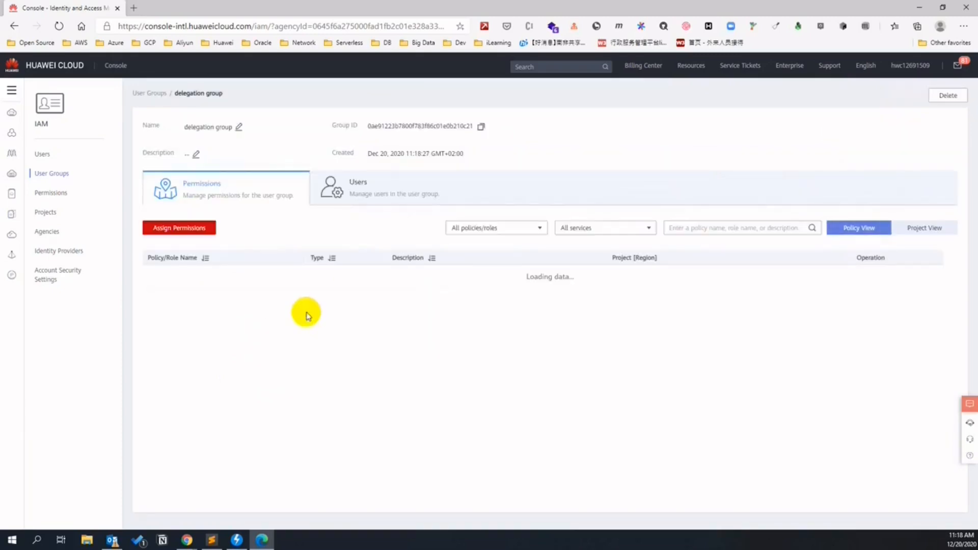
- Assign the deligate_for_hexinli_int_1 policy, found by searching 'deli', to delegation group and acknowledge the notice
click(186, 232)
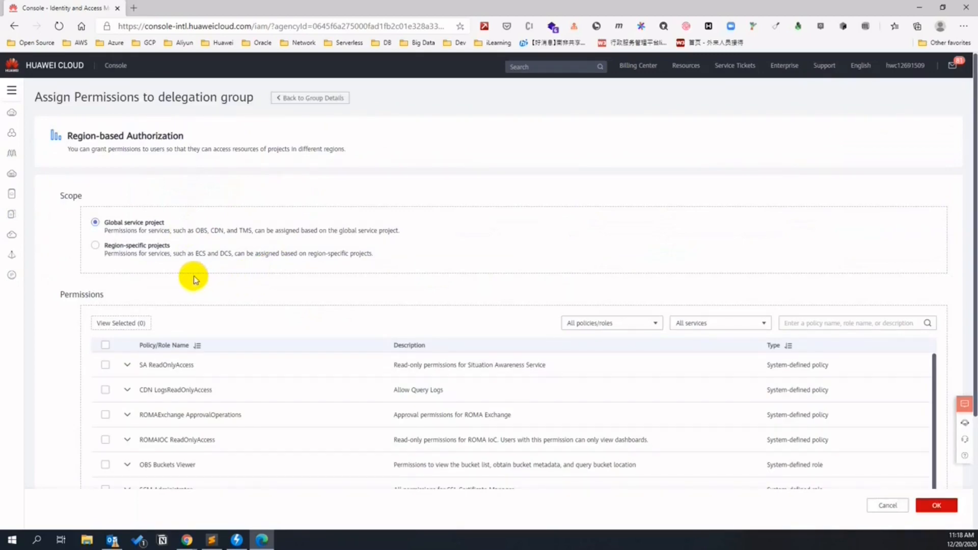
click(798, 324)
text(deli)
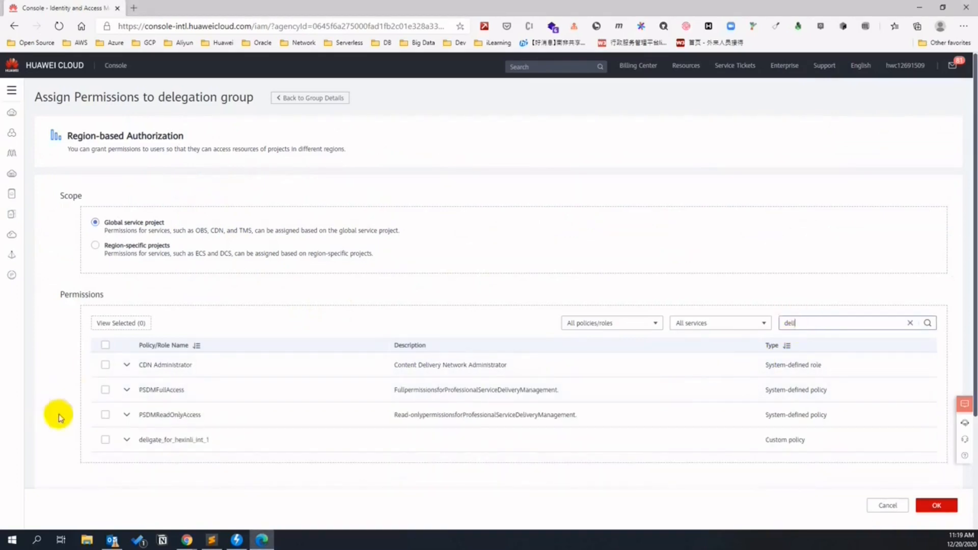
click(105, 440)
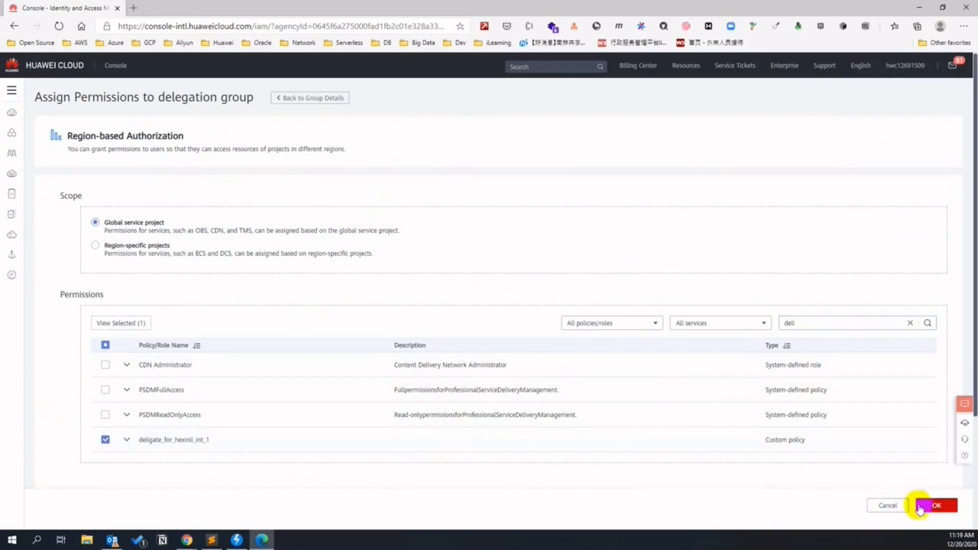
click(922, 508)
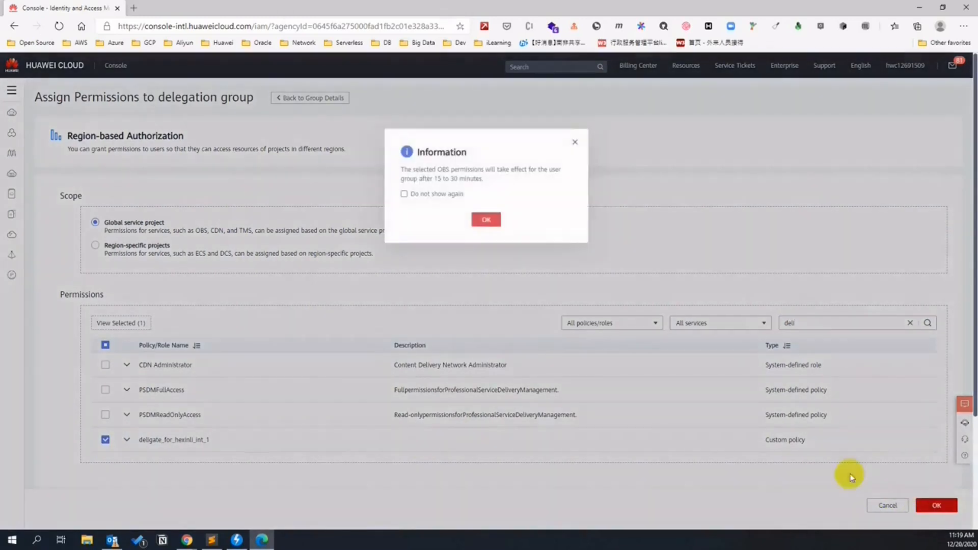
click(485, 220)
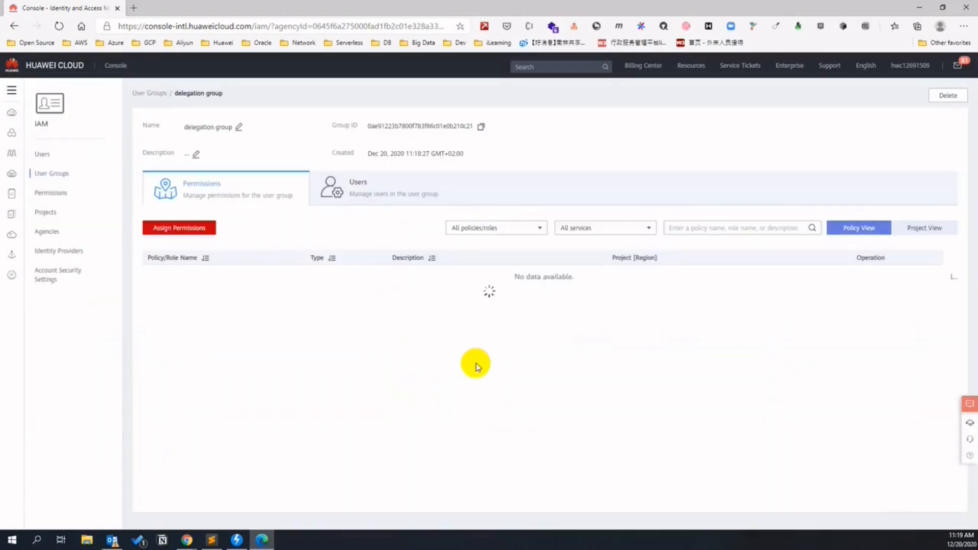
- Open the empty Create User form from the IAM Users list
click(45, 154)
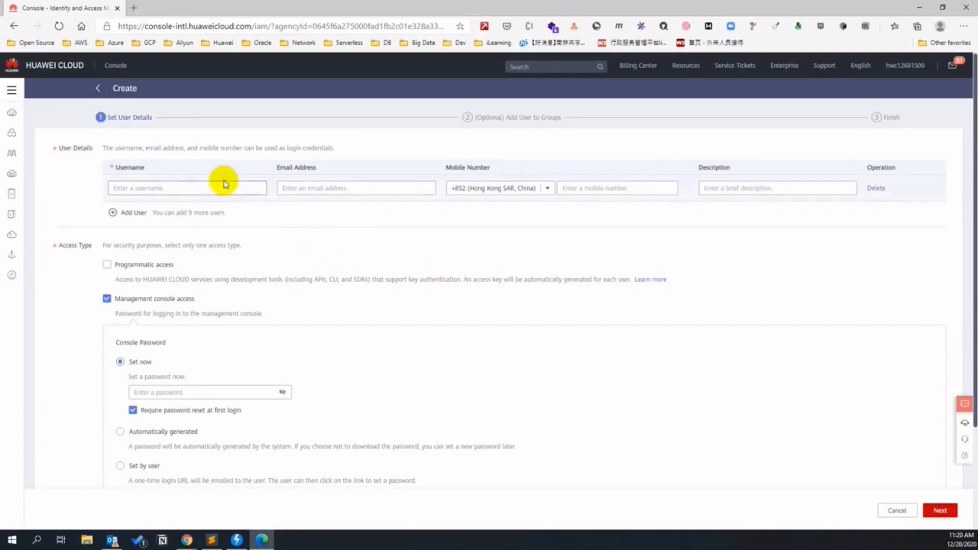
click(227, 186)
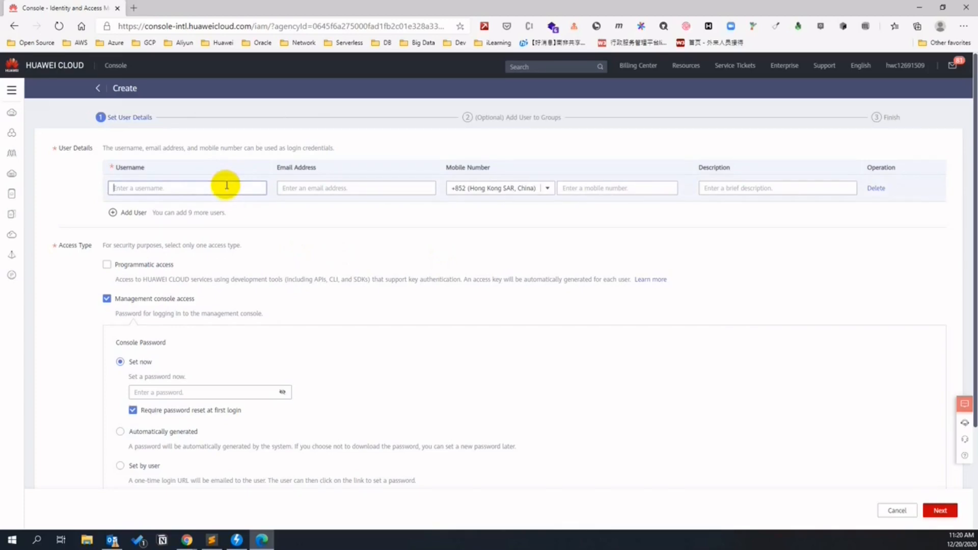
- Enter username mon_user1, the user's e-mail address, and a +27 South African mobile number
text(mon_user1)
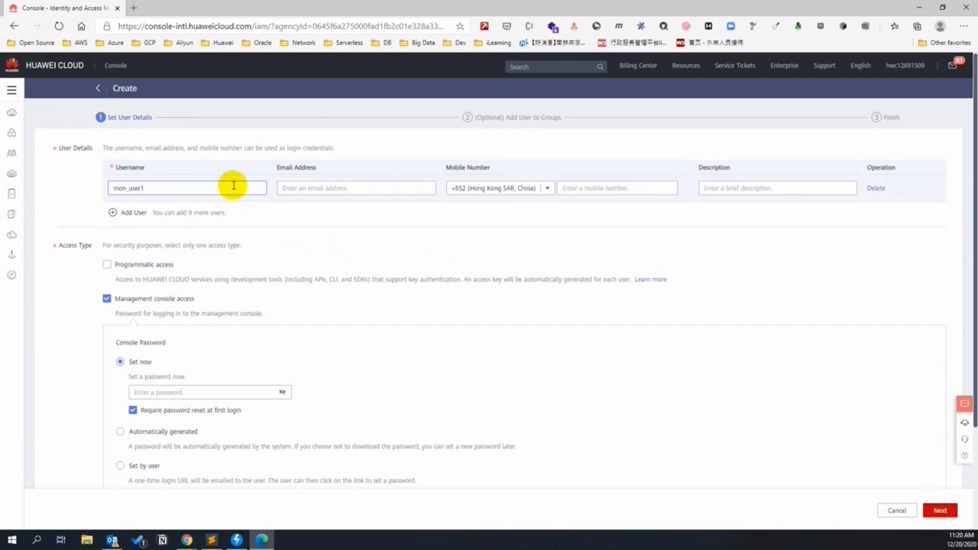
click(297, 189)
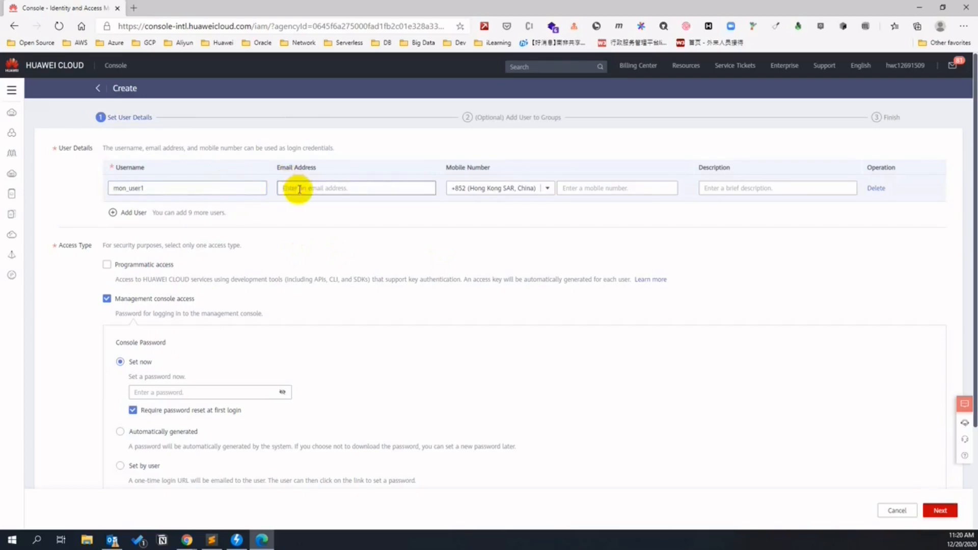
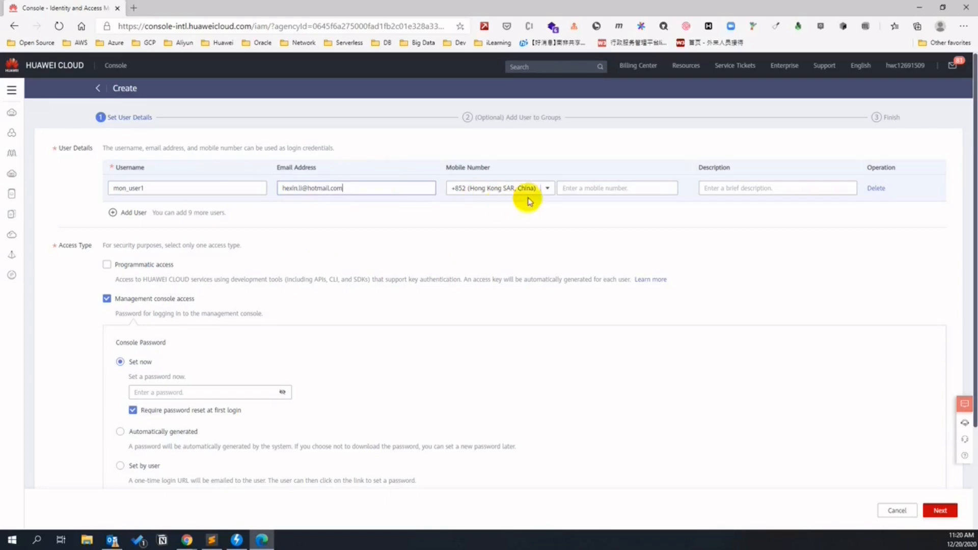
click(546, 188)
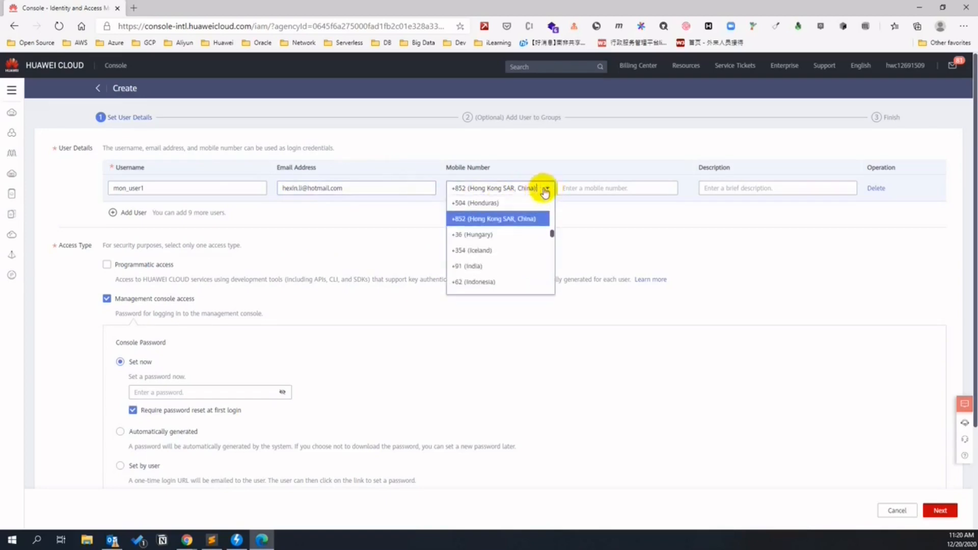
drag(537, 190, 456, 188)
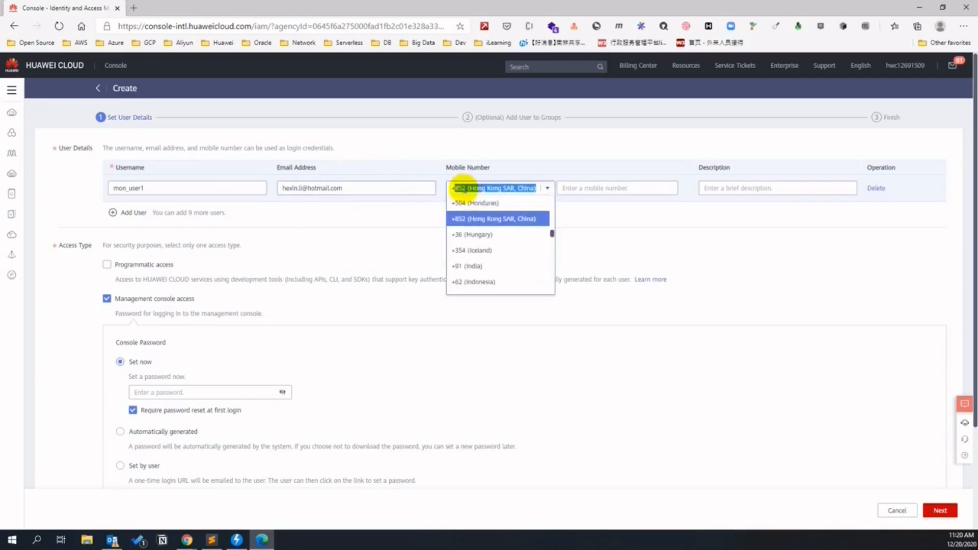
text(+27)
click(465, 205)
click(578, 187)
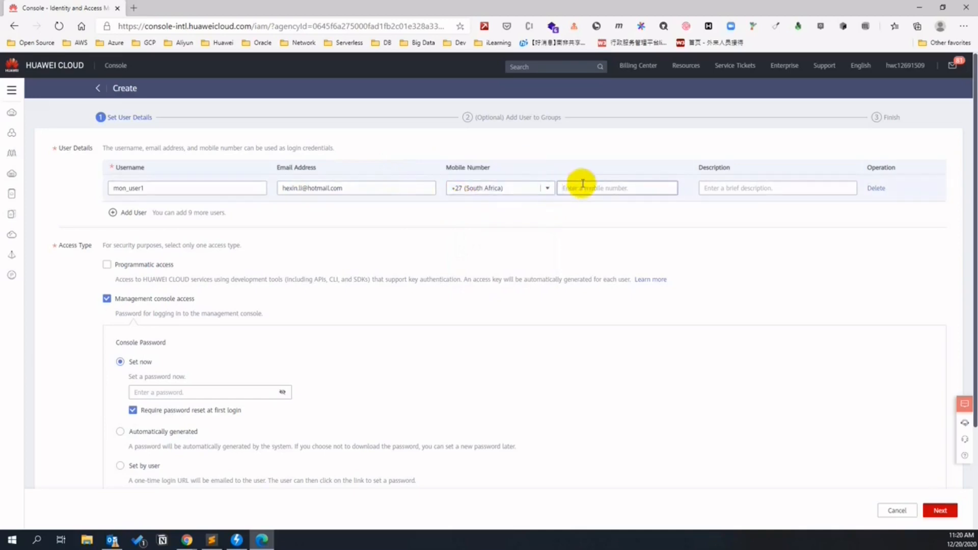
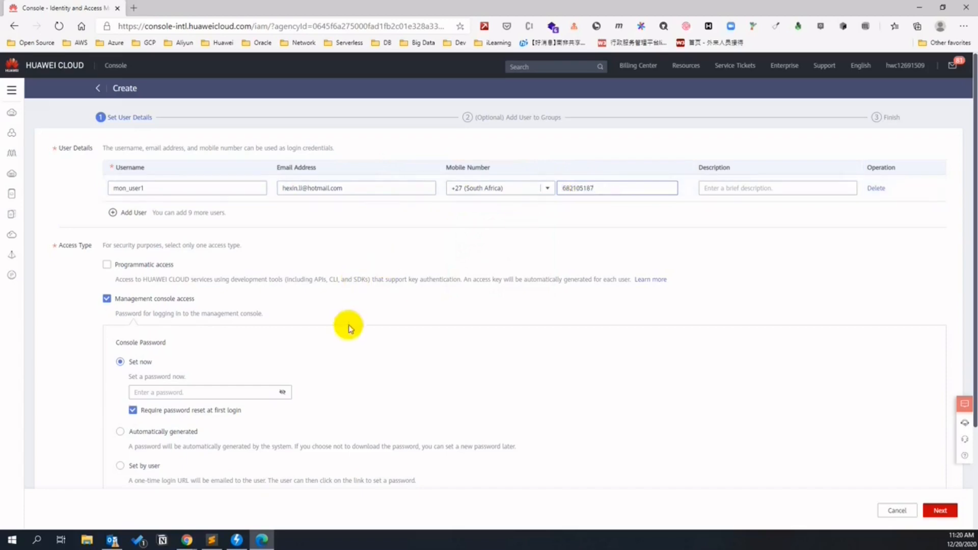
- Set the user's console password and continue to group selection
click(153, 393)
text(••••••••)
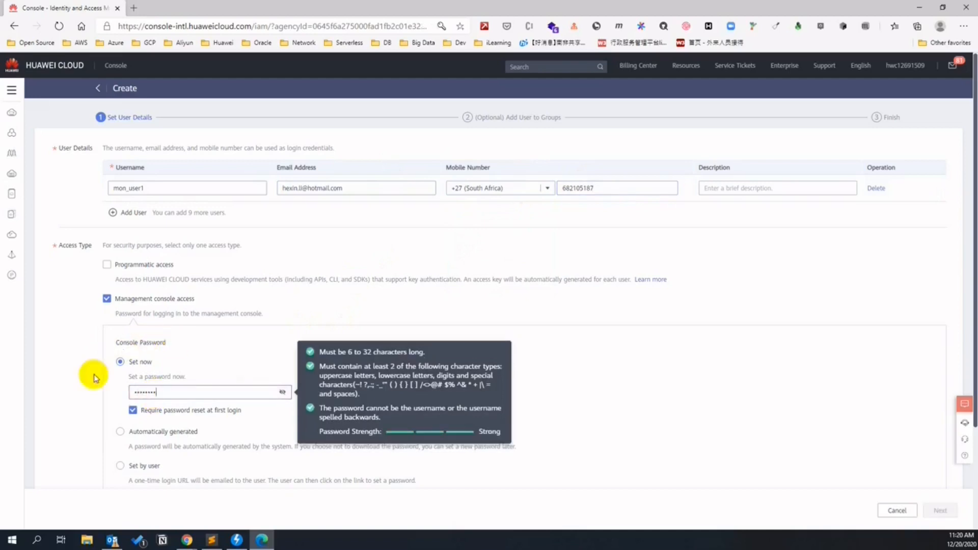
scroll(153, 387, down, 3)
click(945, 510)
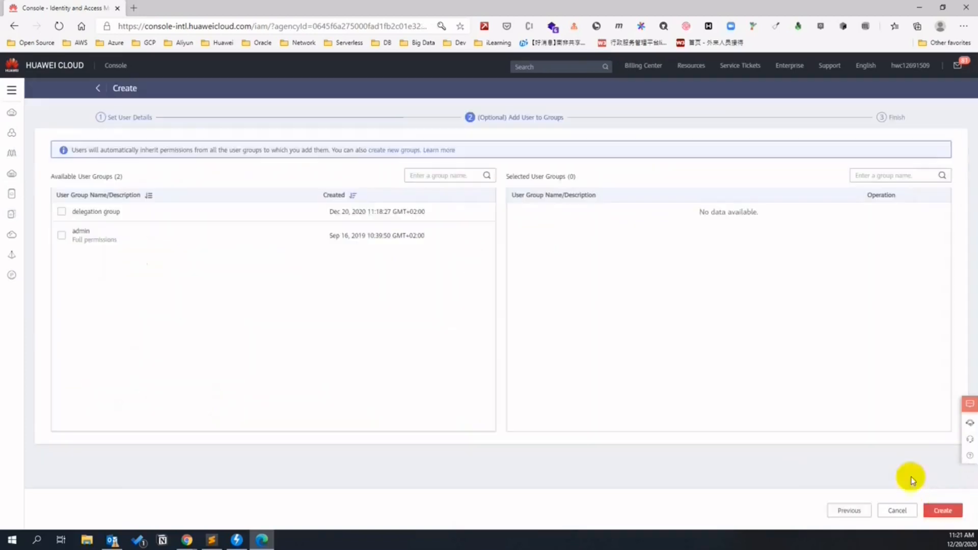
- Create mon_user1 as a member of delegation group, then log out of the administrator account
click(62, 212)
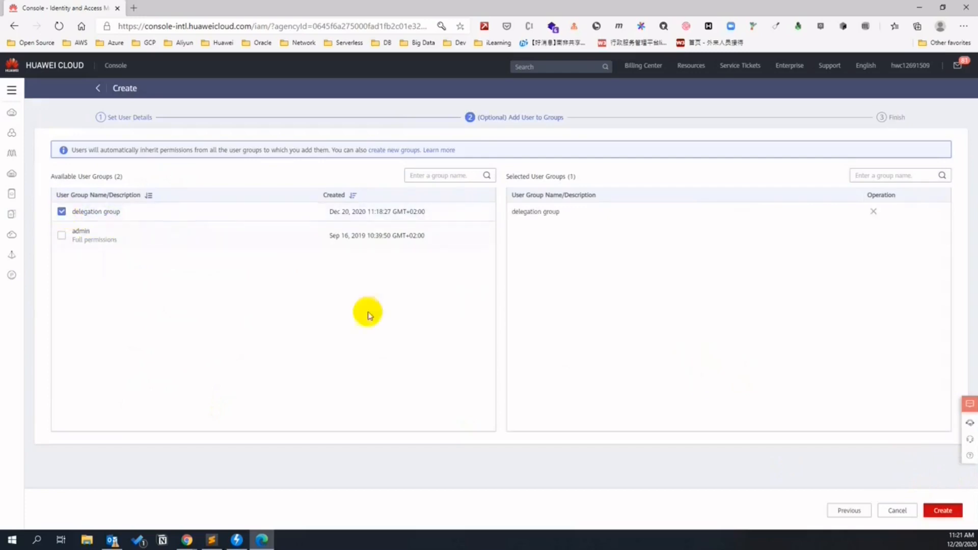
click(943, 510)
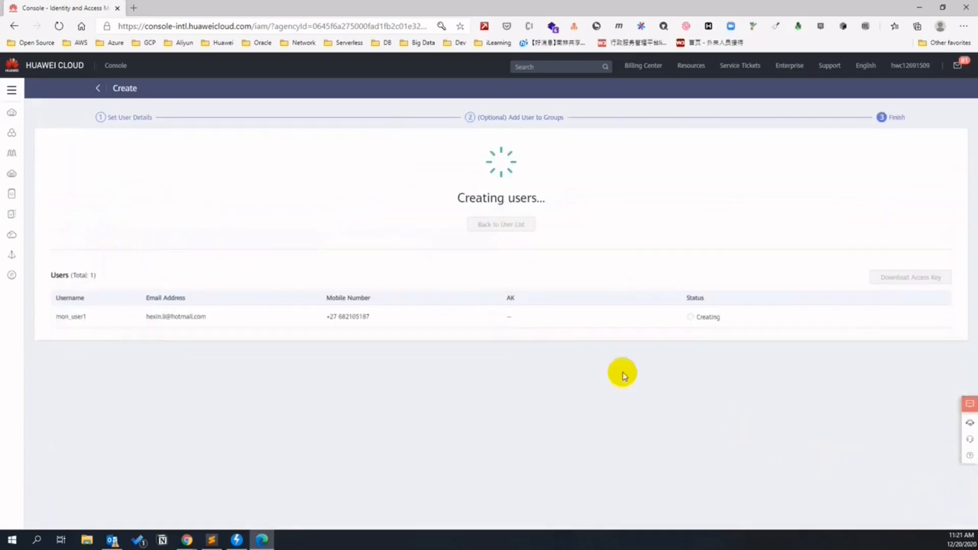
mouse_move(907, 72)
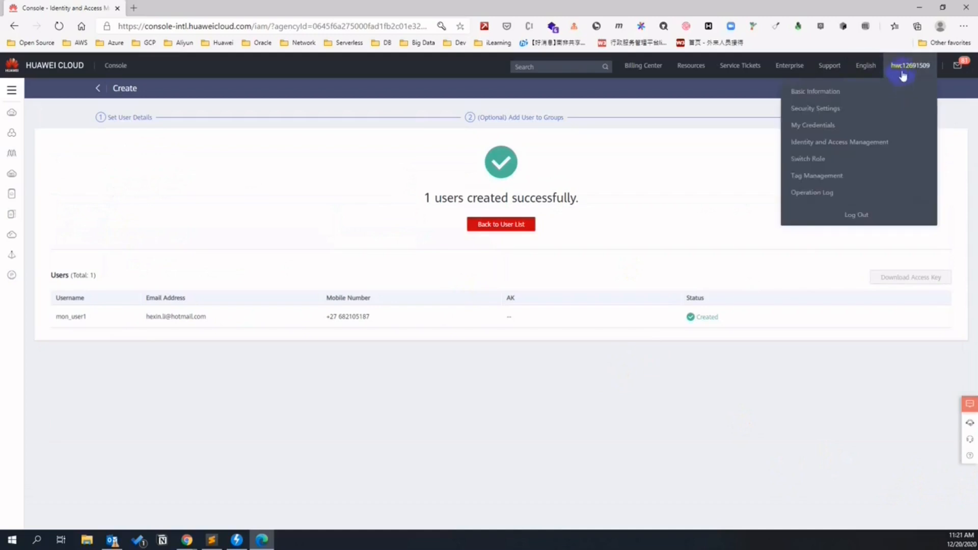
click(861, 213)
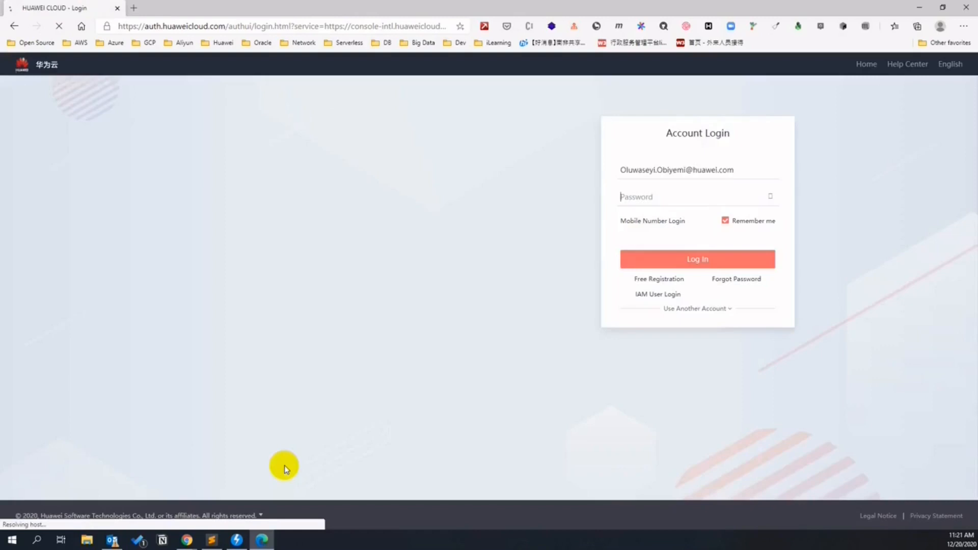
- Sign in as IAM user mon_user1 with its password, returning to the password field after a rejected attempt
click(662, 294)
click(661, 194)
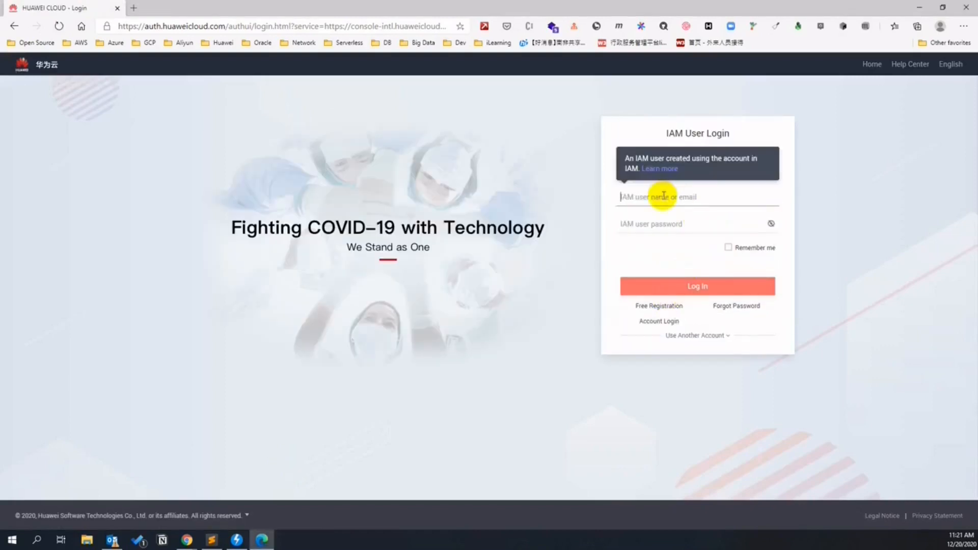
text(mon_user1)
click(680, 226)
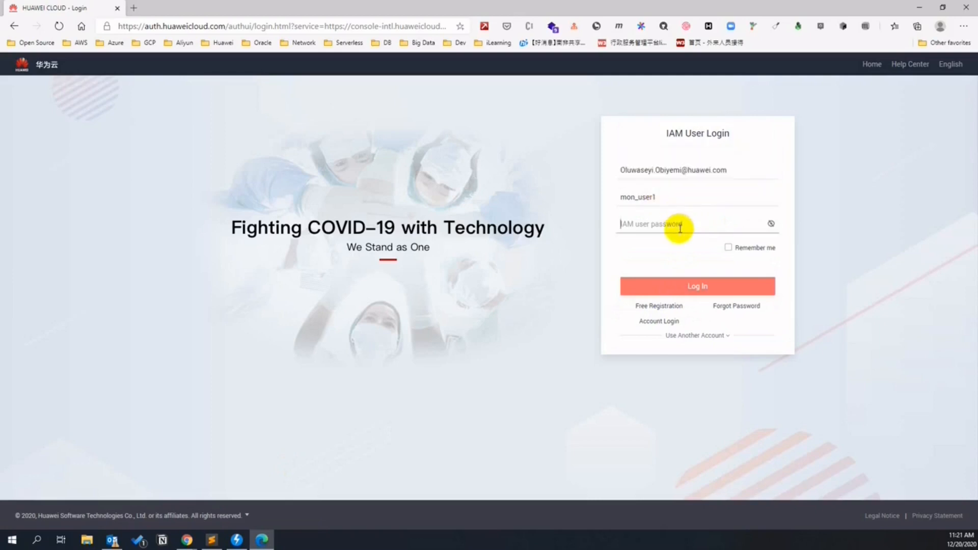
text(*********)
click(698, 286)
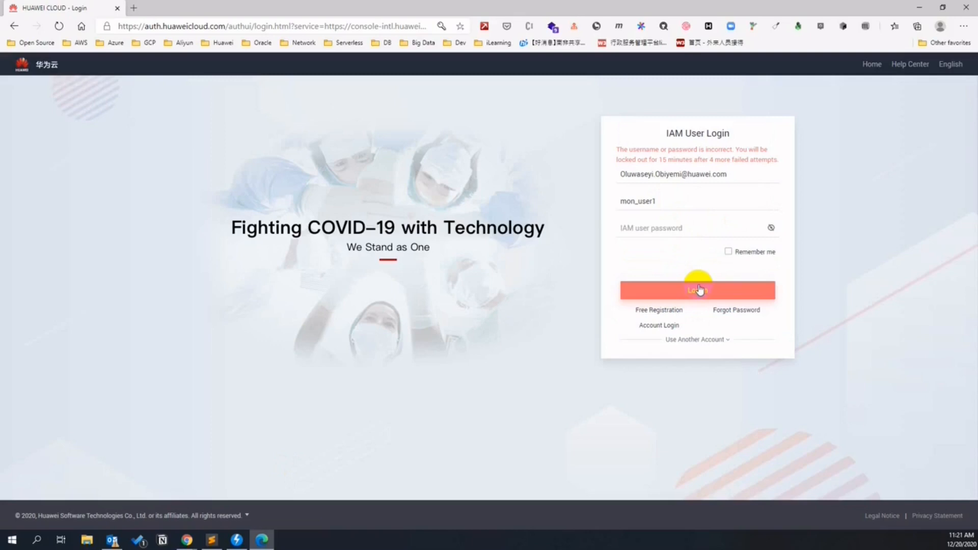
click(652, 220)
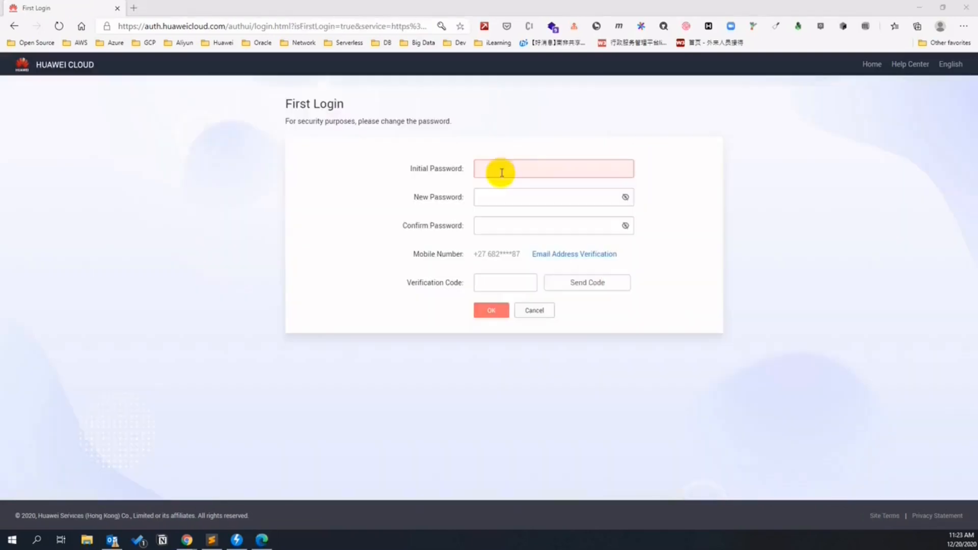
- Enter the initial password, a new password and its confirmation, then request a verification code
text(******)
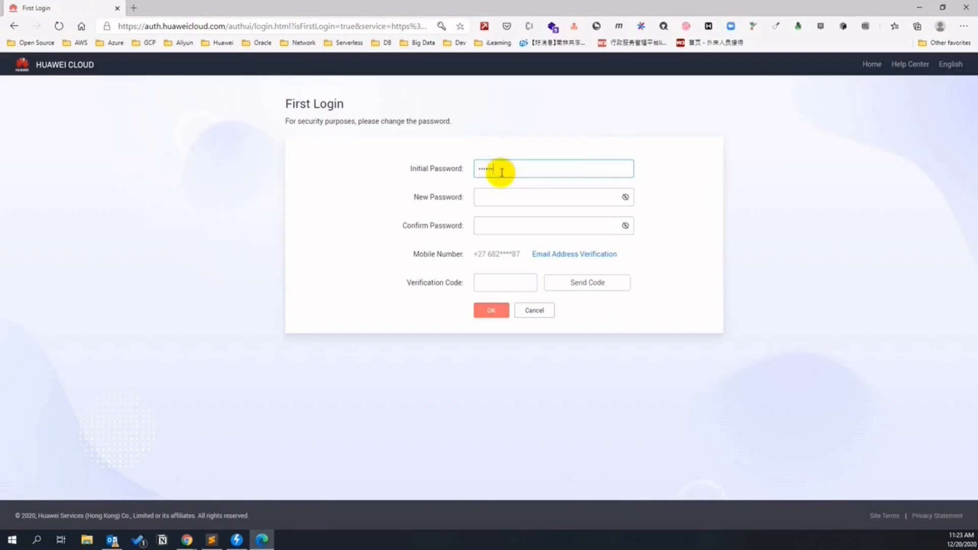
key(Tab)
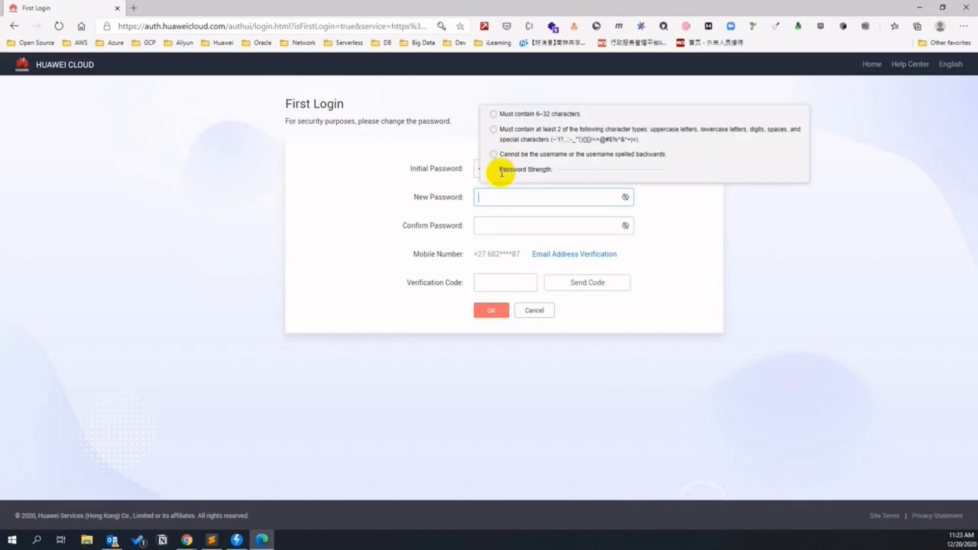
text(**********)
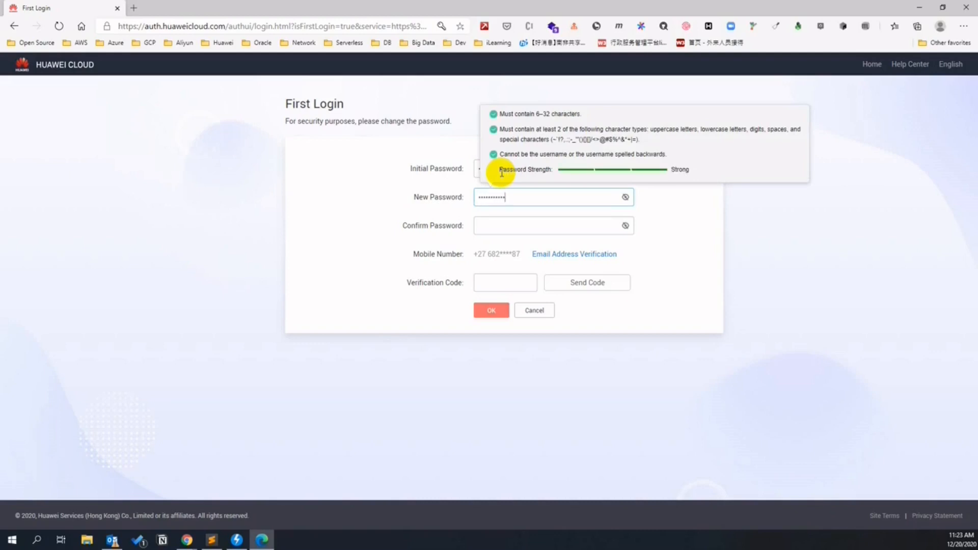
key(Tab)
text(***)
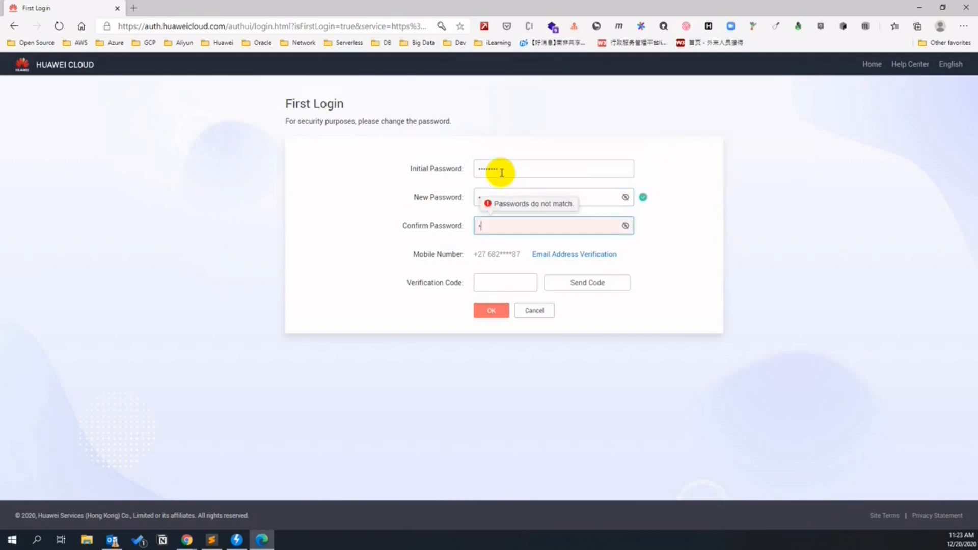
text(********)
click(560, 283)
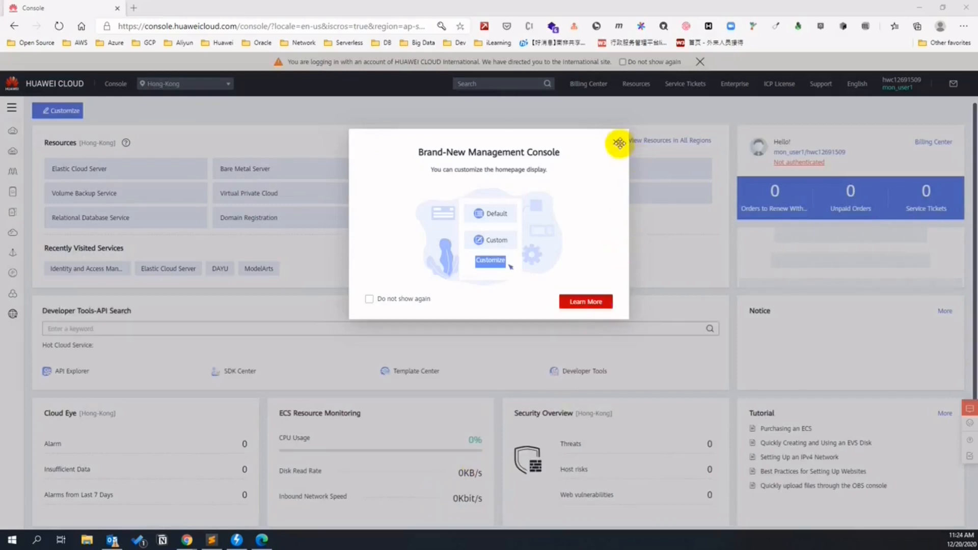
- Switch role into the VPC OM Delegation agency using the delegating account's name
click(615, 142)
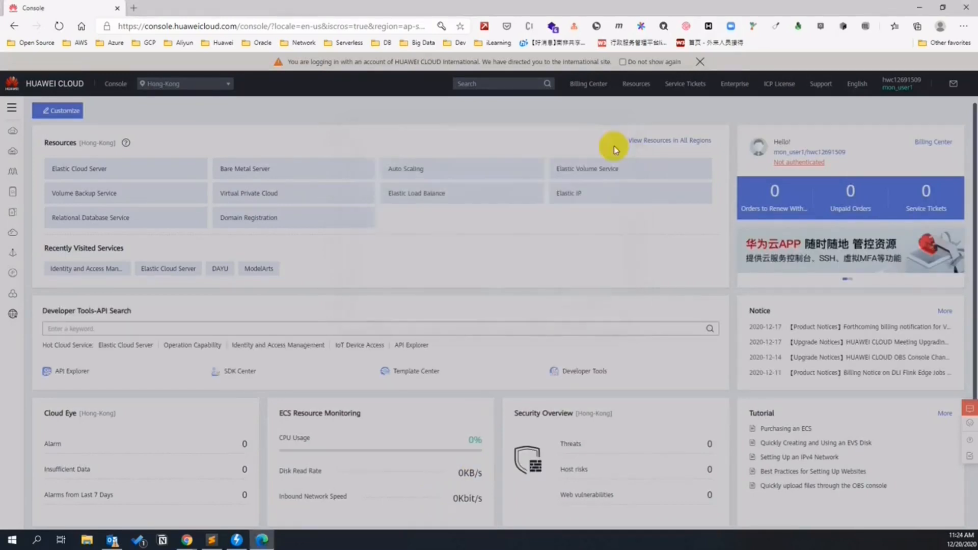
mouse_move(891, 89)
mouse_move(805, 179)
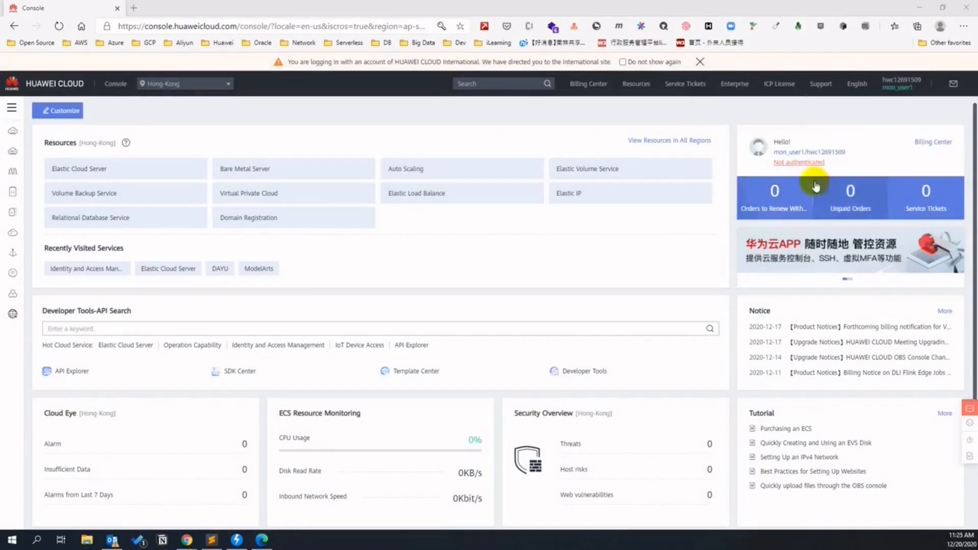
mouse_move(896, 90)
click(825, 181)
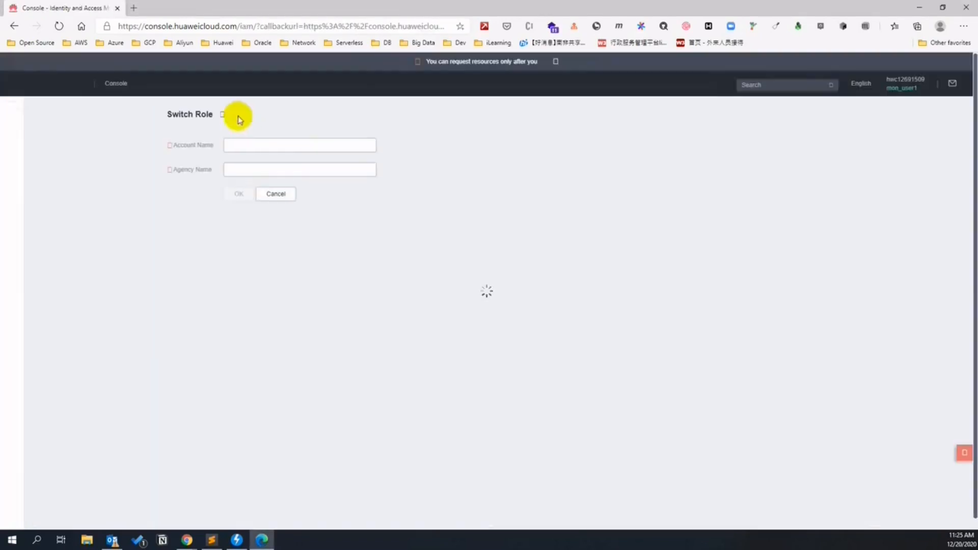
click(245, 146)
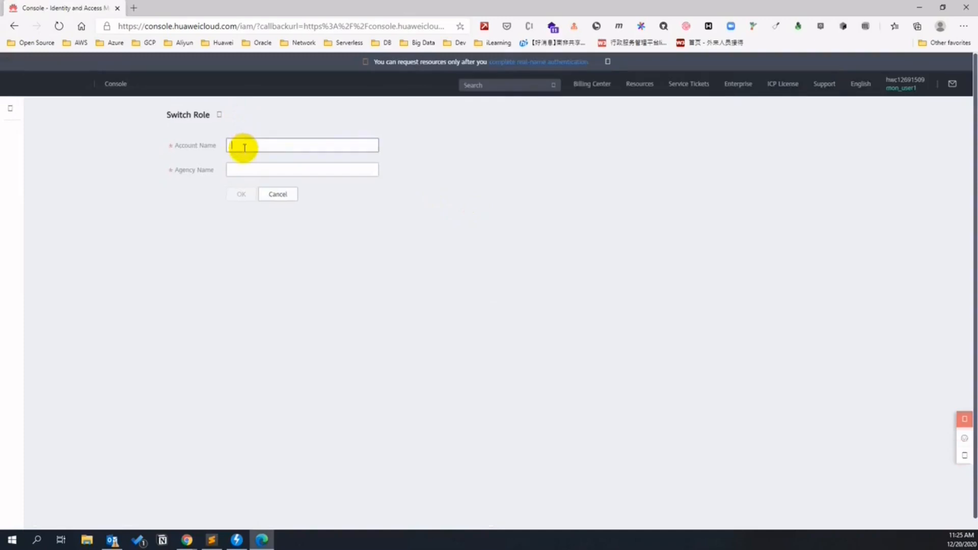
text(hexh)
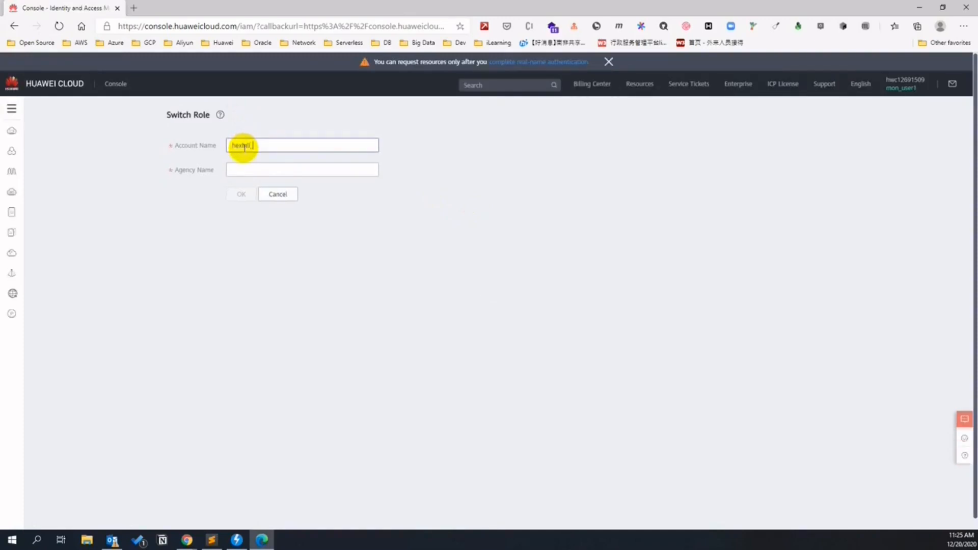
text(nli_int)
click(250, 170)
text(VPC OM Deligation)
click(241, 196)
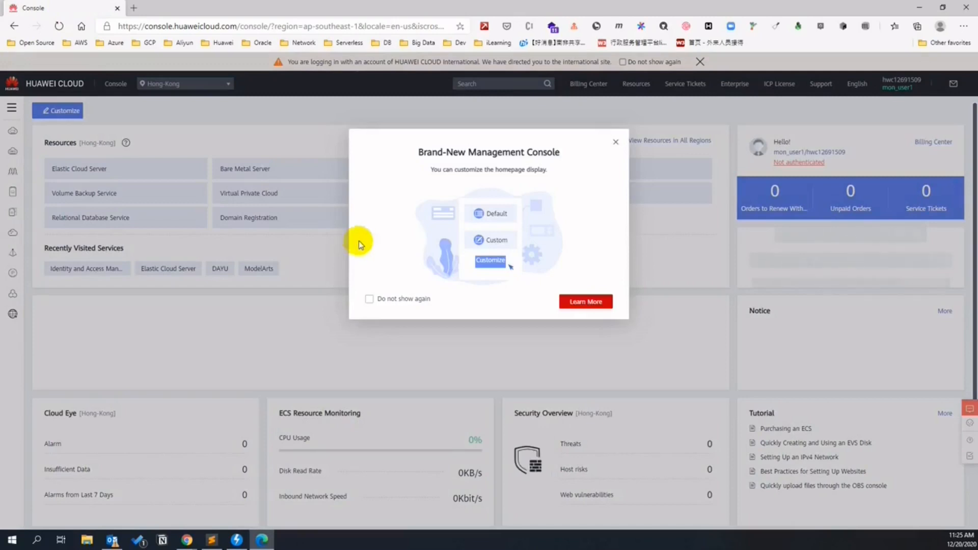
- Dismiss the welcome popup and change the console region to AF-Johannesburg
click(616, 142)
click(224, 84)
click(199, 218)
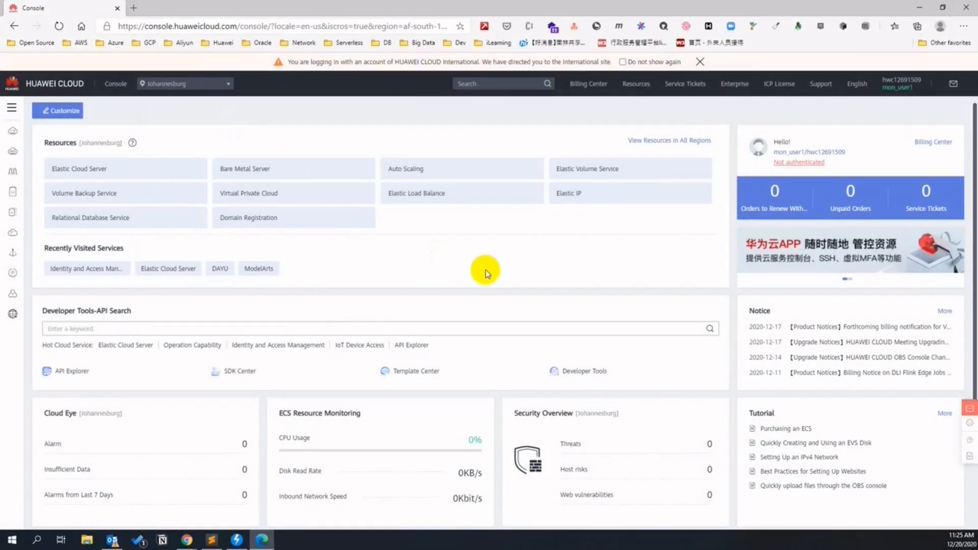
- Switch to the VPC OM Delegation role and open the Virtual Private Cloud service
mouse_move(902, 84)
mouse_move(835, 177)
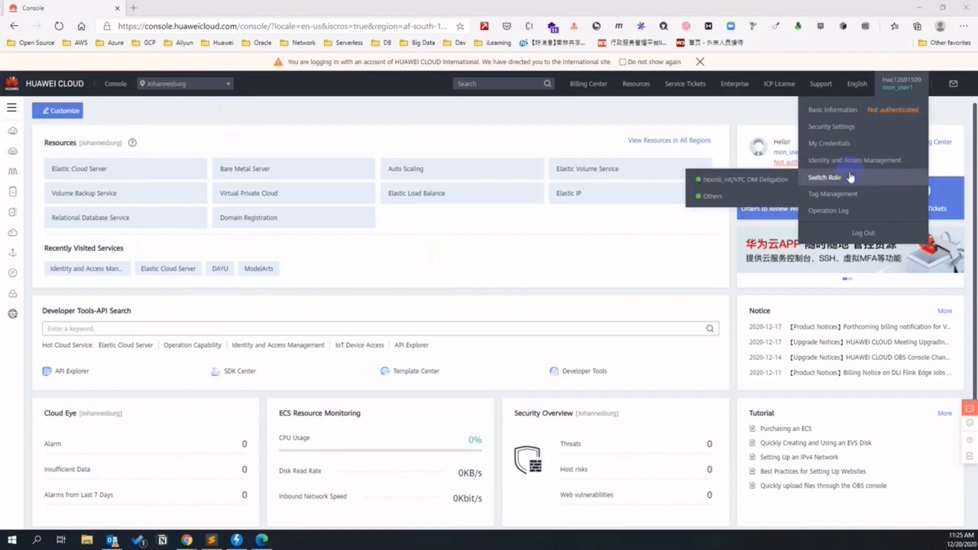
click(756, 180)
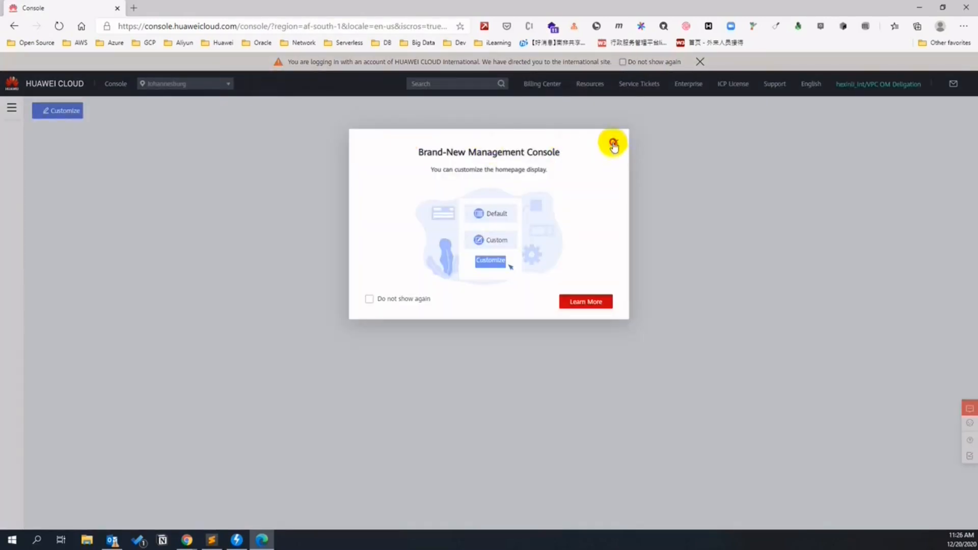
click(614, 143)
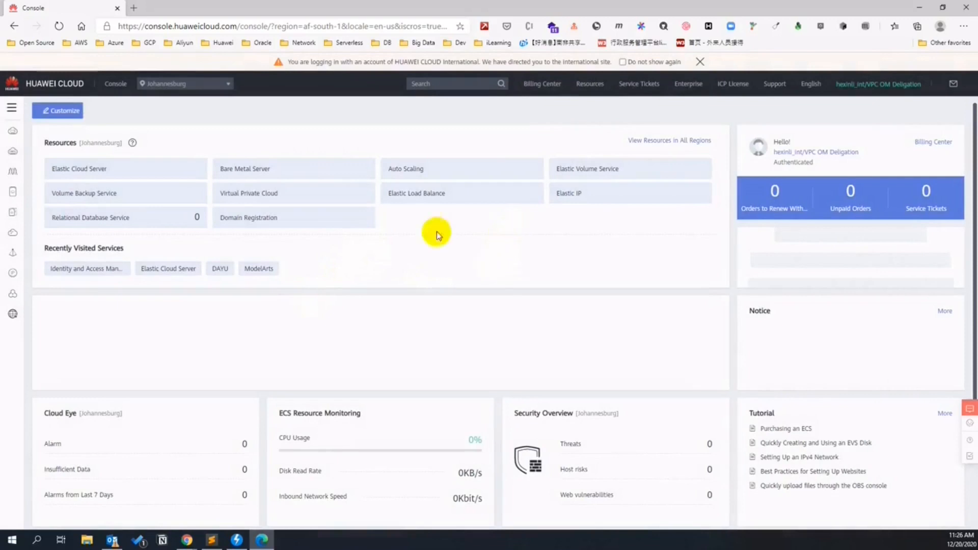
click(311, 196)
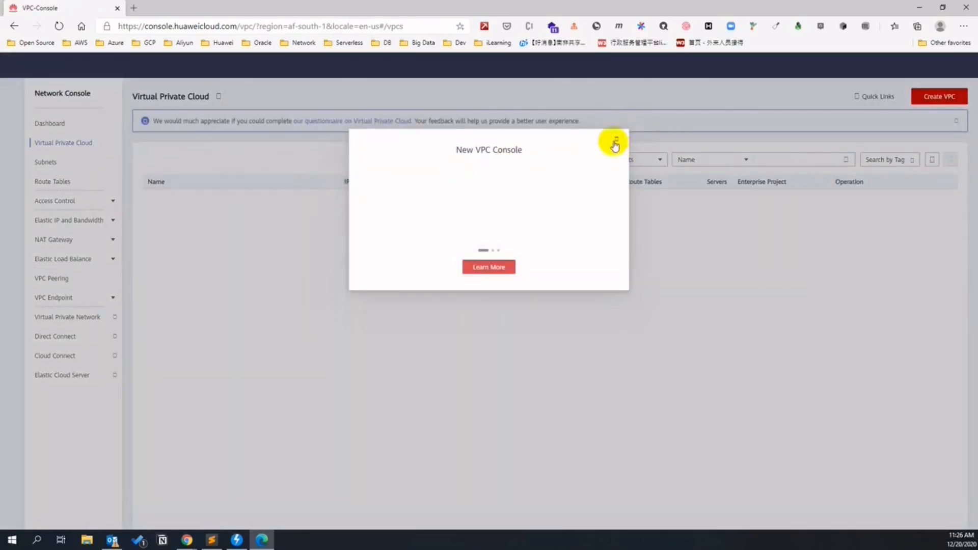
- Dismiss the console notices and list the subnets of vpc-vnet1
click(617, 139)
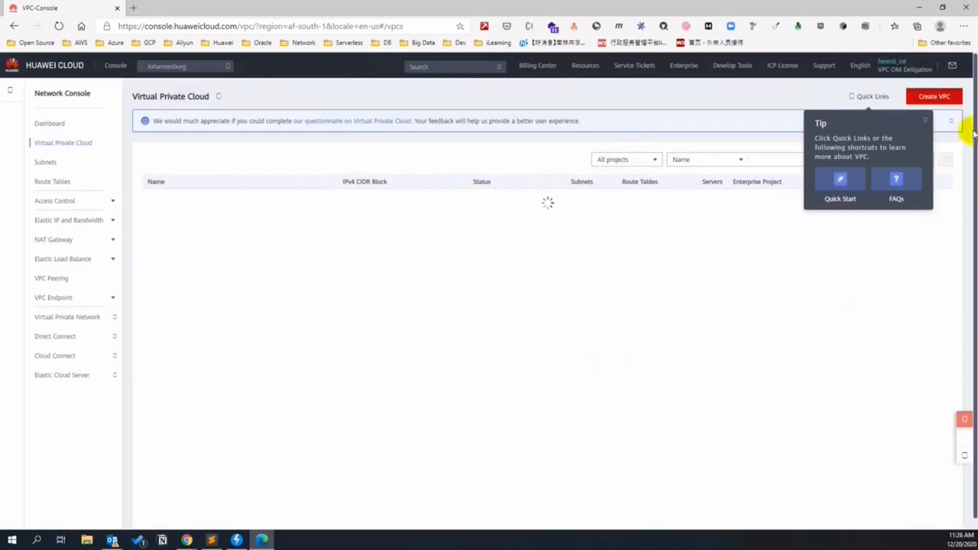
click(925, 124)
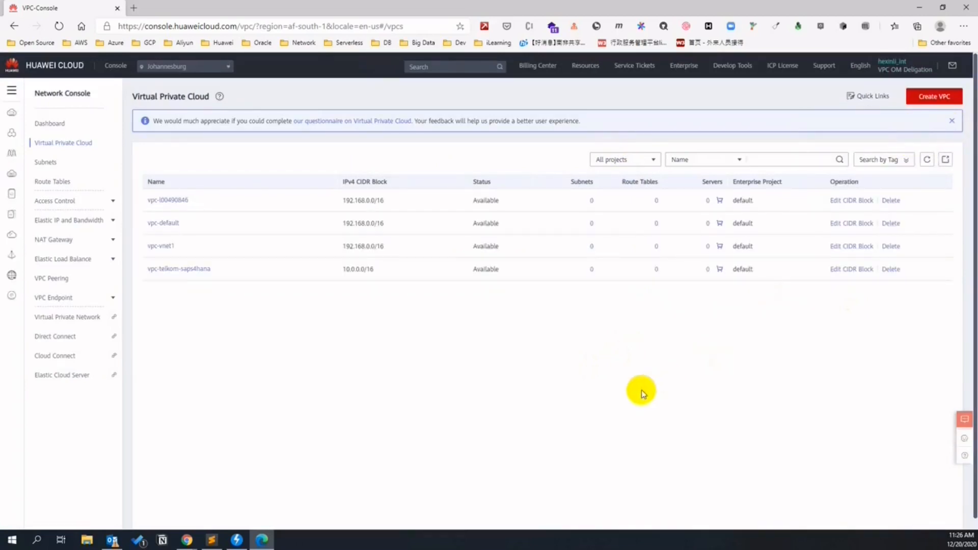
click(170, 246)
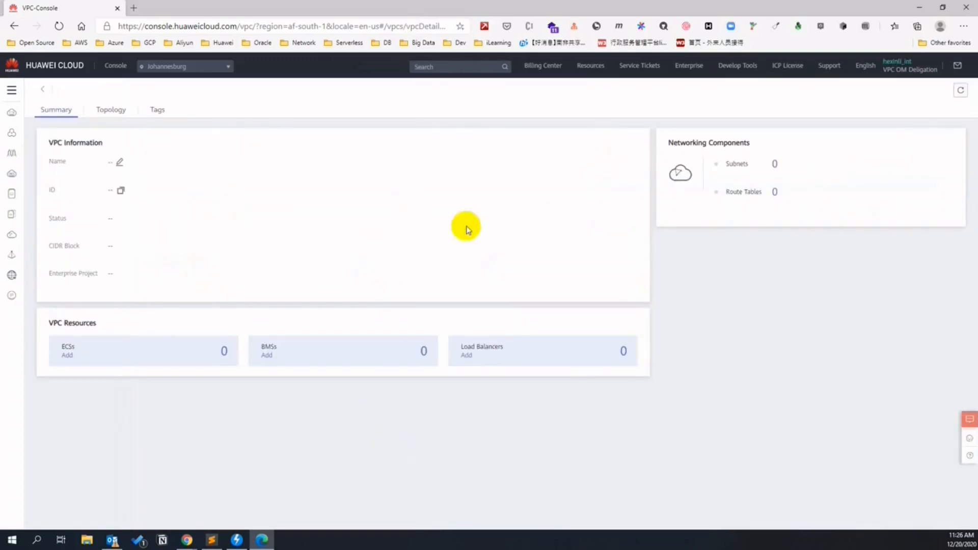
click(776, 165)
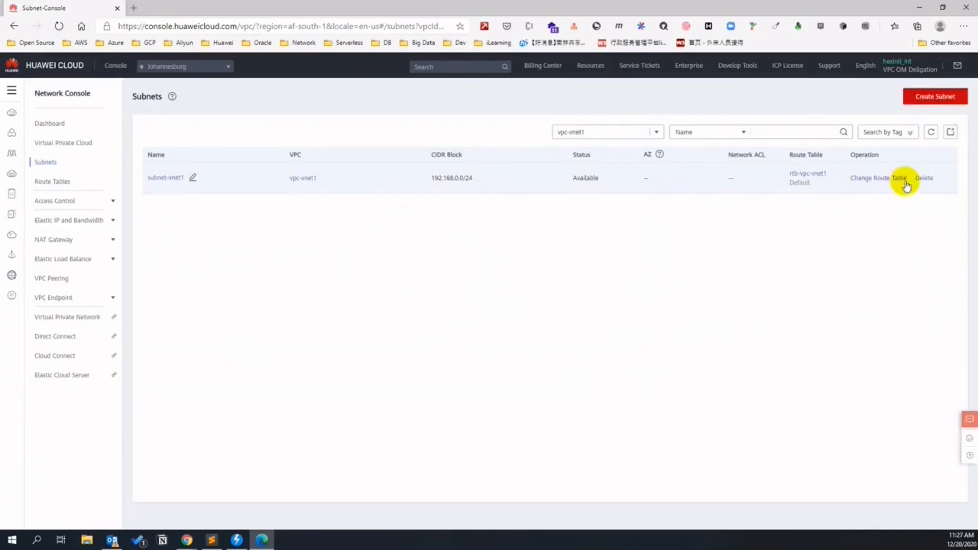
- Try deleting subnet-vnet1, which fails because elastic load balancers use it
click(924, 180)
click(471, 249)
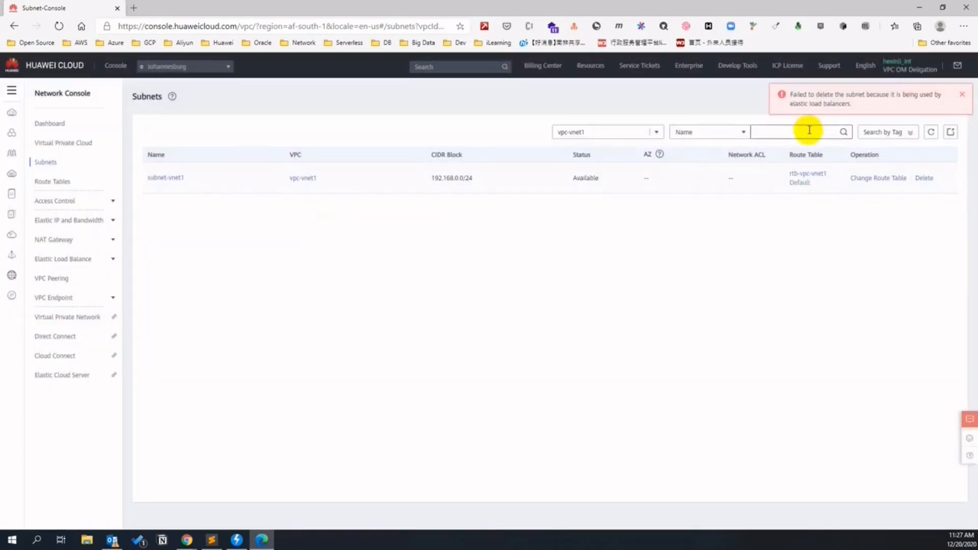
drag(920, 97, 820, 93)
click(880, 109)
click(88, 259)
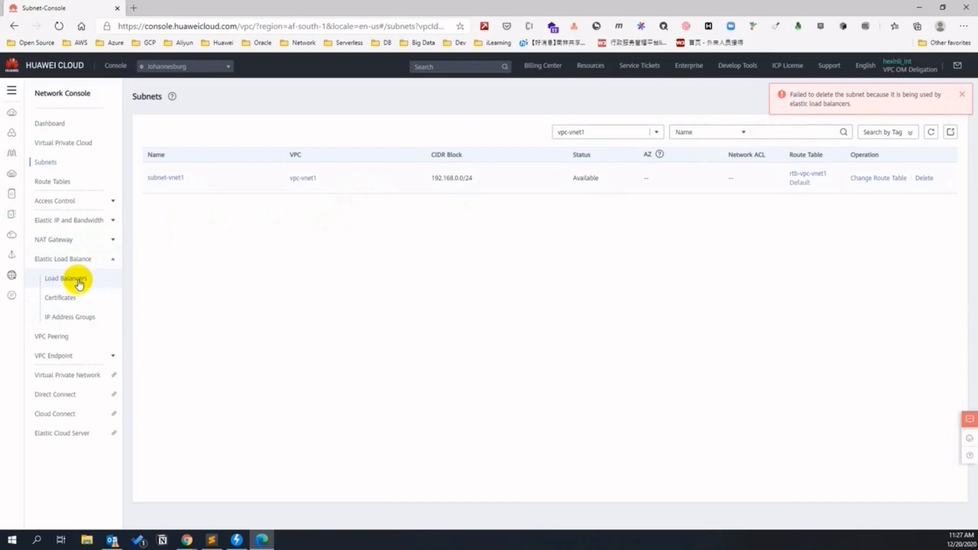
- Open the Load Balancers list under Elastic Load Balance and close the Quick Links tip
click(79, 283)
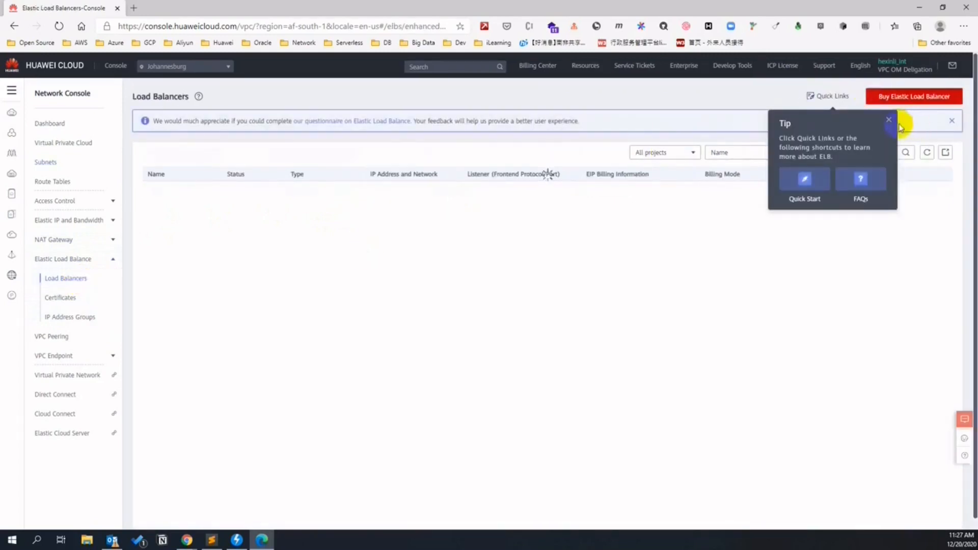
click(889, 120)
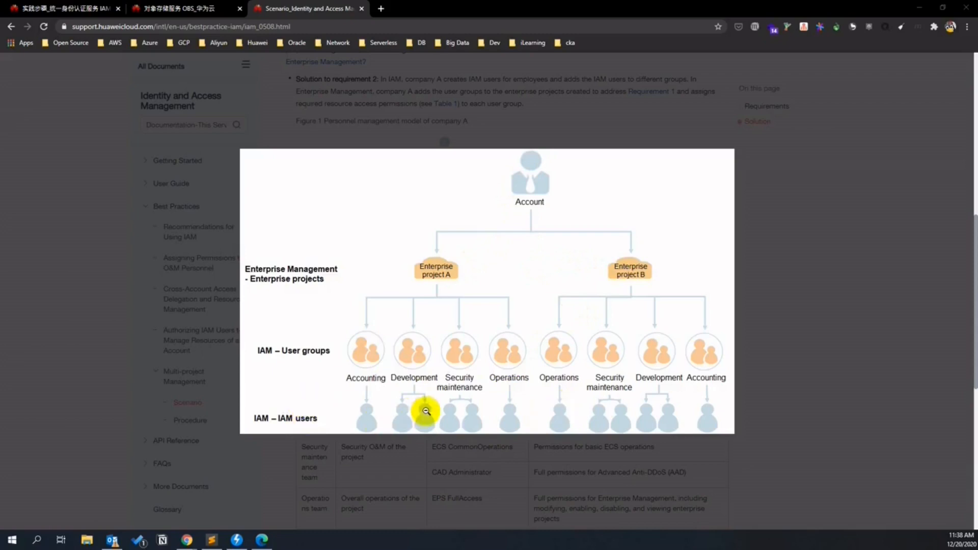
- Close the personnel diagram and zoom in on Table 1 of company A's user group permissions
click(797, 304)
scroll(650, 308, down, 3)
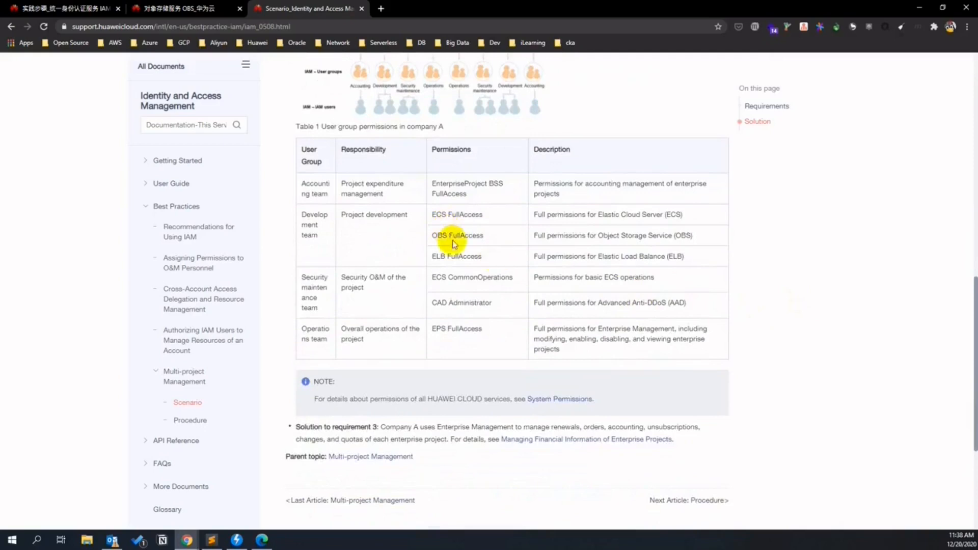
key(ctrl+plus)
key(ctrl+plus)
key(ctrl+plus)
key(ctrl+plus)
scroll(431, 283, down, 3)
scroll(432, 279, down, 1)
scroll(432, 279, up, 1)
- Highlight the Accounting, Development, Security maintenance and Operations team rows in Table 1
drag(275, 179, 727, 192)
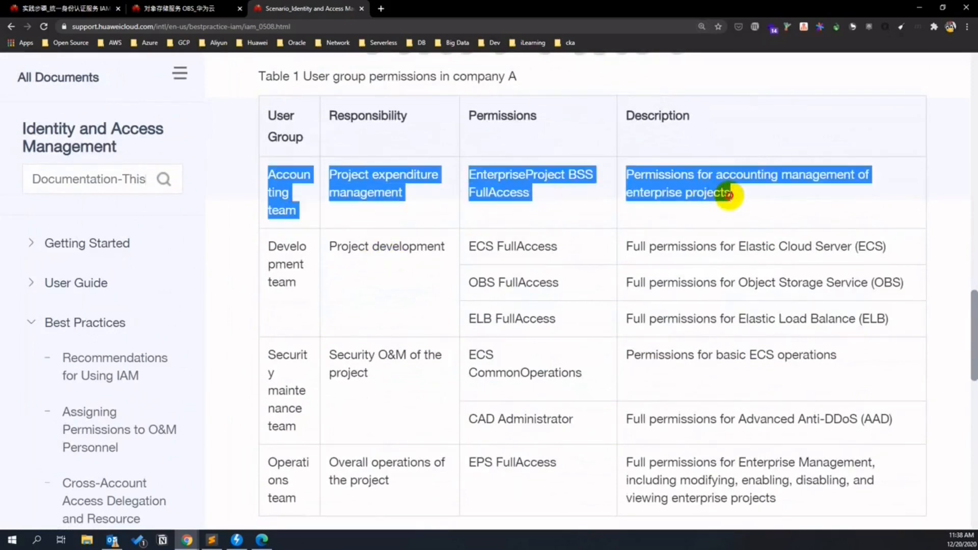
click(407, 286)
drag(266, 246, 301, 297)
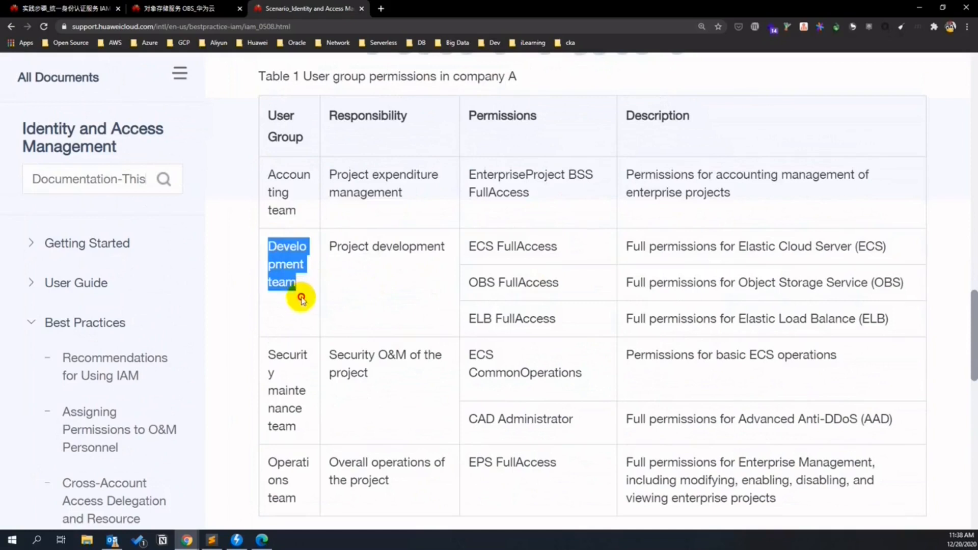
click(387, 306)
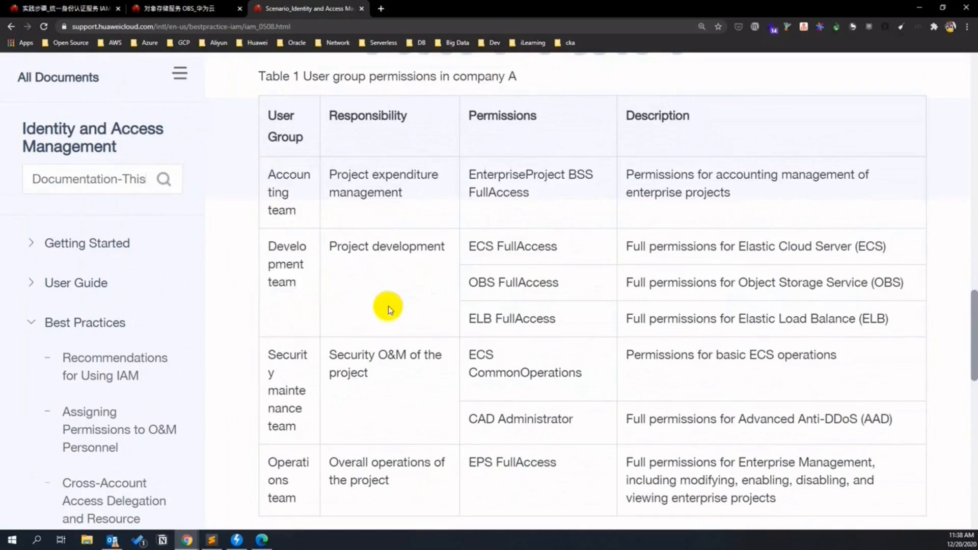
drag(298, 428, 269, 353)
drag(278, 462, 299, 496)
click(312, 486)
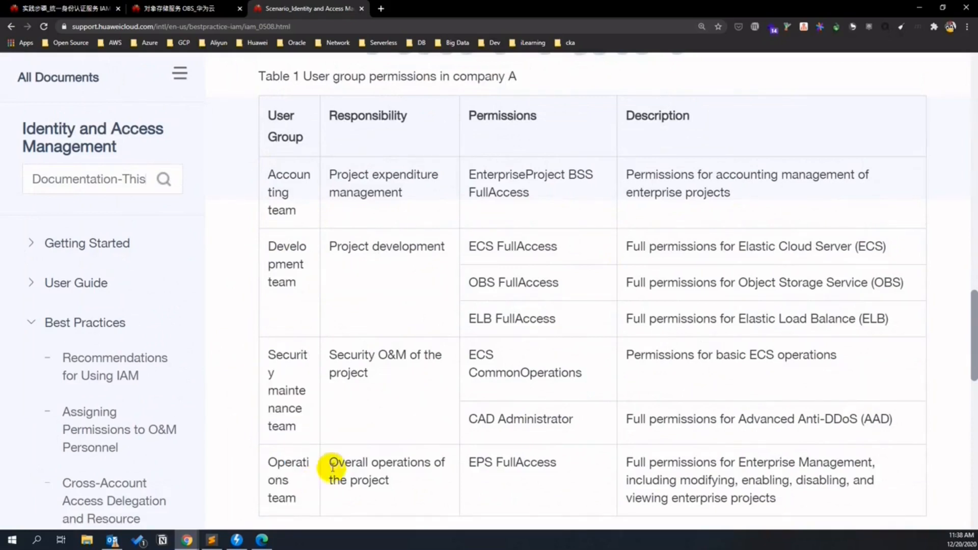
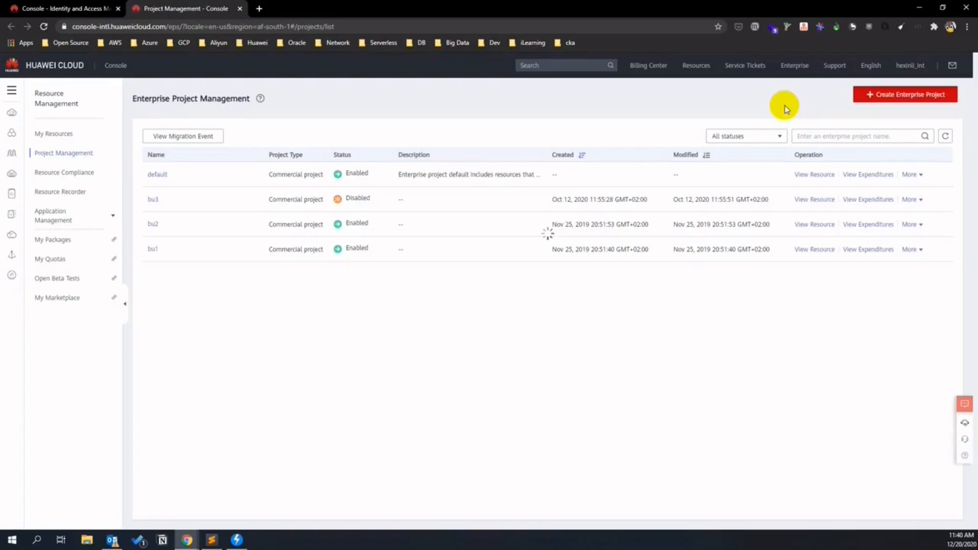
- Create the enterprise project ent_project_A
click(928, 96)
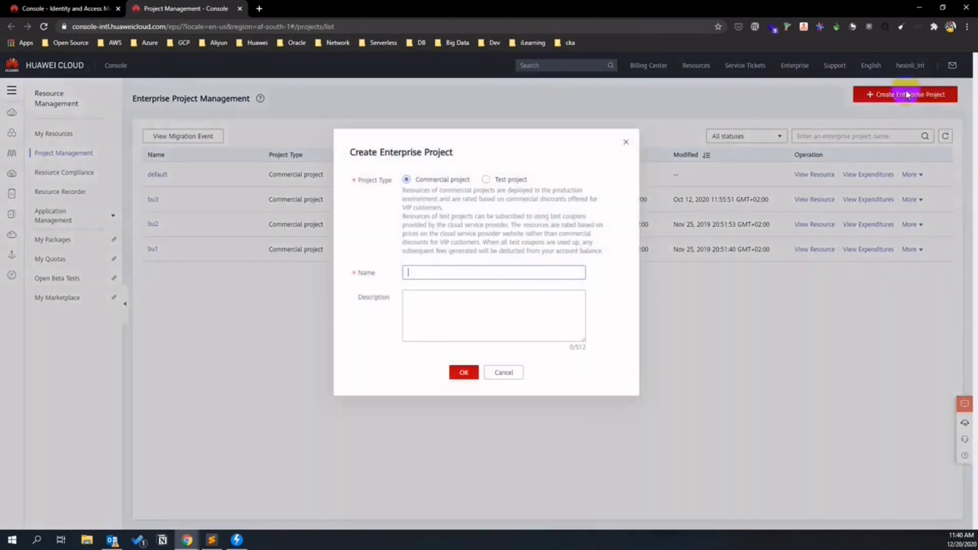
click(456, 276)
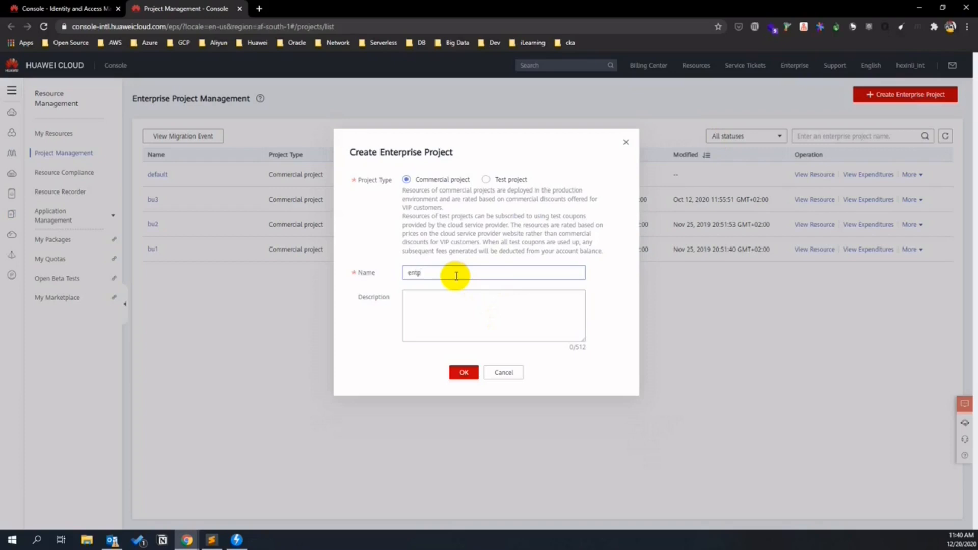
text(ent_project_A)
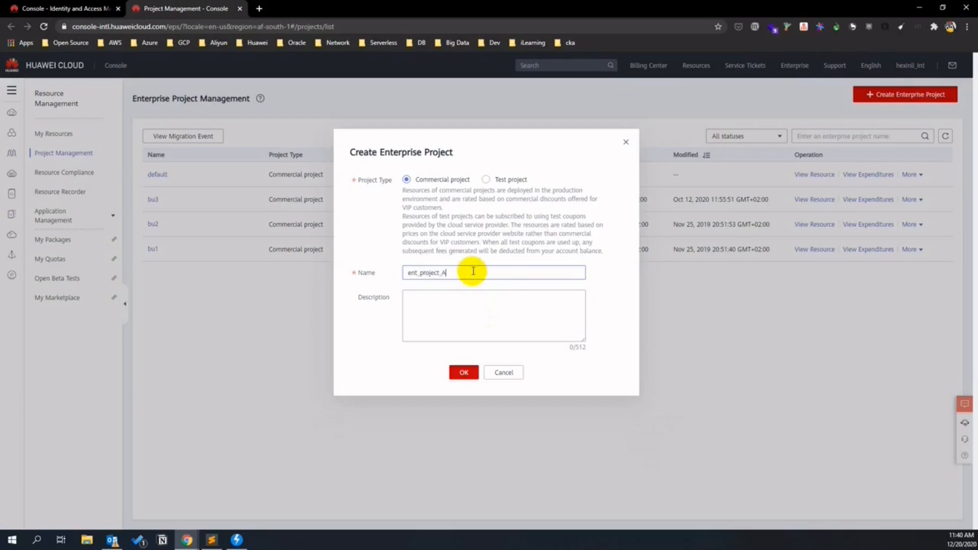
drag(474, 271, 399, 271)
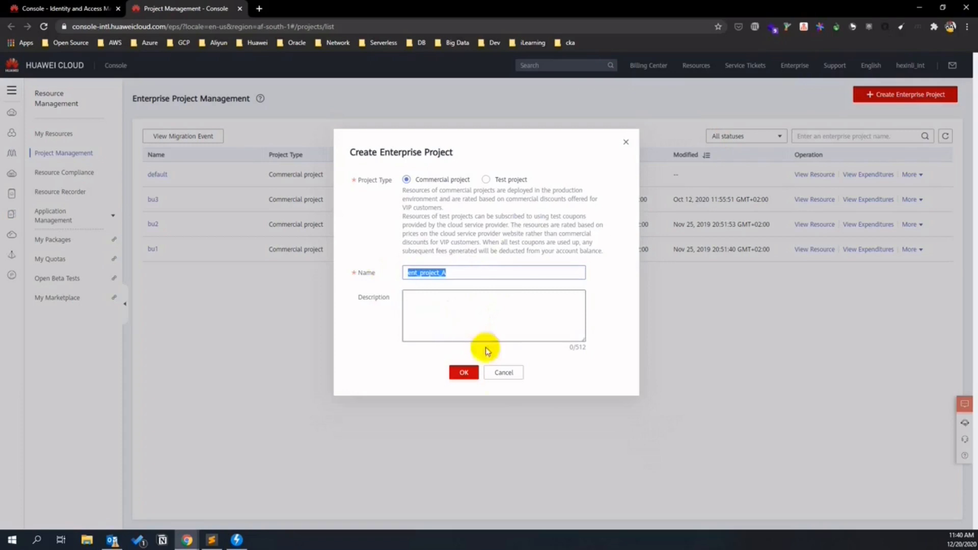
click(475, 373)
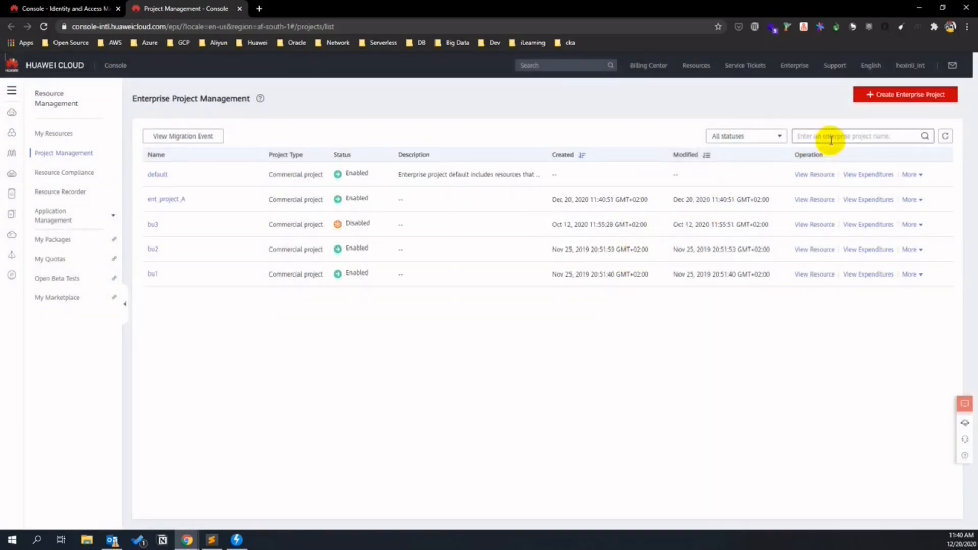
- Create a second enterprise project named ent_project_B
click(891, 95)
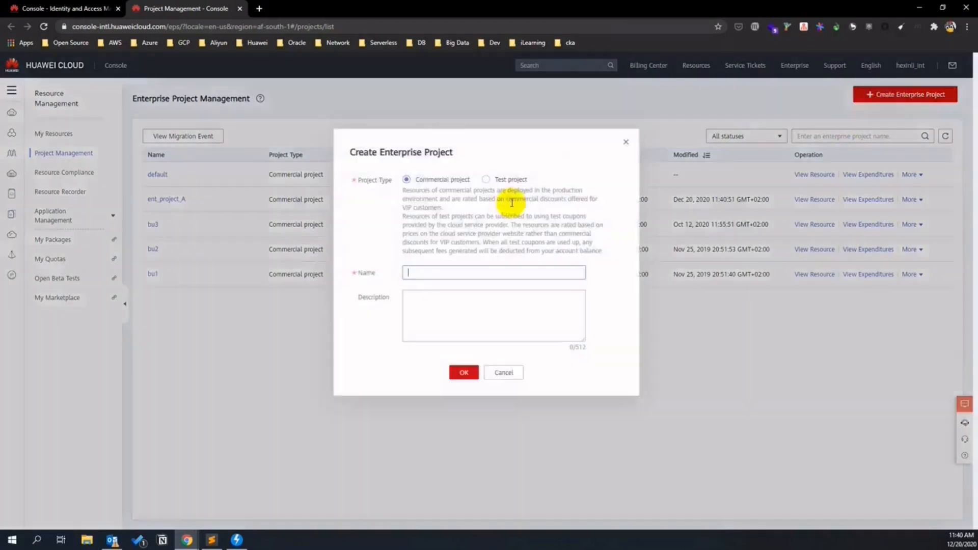
click(442, 274)
text(ent_project_B)
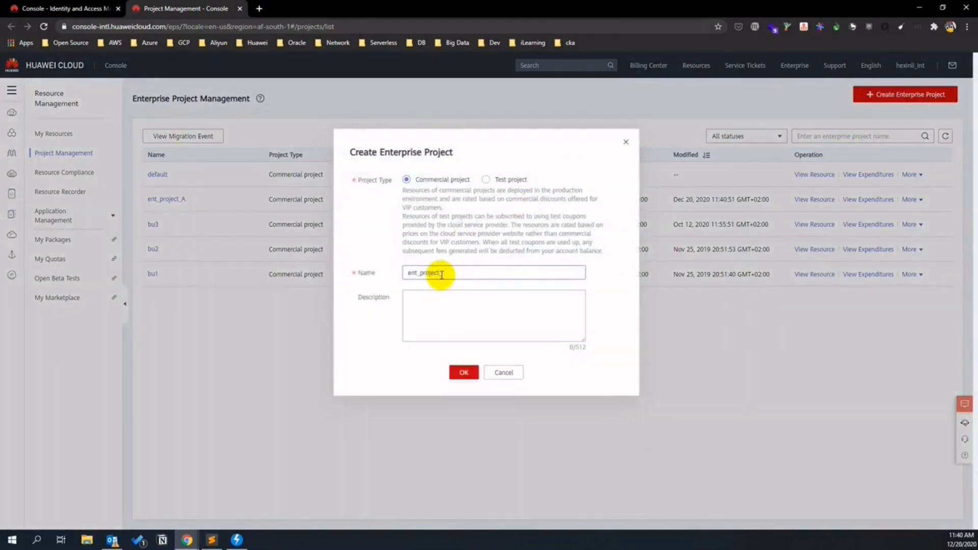
click(464, 372)
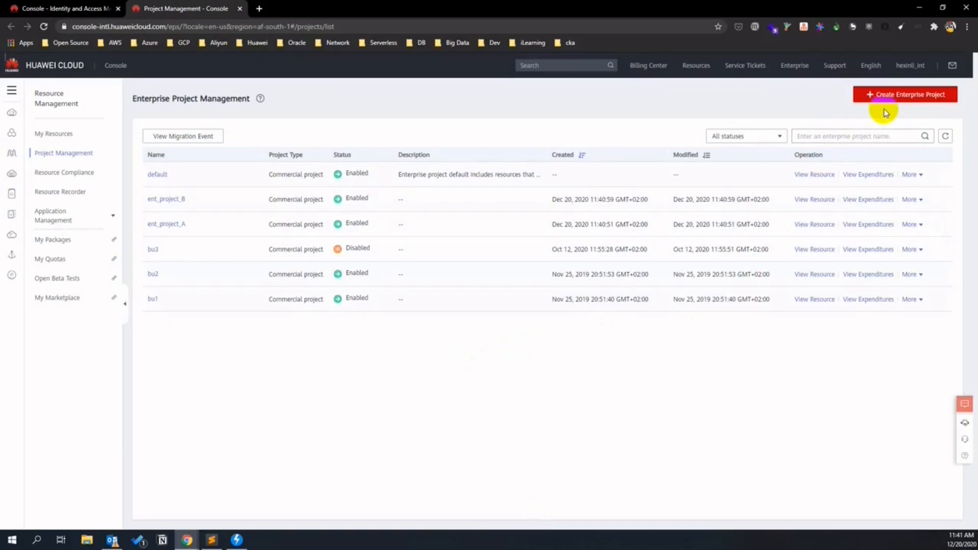
- Go to the User Groups list in Identity and Access Management
mouse_move(909, 70)
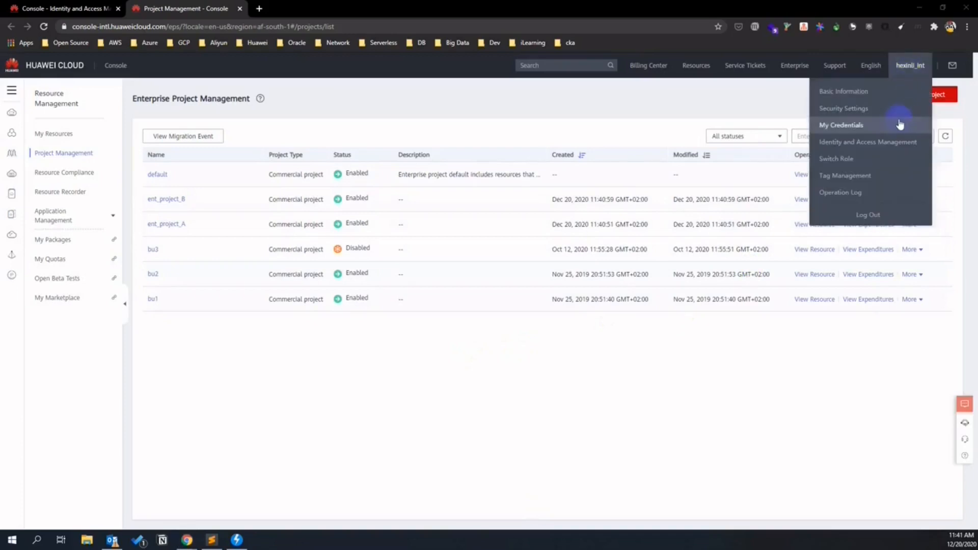
click(890, 141)
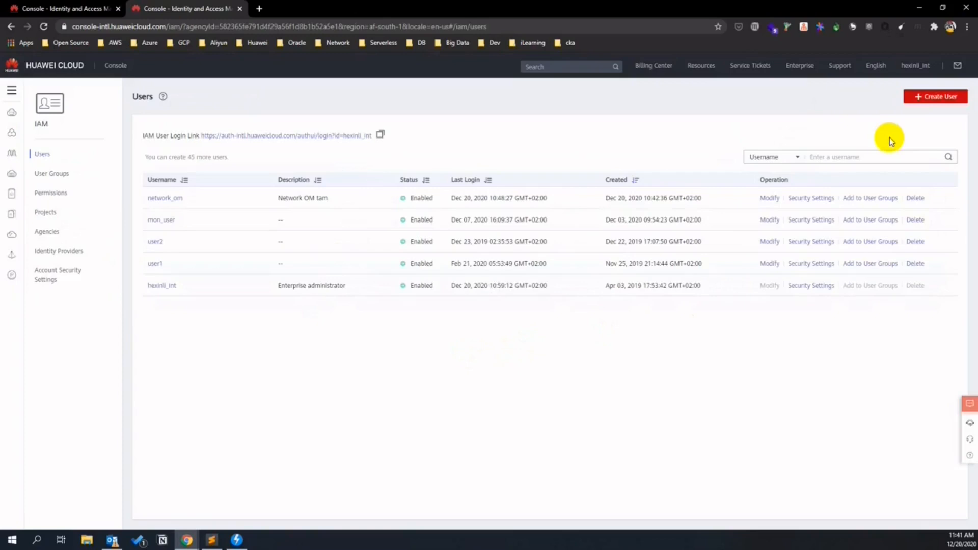
click(75, 176)
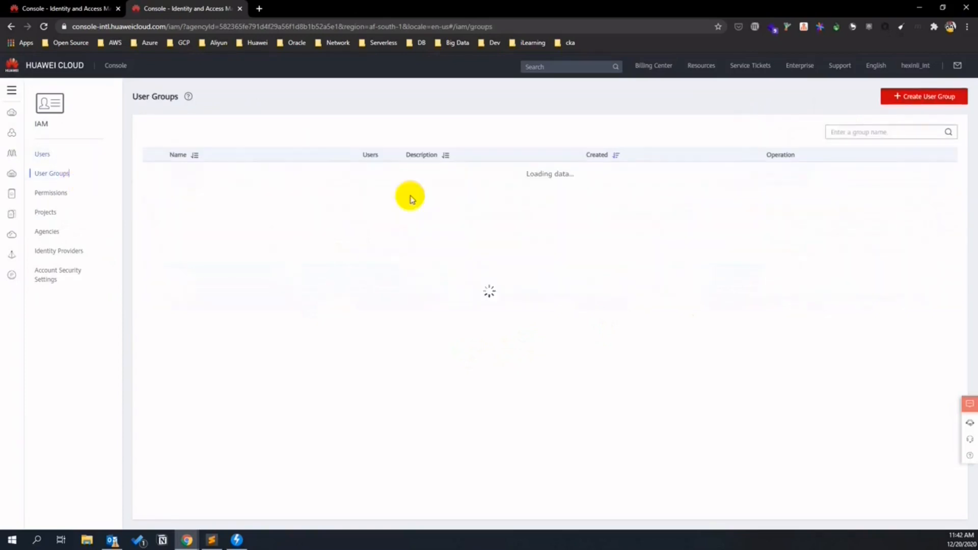
- Create the ent_project user groups, then go to the IAM Users list
click(923, 98)
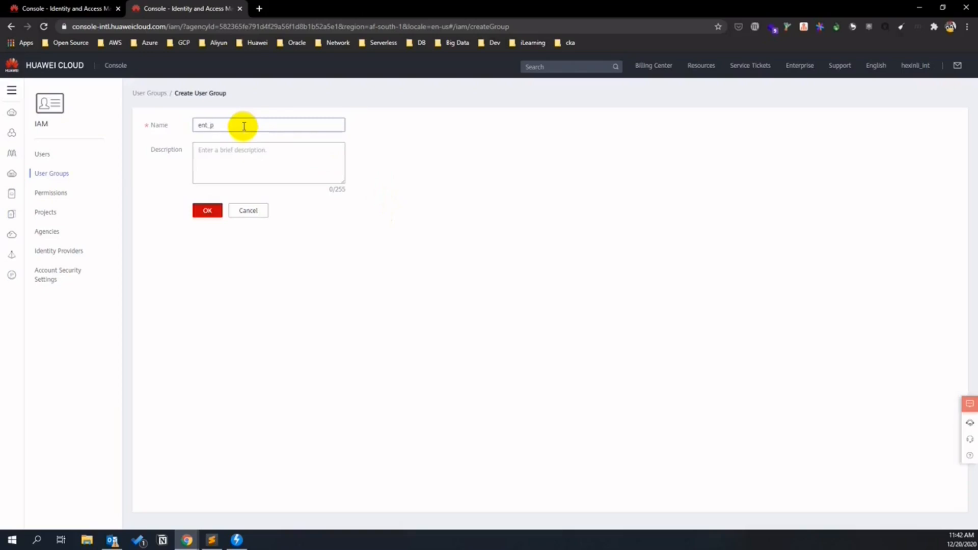
click(244, 126)
text(ent_project_A_fin)
click(209, 214)
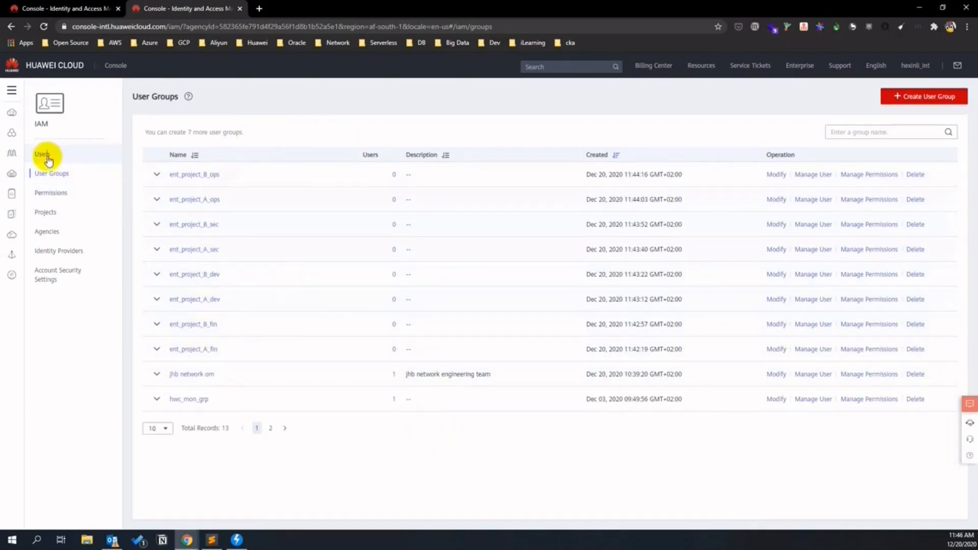
click(48, 159)
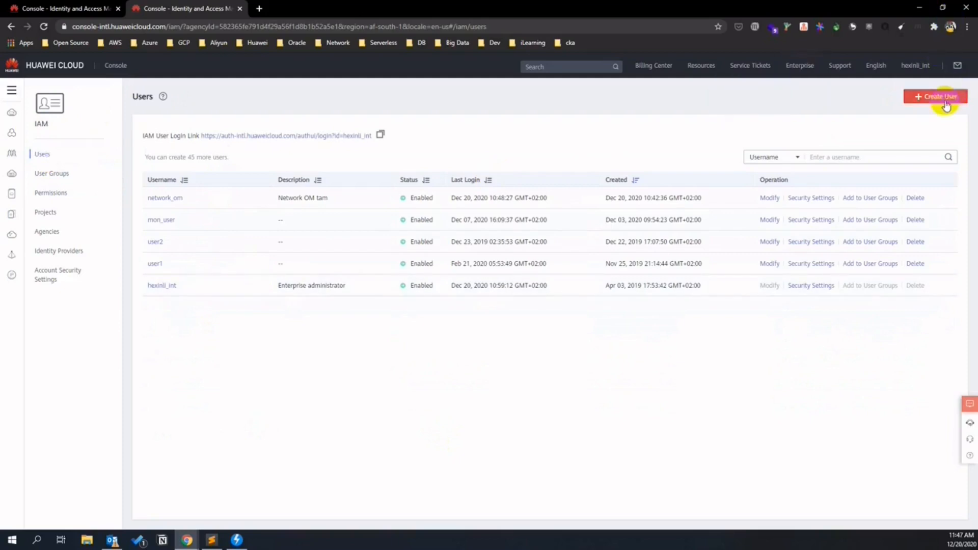
- Create IAM user ent_project_A_fin_user with a console password in the ent_project_A_fin group
click(923, 96)
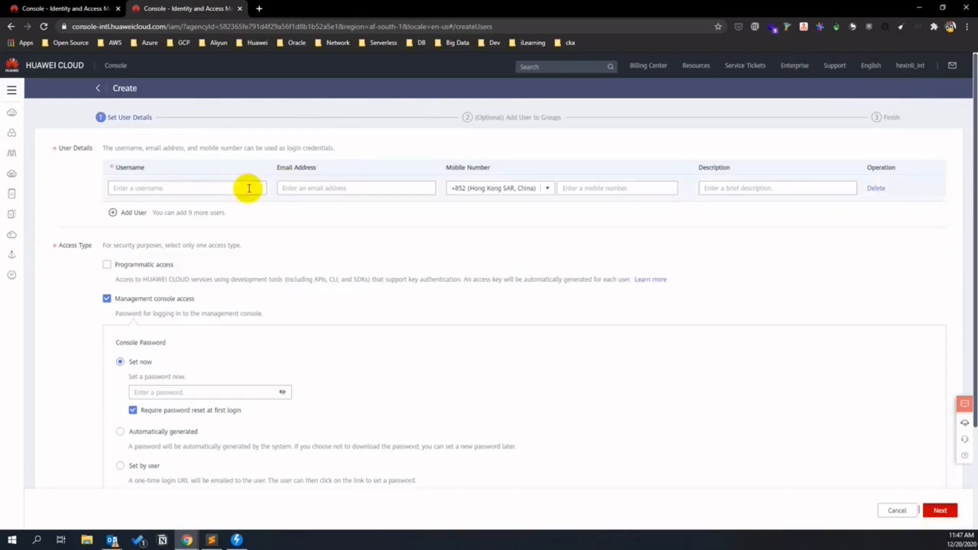
click(228, 187)
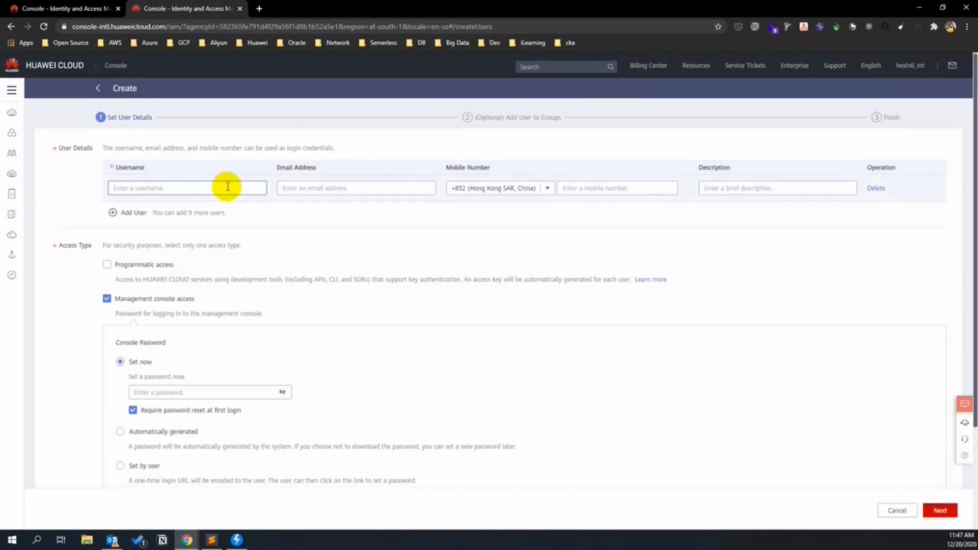
text(ent)
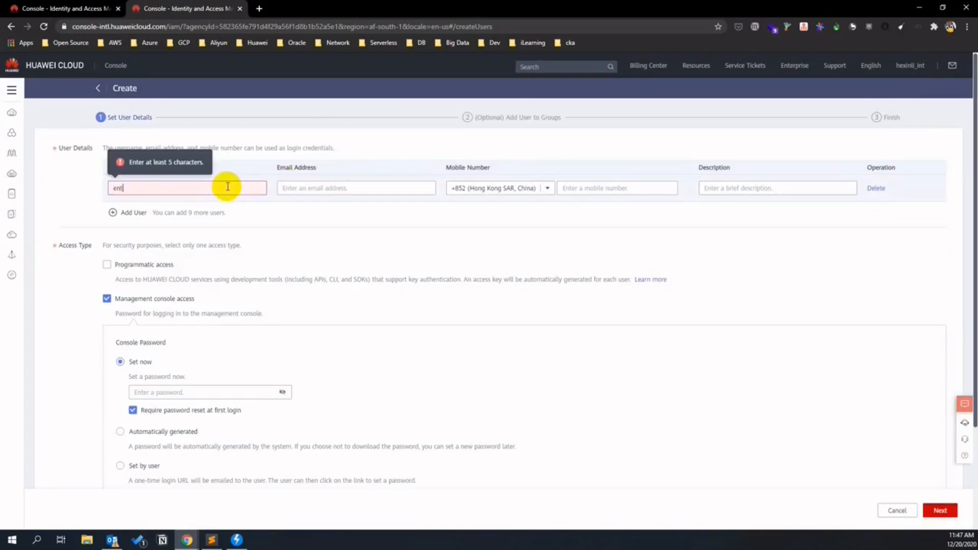
text(_project_A)
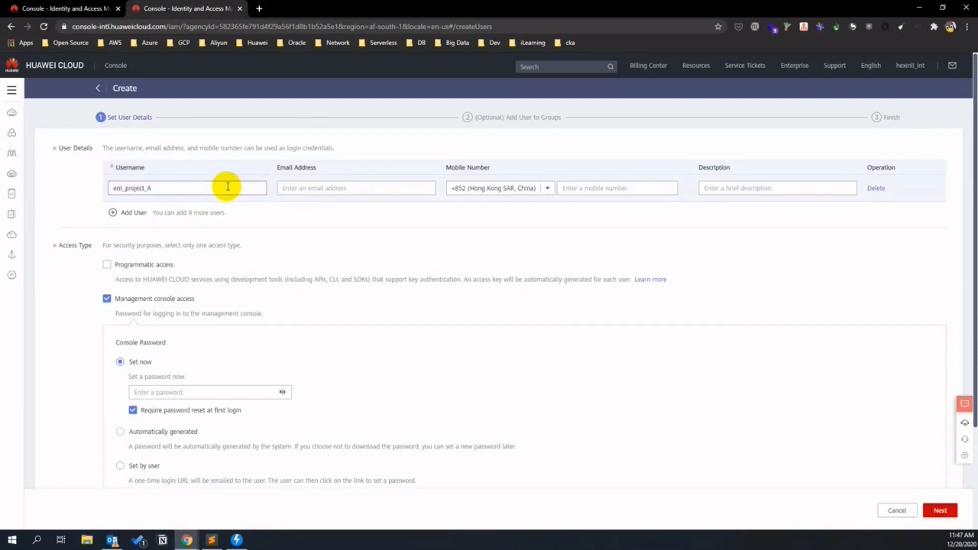
text(_fin_user)
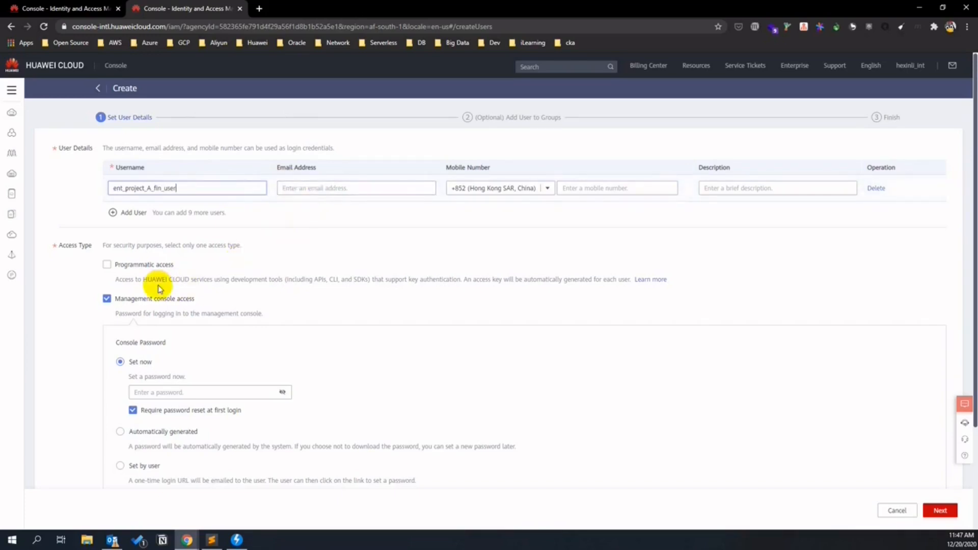
click(160, 393)
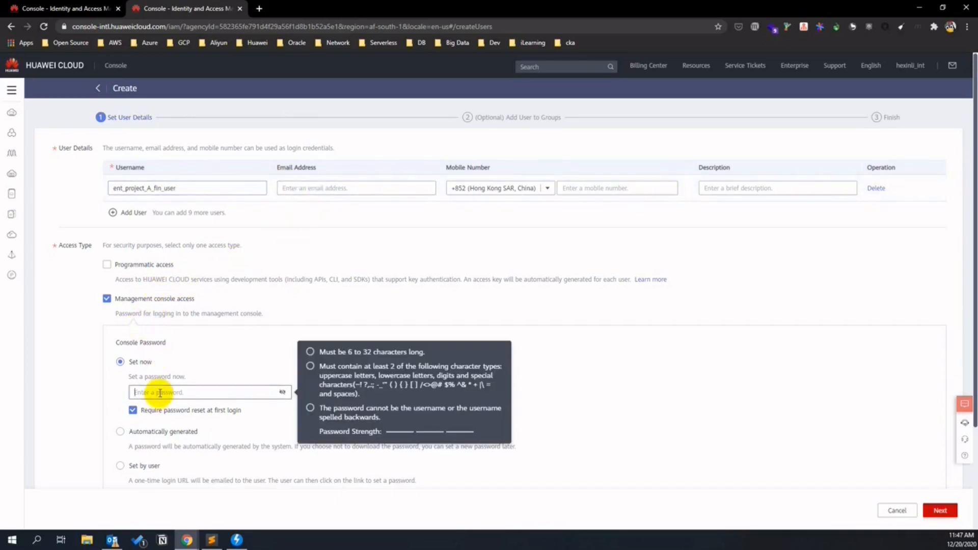
text(********)
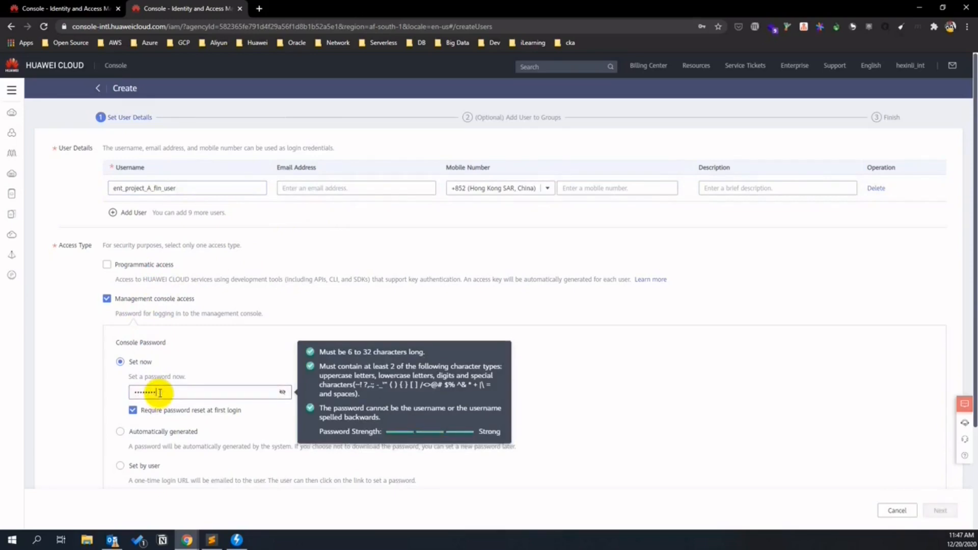
scroll(81, 373, down, 3)
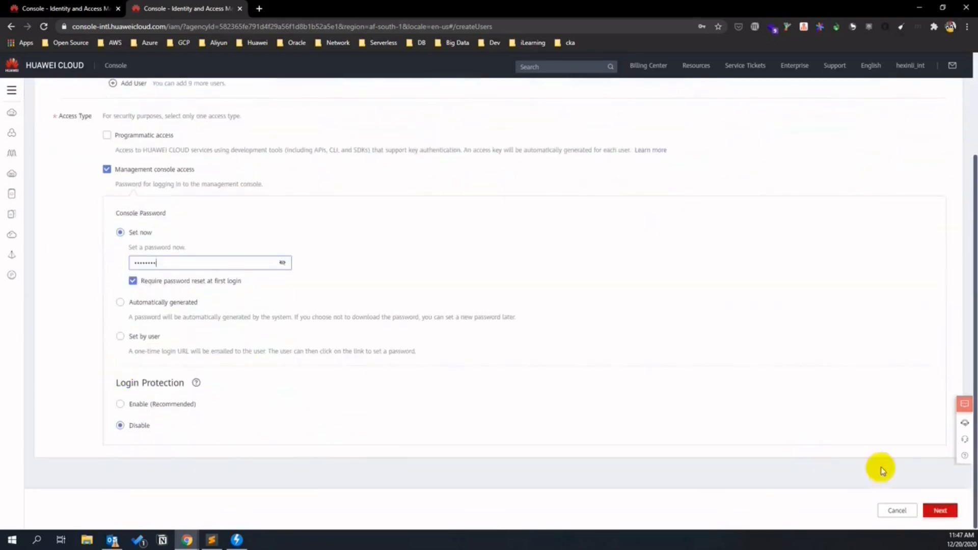
click(941, 512)
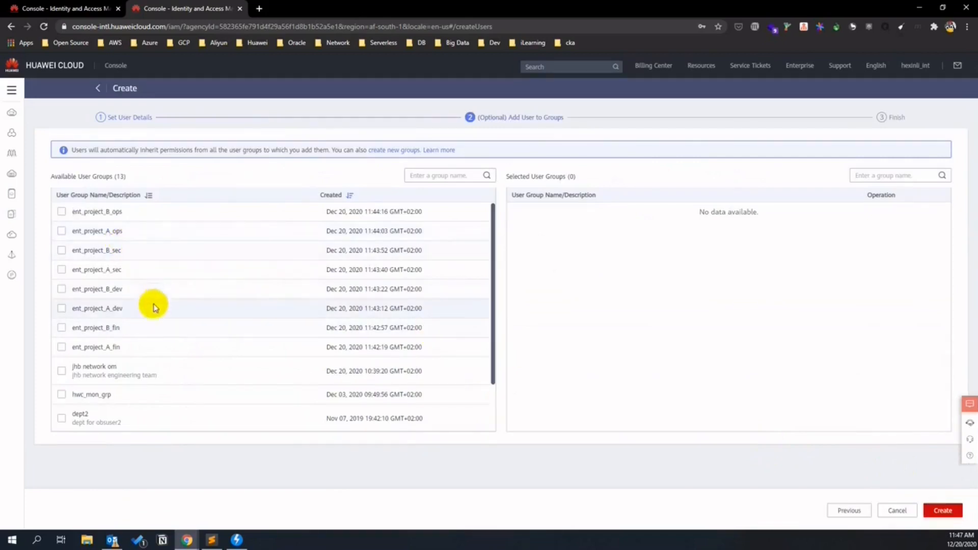
click(62, 347)
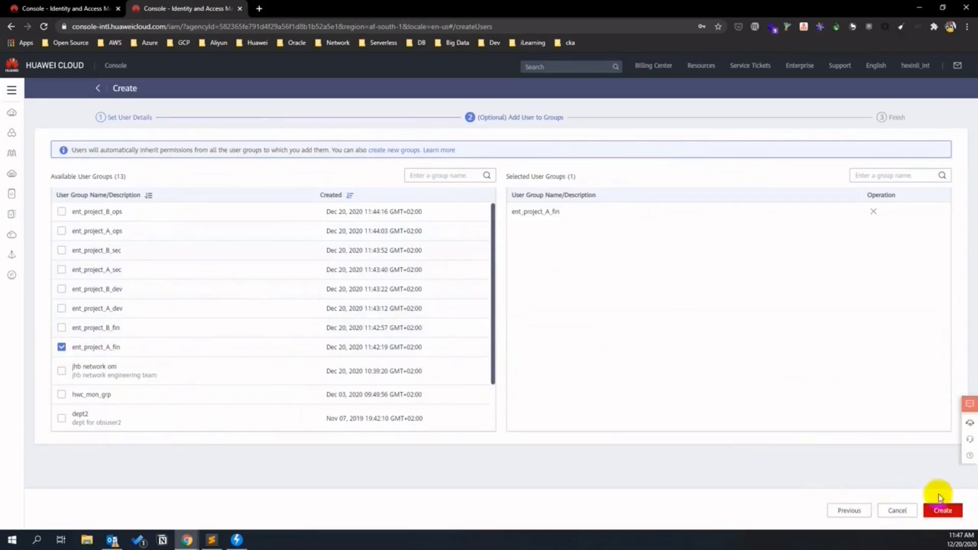
click(946, 512)
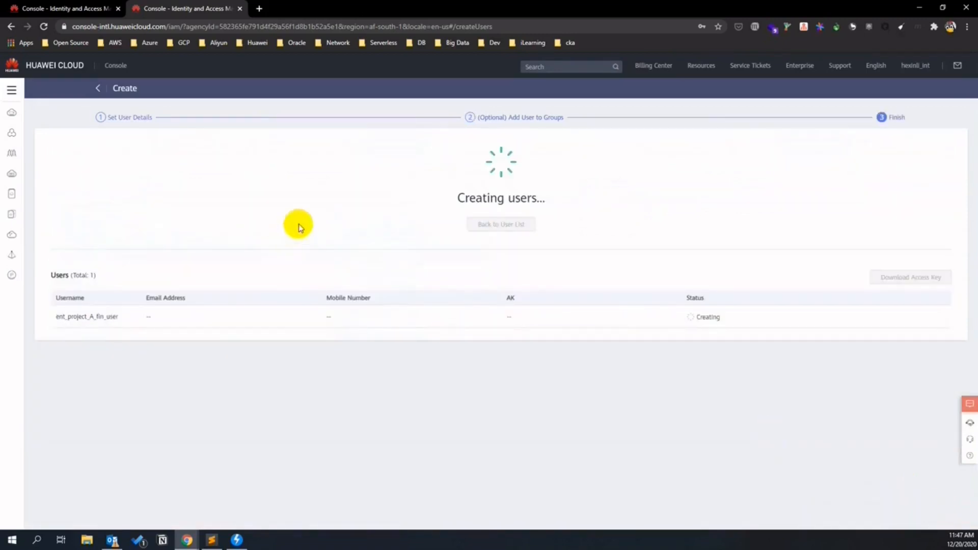
- Select the newly created users in the user table to review them
double_click(101, 316)
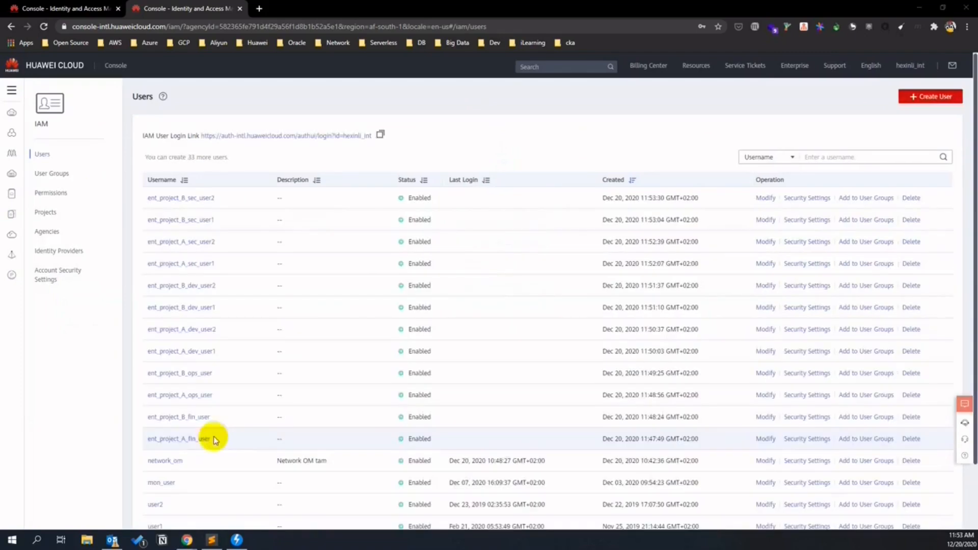
drag(240, 437, 139, 213)
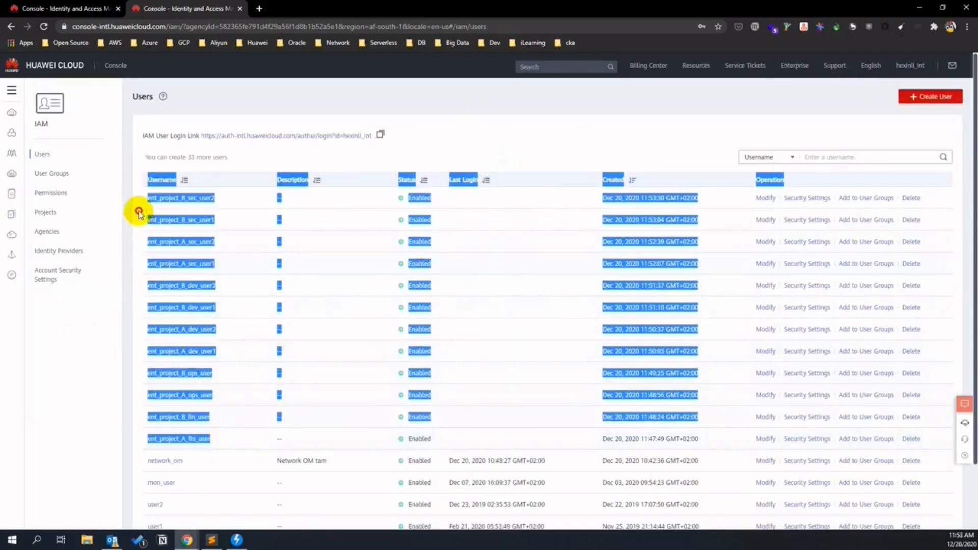
click(332, 149)
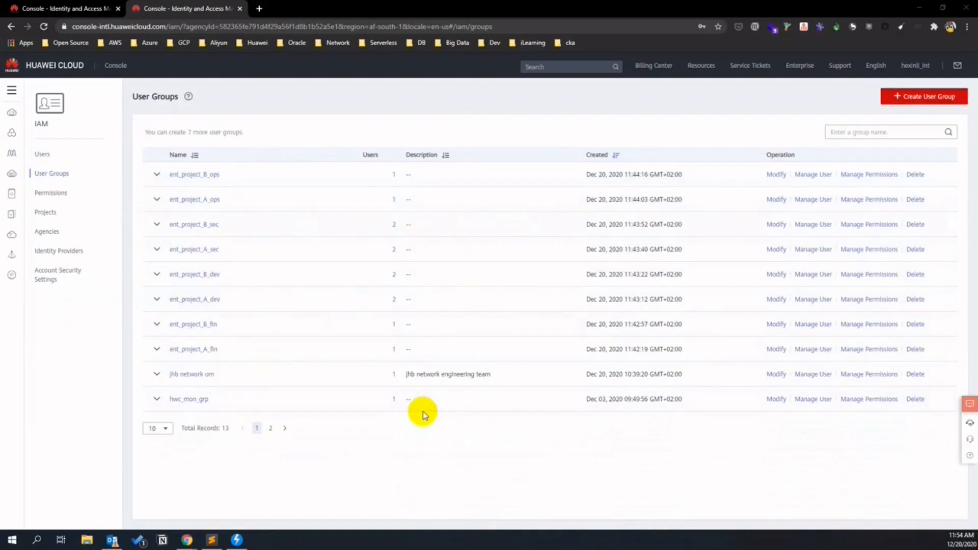
- Open ent_project_A's user groups view from the Enterprise Projects page
mouse_move(731, 70)
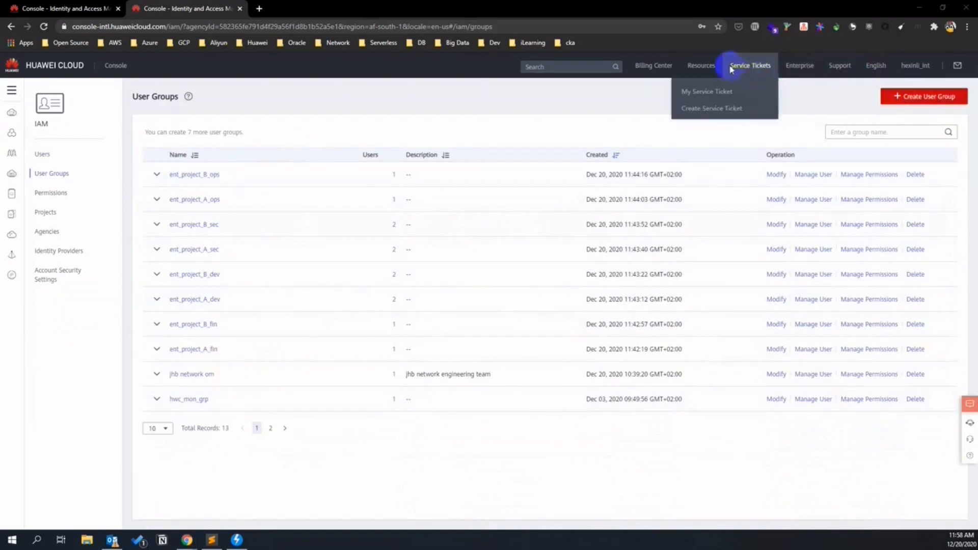
mouse_move(800, 69)
click(773, 108)
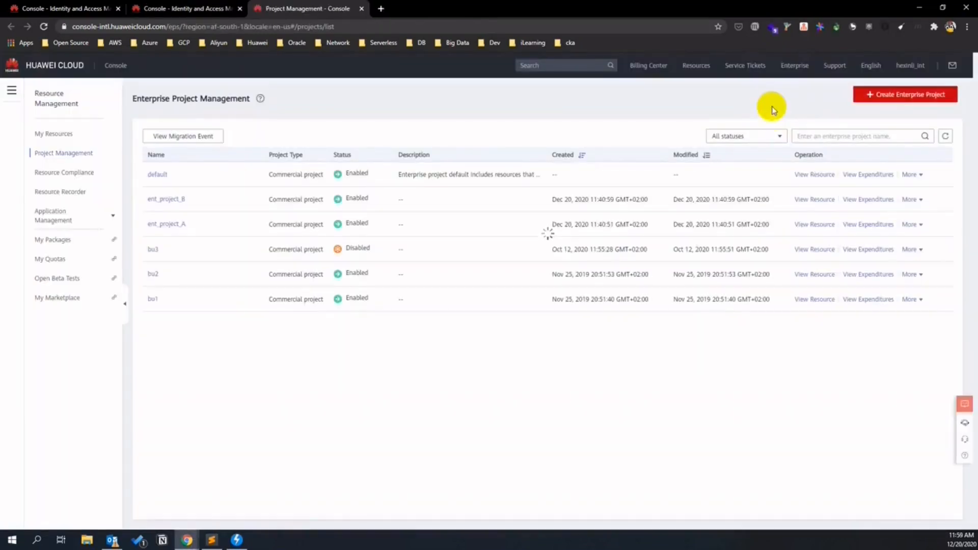
click(904, 225)
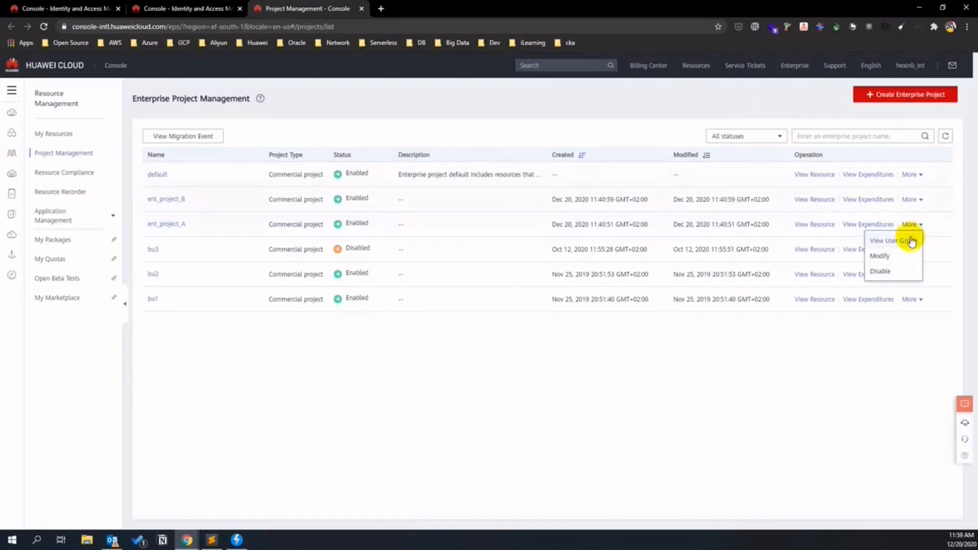
click(913, 241)
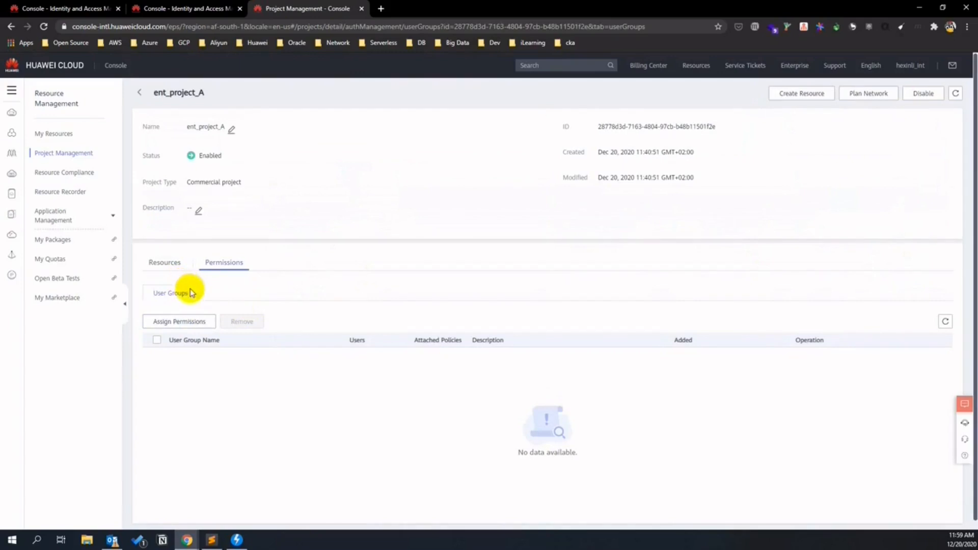
- Grant ent_project_A_fin the Enterprise Project BSS FullAccess policy and return to the project list
click(203, 323)
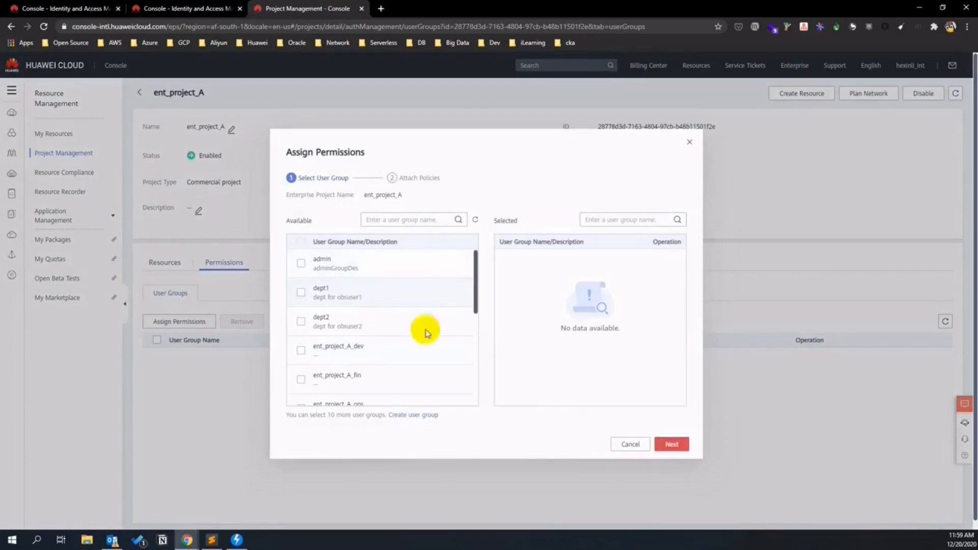
scroll(423, 329, down, 1)
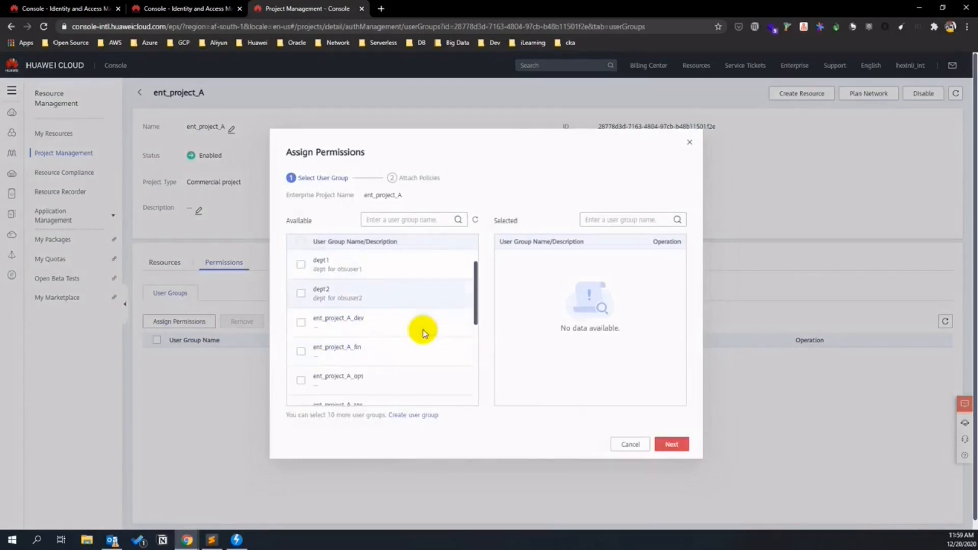
click(301, 348)
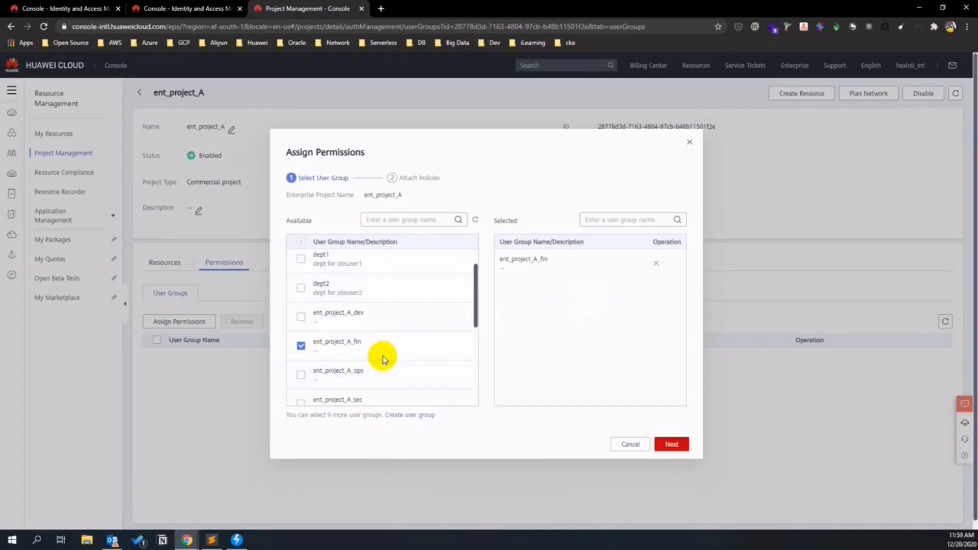
click(673, 444)
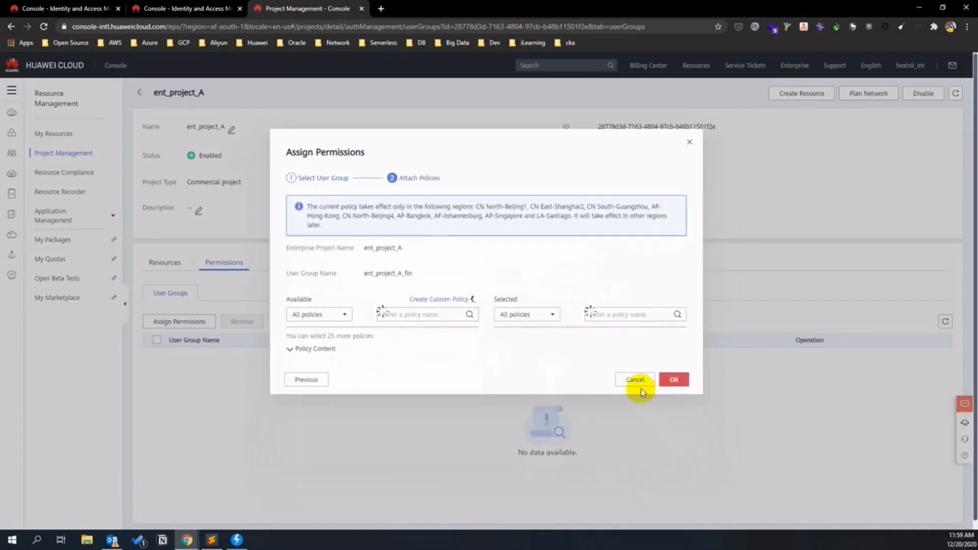
click(395, 315)
text(BSS)
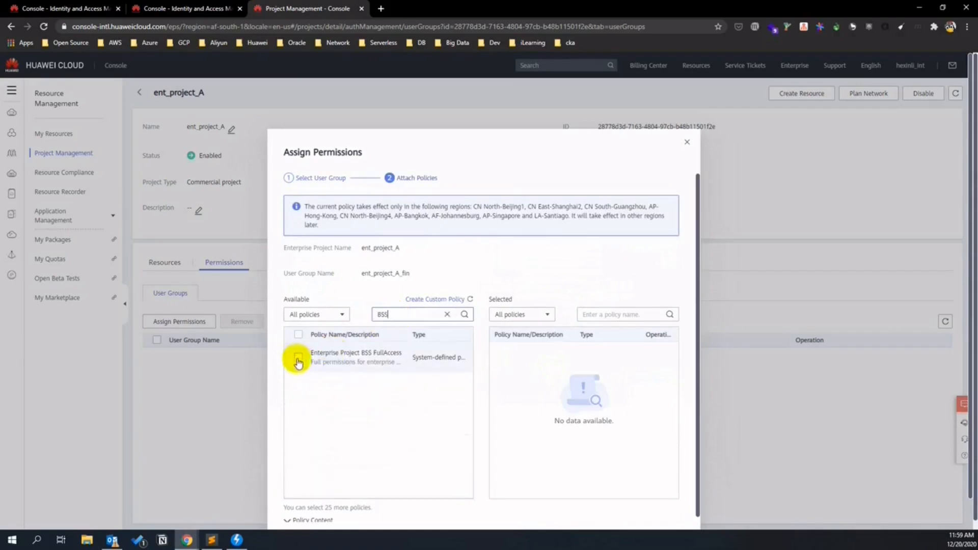
click(298, 363)
scroll(780, 423, down, 1)
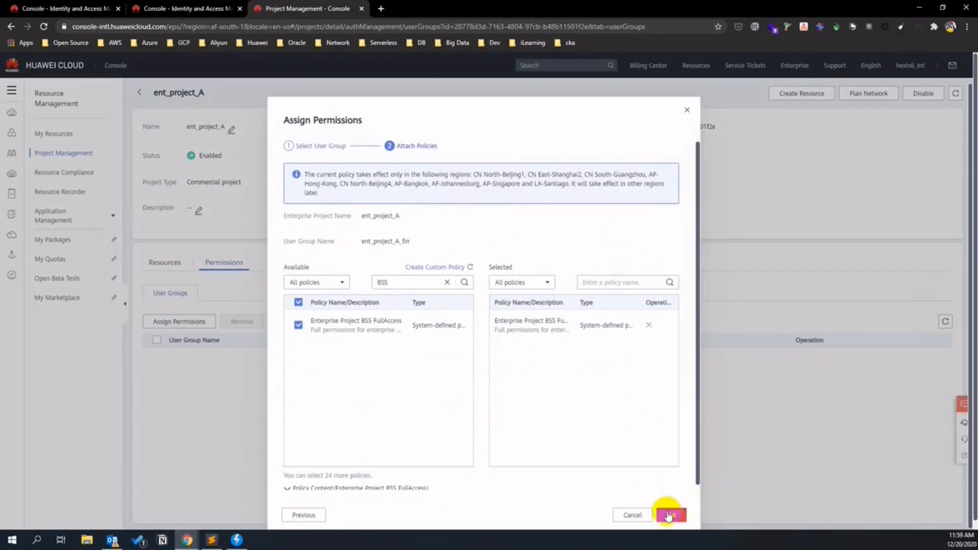
scroll(484, 476, down, 1)
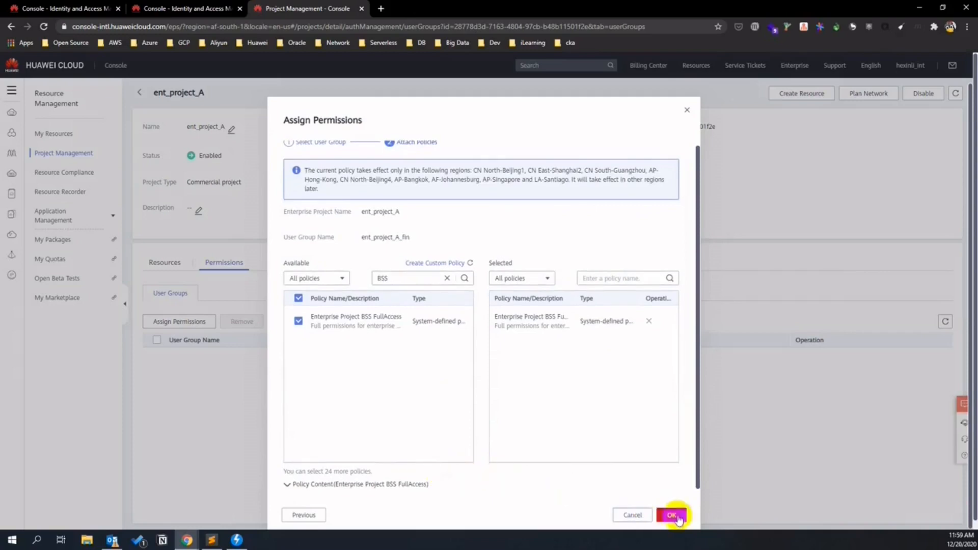
click(673, 515)
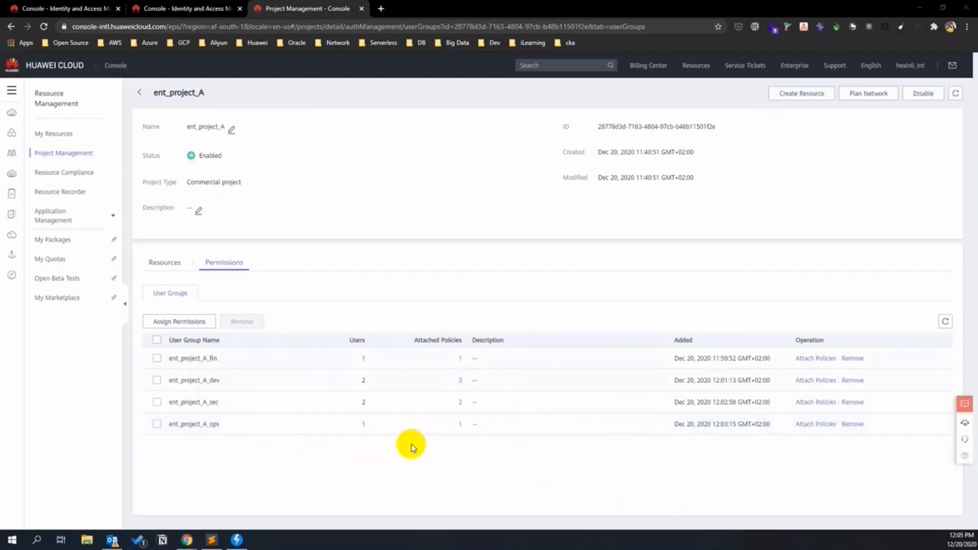
click(139, 93)
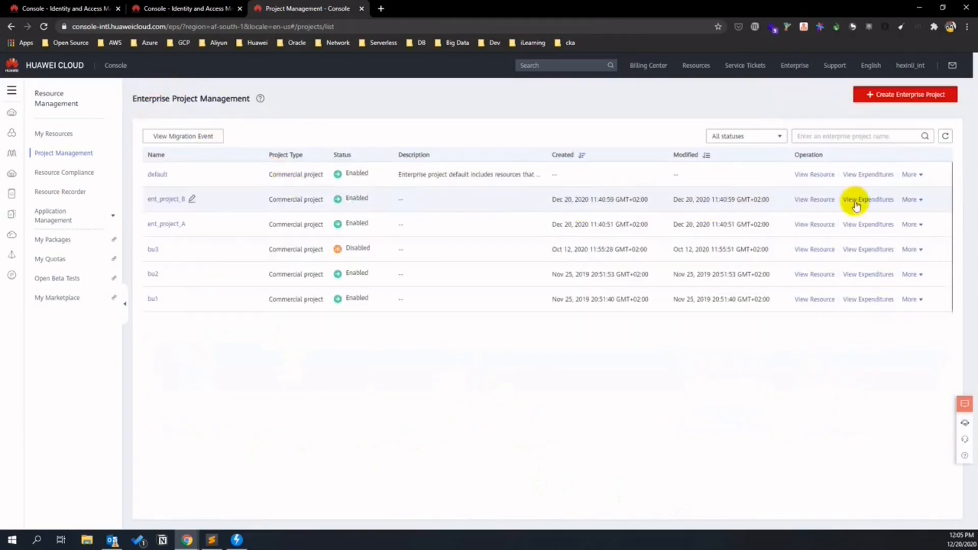
- Review ent_project_B_dev's attached policies: ECS FullAccess, ELB FullAccess and OBS Administrator
click(911, 200)
click(912, 217)
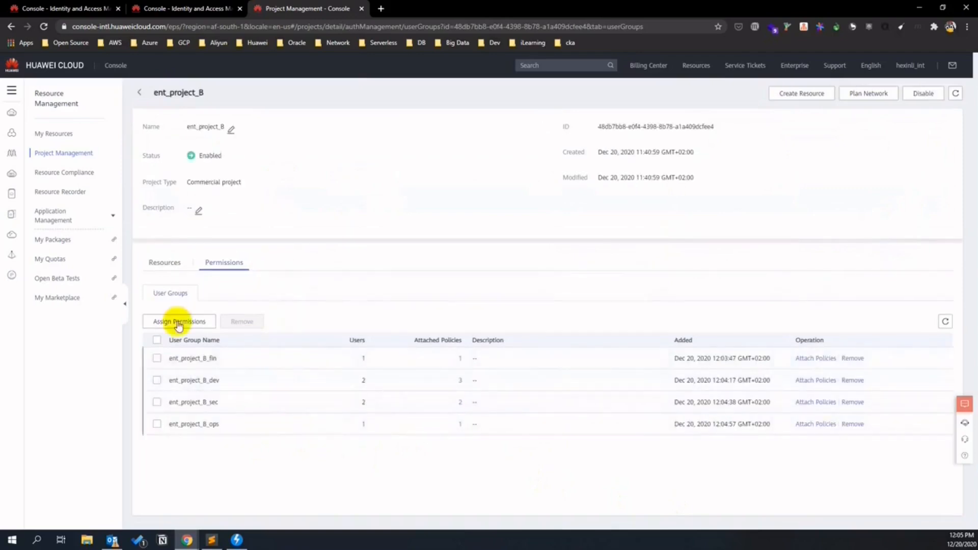
click(461, 384)
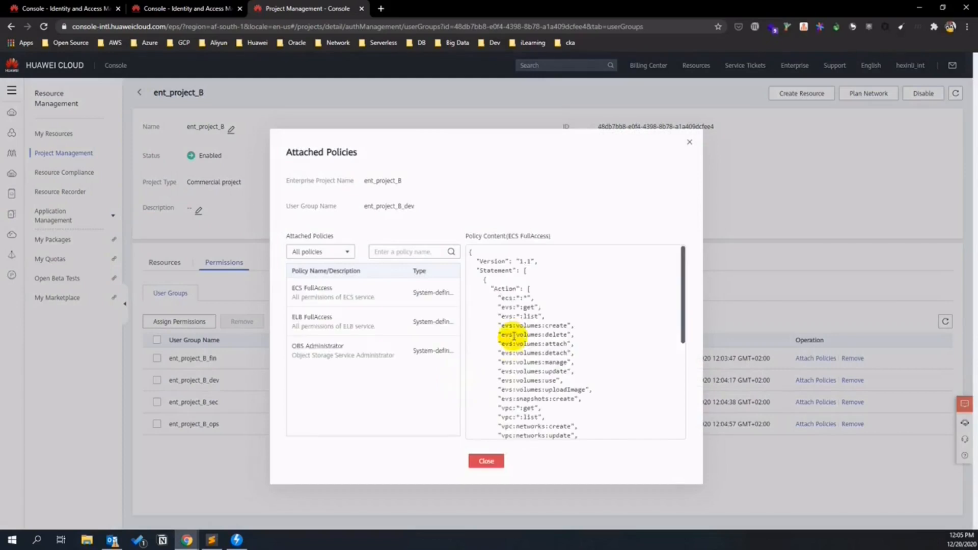
click(486, 461)
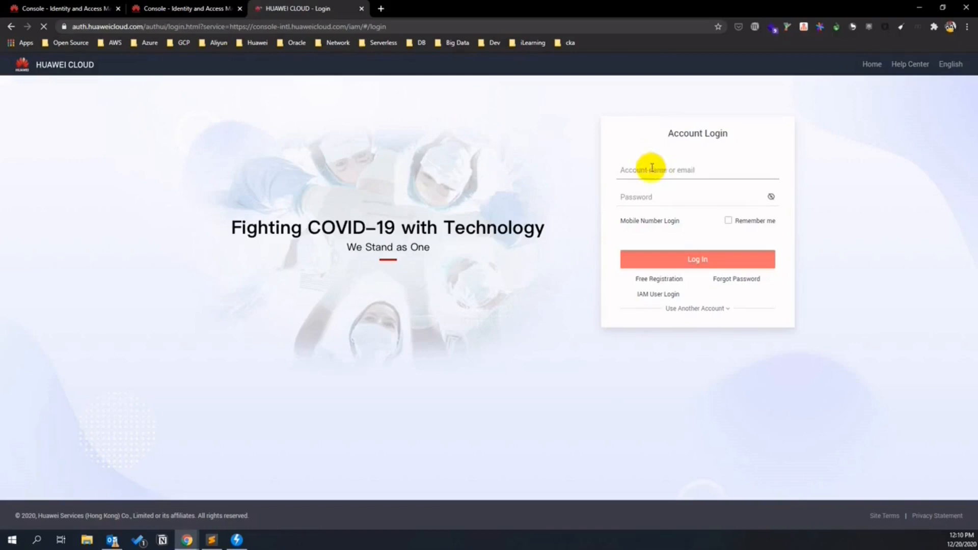
- Sign in as an IAM user with the account name, IAM user name and password
click(662, 294)
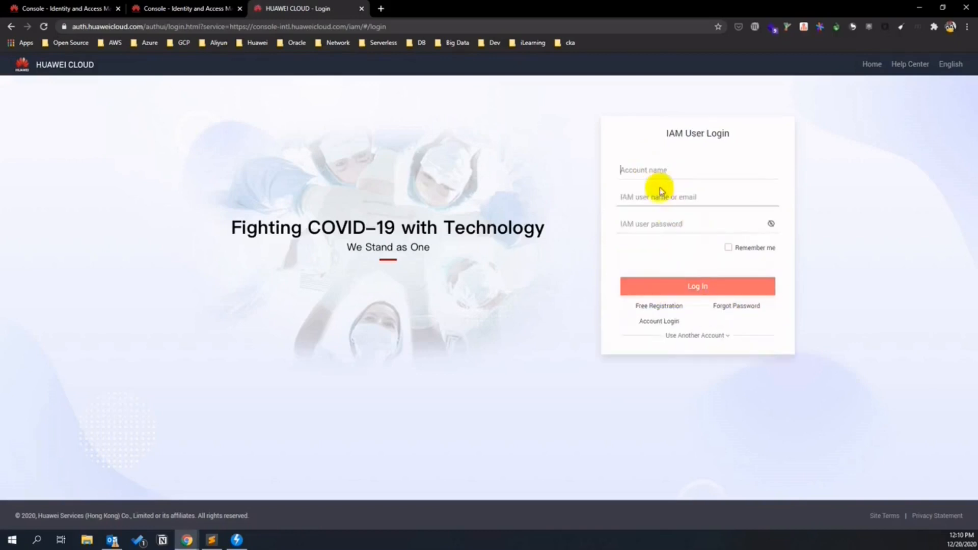
click(656, 172)
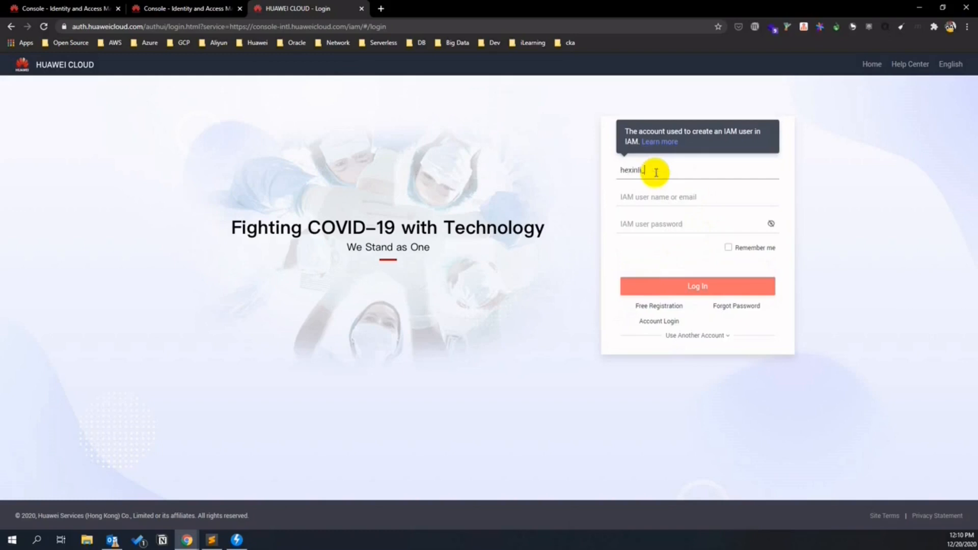
text(ent_project_A_dev_user1)
key(Tab)
text(•••••••)
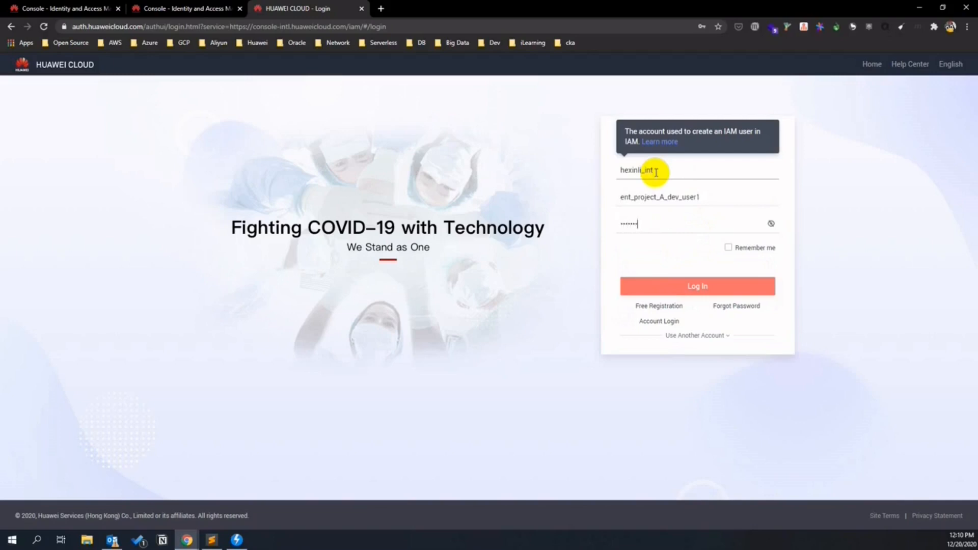
text(•)
key(Return)
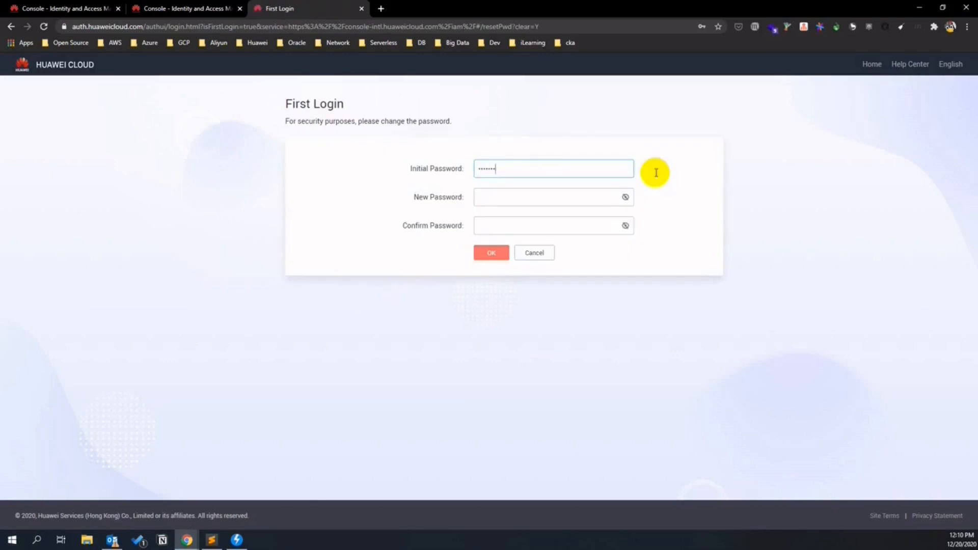
- Replace the initial password with a new, confirmed password on first login
key(Tab)
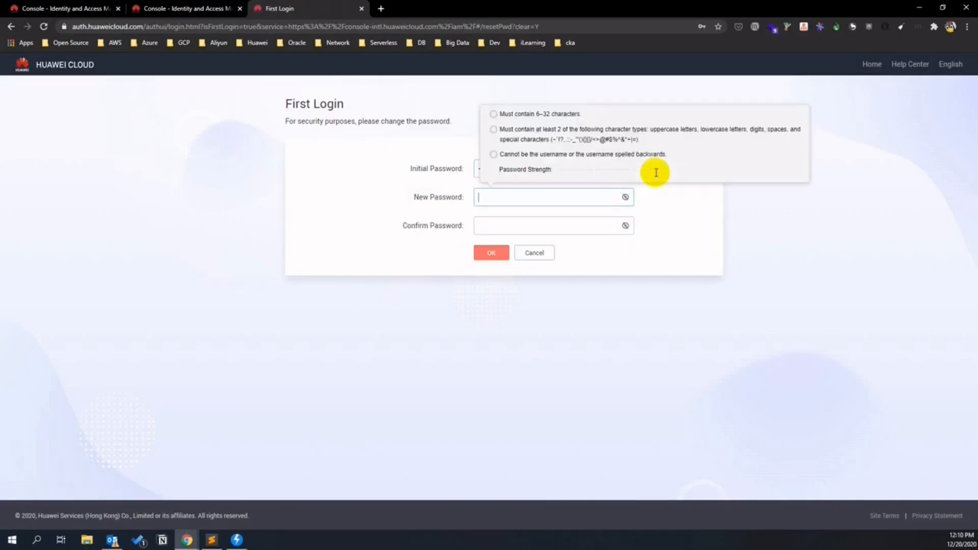
text(••••••••)
key(Tab)
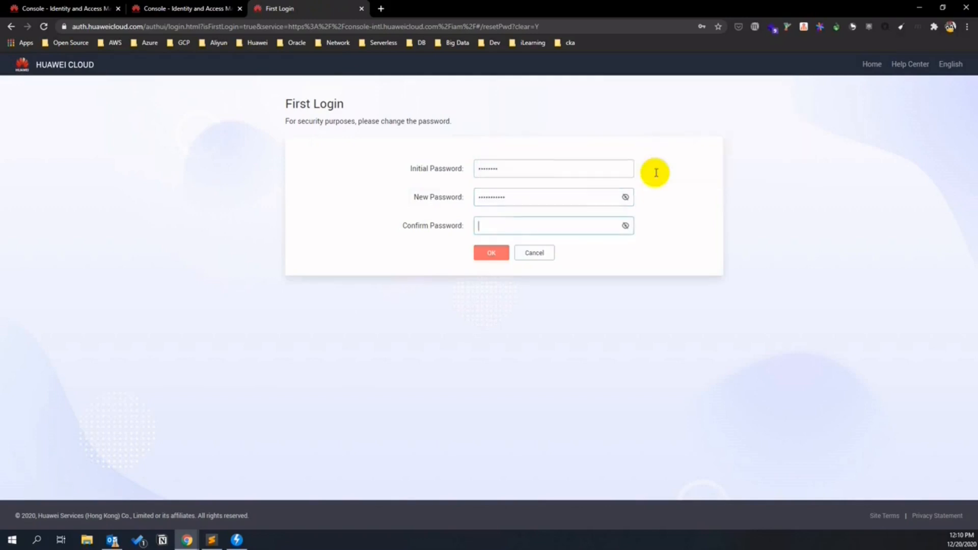
text(•)
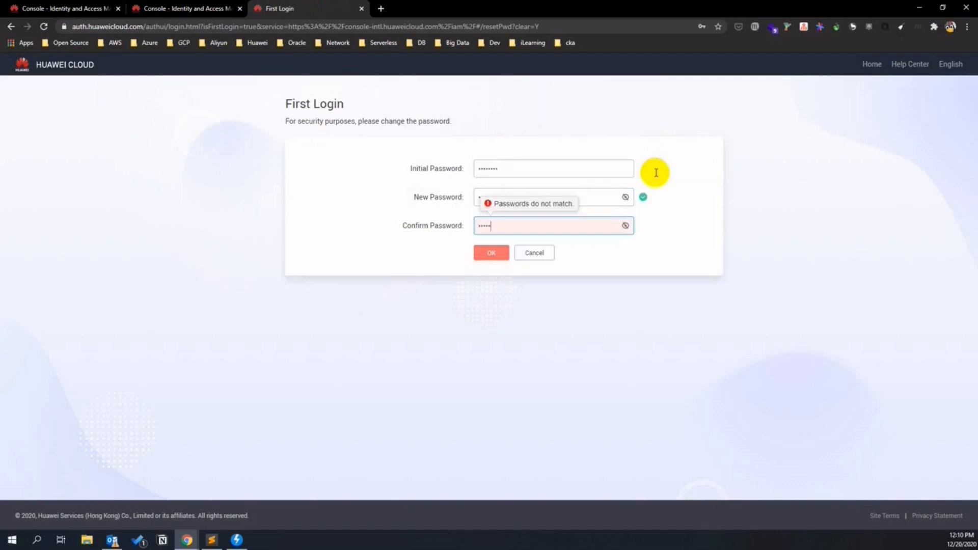
text(••••••••••)
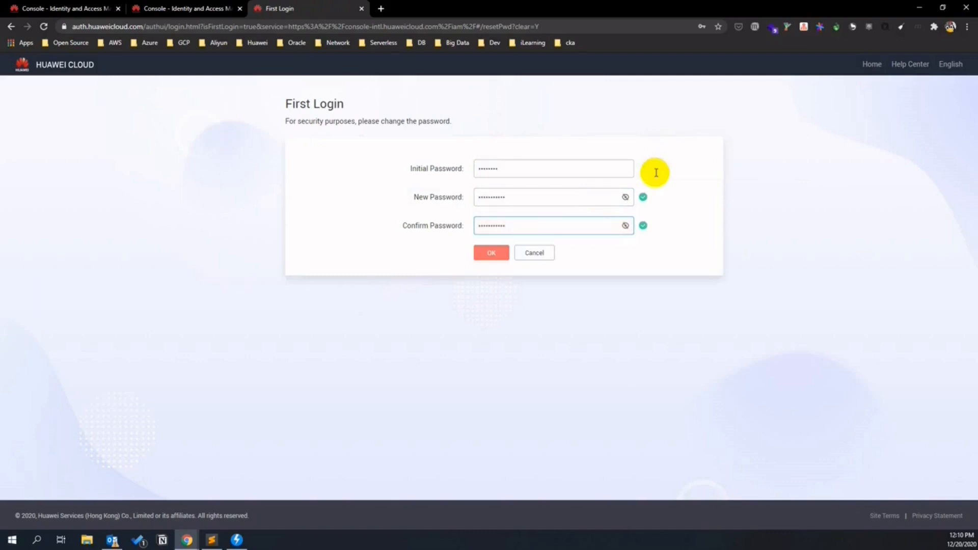
click(505, 253)
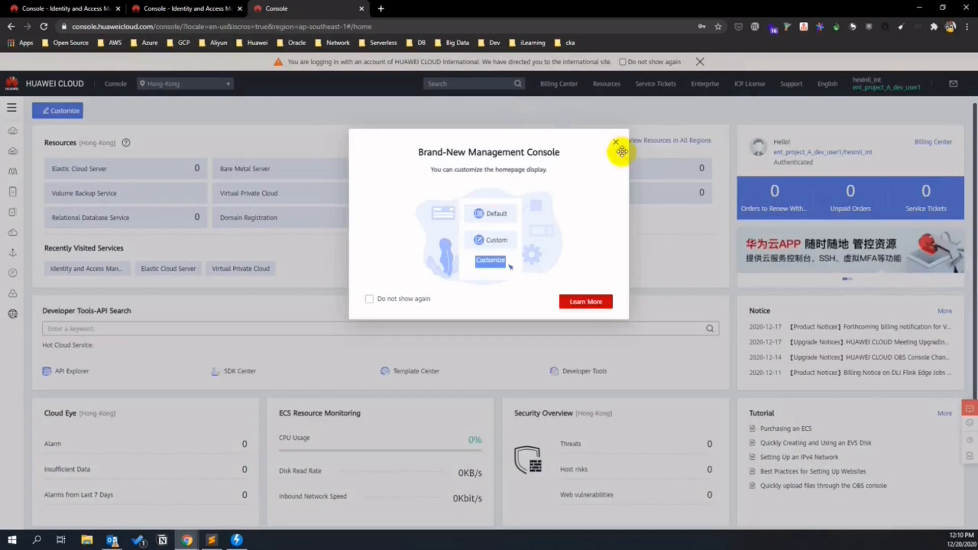
- Switch the console region to AF-Johannesburg
click(616, 141)
click(224, 84)
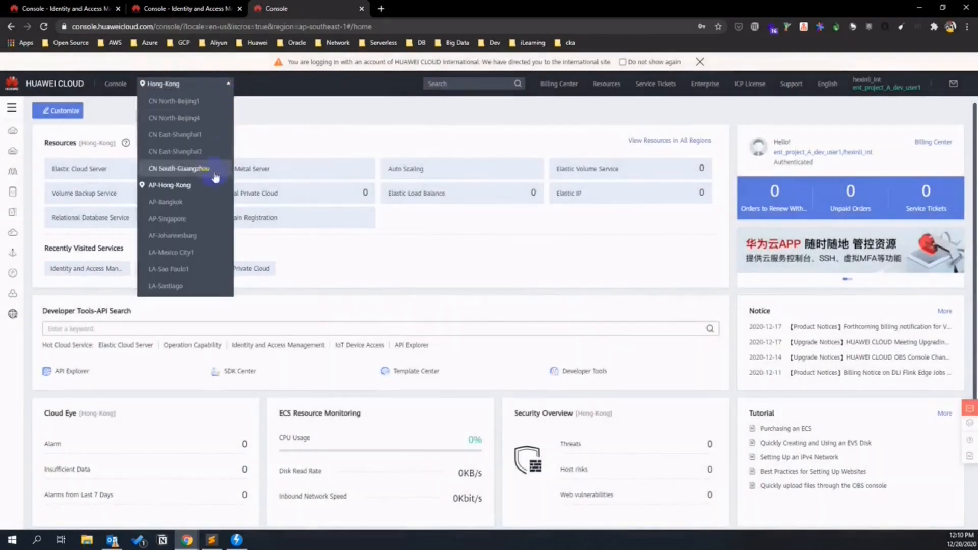
click(202, 236)
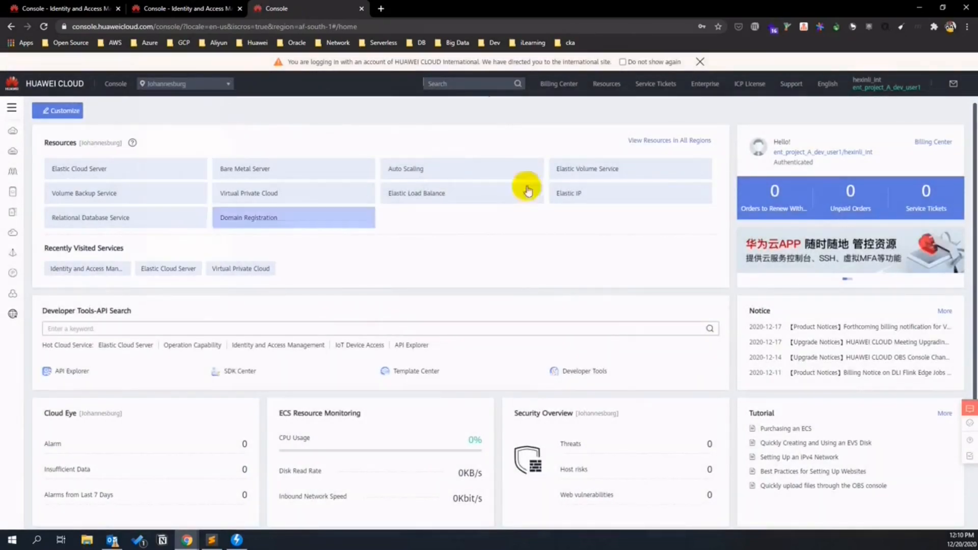
click(700, 62)
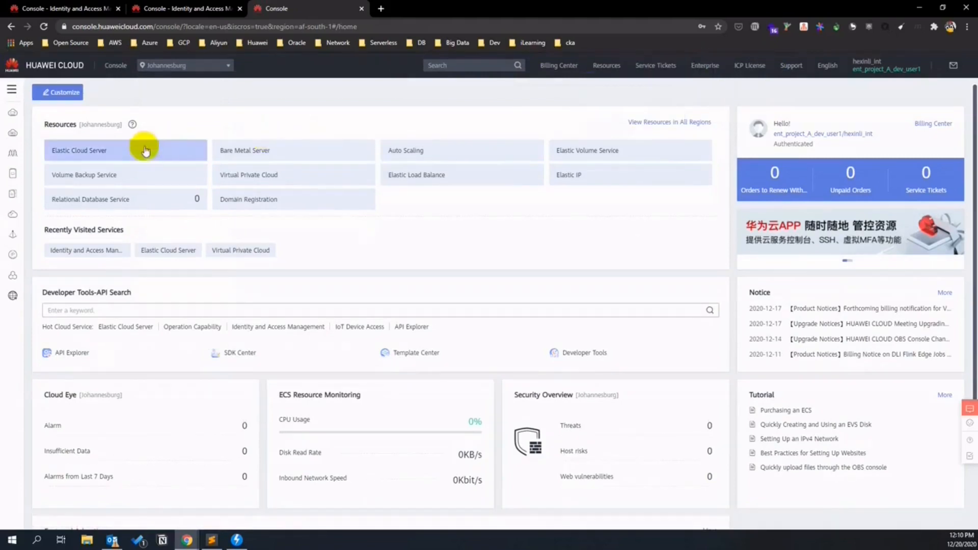
- Start a new pay-per-use cloud server in AZ1 with a general computing flavor
click(109, 149)
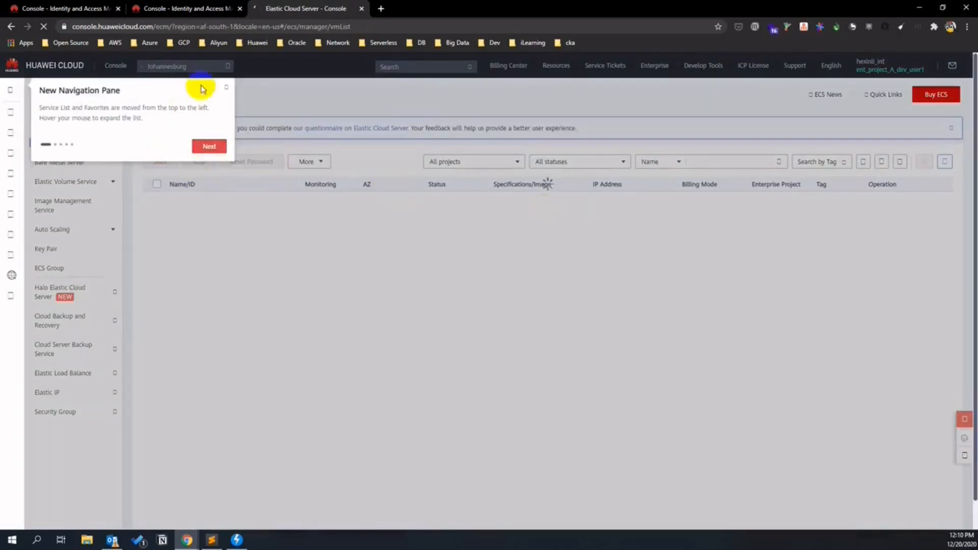
click(226, 92)
click(935, 94)
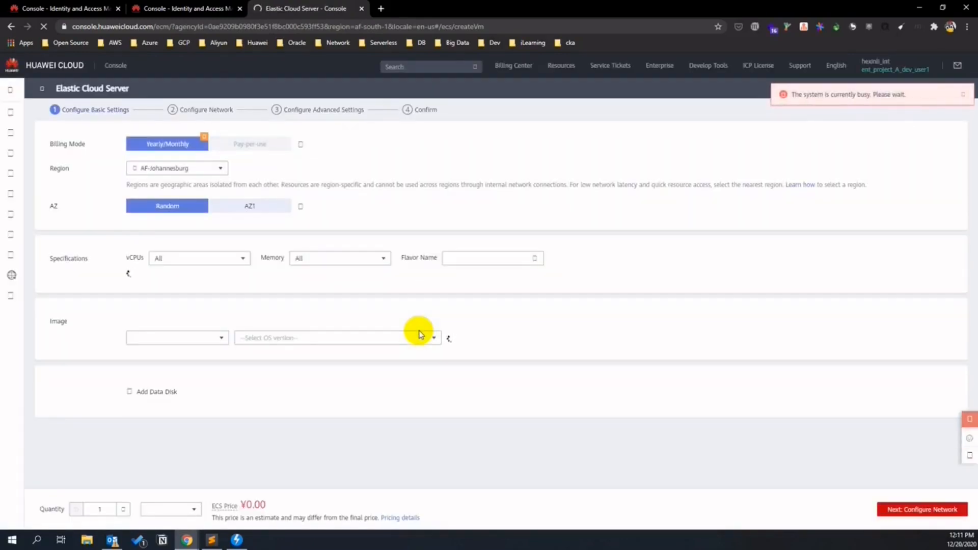
click(248, 207)
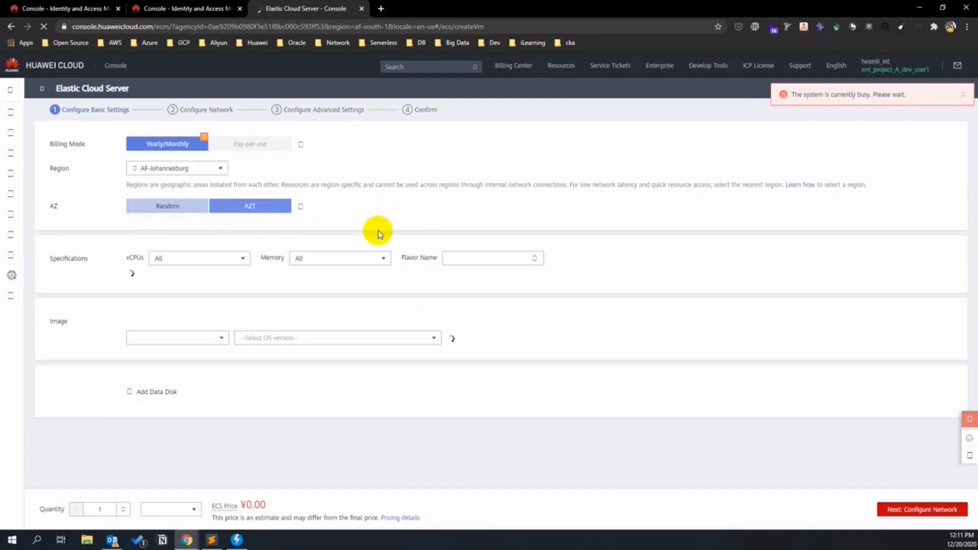
click(258, 145)
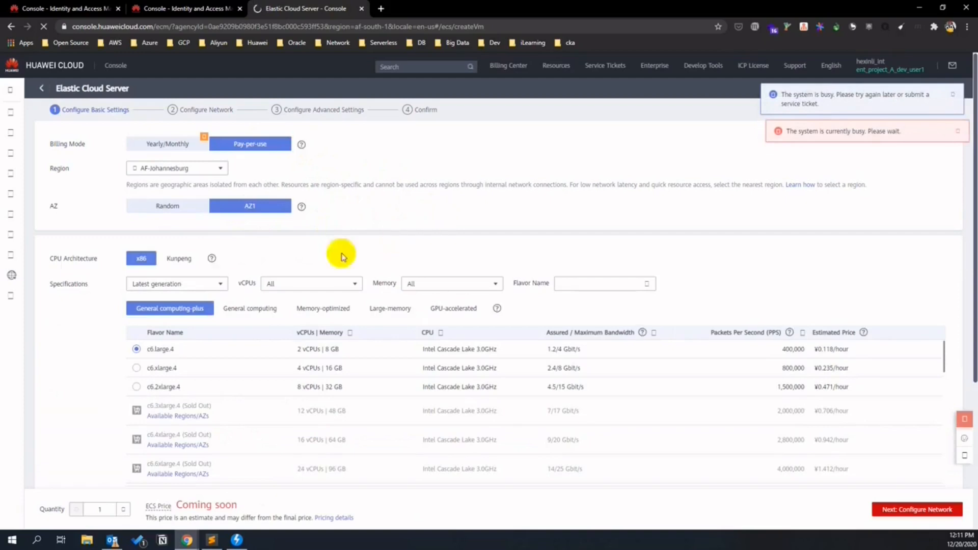
click(243, 309)
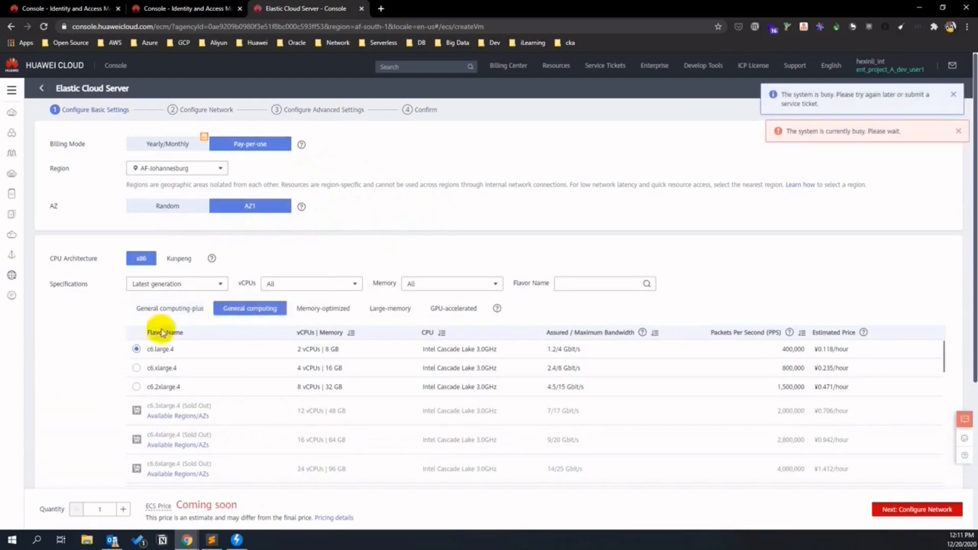
- Choose the CentOS 8.0 64bit public image and a Common I/O system disk
scroll(87, 346, down, 1)
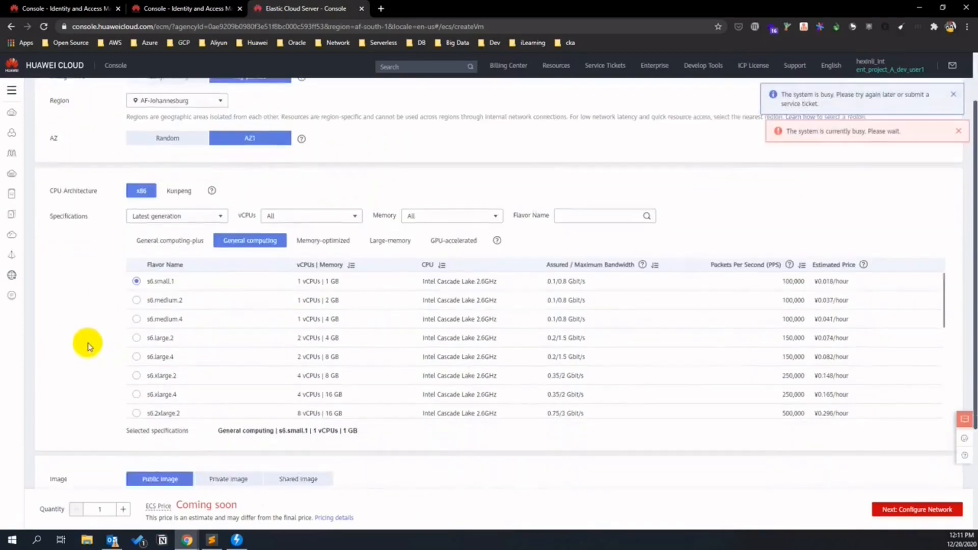
scroll(87, 341, down, 2)
click(205, 361)
click(209, 375)
click(258, 360)
click(268, 375)
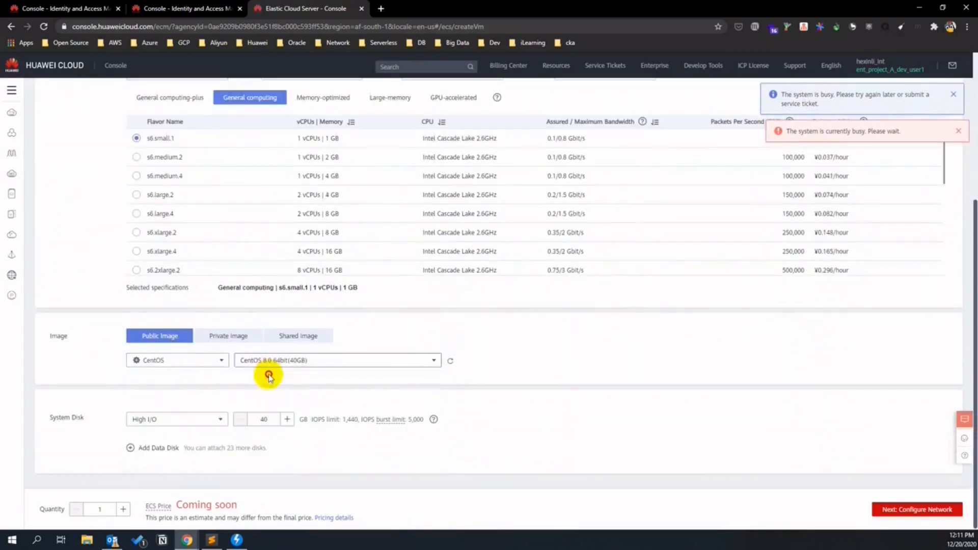
click(190, 419)
click(168, 437)
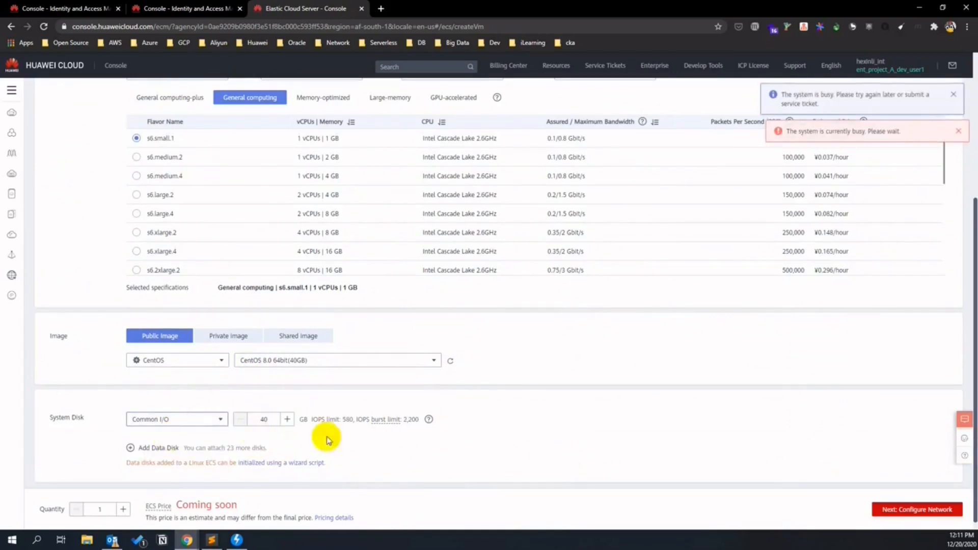
scroll(454, 451, up, 3)
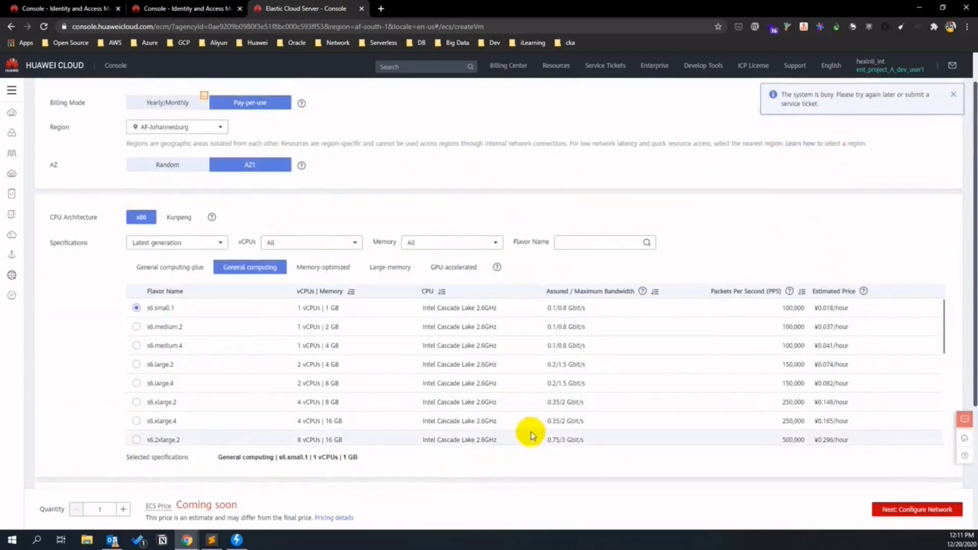
scroll(530, 435, down, 6)
scroll(628, 464, up, 3)
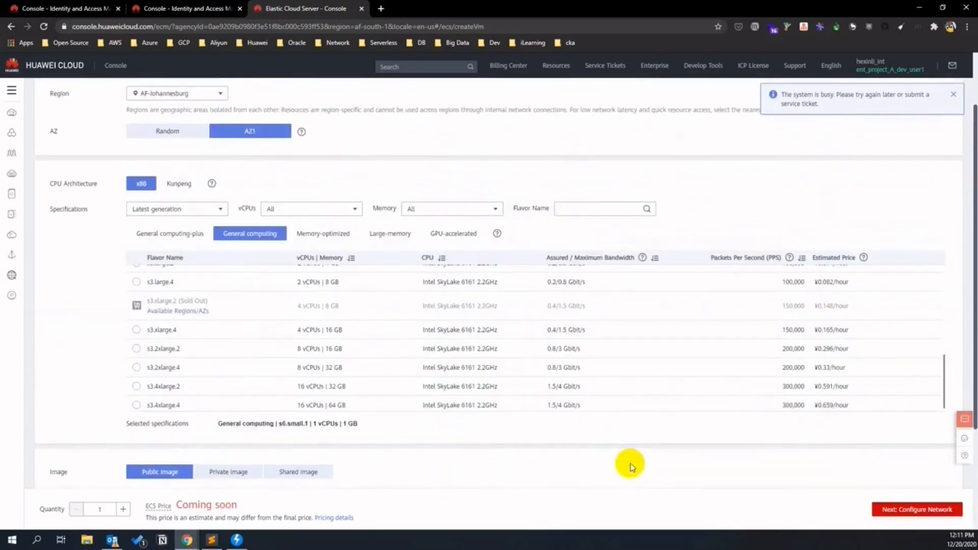
scroll(631, 465, down, 4)
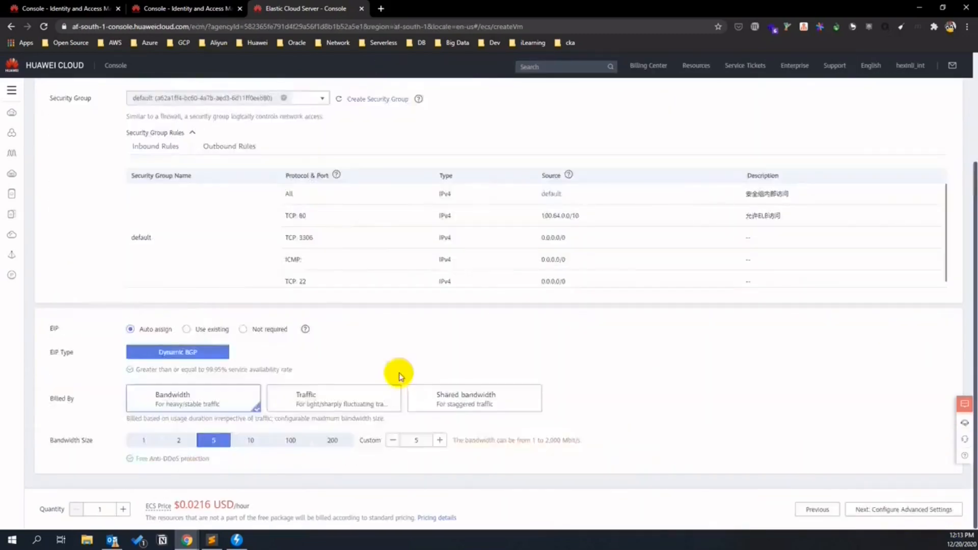
scroll(399, 376, up, 3)
- Use the user's VPC, the 192.168.0.0/24 subnet and their own security group instead of default
click(249, 150)
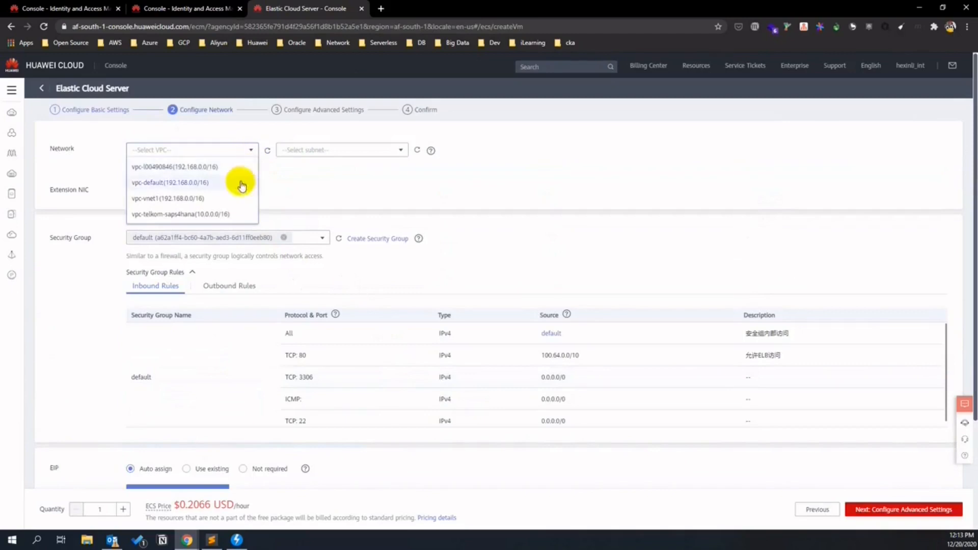
click(231, 167)
click(382, 151)
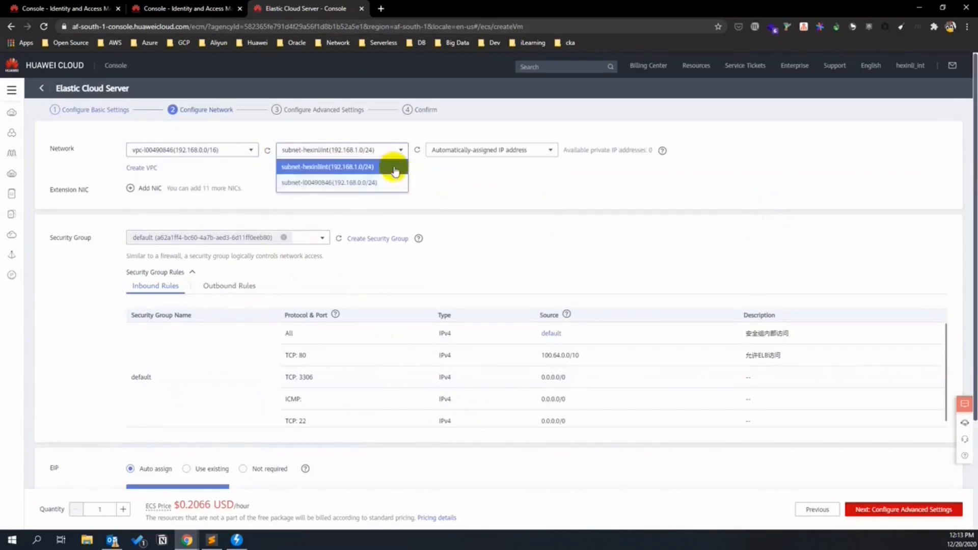
click(370, 183)
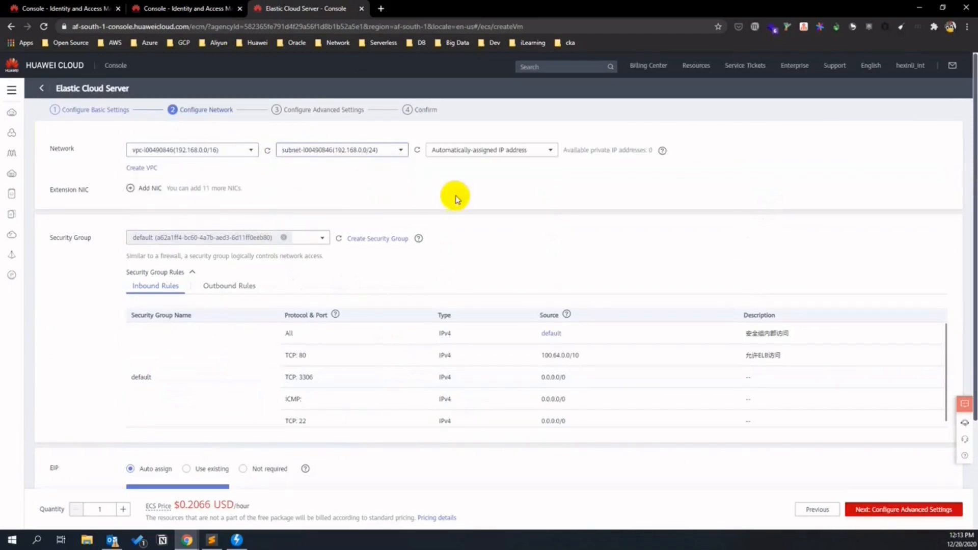
click(324, 240)
click(148, 269)
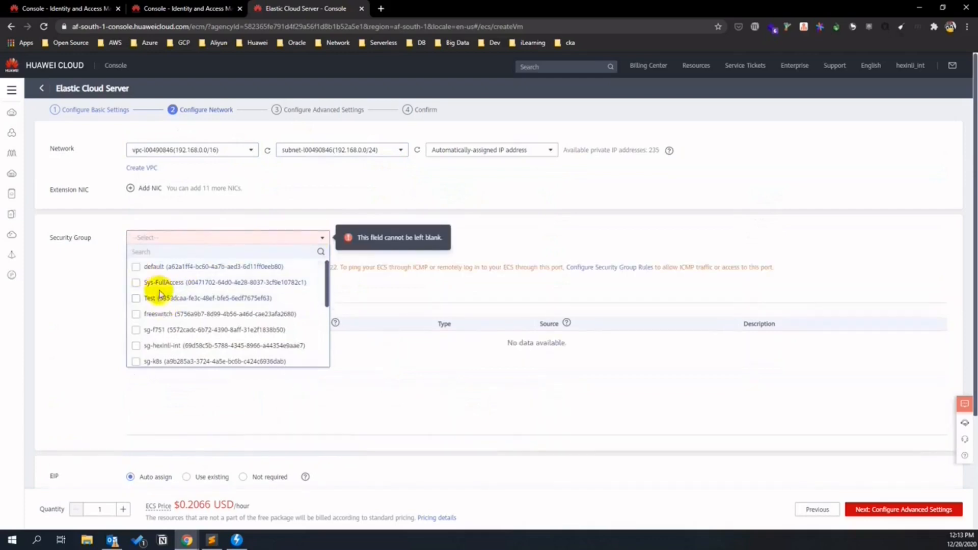
scroll(207, 330, down, 3)
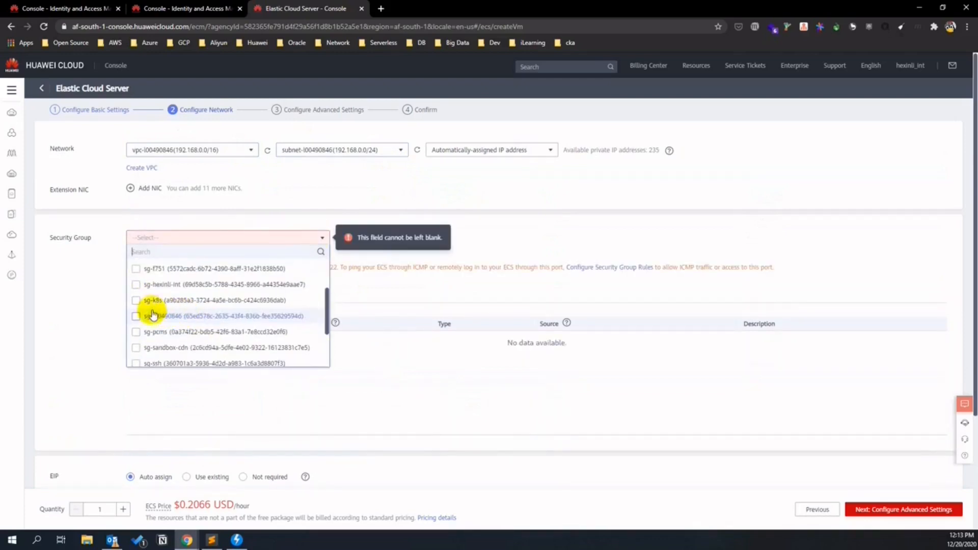
click(136, 316)
click(74, 321)
- Set EIP to Not required and move on to advanced settings
scroll(229, 411, down, 3)
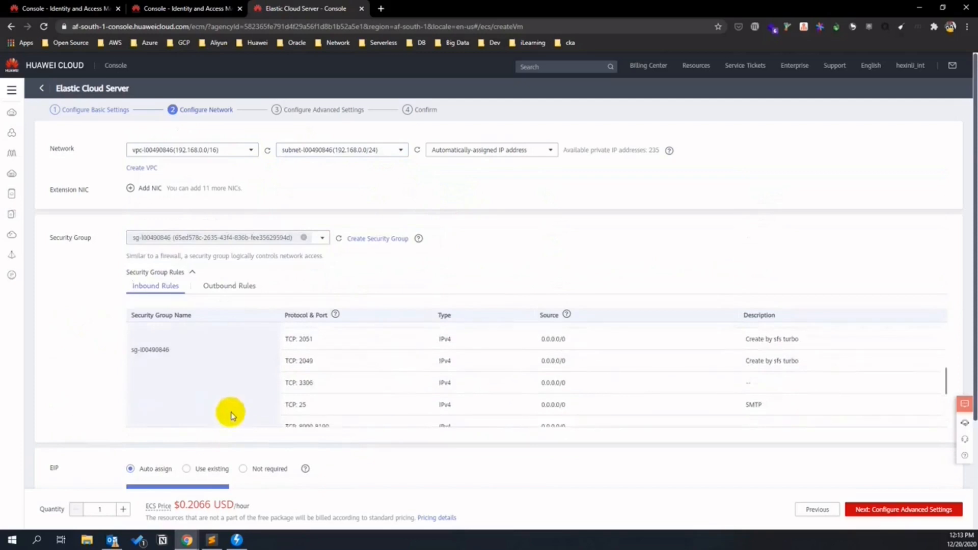
scroll(395, 430, down, 3)
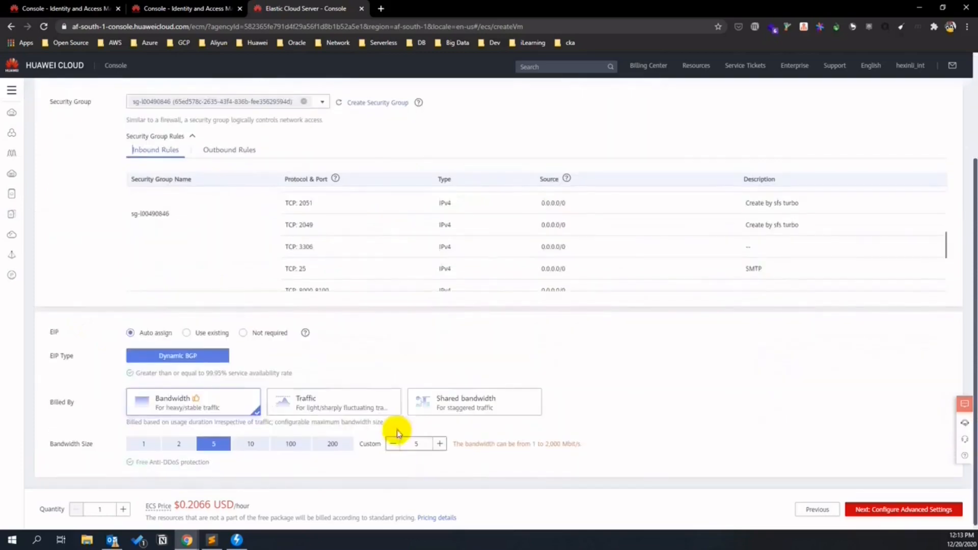
click(243, 333)
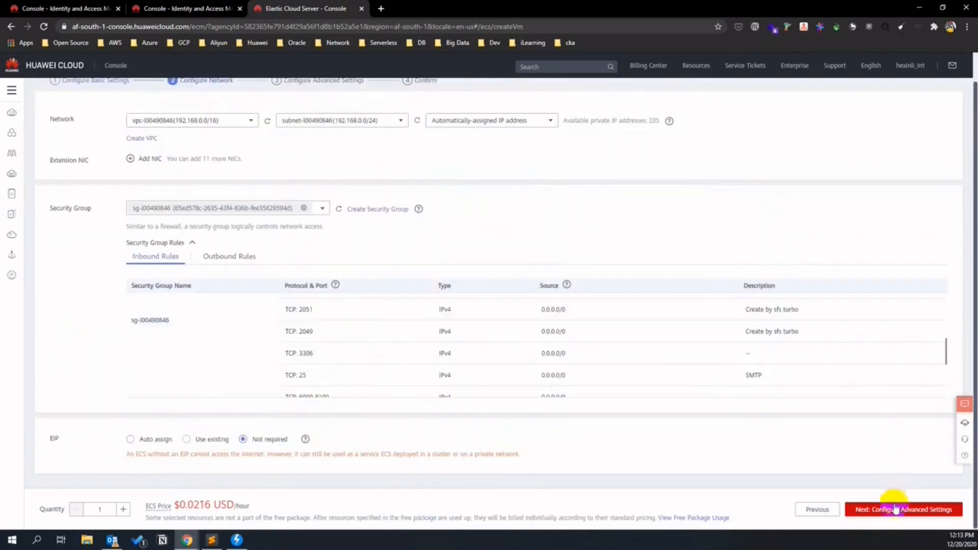
click(889, 509)
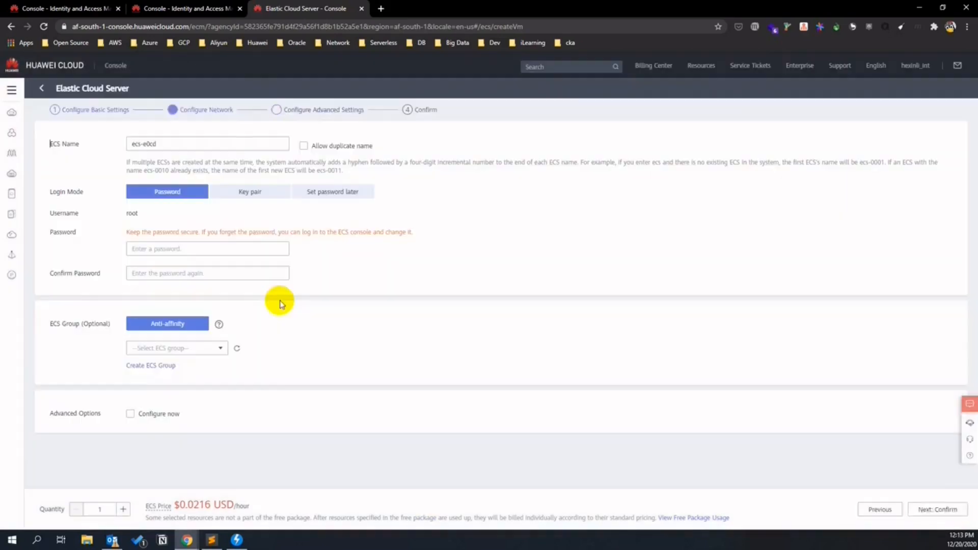
- Name the server ecs-test-project-A, use existing key pair login, and acknowledge holding the private key
drag(141, 143, 187, 145)
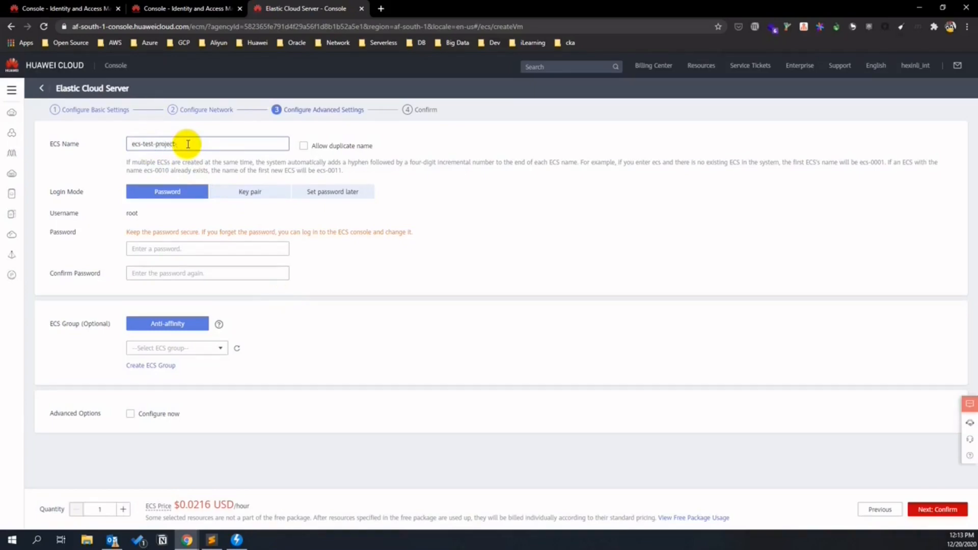
click(266, 194)
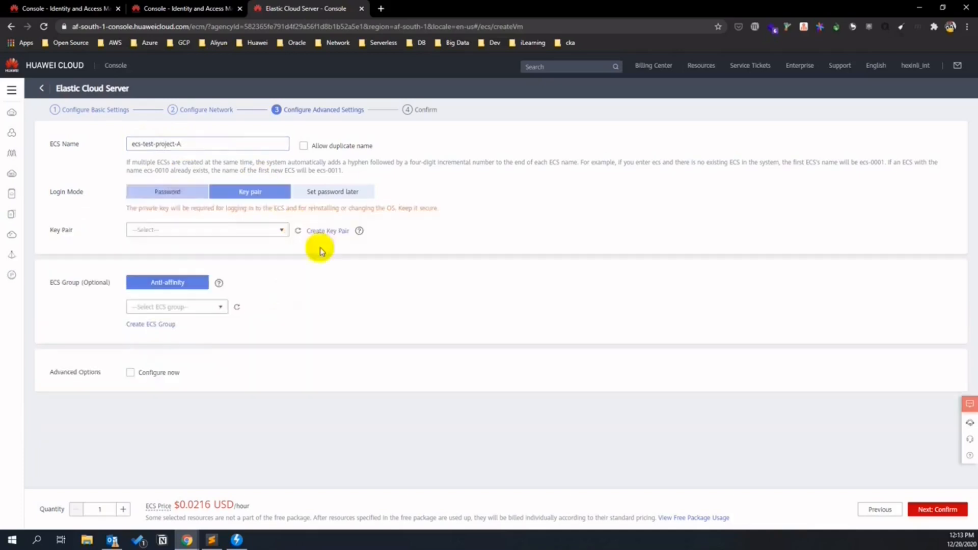
click(273, 233)
click(212, 246)
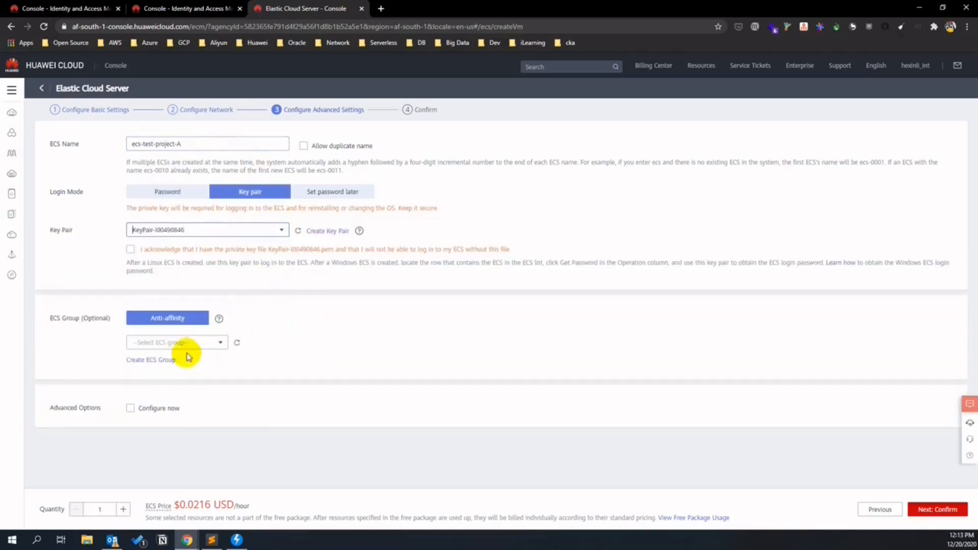
click(935, 511)
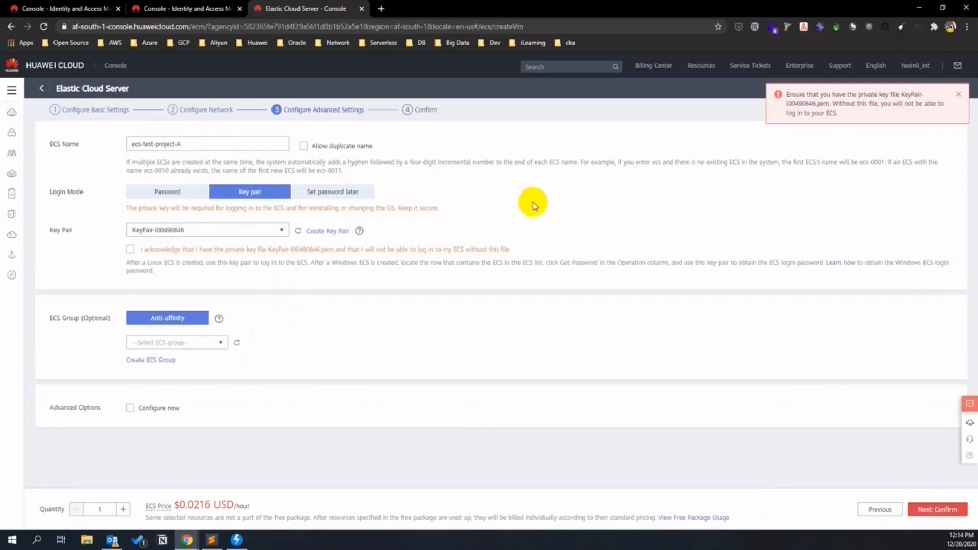
click(132, 250)
click(942, 509)
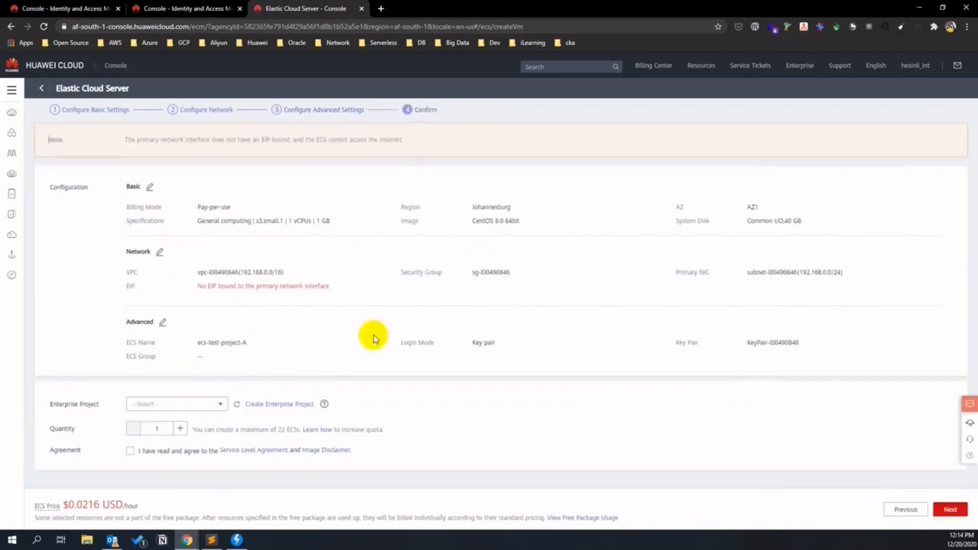
- Assign ecs-test-project-A to ent_project_A, accept the agreement, submit, and return to the ECS list
click(182, 404)
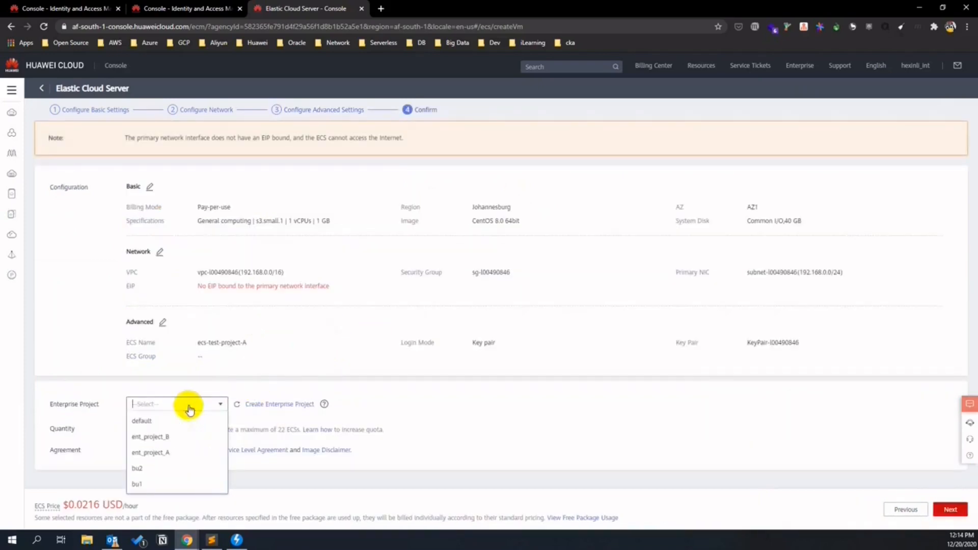
click(188, 453)
click(128, 451)
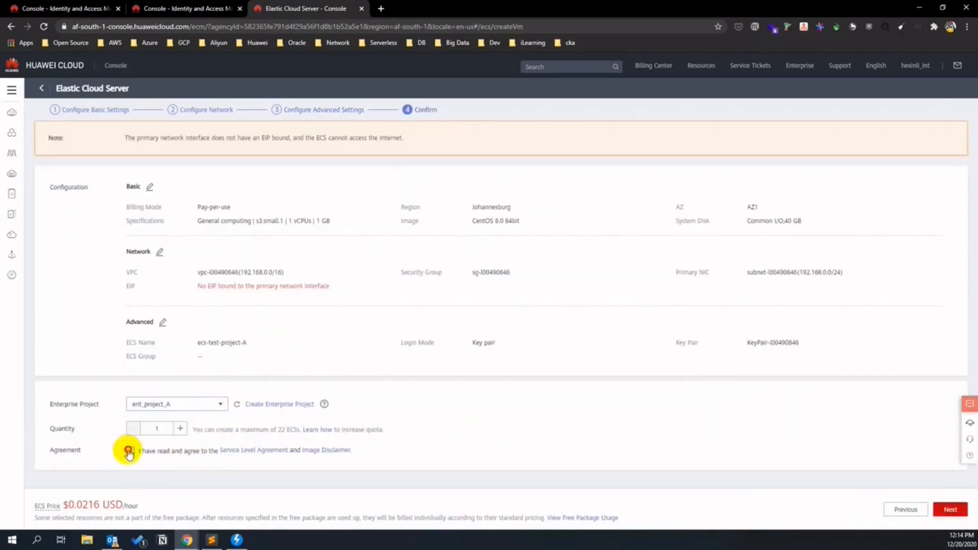
click(953, 511)
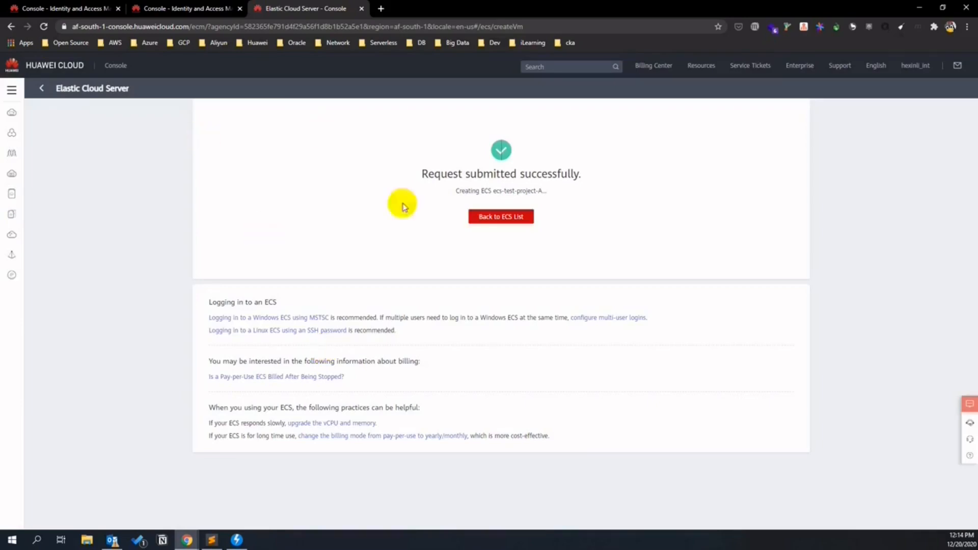
click(501, 217)
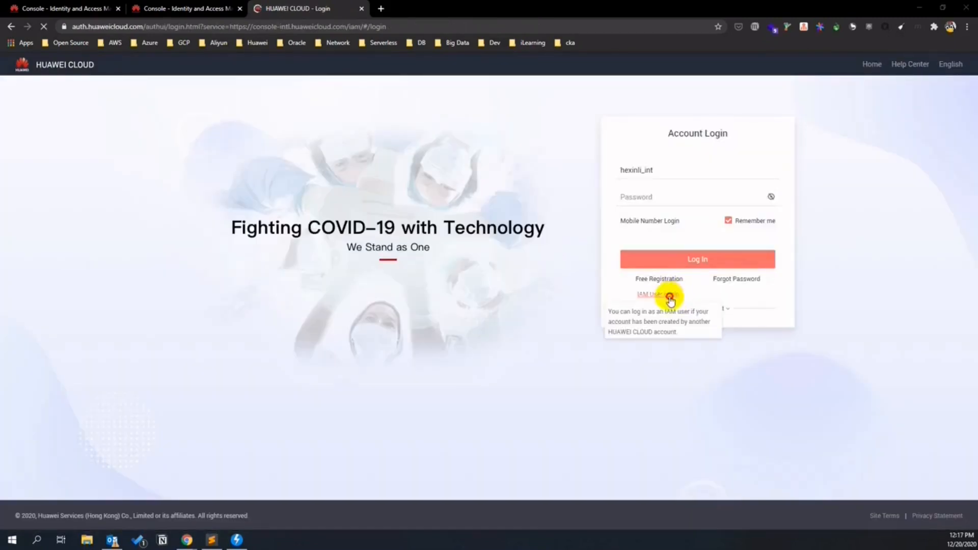
- Sign in through IAM User Login with the pasted IAM user name and its password
click(665, 295)
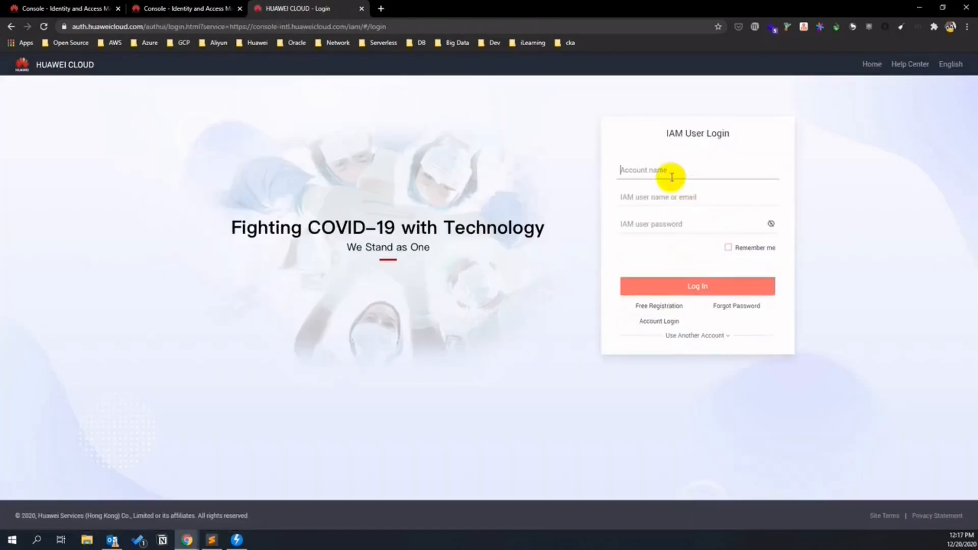
mouse_move(630, 169)
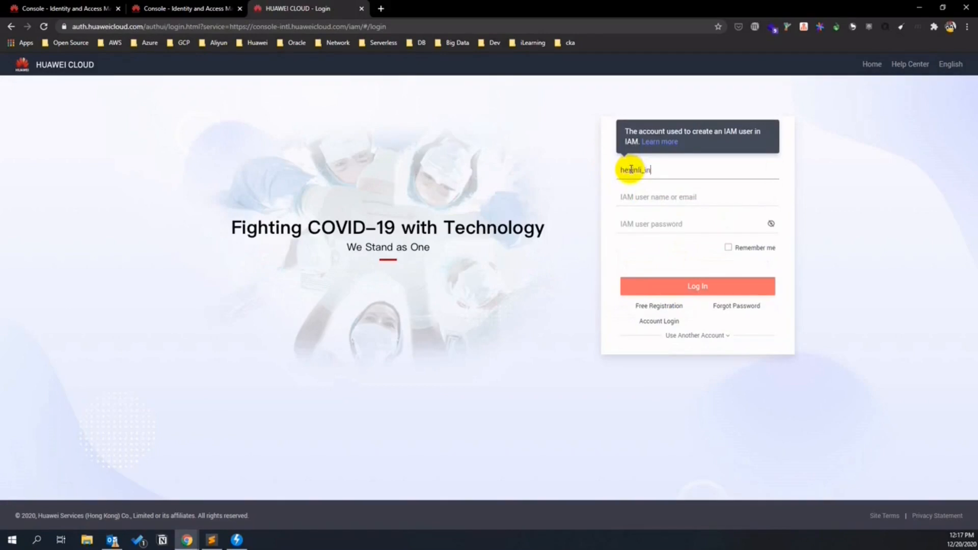
text(ent_project_B_fin_user)
key(Tab)
text(••)
key(BackSpace)
key(BackSpace)
text(•••)
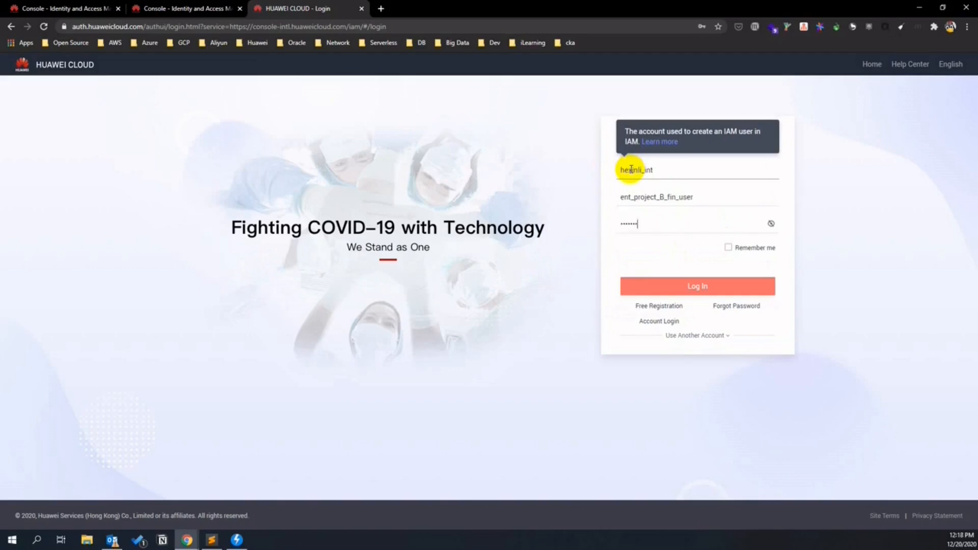
click(689, 288)
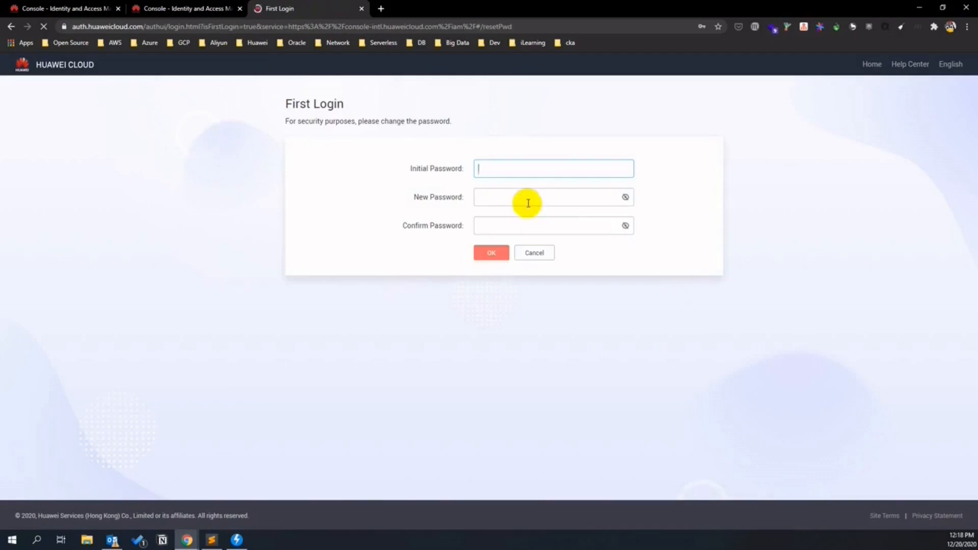
- On the First Login page, enter the initial password, new password and its confirmation
click(528, 204)
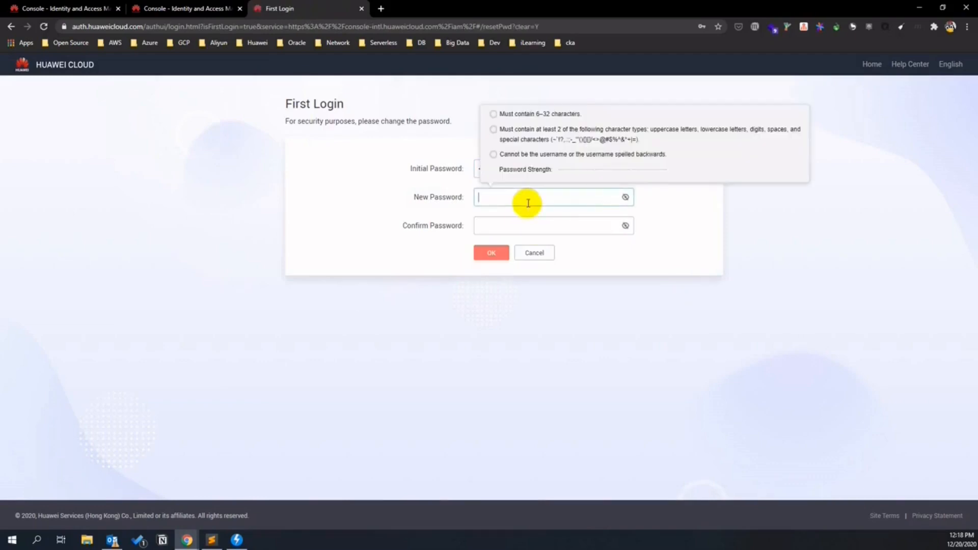
text(••••••••)
key(Tab)
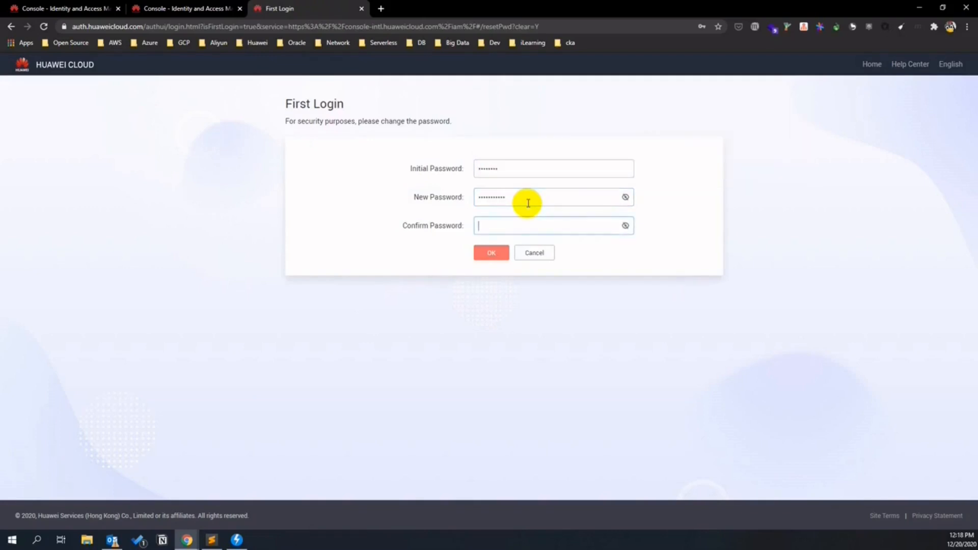
text(•••••••)
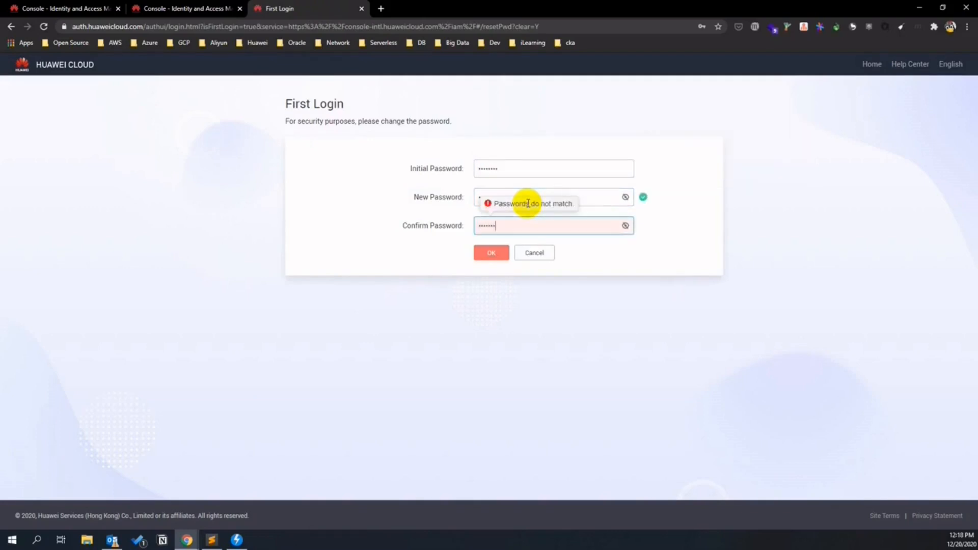
text(••••)
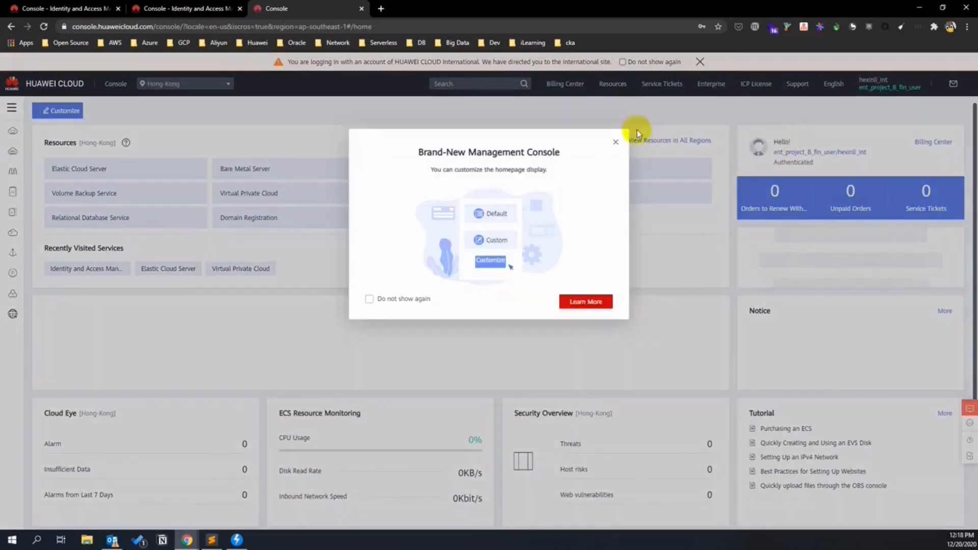
- In Enterprise Project Management, check that ent_project_B's expenditures show an insufficient-permissions error
click(616, 142)
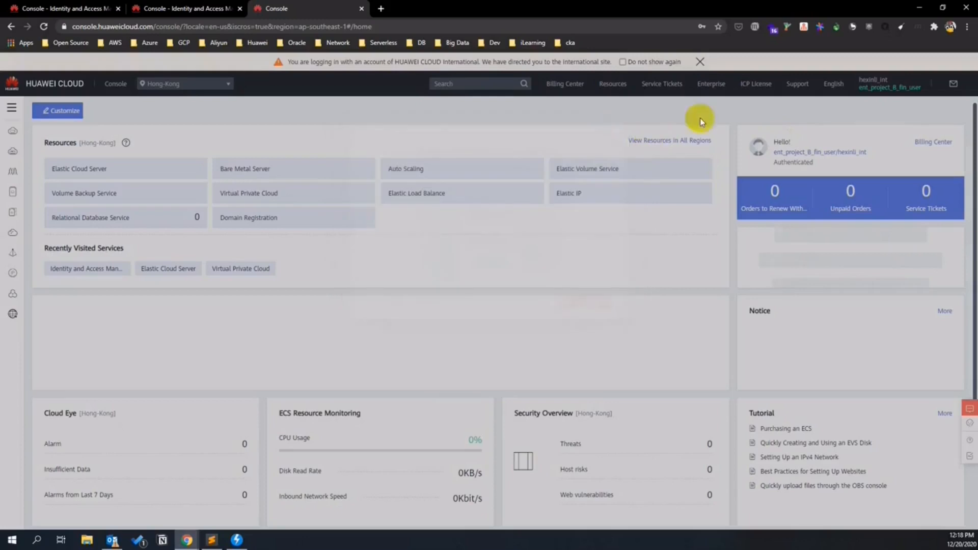
mouse_move(719, 91)
click(687, 127)
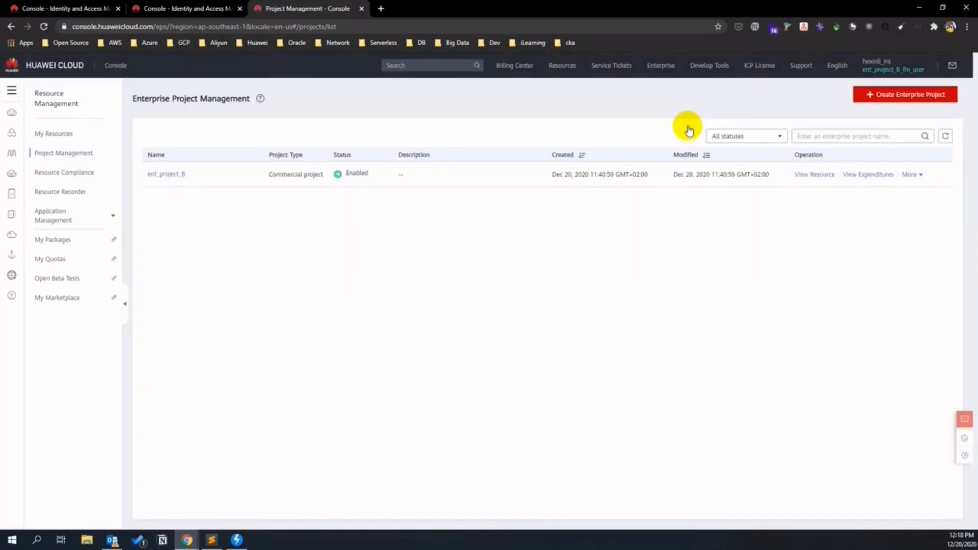
click(855, 182)
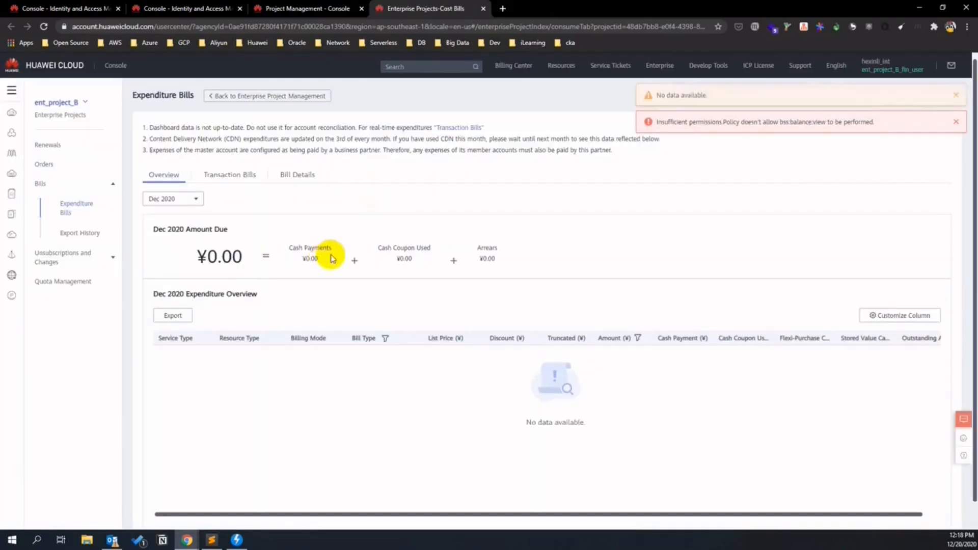
drag(787, 122, 675, 121)
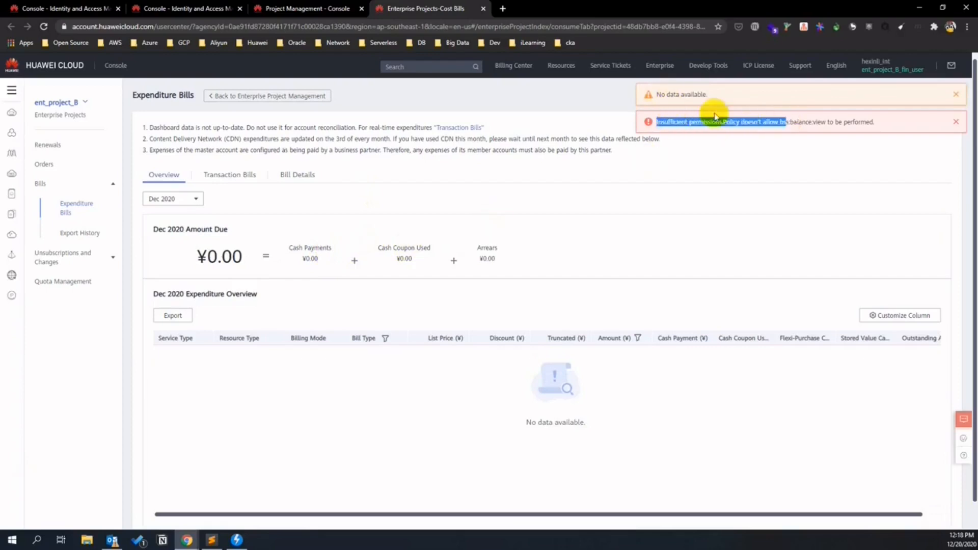
click(706, 140)
click(307, 8)
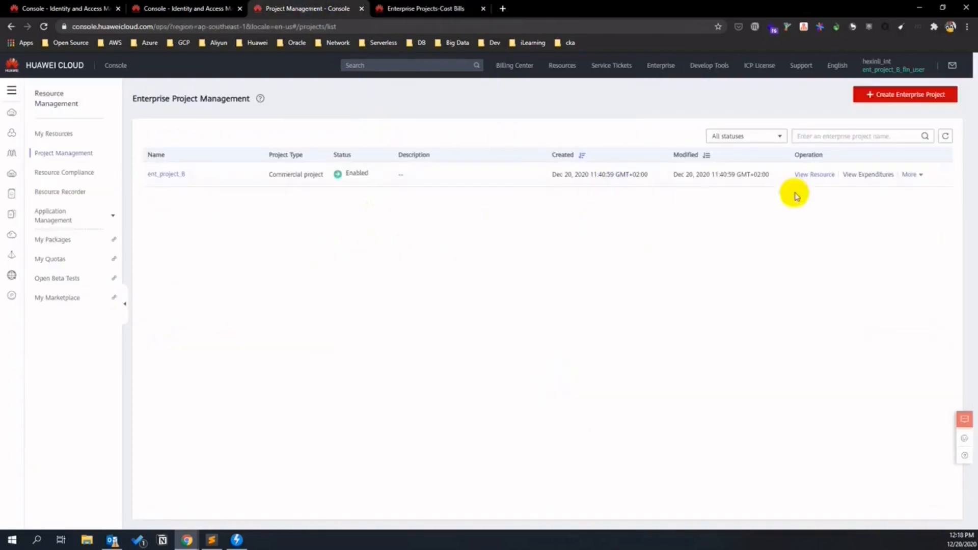
- Check that ent_project_B's resource list also fails with a permission error
click(805, 174)
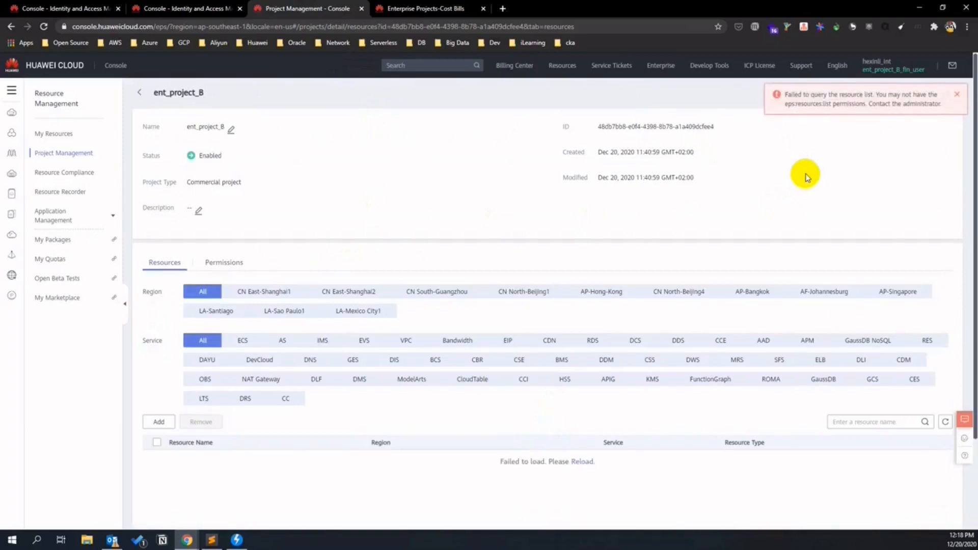
drag(914, 102, 834, 96)
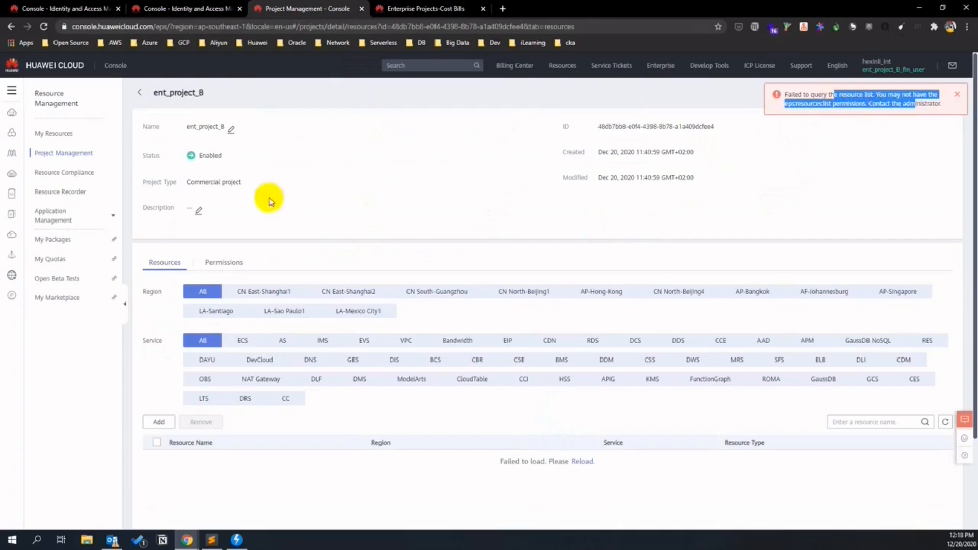
mouse_move(657, 66)
click(630, 110)
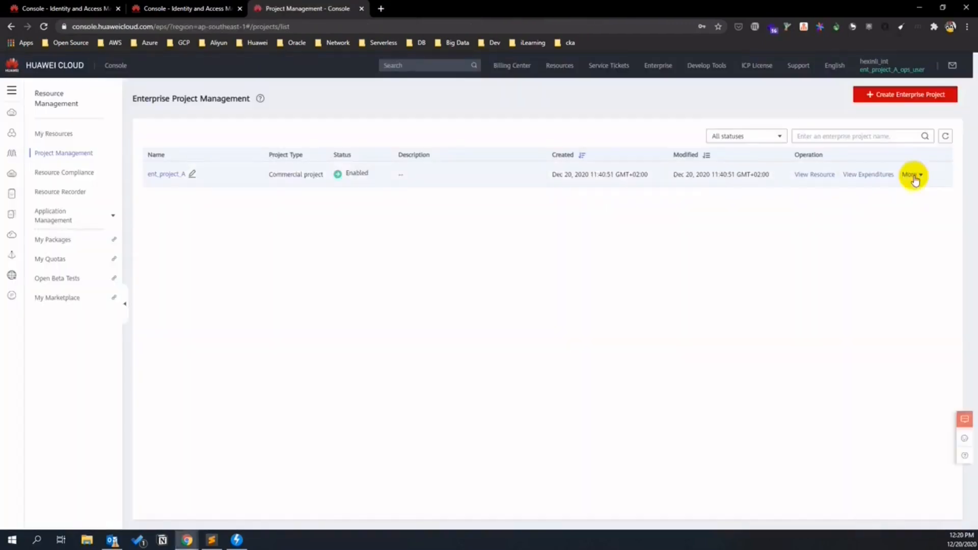
- In ent_project_A's user groups, try removing ent_project_A_dev and note the failure message
mouse_move(913, 174)
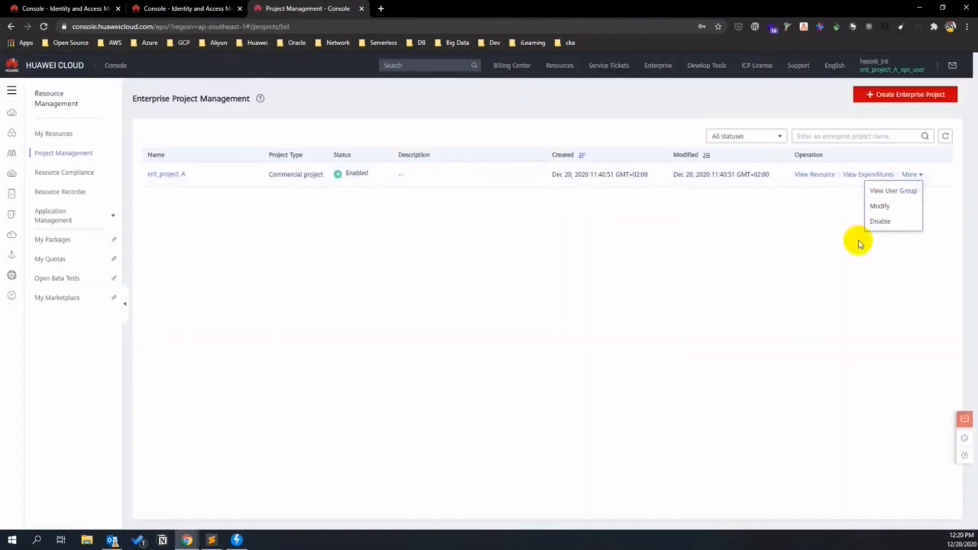
click(895, 193)
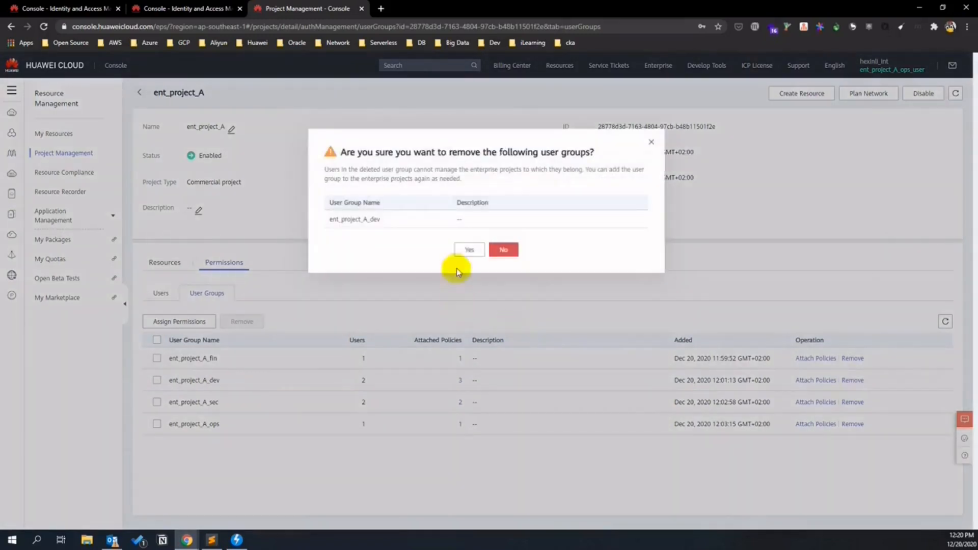
click(468, 250)
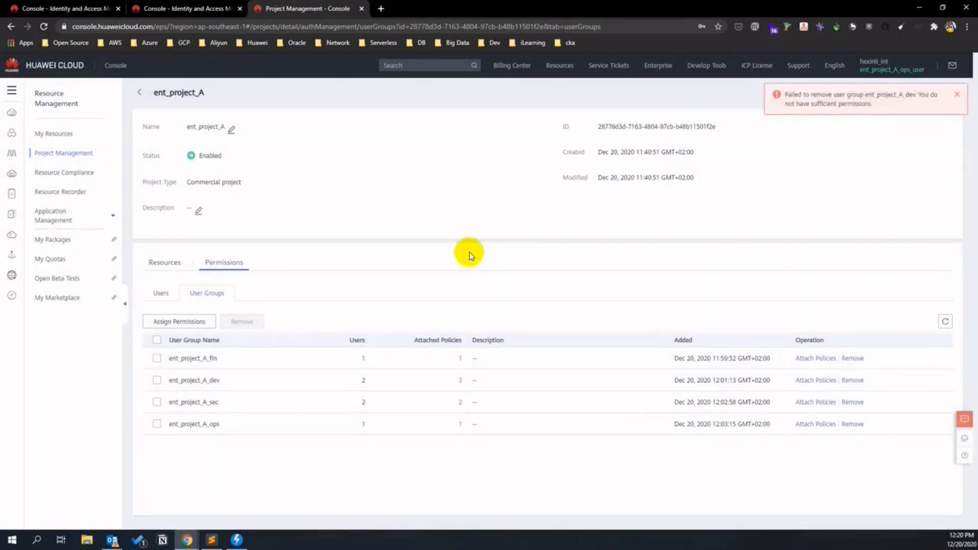
drag(873, 105, 817, 97)
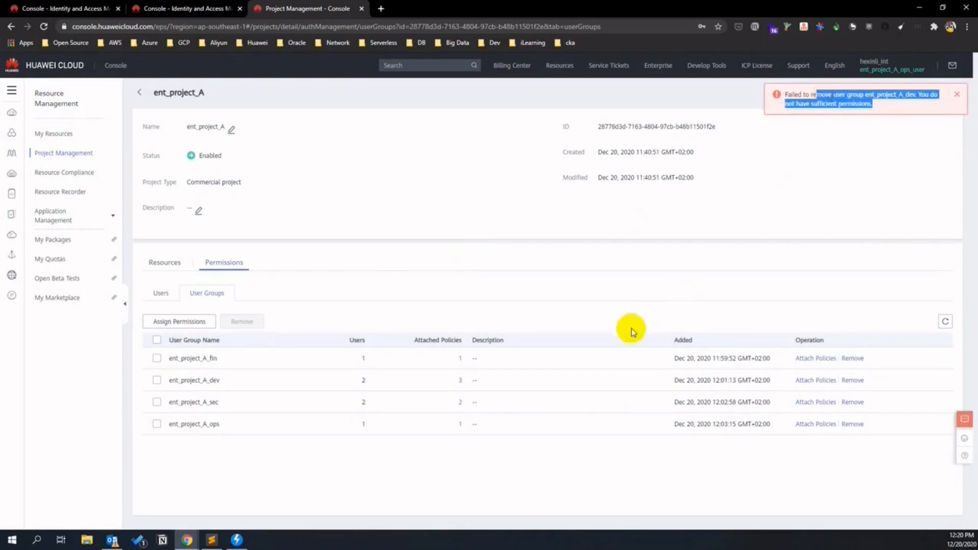
click(605, 376)
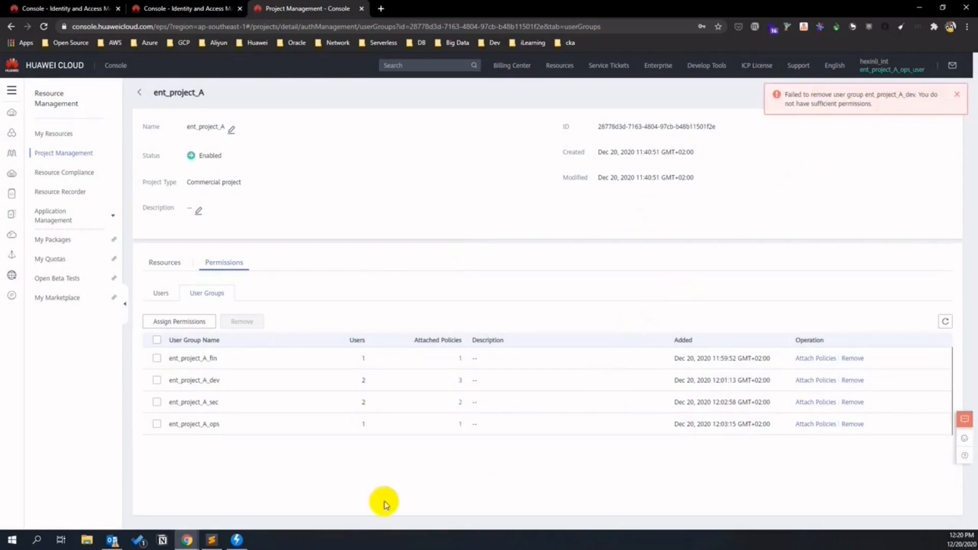
- Try attaching policies to the ent_project_A_fin group, note the error, and cancel
click(816, 359)
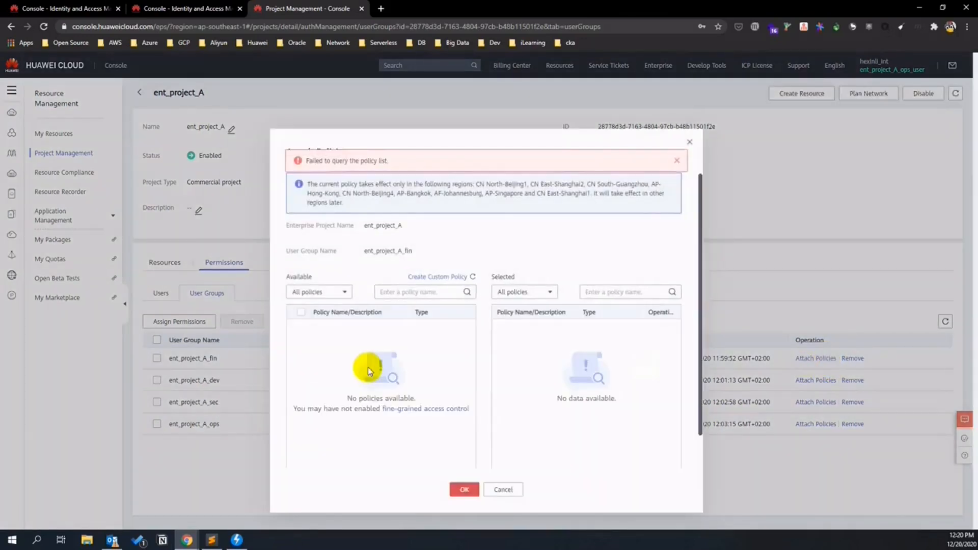
drag(408, 160, 314, 160)
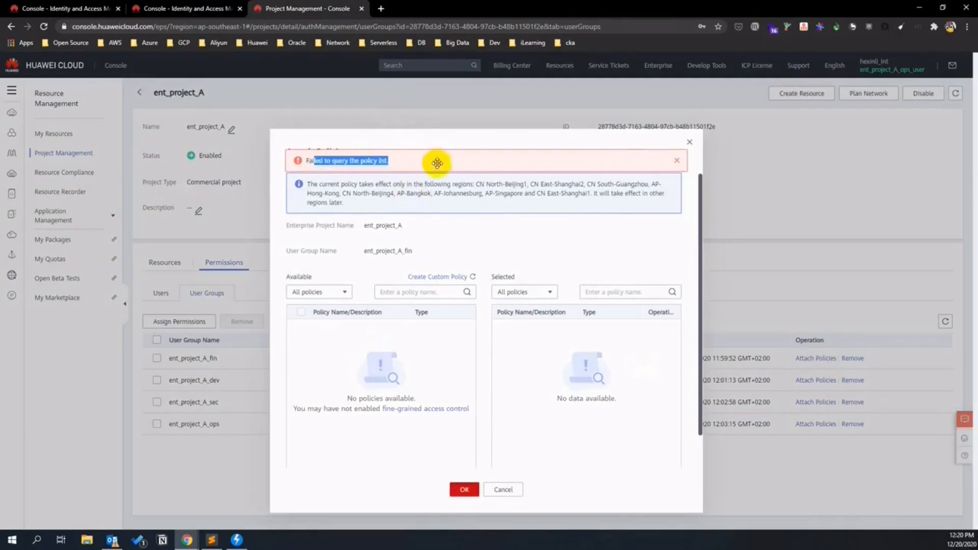
click(499, 487)
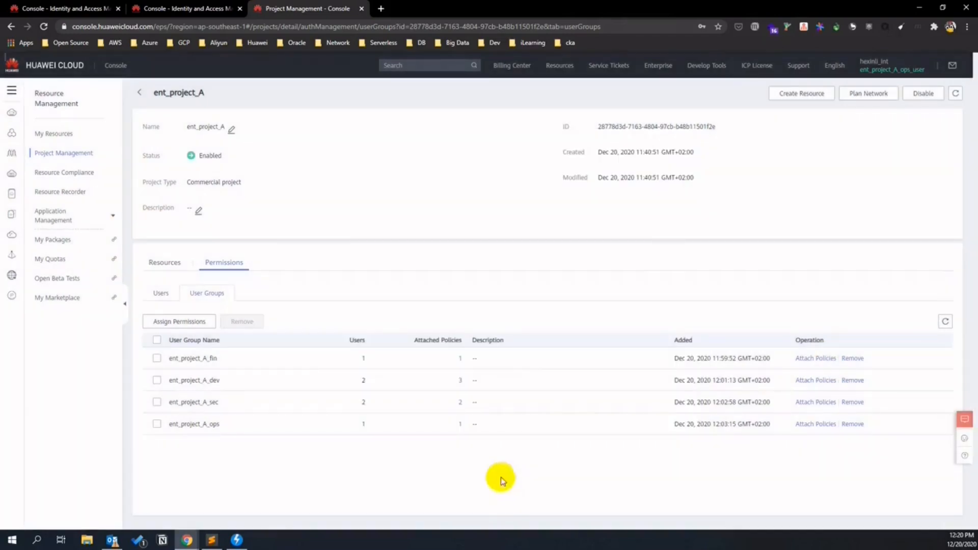
- View ent_project_A's Users and Resources tabs, then log out of the ops user
click(169, 294)
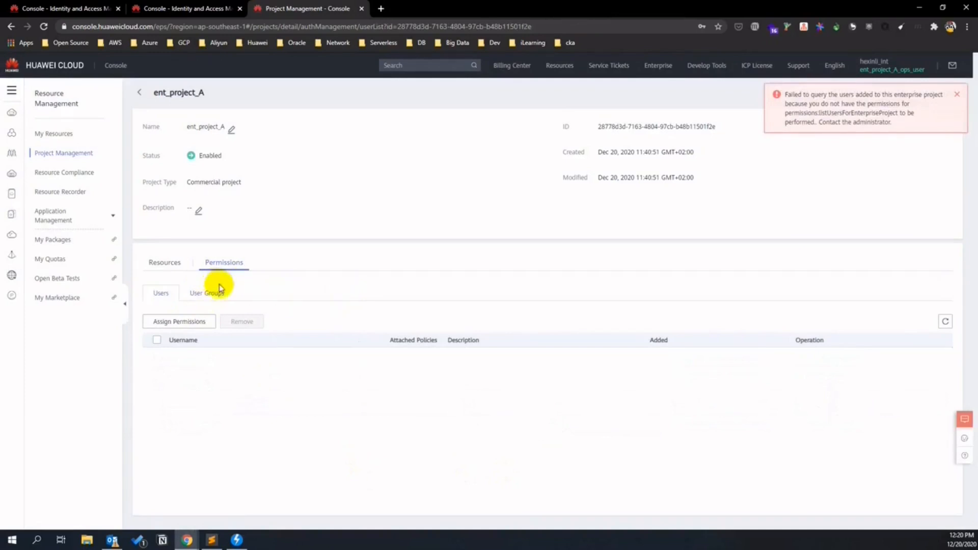
click(164, 263)
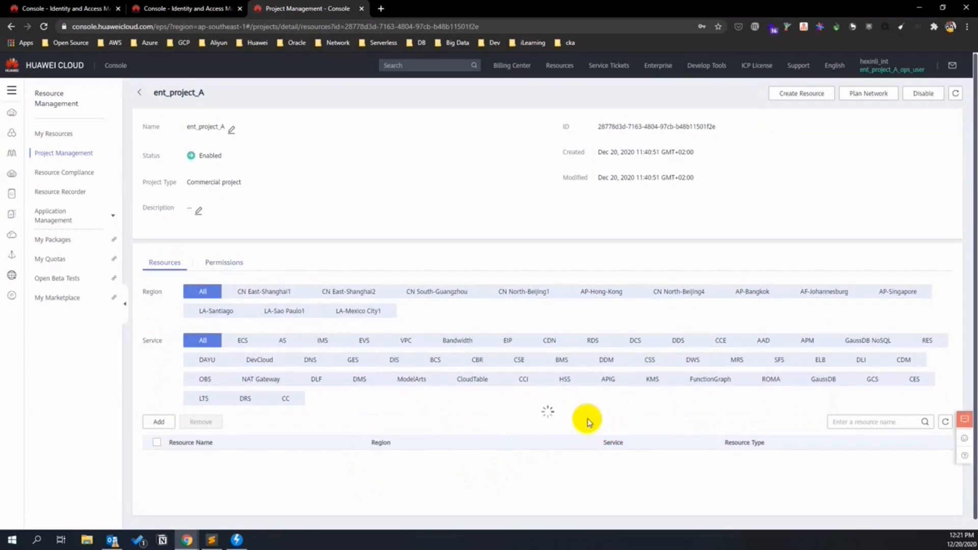
scroll(588, 422, down, 1)
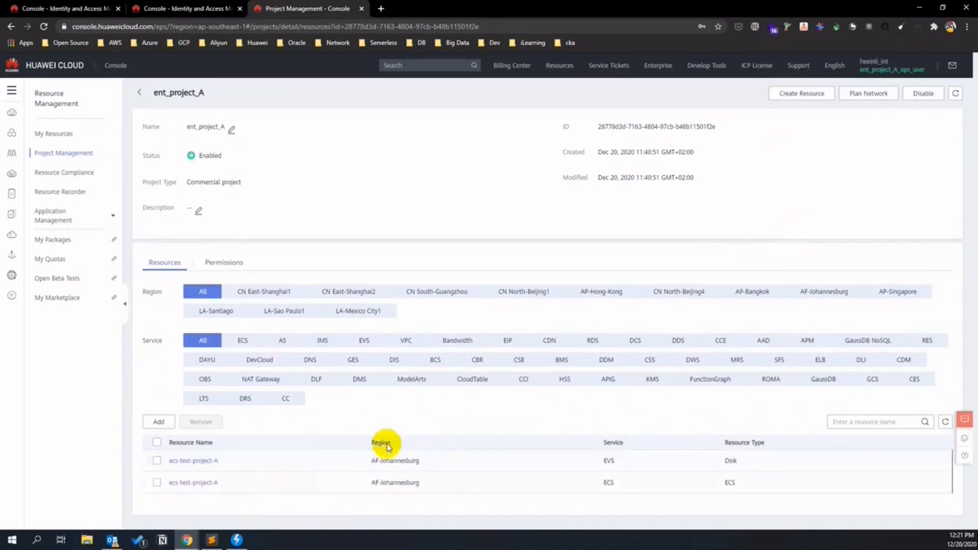
click(937, 65)
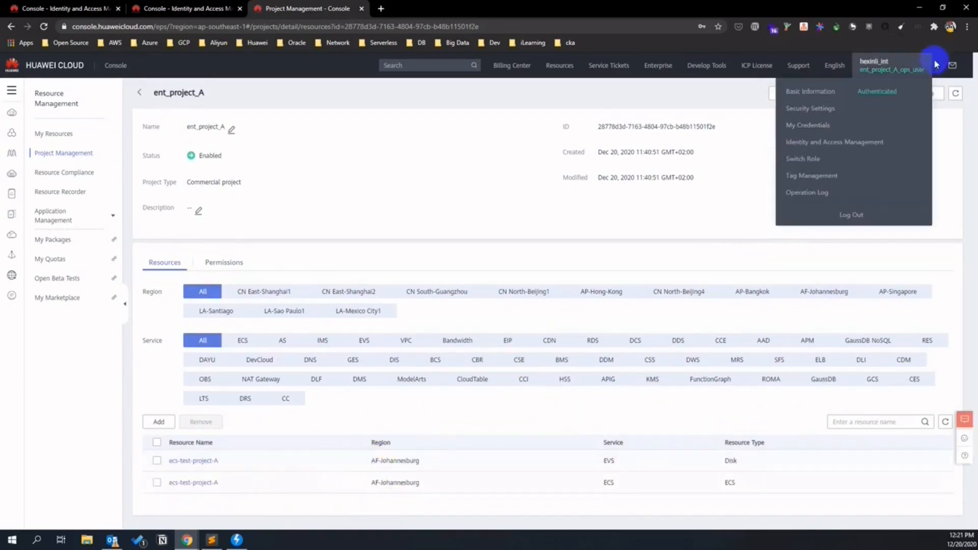
click(859, 214)
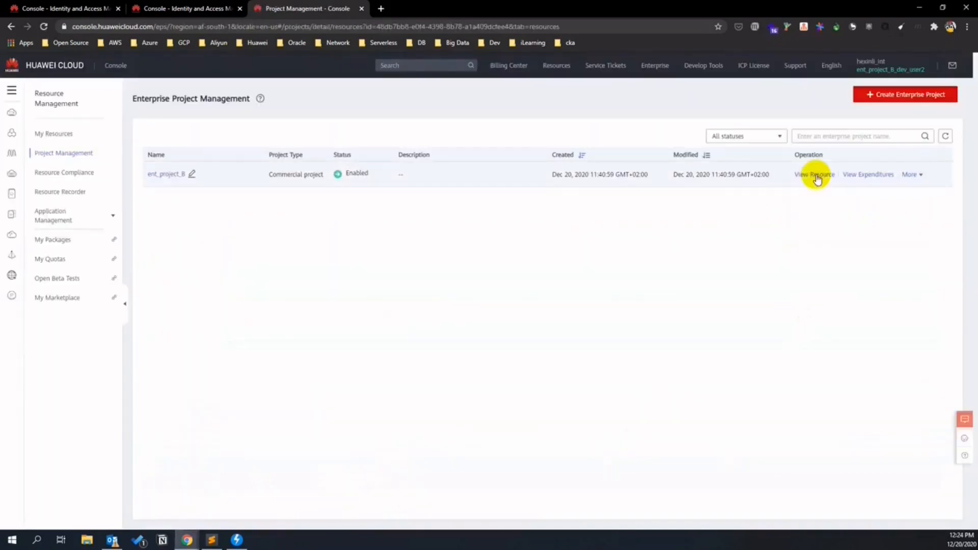
- Open ent_project_B's resource list, read its load error, and filter to AF-Johannesburg
click(814, 175)
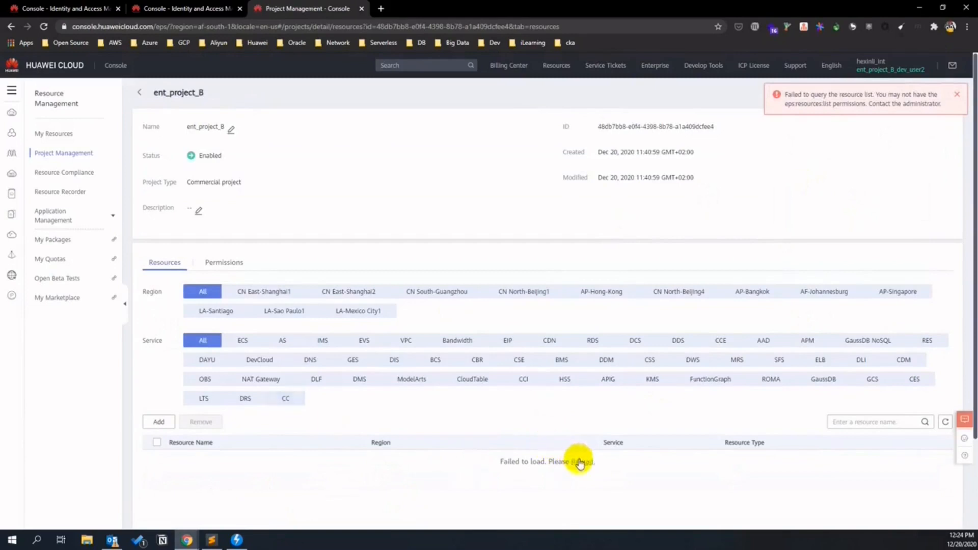
drag(941, 104, 840, 95)
click(822, 105)
drag(907, 104, 847, 105)
click(827, 105)
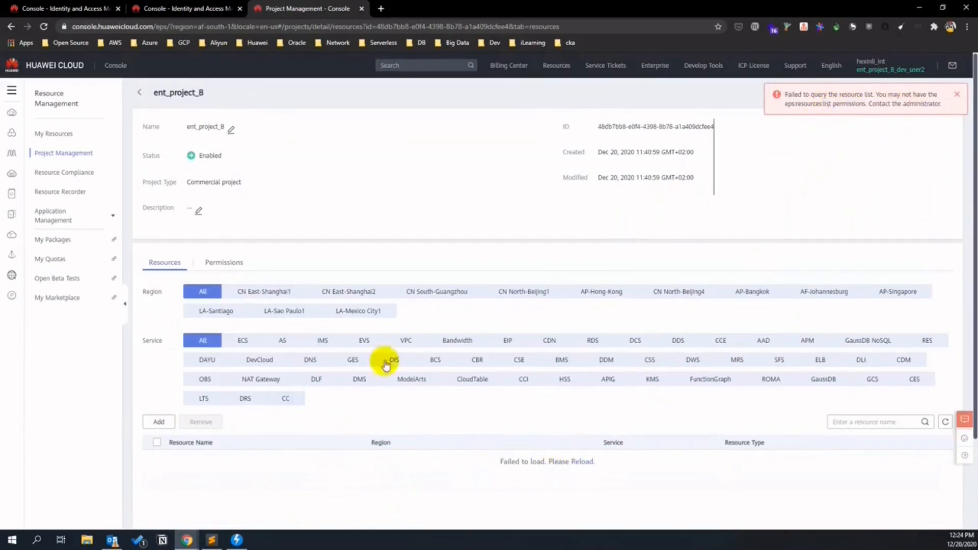
scroll(355, 379, down, 3)
scroll(360, 391, up, 3)
click(702, 221)
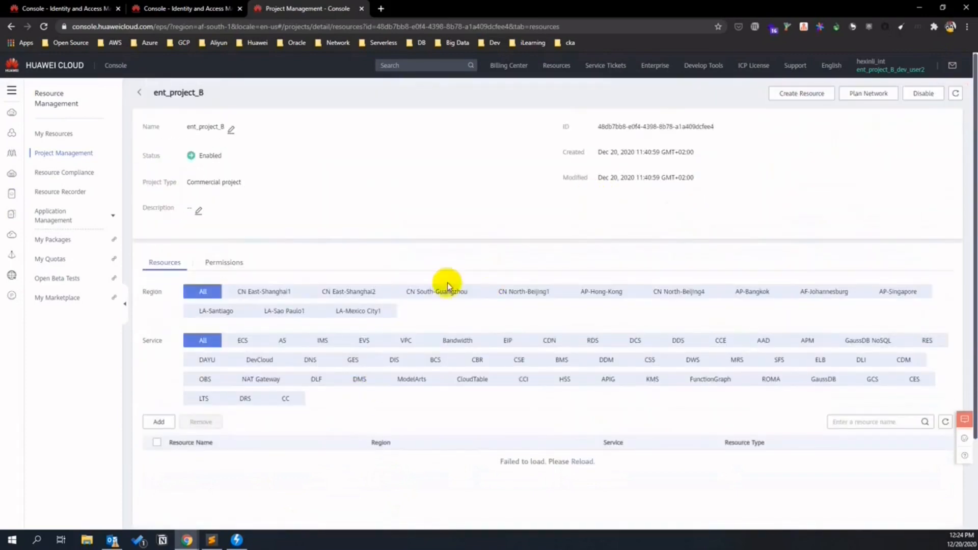
click(821, 292)
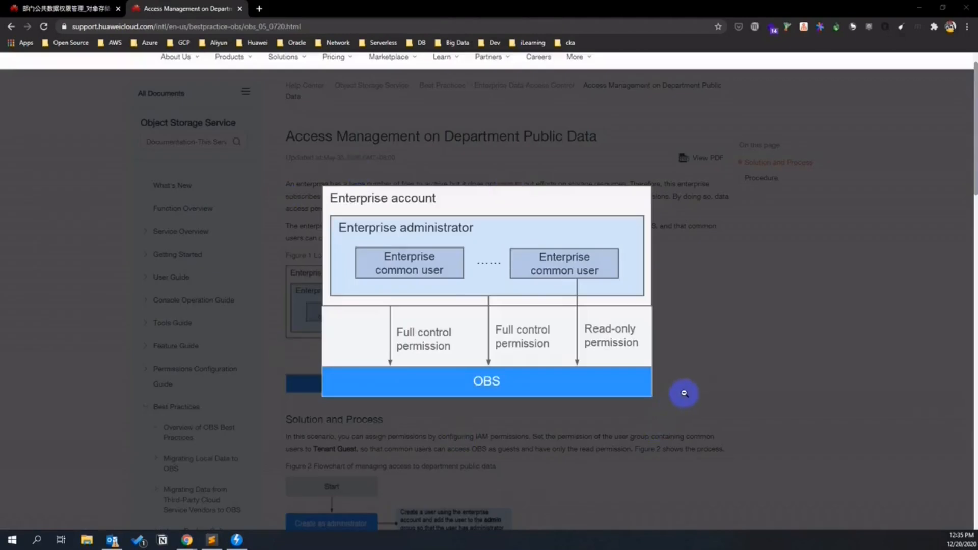
- Close the enlarged permission figure and enlarge the Solution and Process flowchart
click(681, 395)
scroll(572, 384, down, 4)
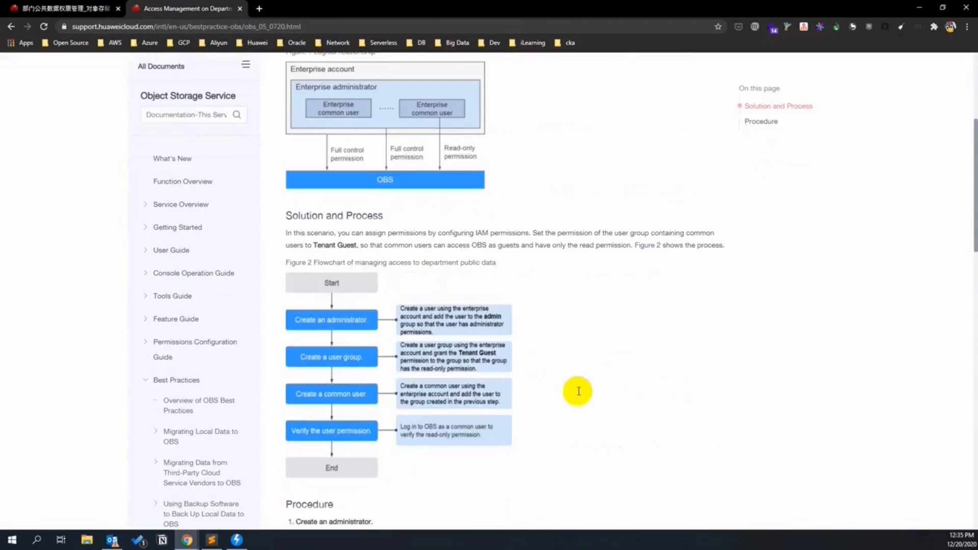
click(445, 340)
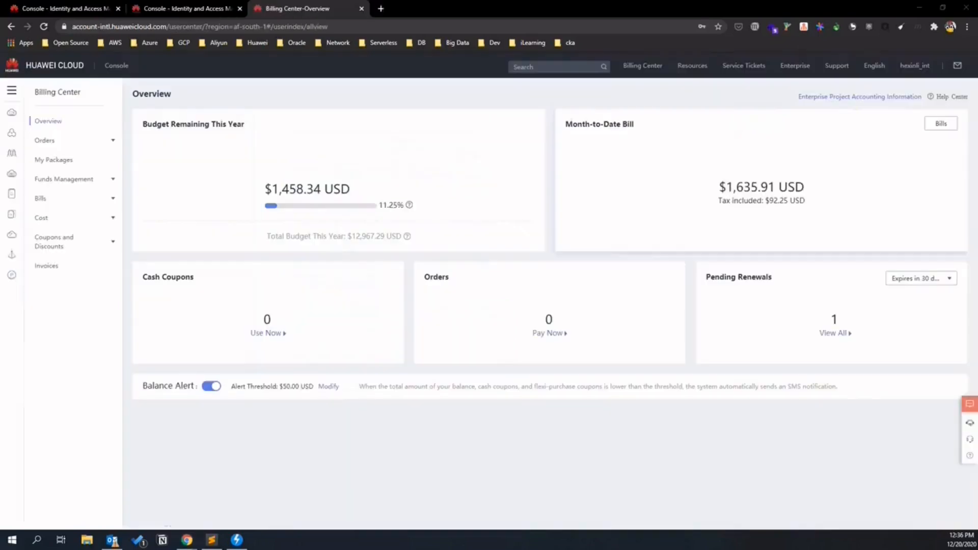
- In IAM Users, start a new user named obs_admin with a console password
click(920, 69)
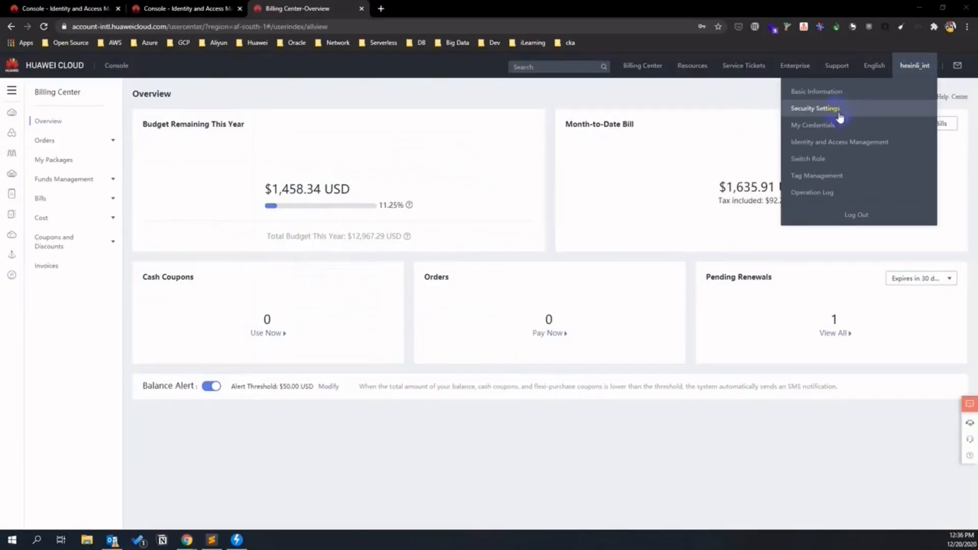
click(832, 143)
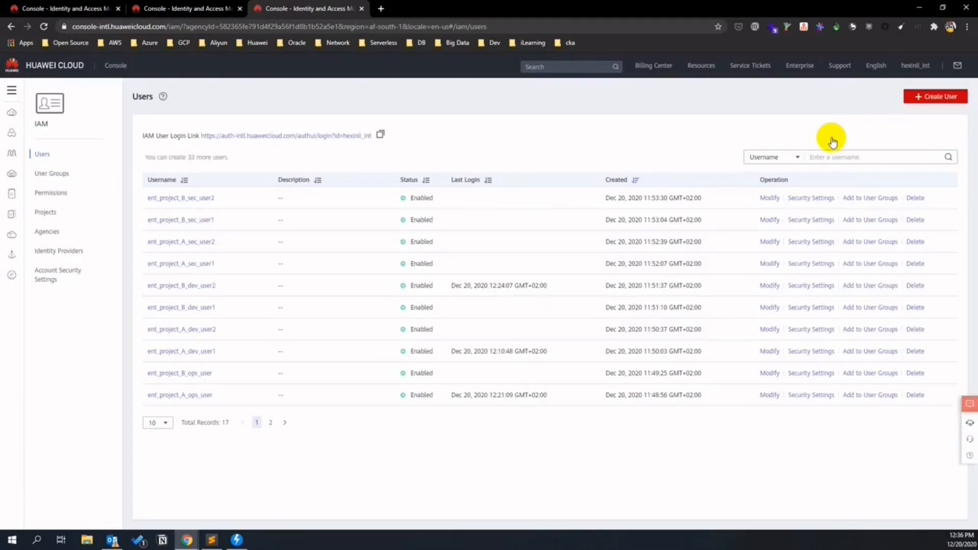
click(919, 96)
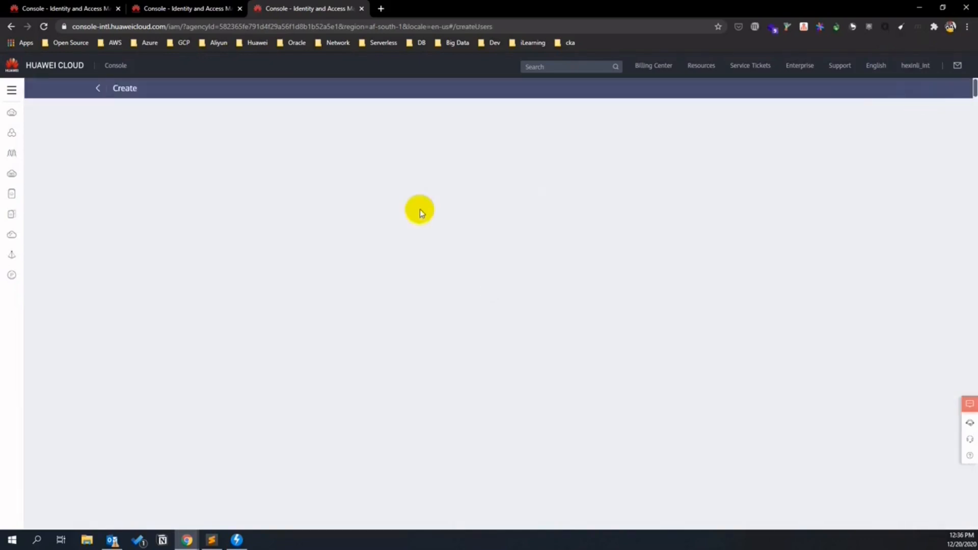
click(211, 190)
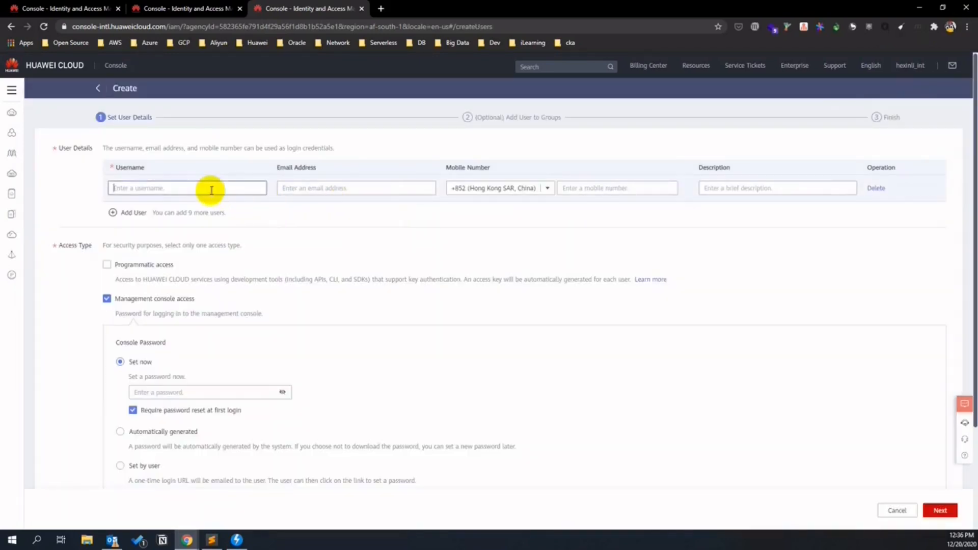
text(ombs)
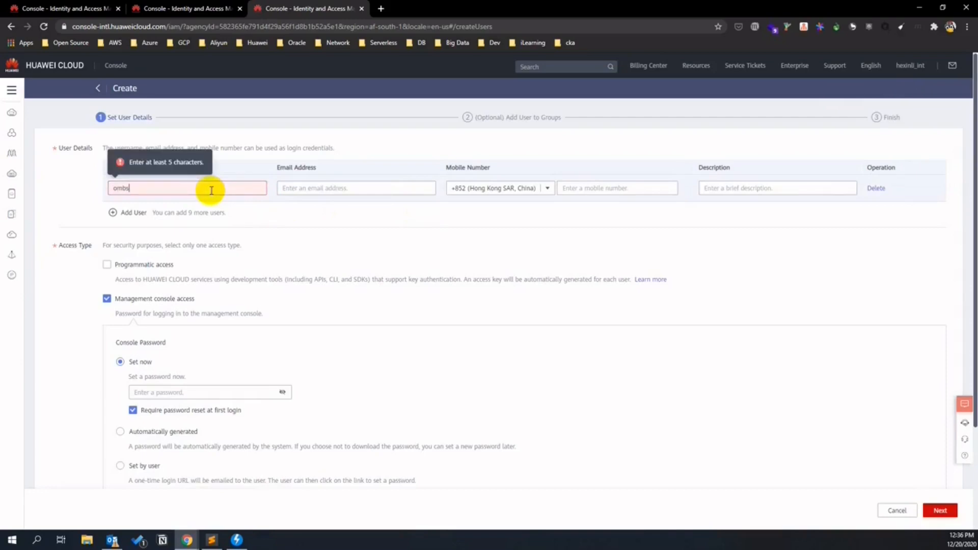
text(_admin)
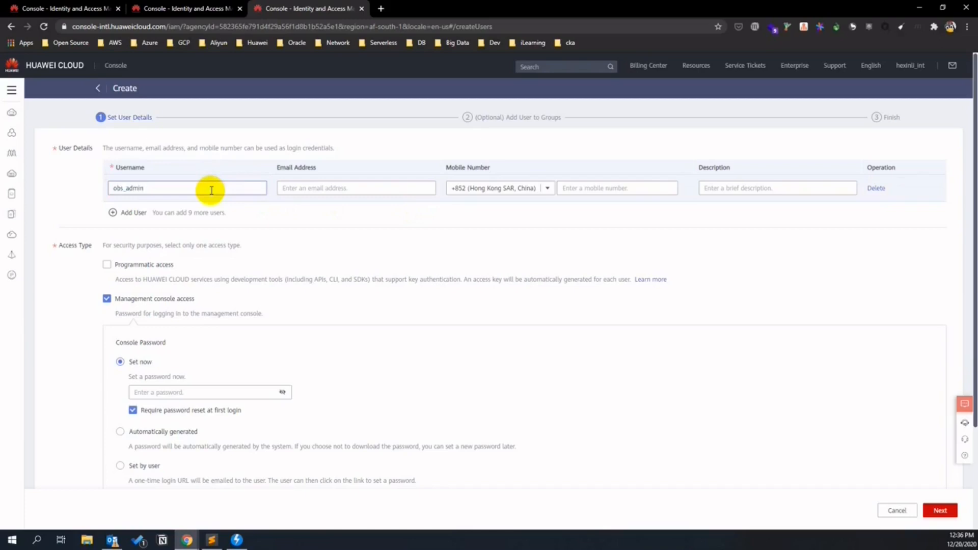
click(356, 231)
scroll(158, 285, down, 2)
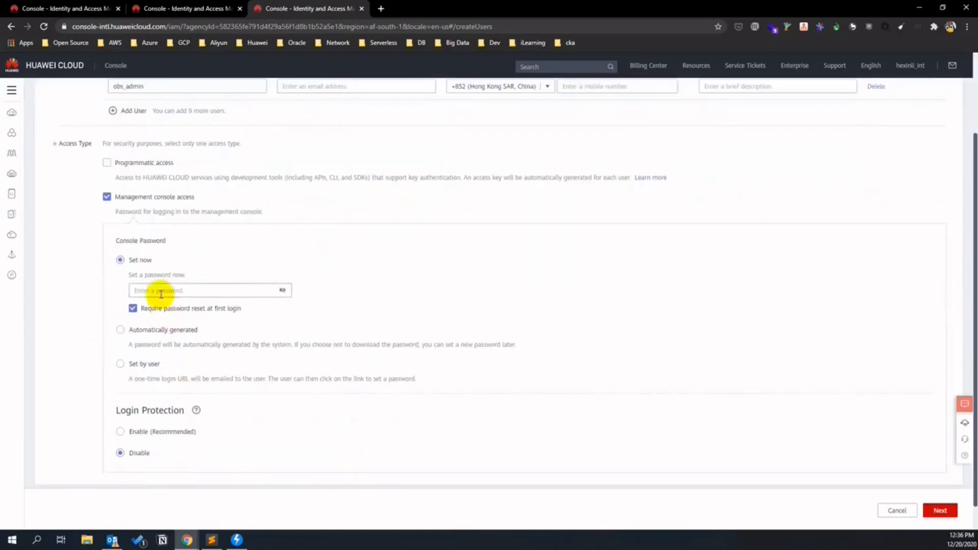
click(161, 291)
text(********)
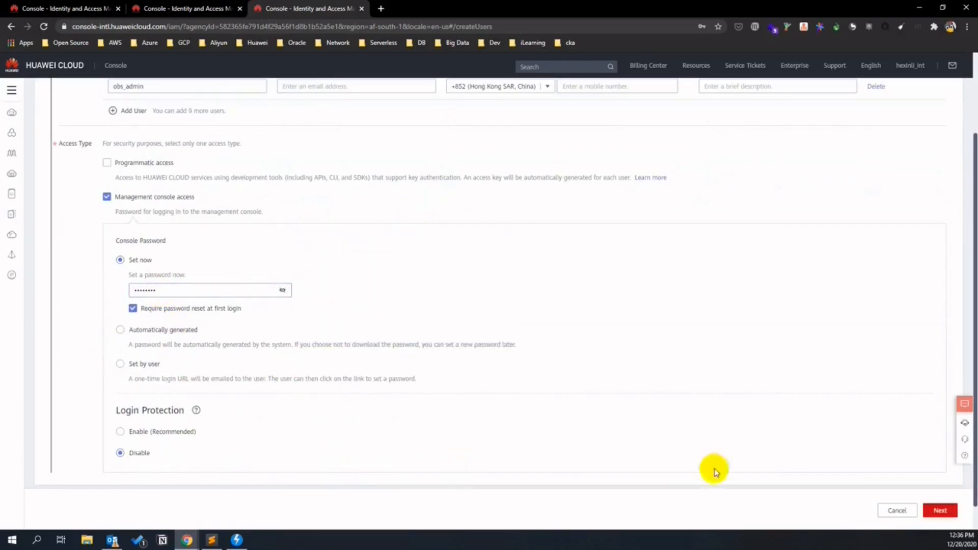
- Add obs_admin to the admin group, create the user, and open the User Groups list
click(941, 510)
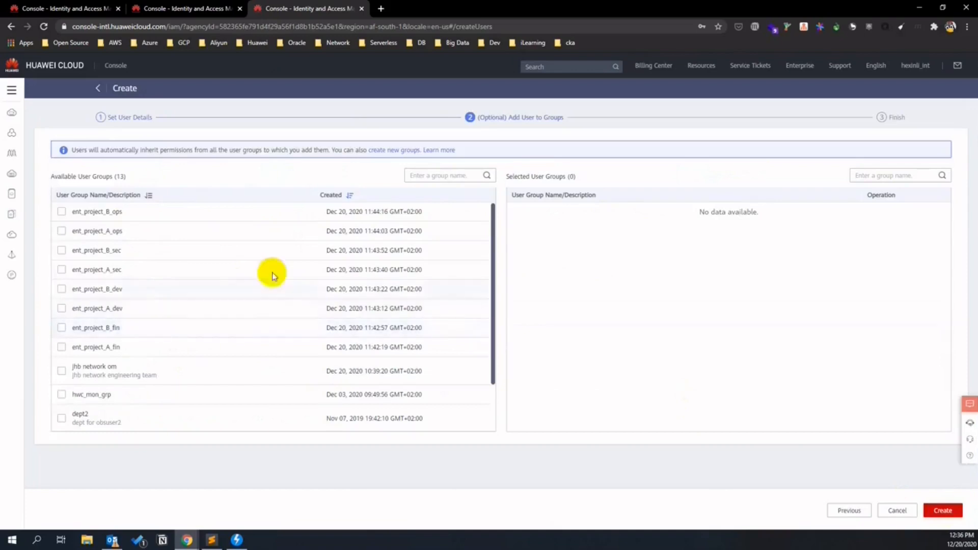
click(433, 177)
text(admin)
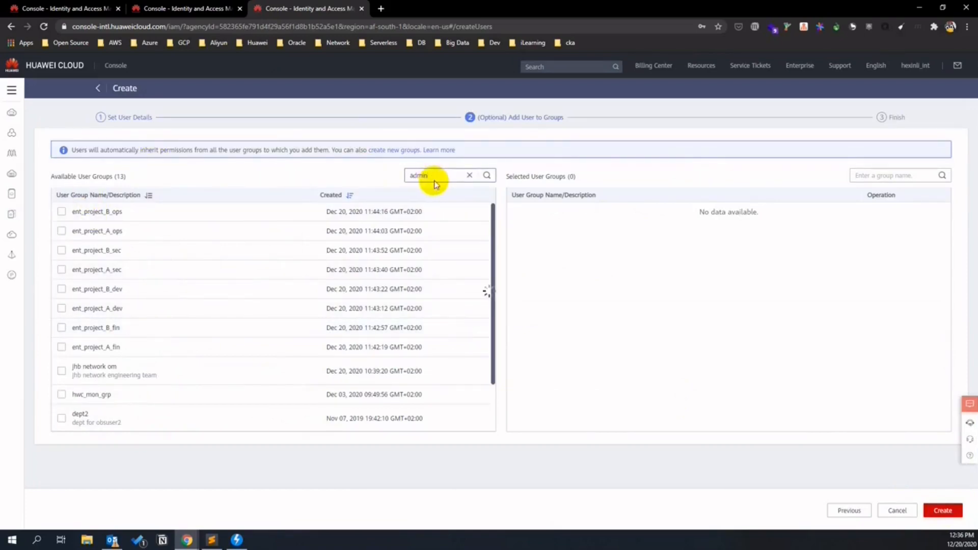
click(486, 175)
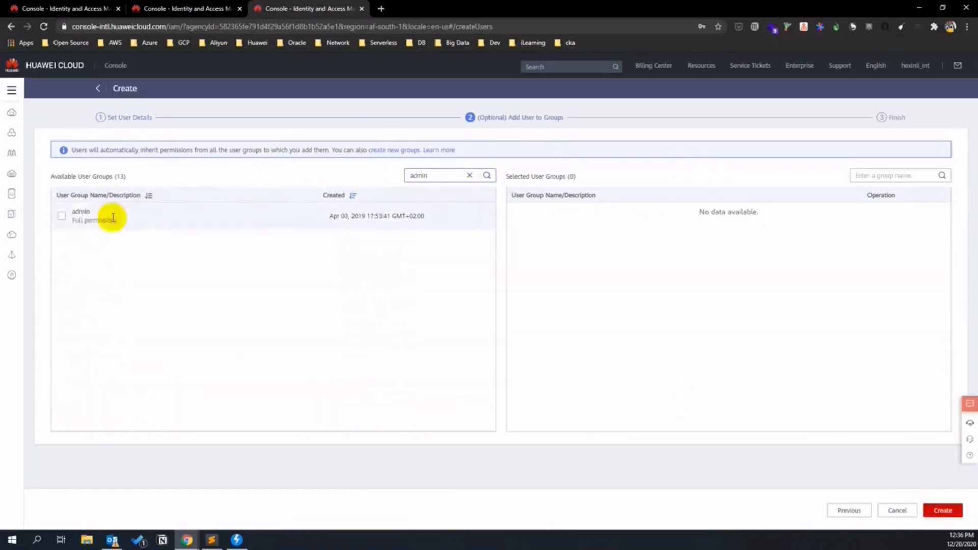
click(61, 217)
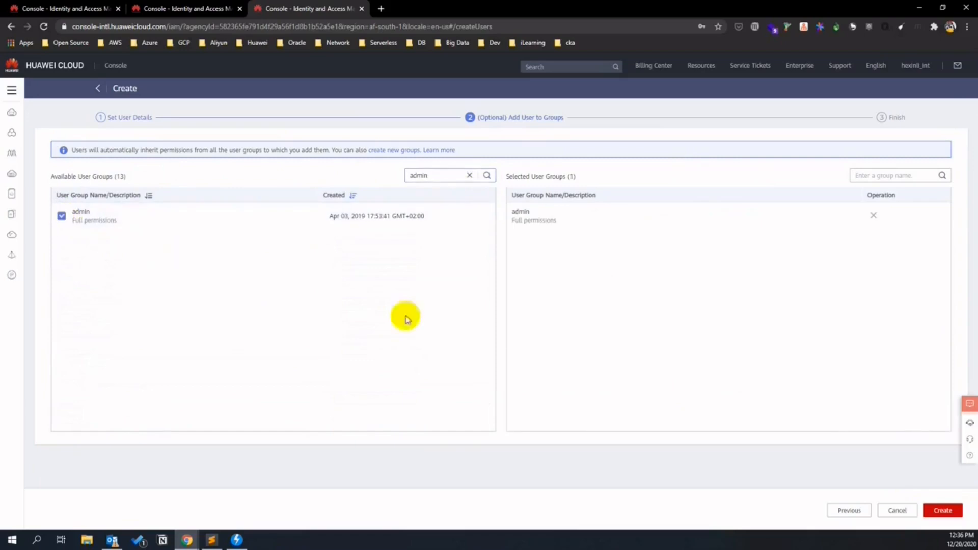
click(943, 510)
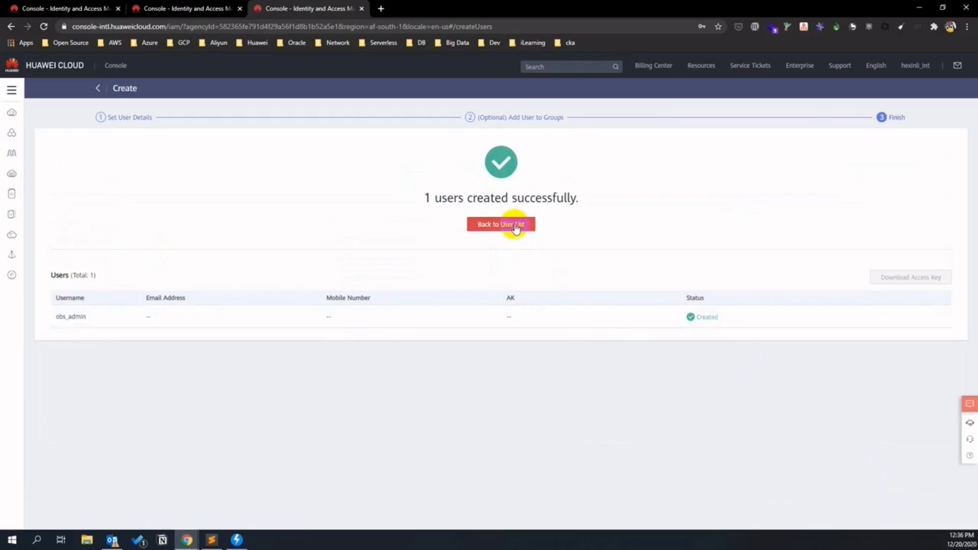
click(516, 226)
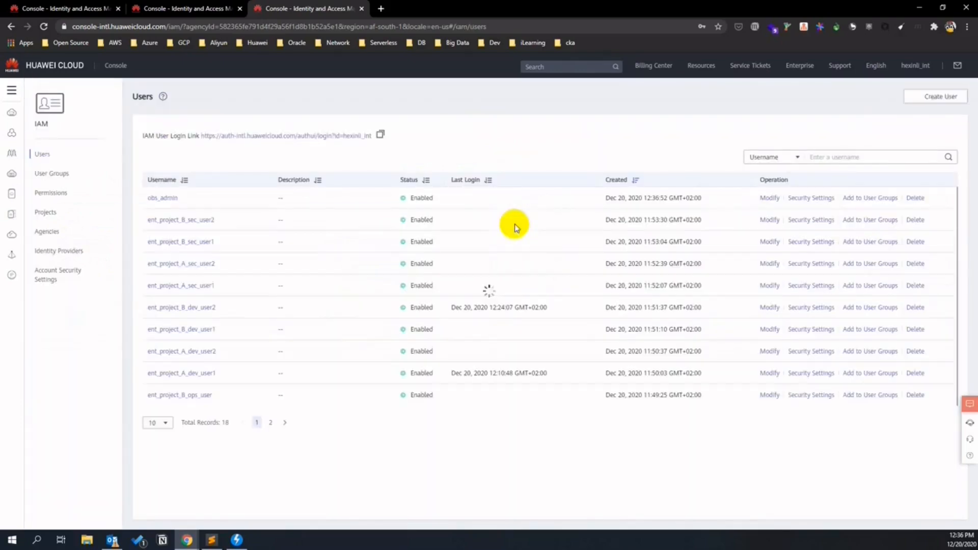
click(71, 173)
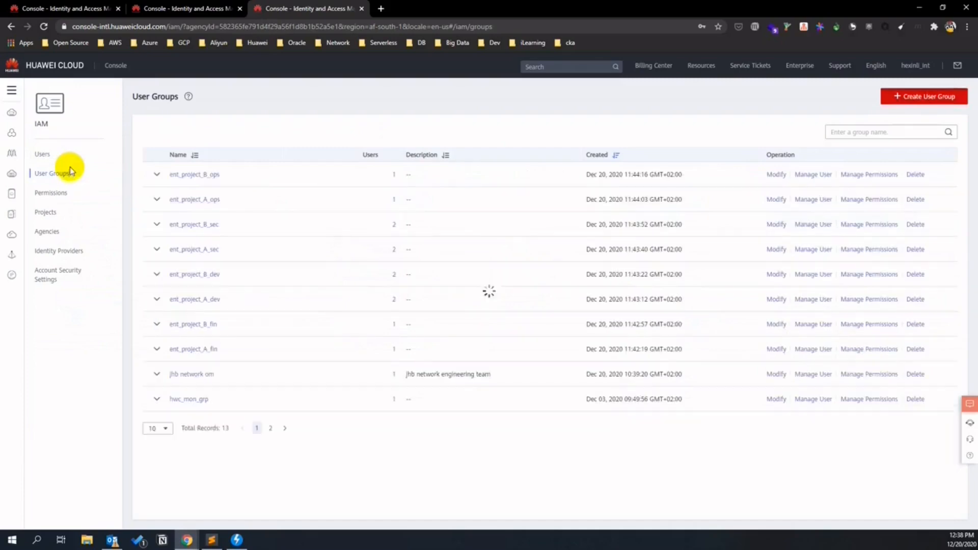
- Create a new user group named obs_tenat_group
click(912, 97)
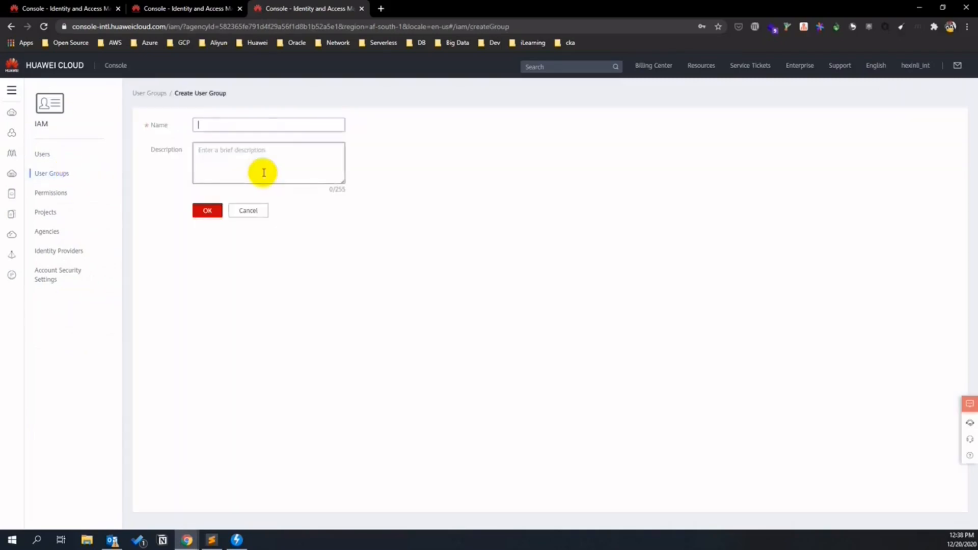
click(247, 125)
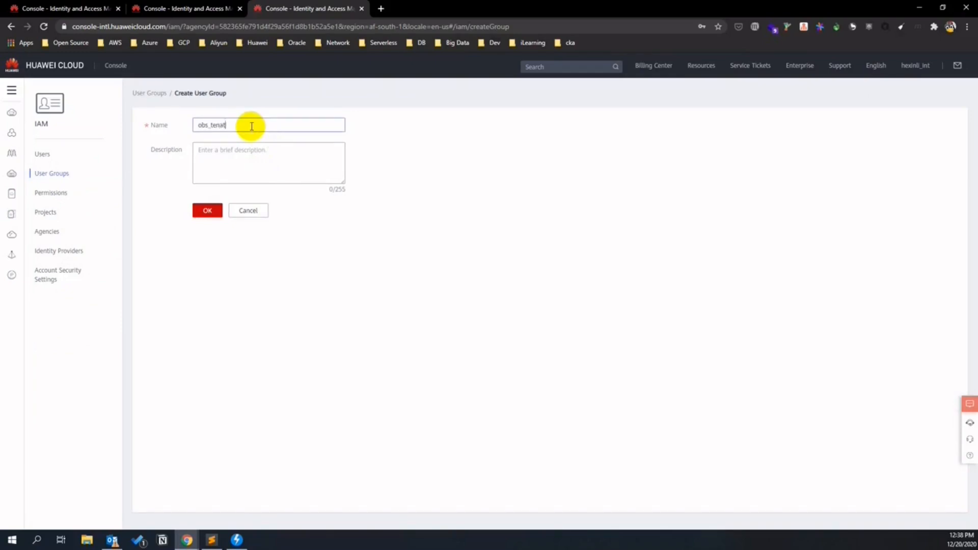
text(obs_tenat_group)
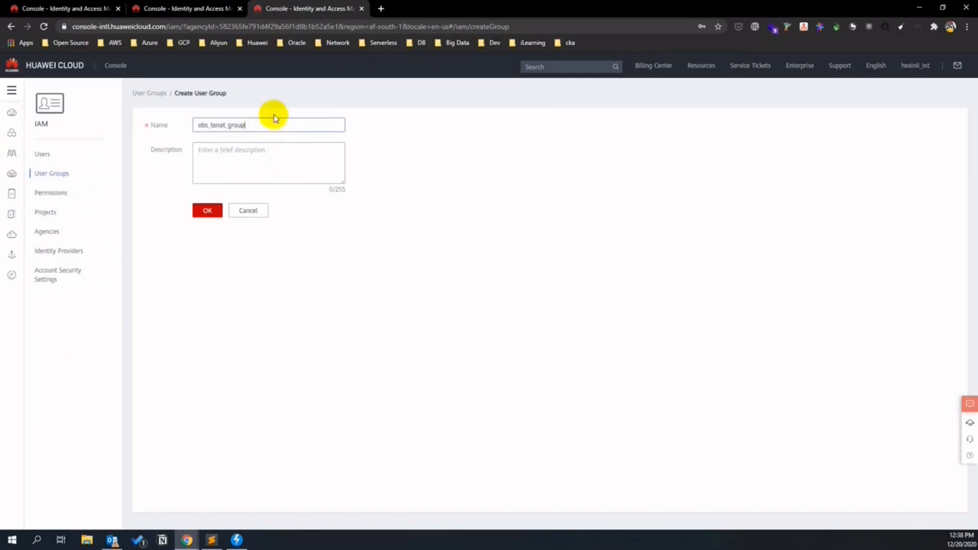
click(208, 210)
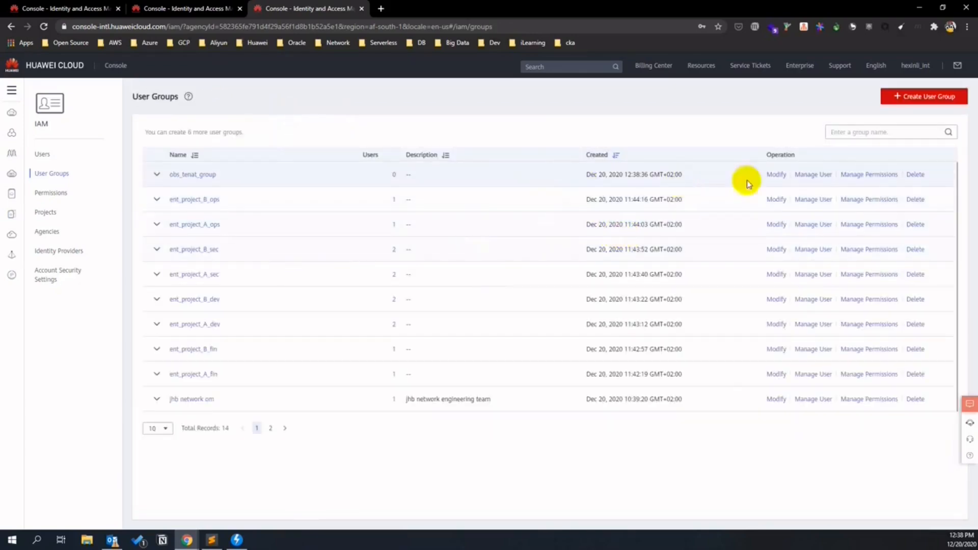
- Grant obs_tenat_group the Tenant Guest role and acknowledge the OBS permission delay notice
click(855, 175)
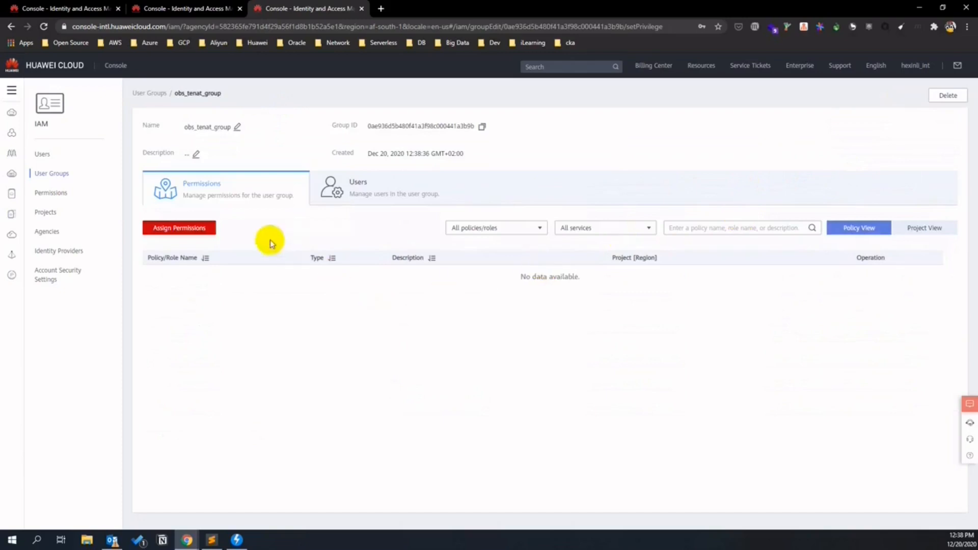
click(209, 226)
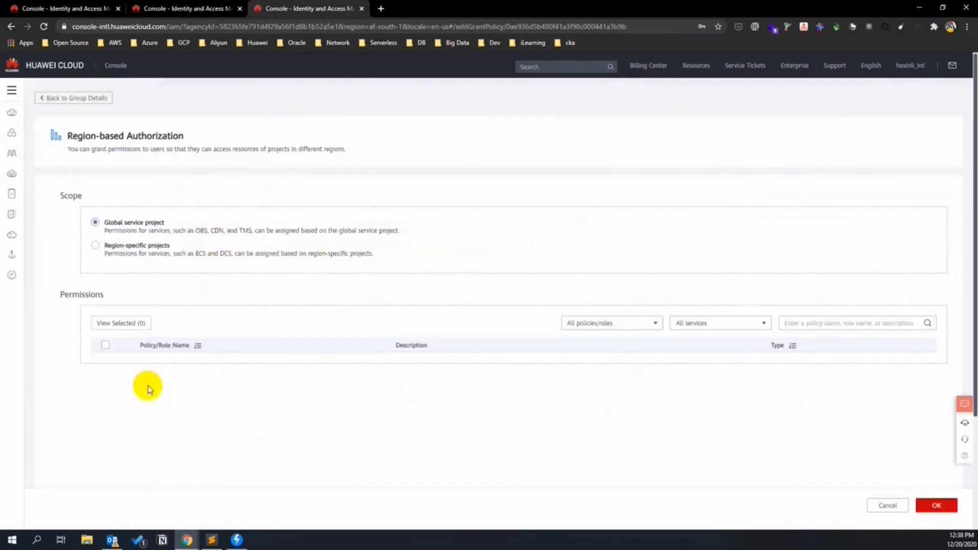
scroll(390, 298, down, 1)
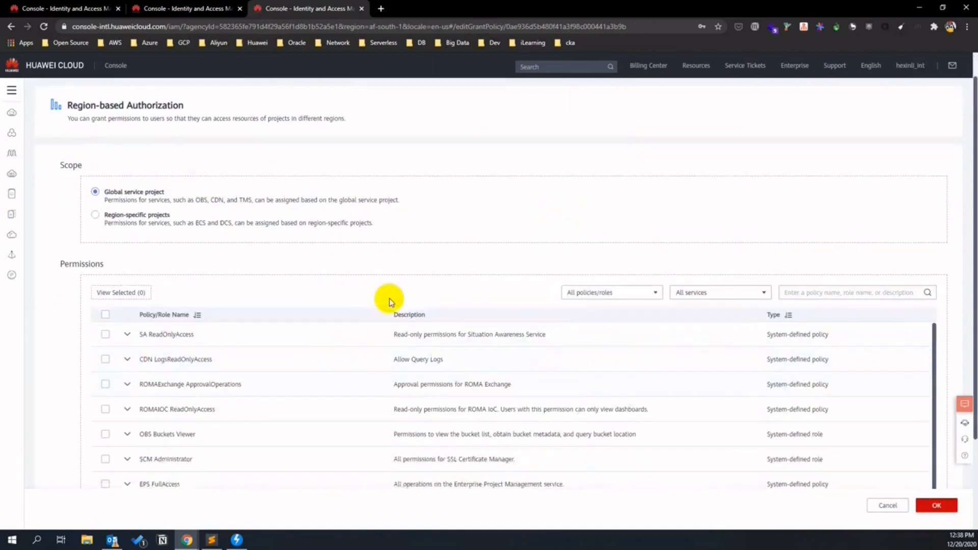
scroll(390, 298, down, 1)
click(791, 256)
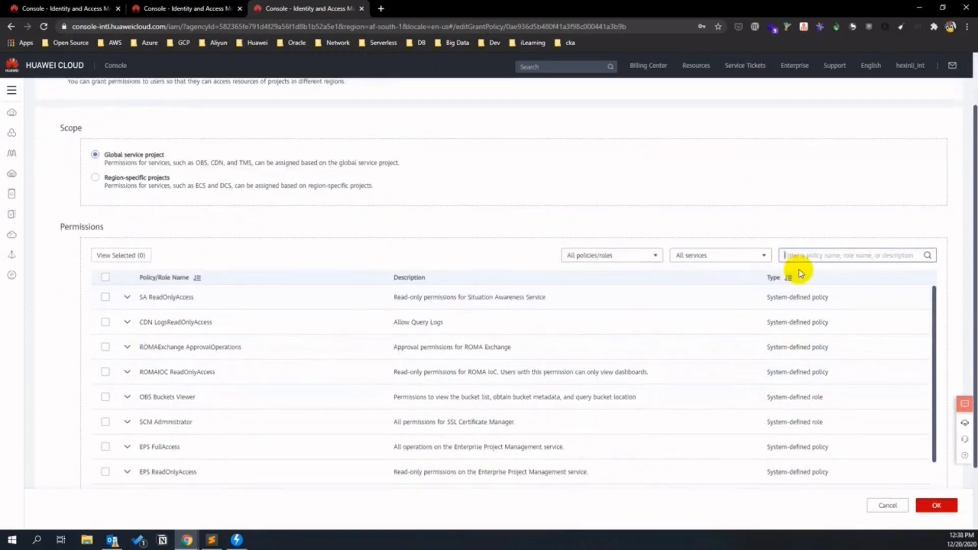
text(OBS)
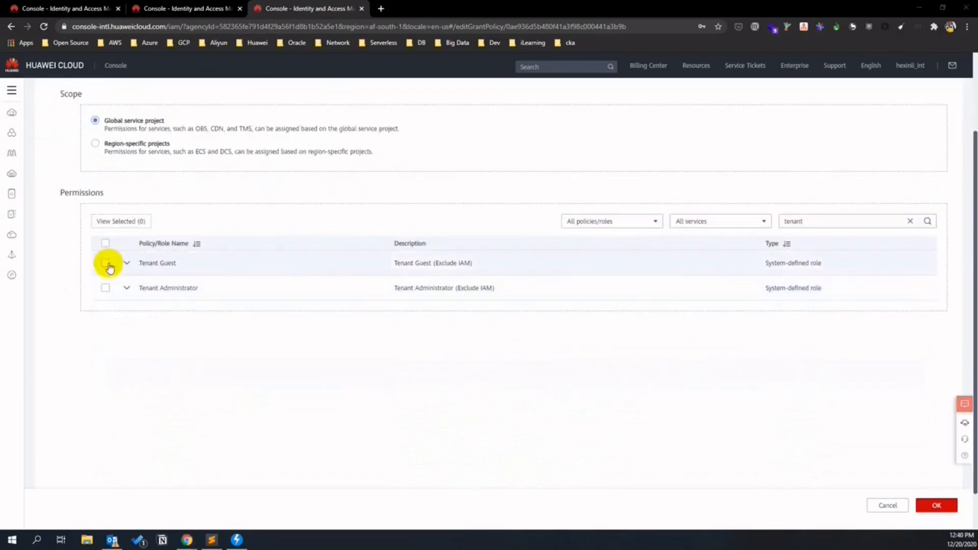
click(105, 263)
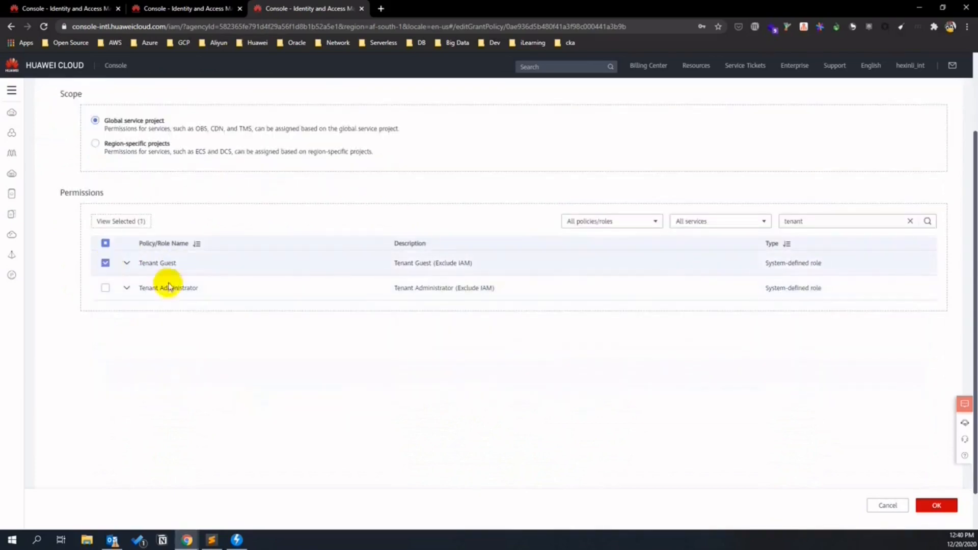
click(935, 505)
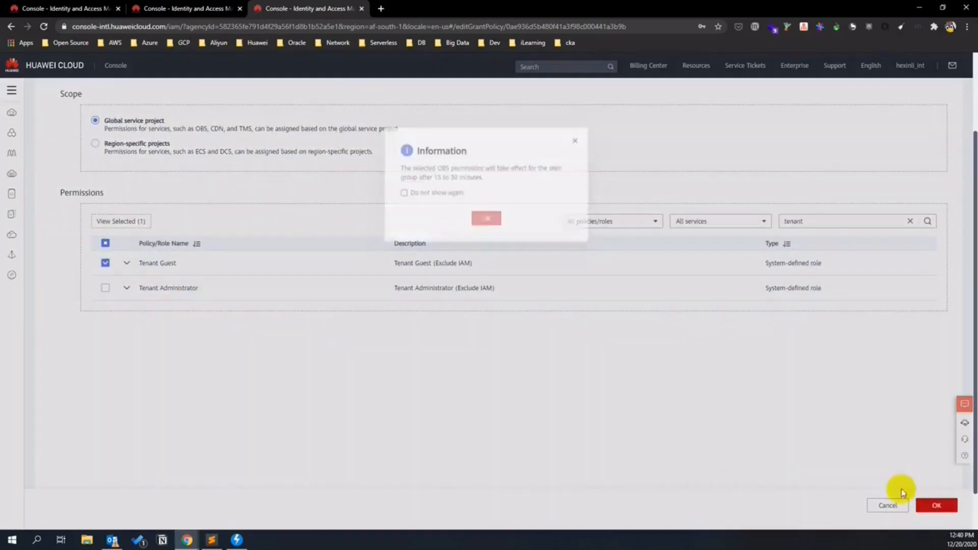
click(487, 220)
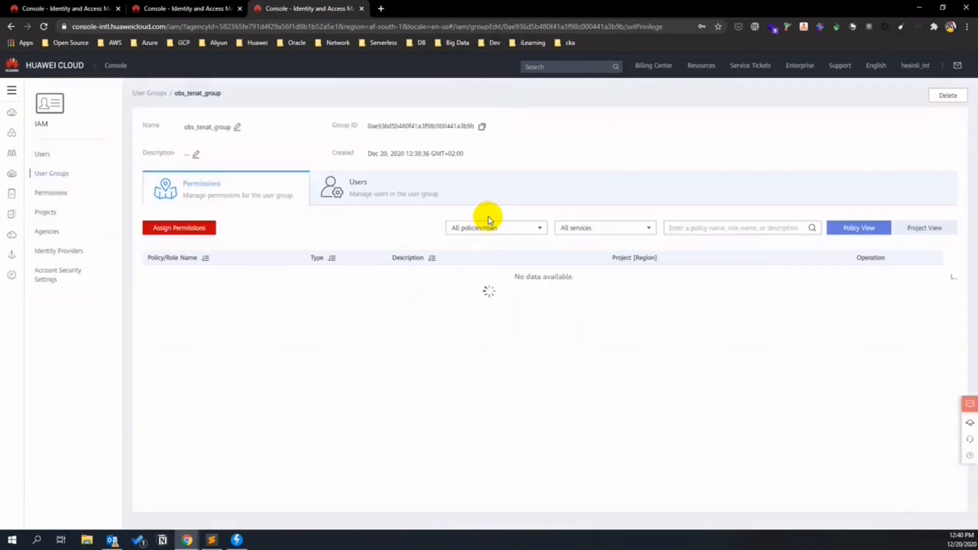
click(48, 154)
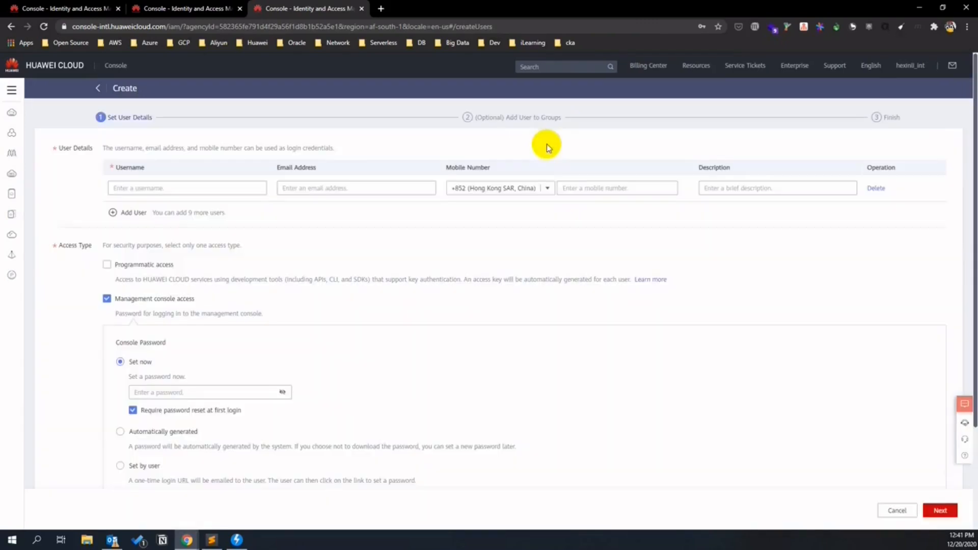
- Enter the username obs_tenant_user and set its console password
click(188, 185)
text(o)
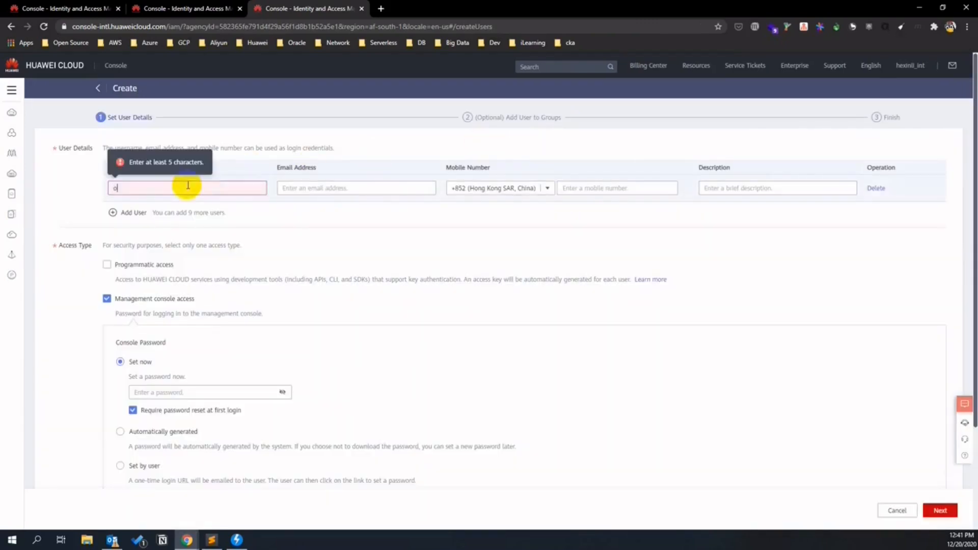
text(bs_tenant_user)
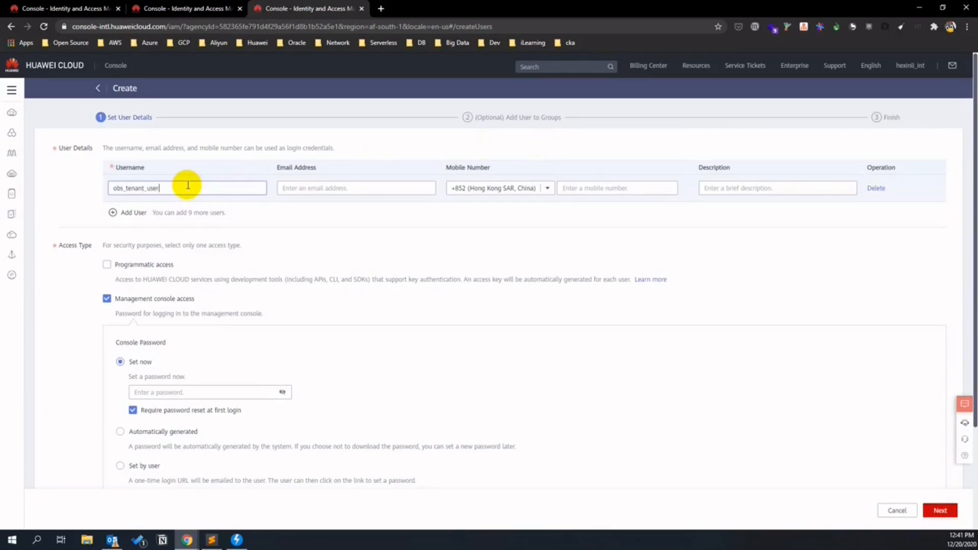
drag(188, 186, 114, 188)
key(ctrl+c)
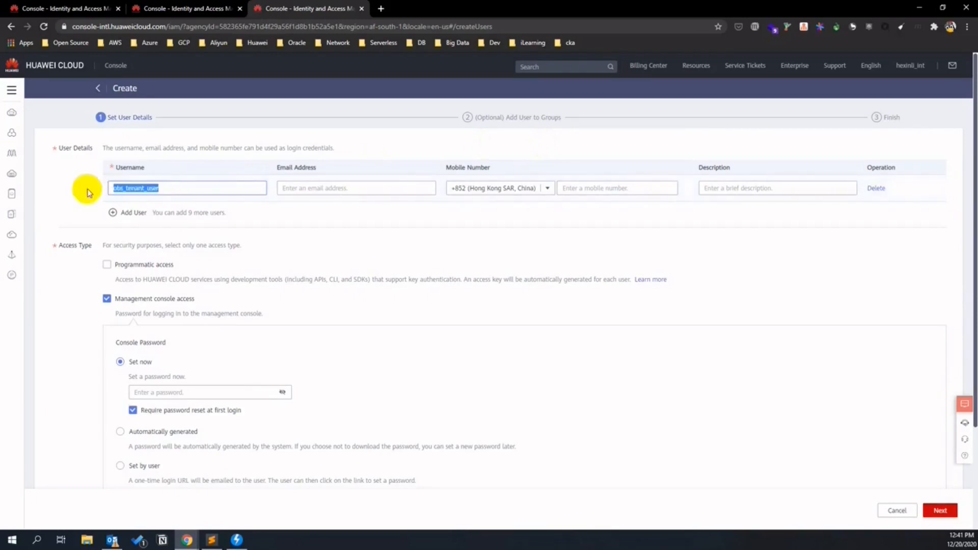
click(155, 395)
text(•••••••)
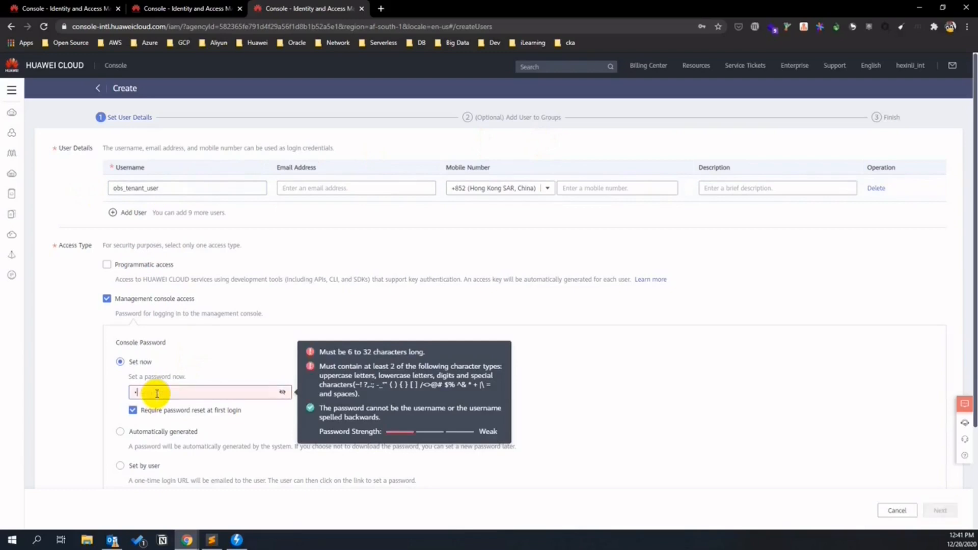
text(•)
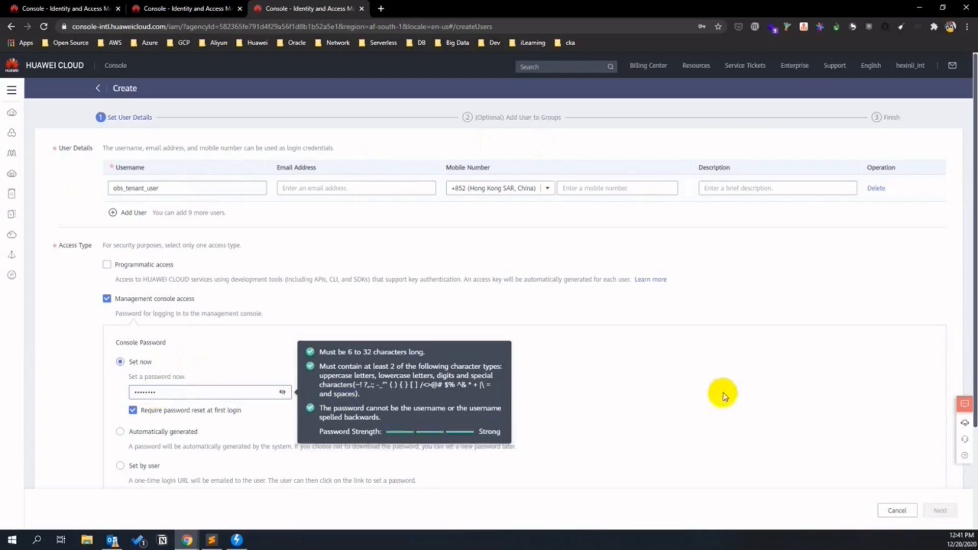
scroll(722, 393, down, 3)
- Add the user to obs_tenat_group, create it, and log out of the main account
click(939, 510)
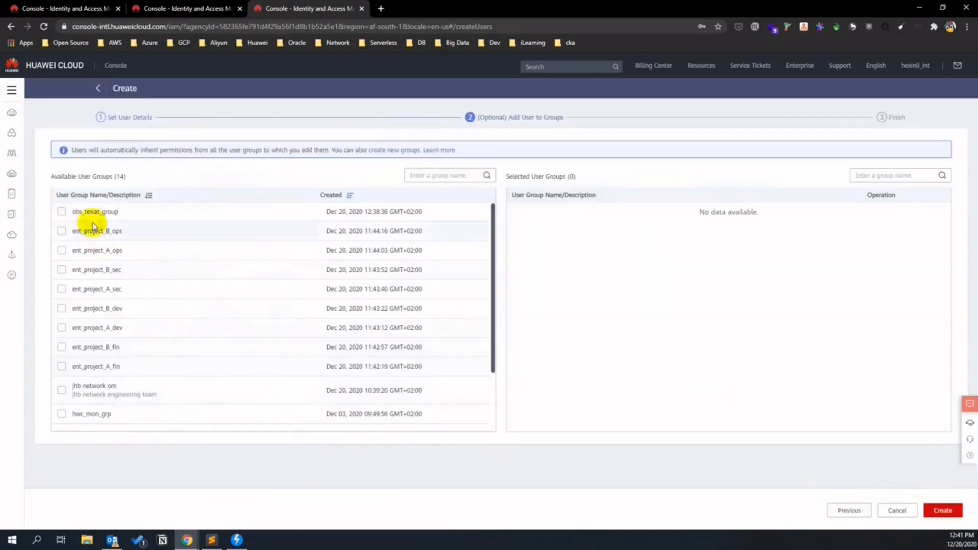
click(449, 177)
text(obs)
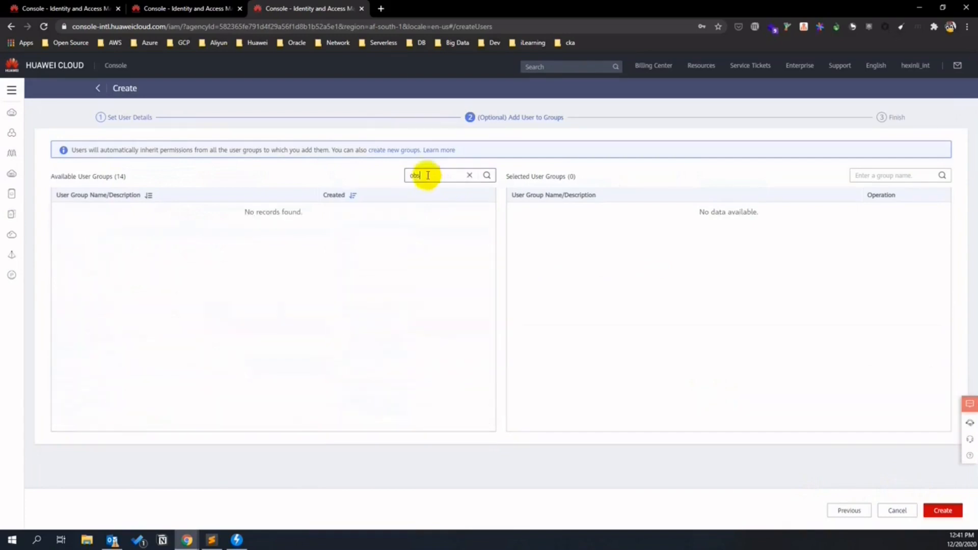
key(Return)
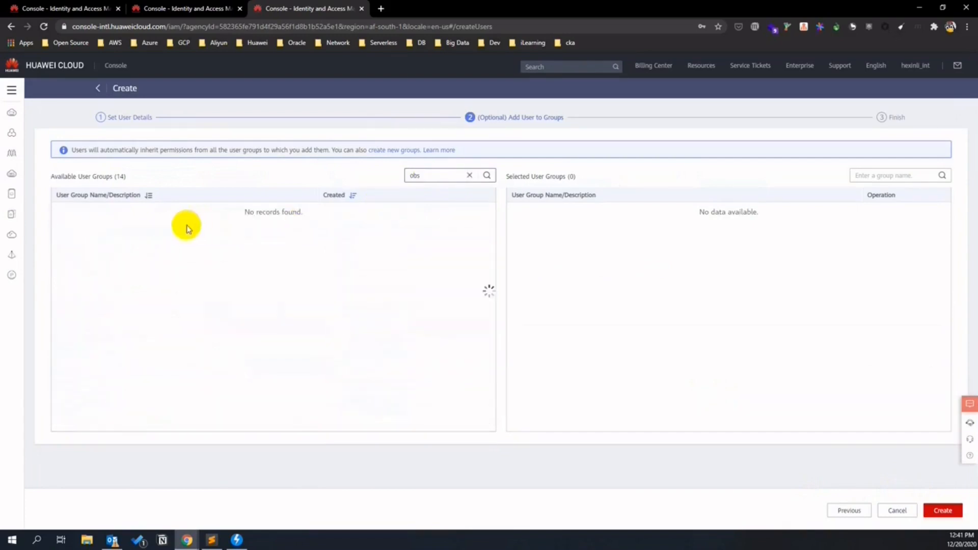
click(61, 212)
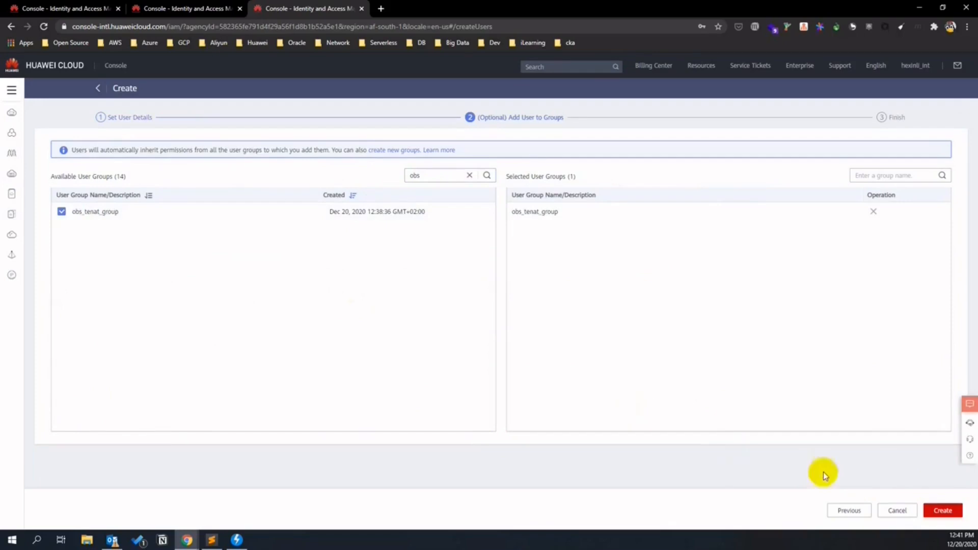
click(943, 511)
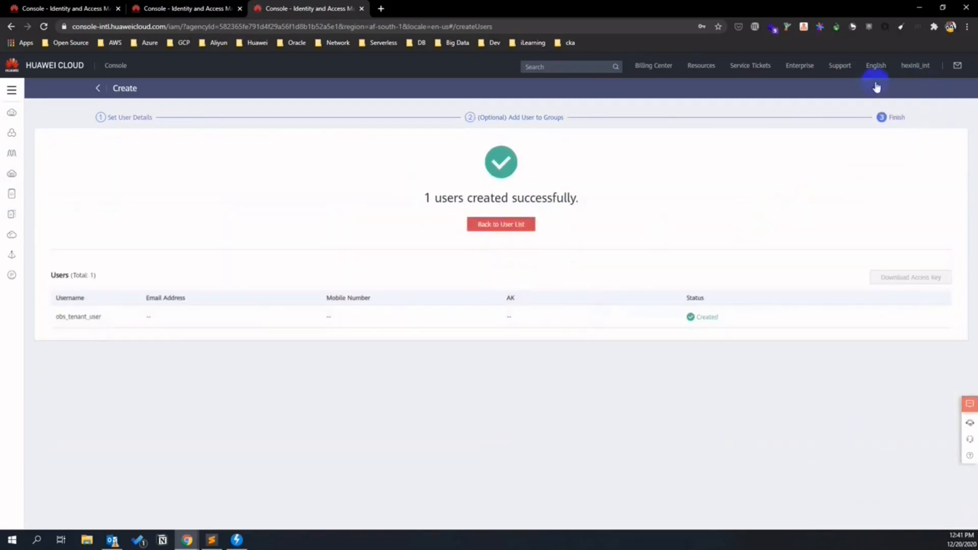
click(515, 224)
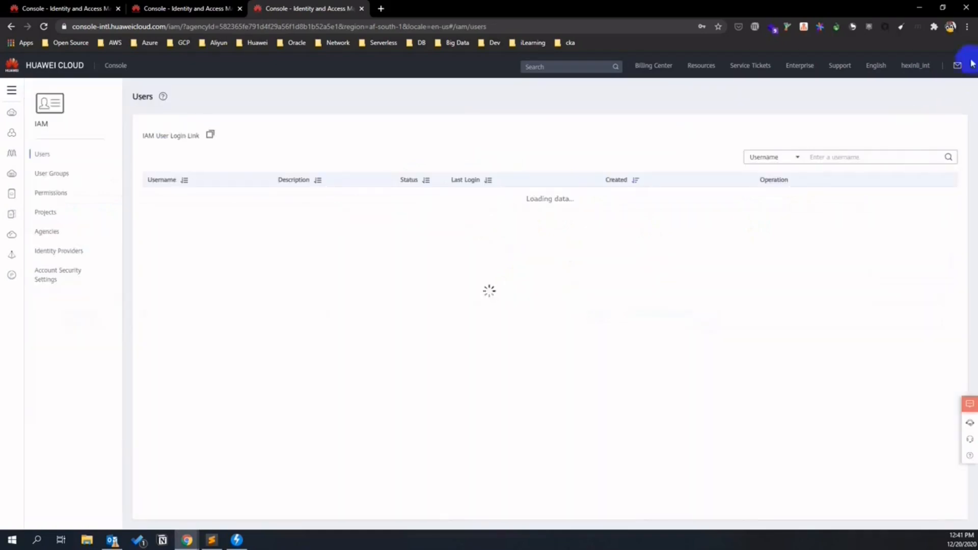
mouse_move(918, 65)
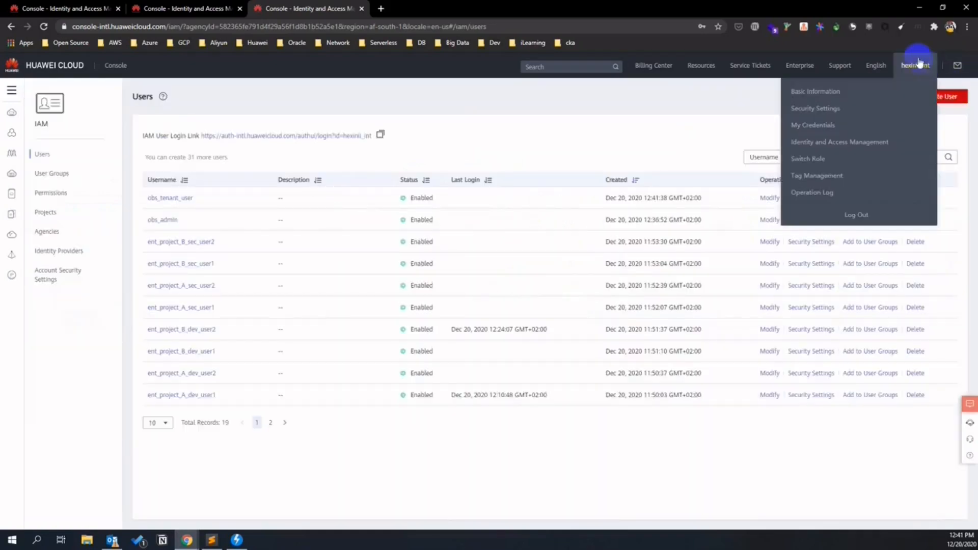
click(860, 215)
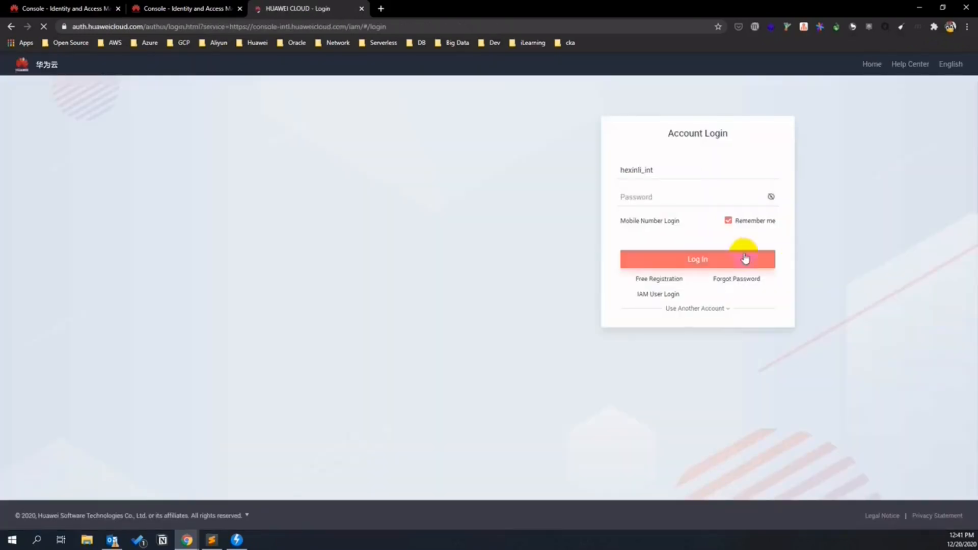
- Sign in via IAM User Login with the account name, user name and password
click(662, 295)
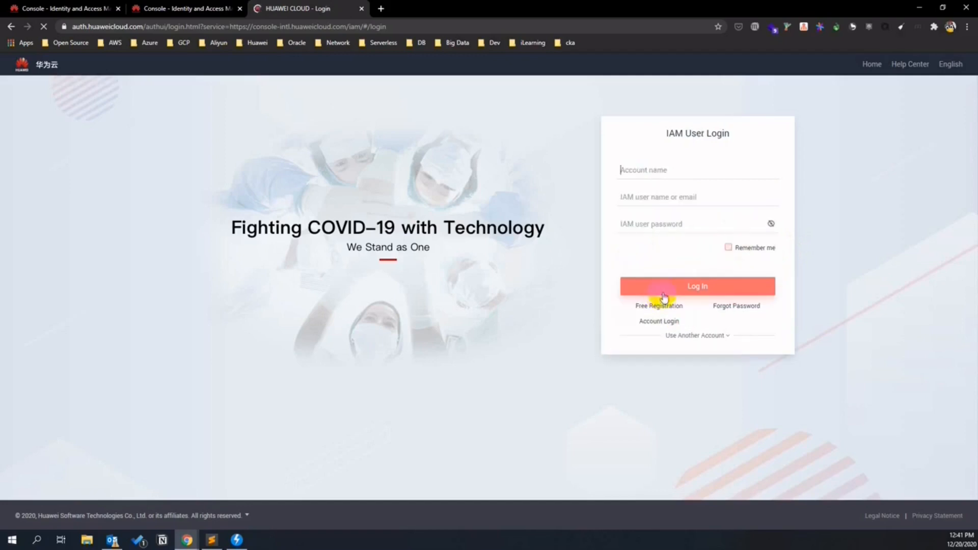
mouse_move(651, 171)
text(hex)
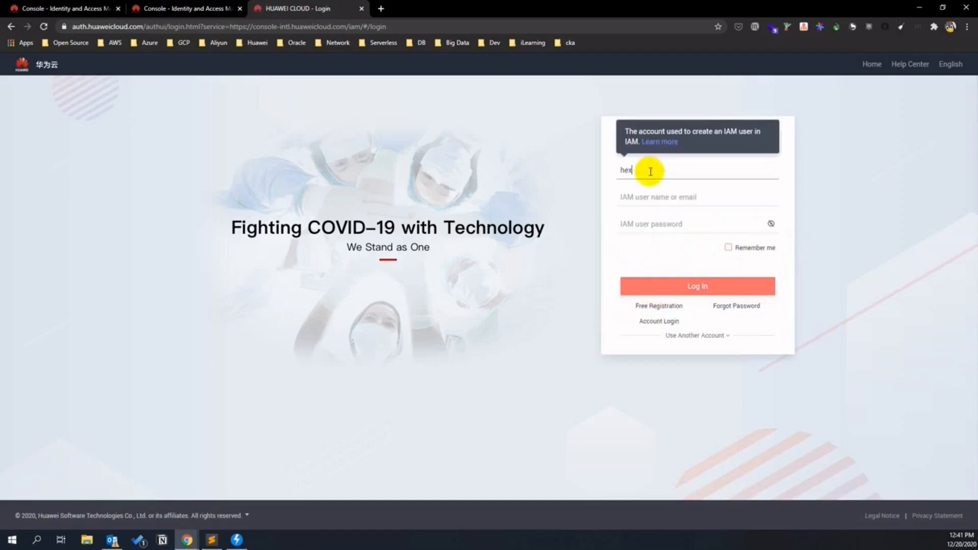
text(inli_in)
key(Tab)
key(ctrl+v)
text(••)
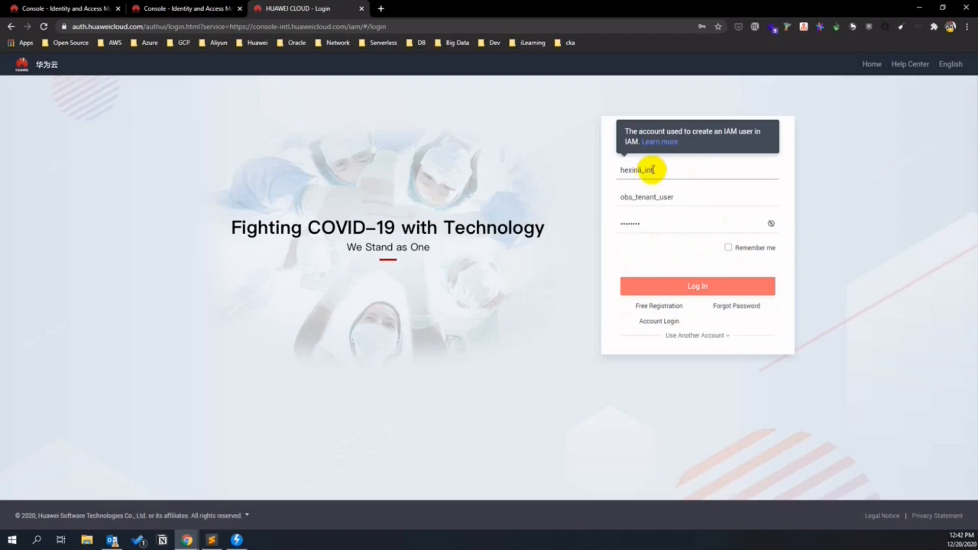
click(692, 288)
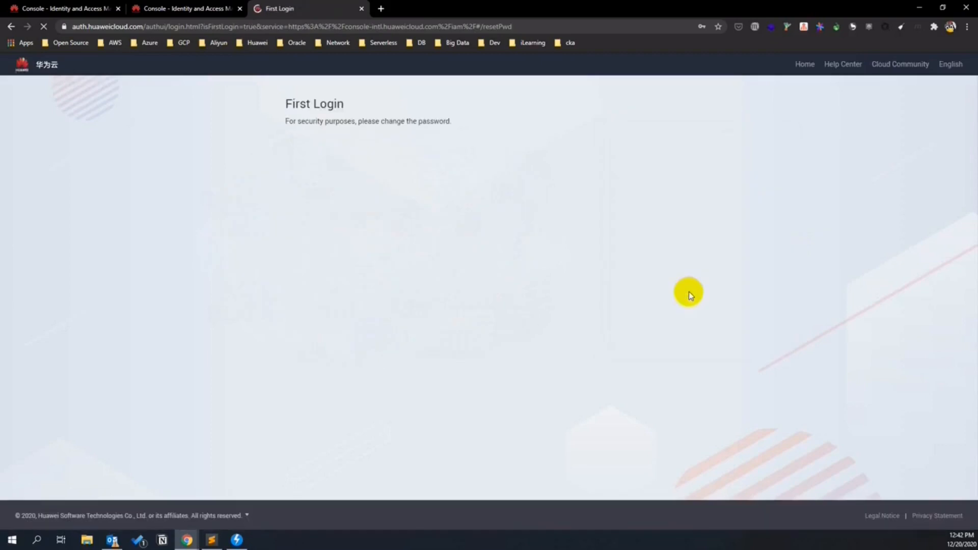
- Fill in the initial, new and confirmation passwords and submit the first-login change
text(••)
key(Tab)
text(•••••••)
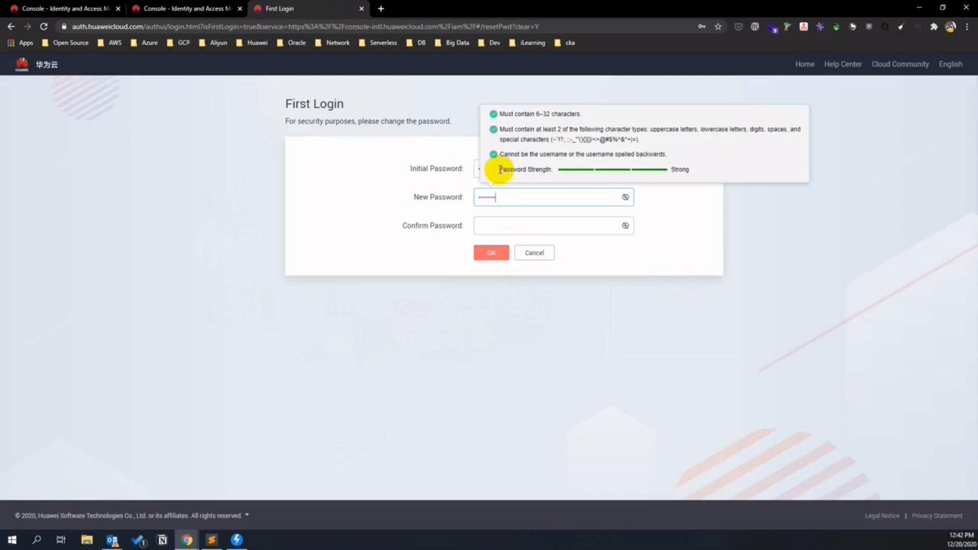
key(Tab)
text(•)
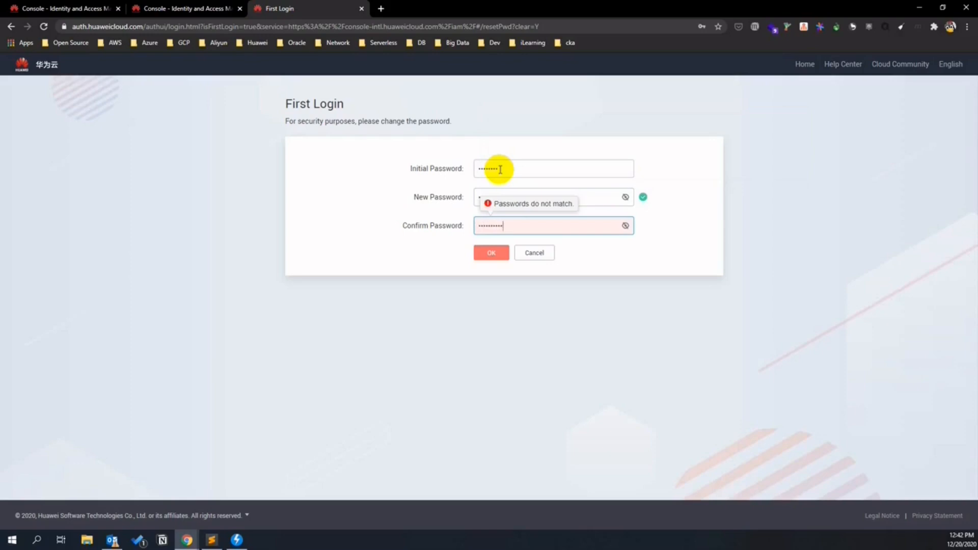
text(•)
key(Return)
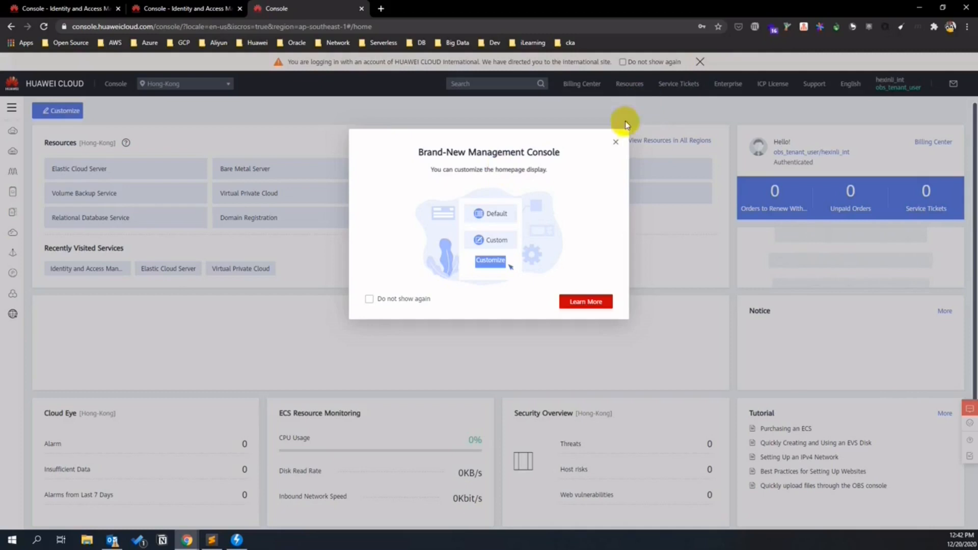
- Dismiss the welcome popup and open Object Storage Service from the service list
click(615, 141)
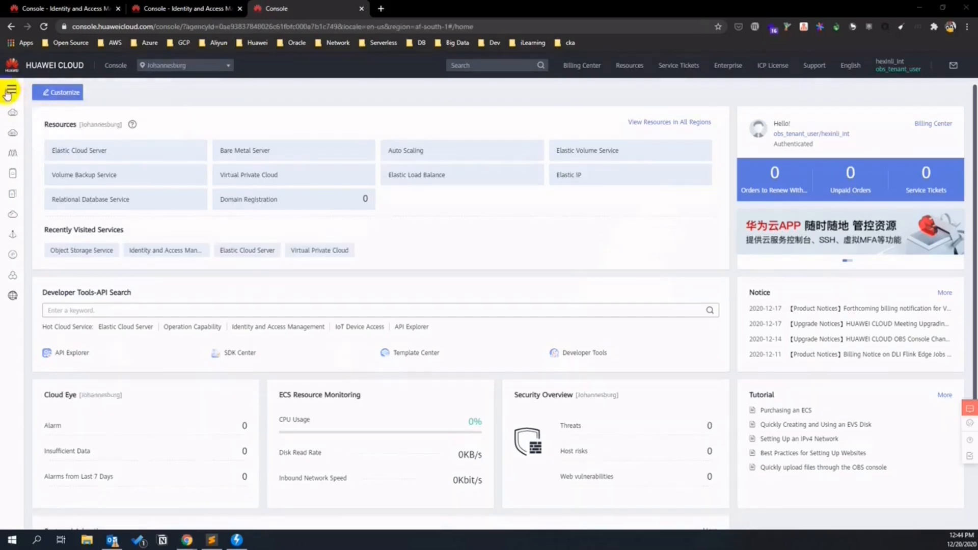
click(11, 91)
click(322, 241)
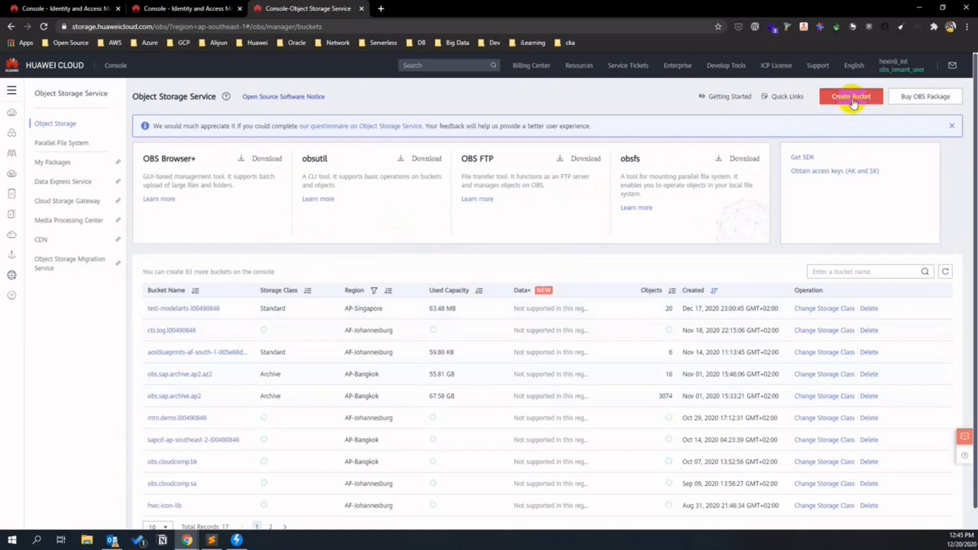
- Start a new bucket sa.obs.demo in AF-Johannesburg and attempt to create it
click(852, 99)
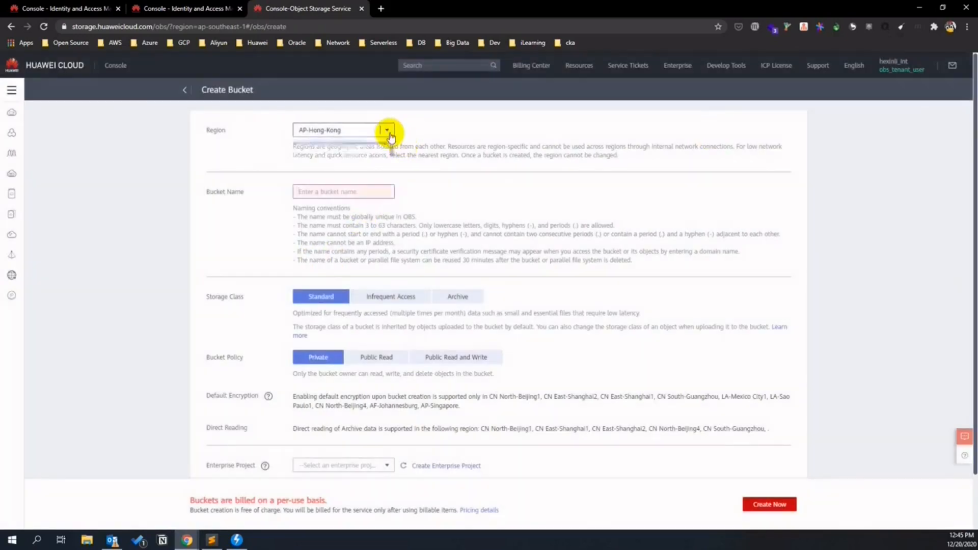
click(387, 131)
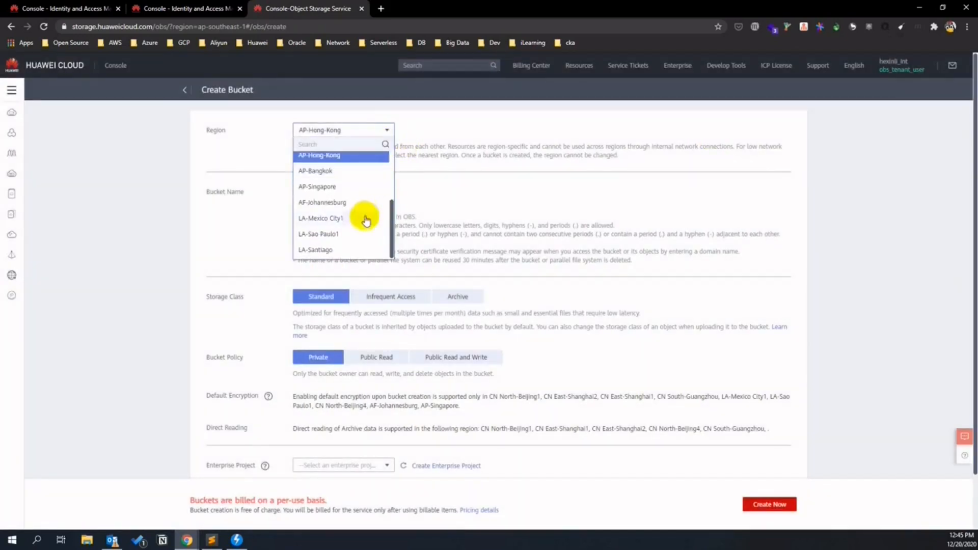
click(350, 203)
click(350, 192)
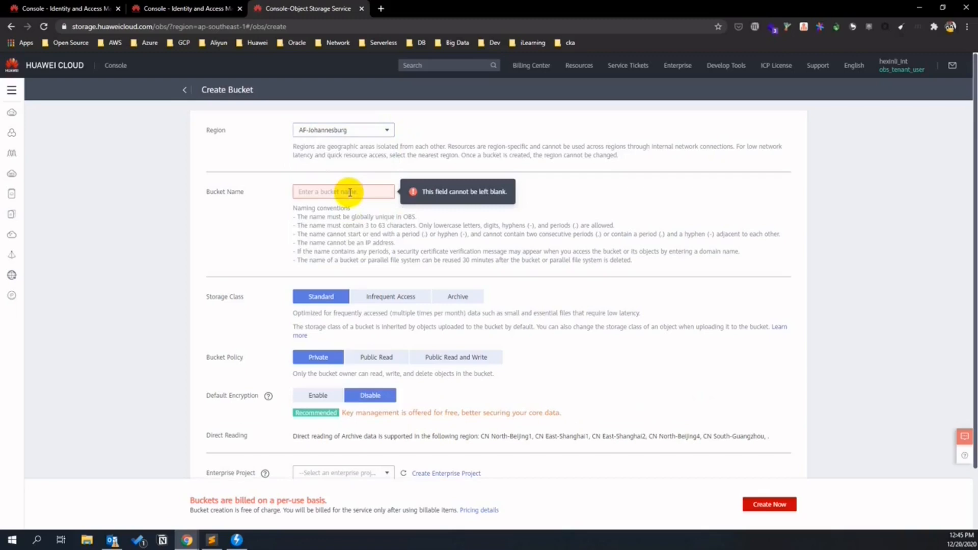
text(o)
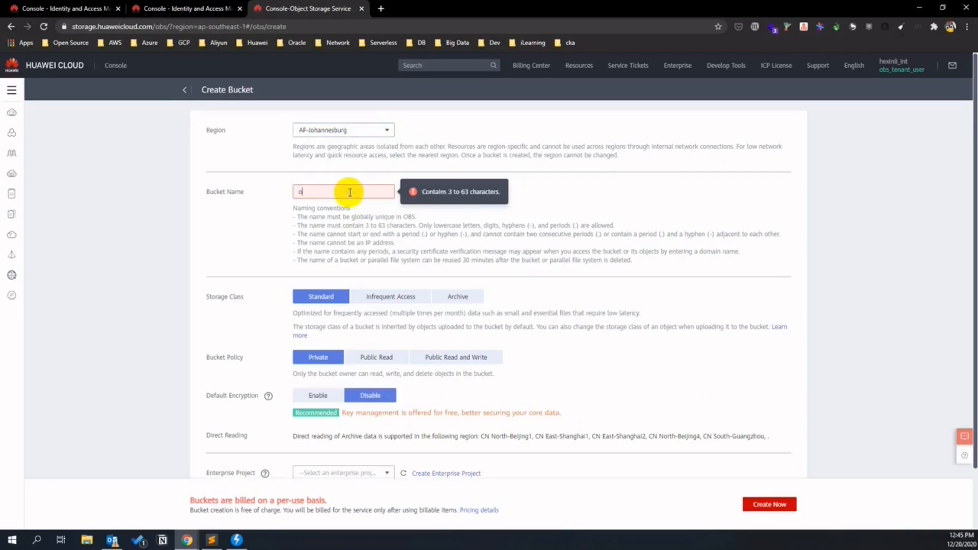
text(ao)
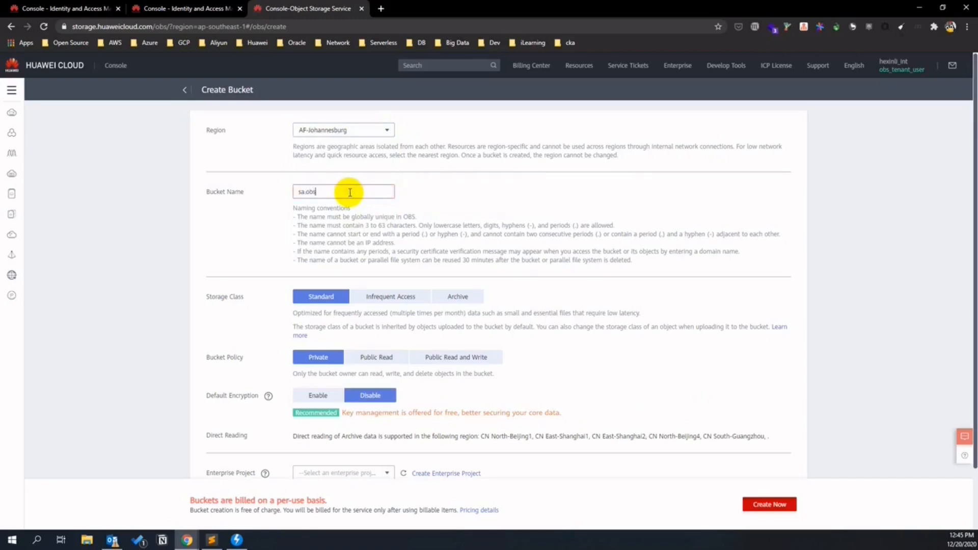
text(.demo)
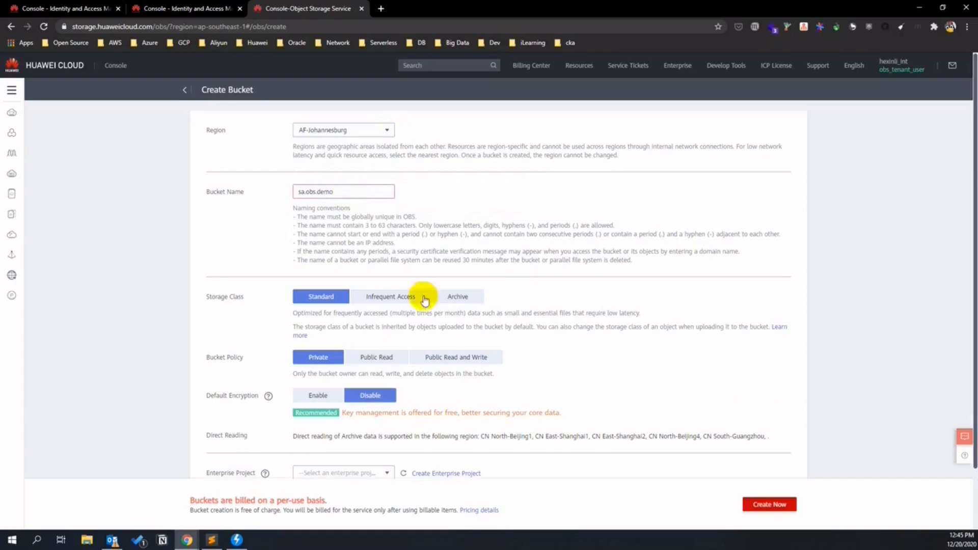
click(767, 503)
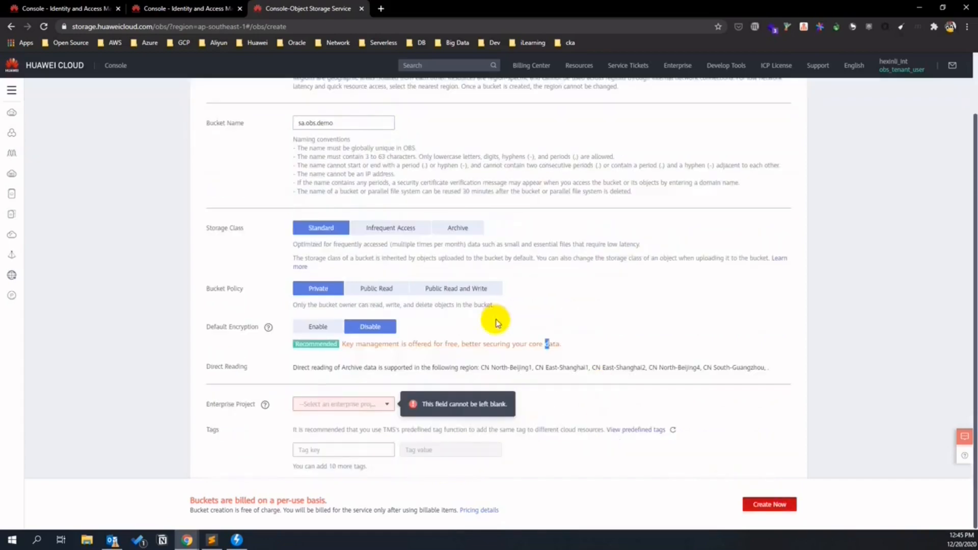
- Set the enterprise project to default, resubmit, acknowledge the notice, and return to the bucket list
click(383, 404)
click(331, 419)
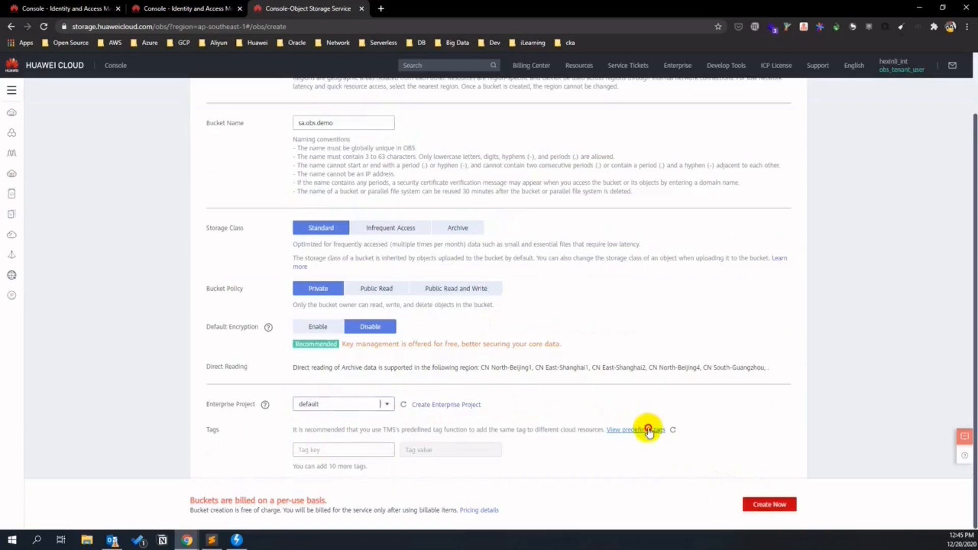
click(775, 504)
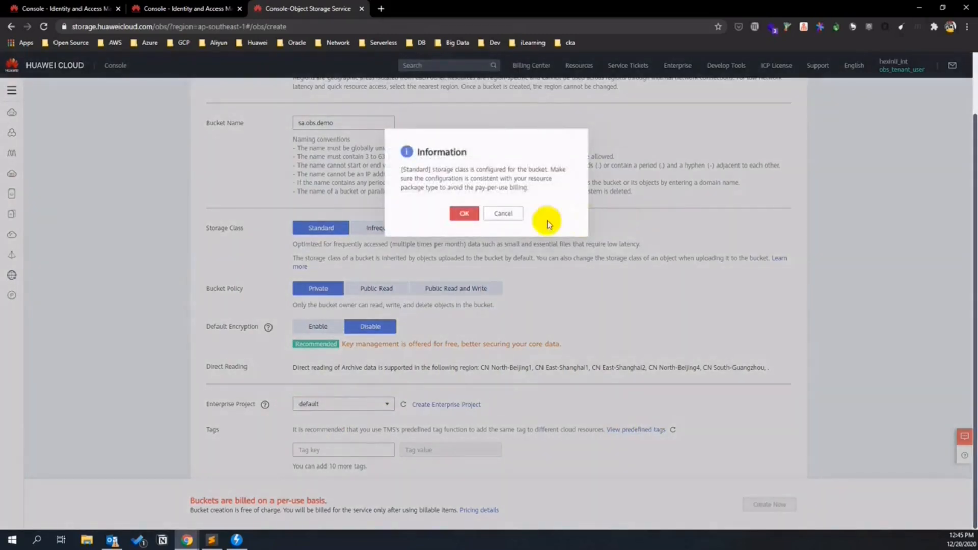
click(465, 214)
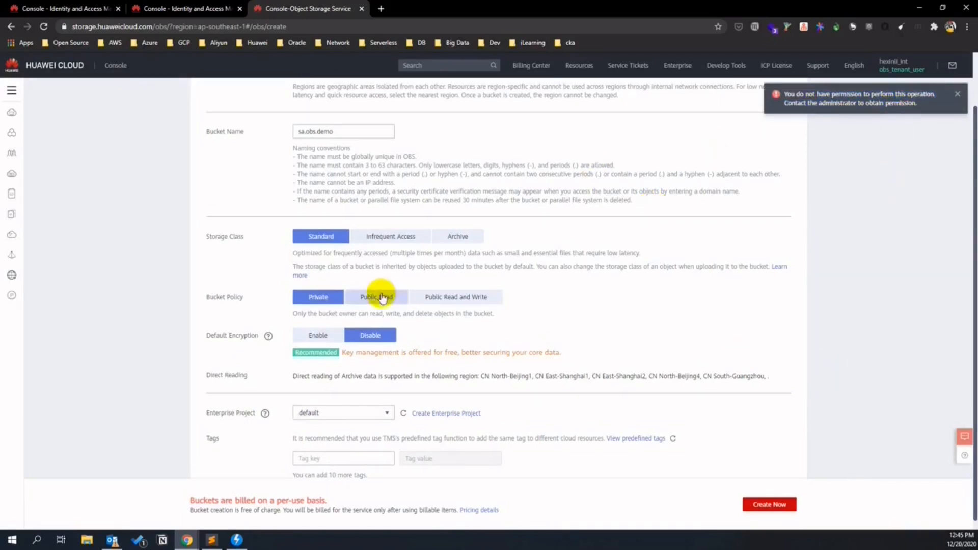
scroll(356, 298, up, 2)
click(189, 96)
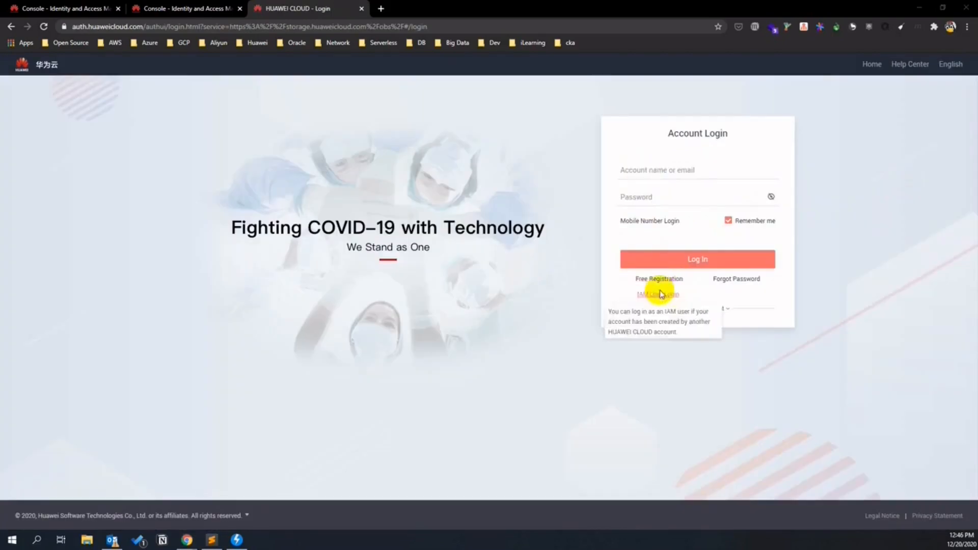
- Attempt an IAM user login as obs_user with the enterprise account name and password
click(661, 294)
click(652, 165)
text(hexinli_int)
key(Tab)
text(obs_user)
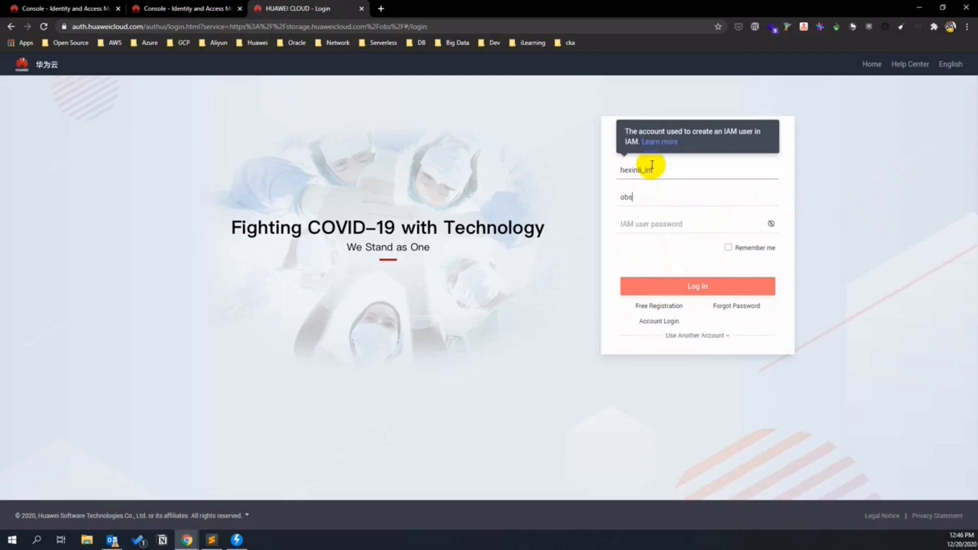
key(Tab)
text(••)
key(BackSpace)
key(BackSpace)
text(•••••••••)
key(Return)
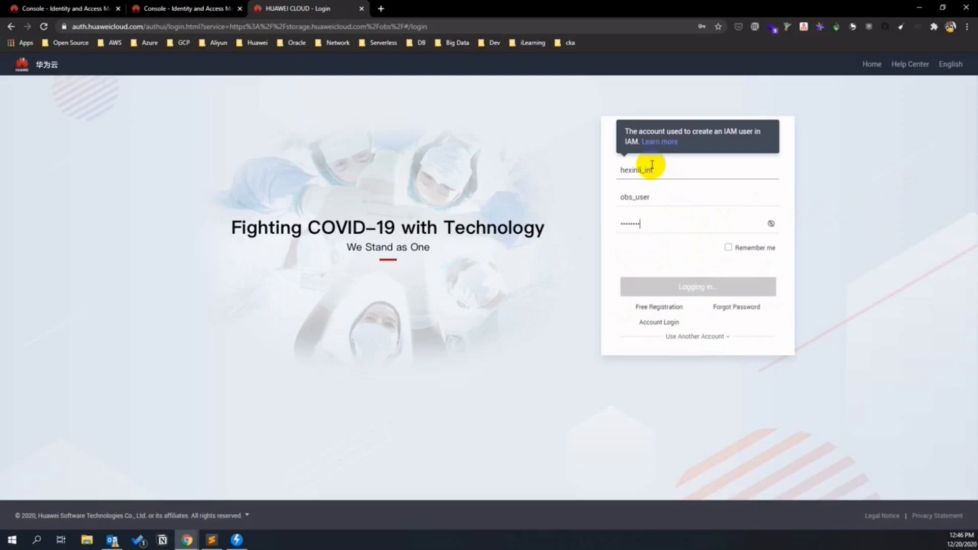
- Retry the IAM user login as obs_admin with the enterprise account name and password
click(659, 325)
click(647, 290)
click(663, 171)
text(hexinli_int)
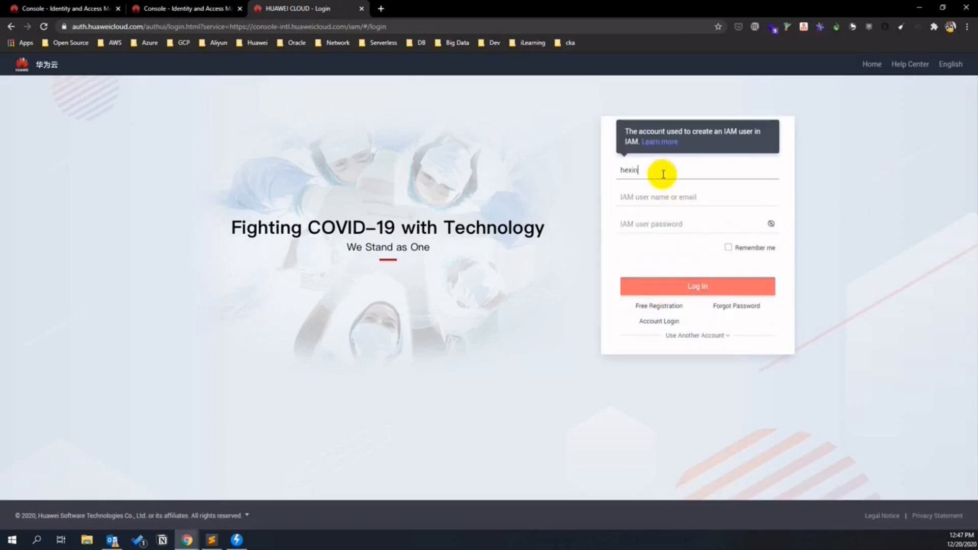
key(Tab)
text(obs_admin)
key(Tab)
text(*****)
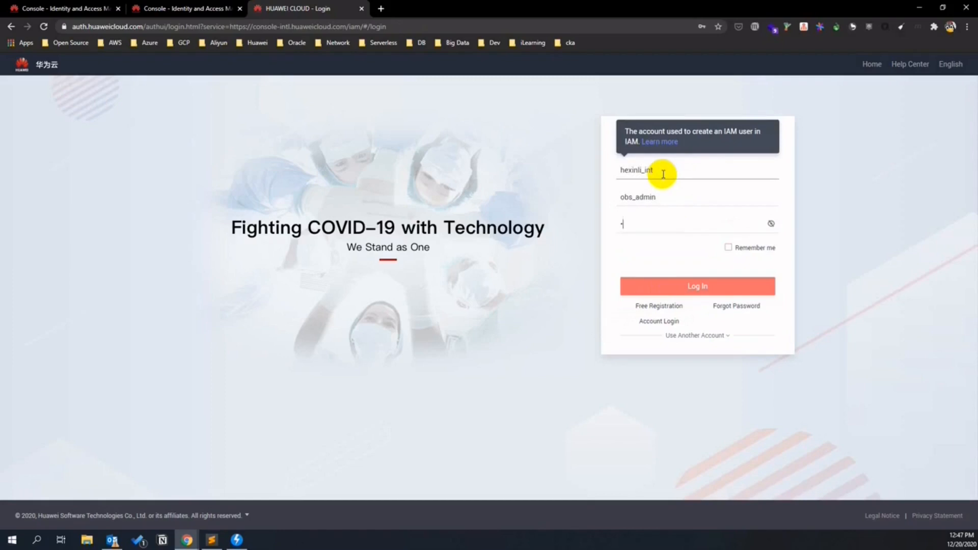
text(***)
key(Return)
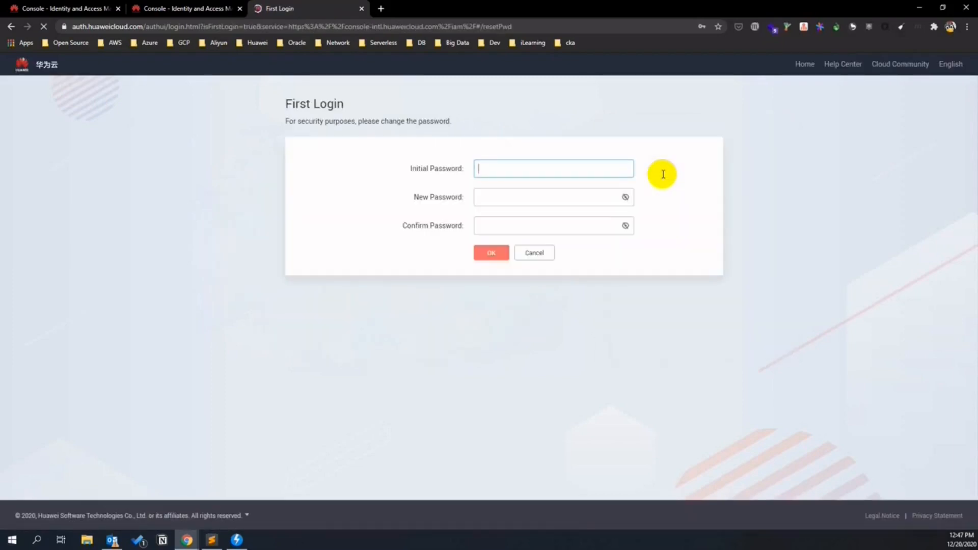
- Enter obs_admin's initial password, then set and confirm a new password
text(*********)
key(Tab)
text(***********)
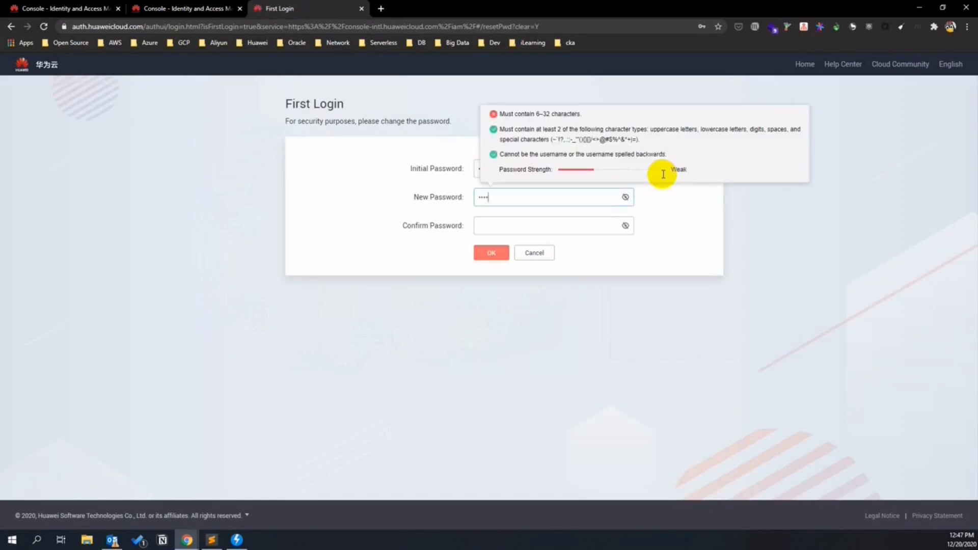
key(Tab)
text(*******)
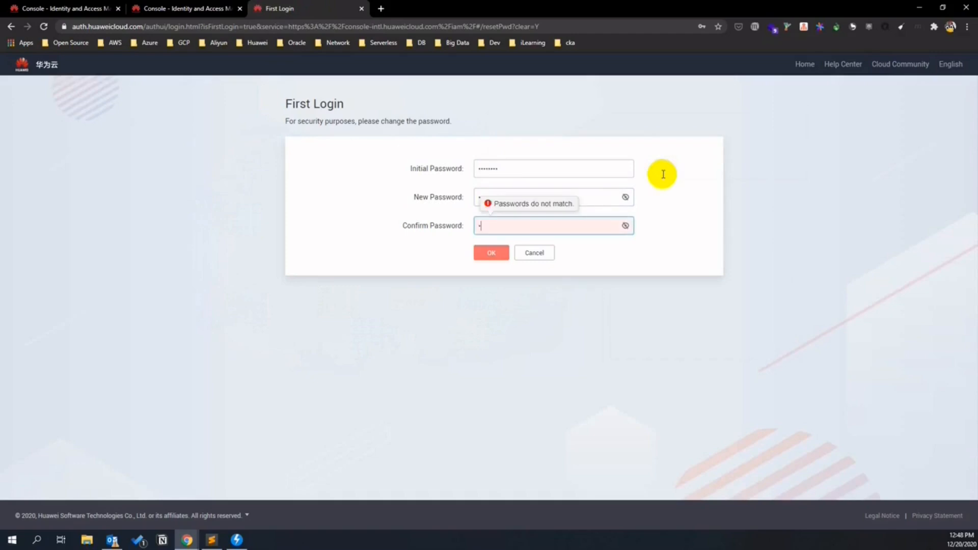
text(***)
key(Return)
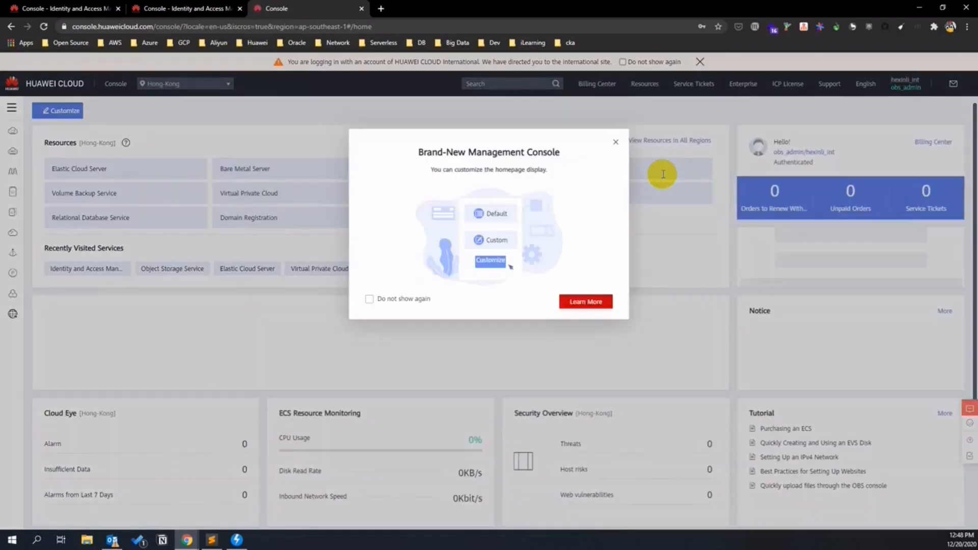
- Close the console welcome dialog and switch the region to AF-Johannesburg
click(615, 143)
mouse_move(182, 86)
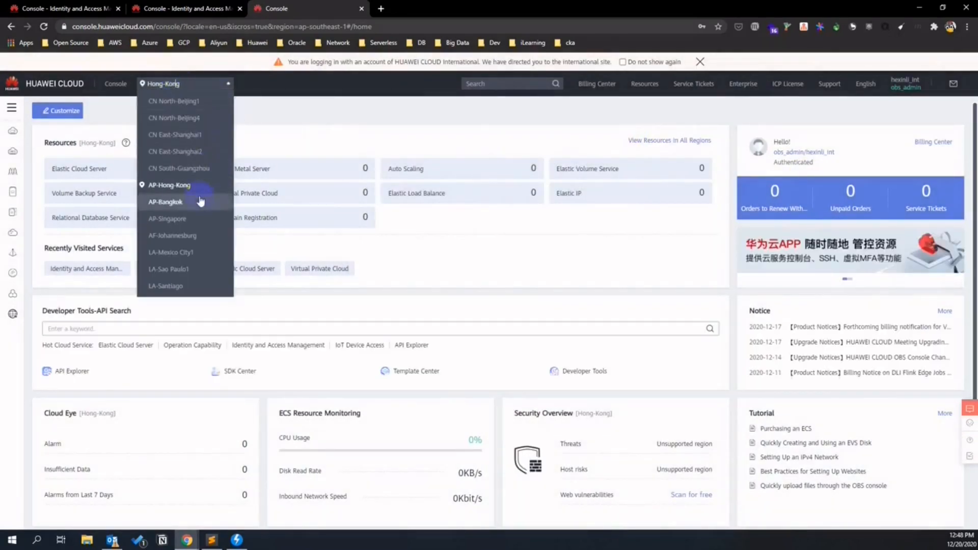
click(193, 235)
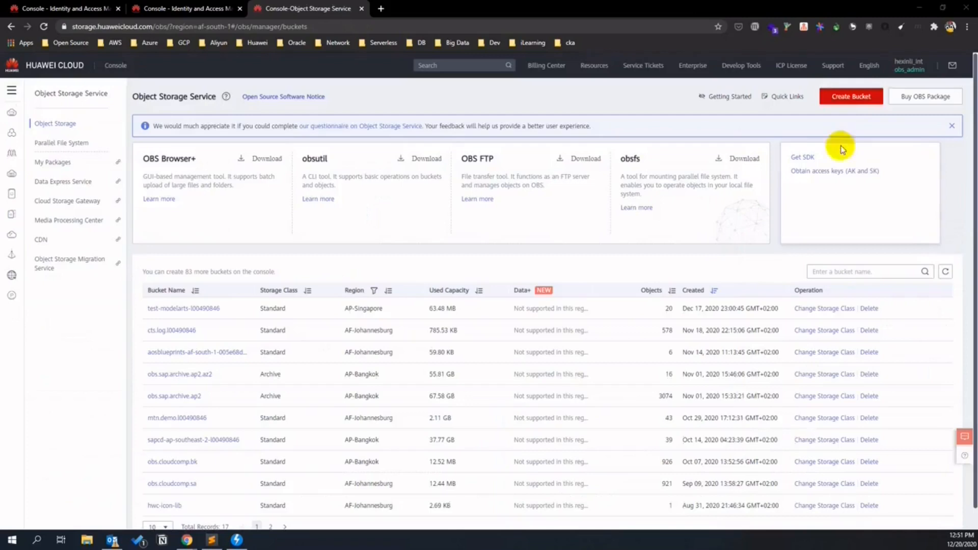
- Create bucket sa.obs.demo in the default enterprise project, then delete it
click(850, 98)
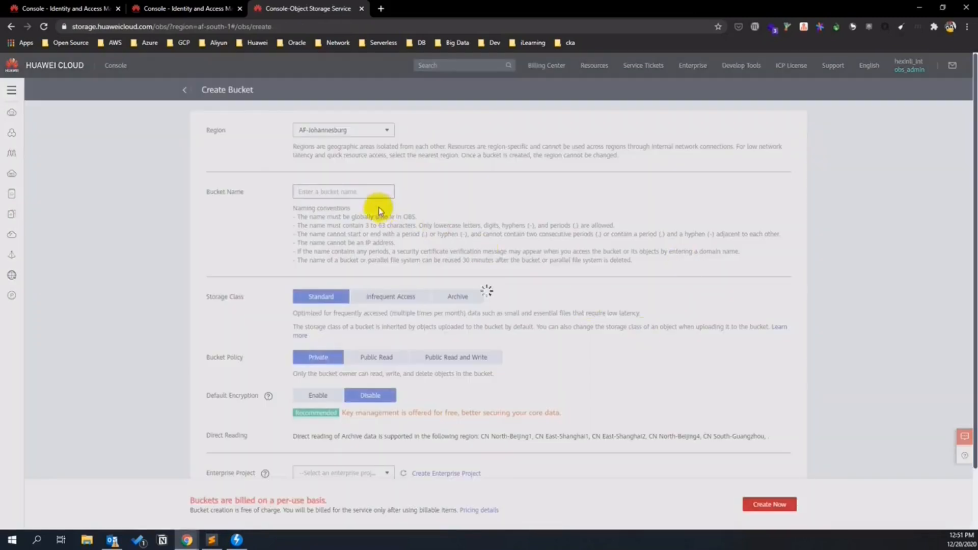
click(362, 189)
text(sa.obs.demo)
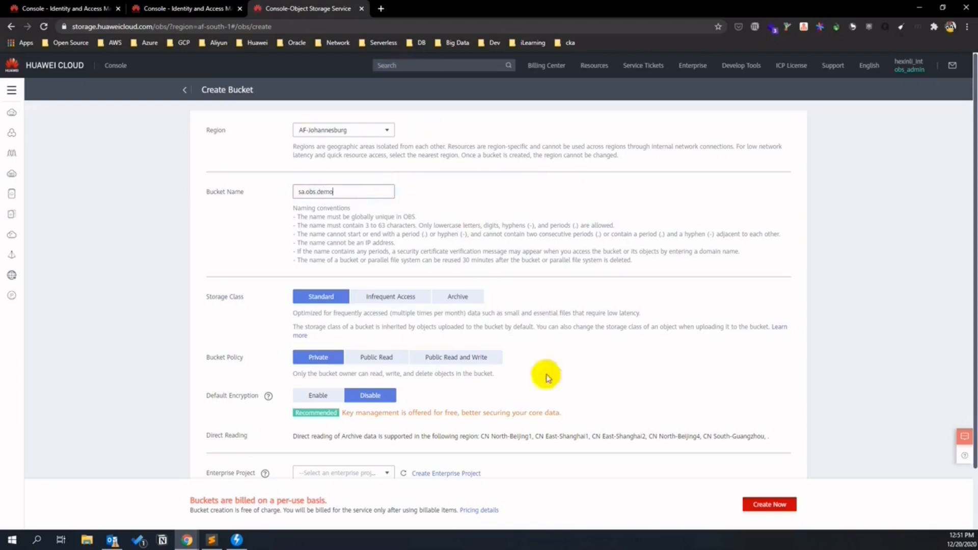
scroll(545, 376, down, 2)
click(357, 405)
click(329, 420)
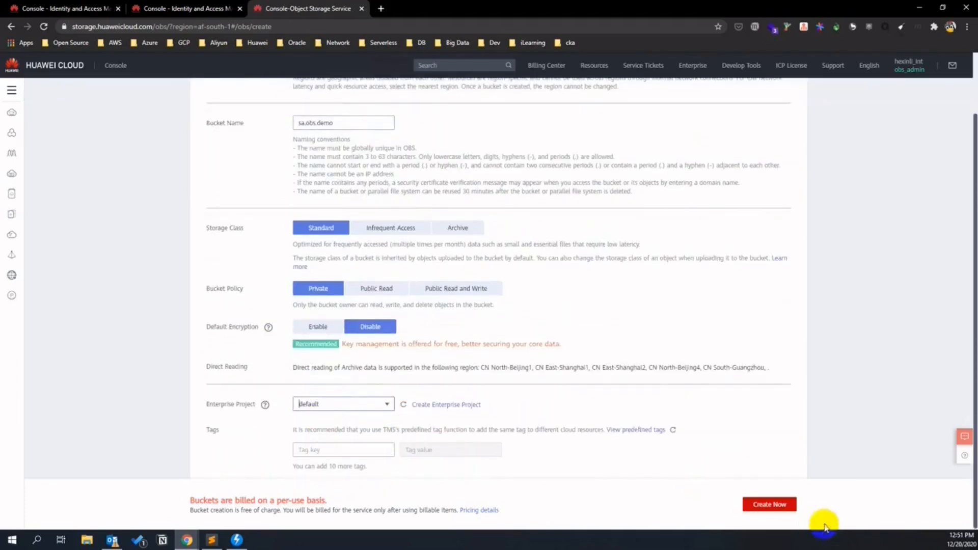
click(770, 504)
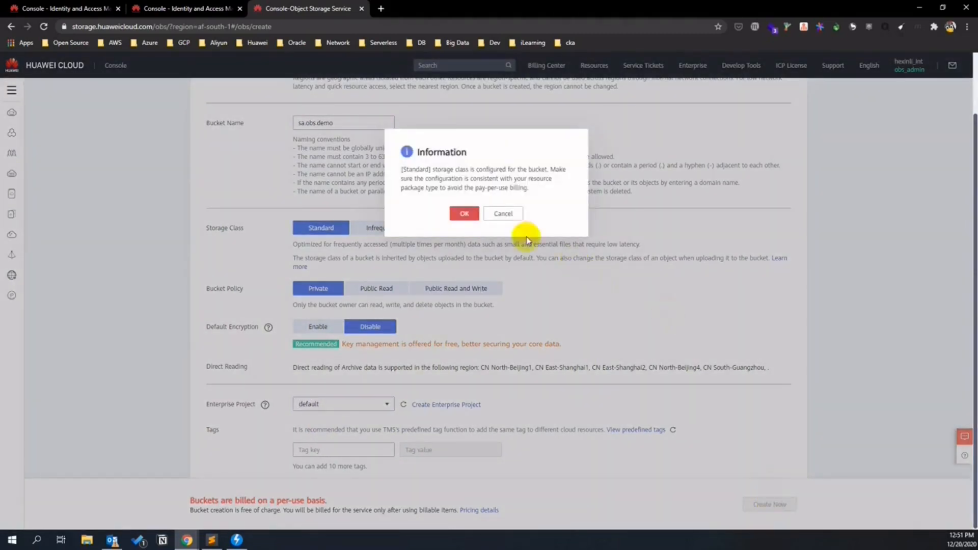
click(471, 217)
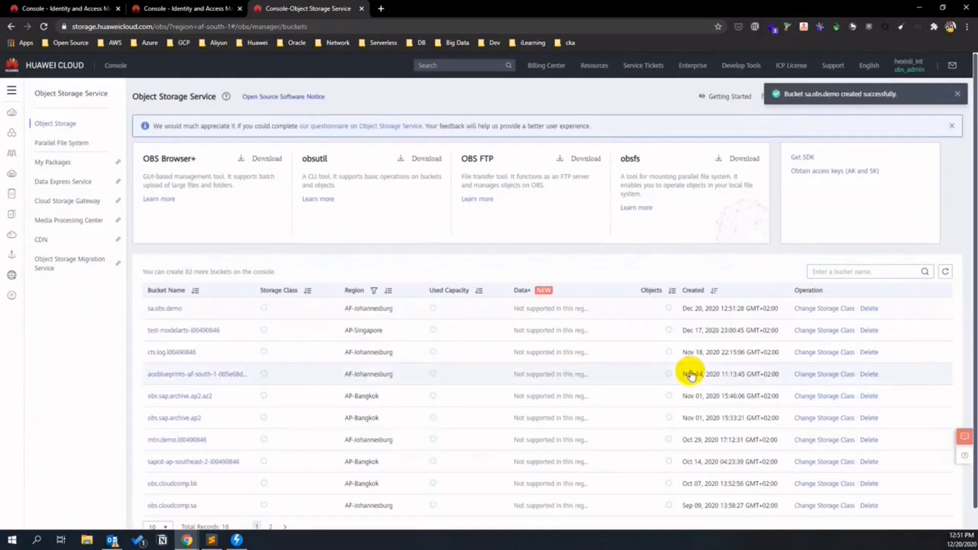
click(870, 309)
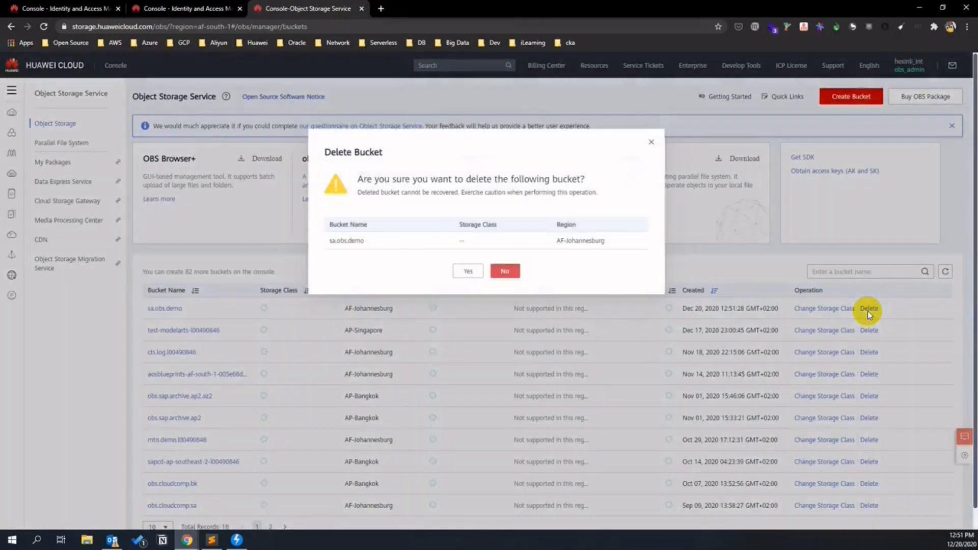
click(470, 274)
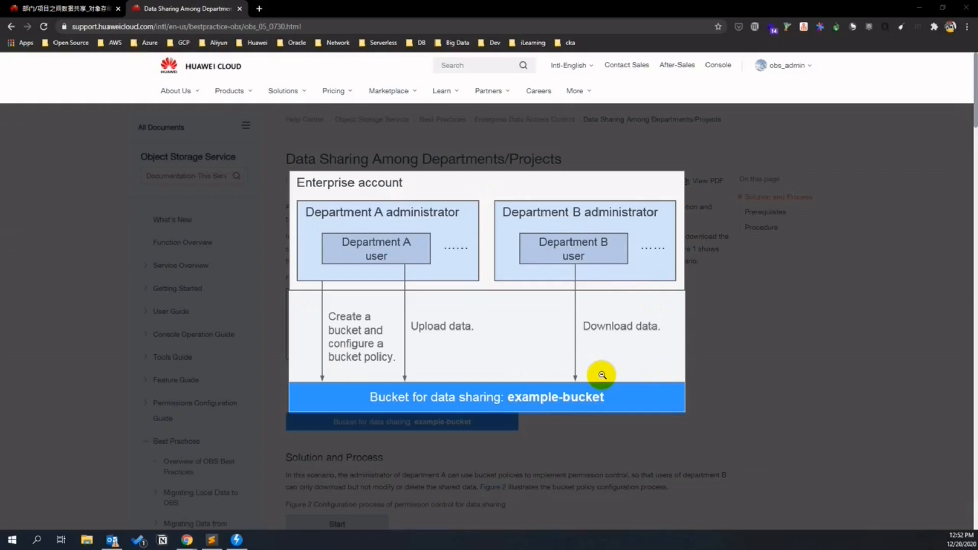
- Close the enlarged Figure 1 and enlarge the Figure 2 permission configuration flowchart
click(748, 395)
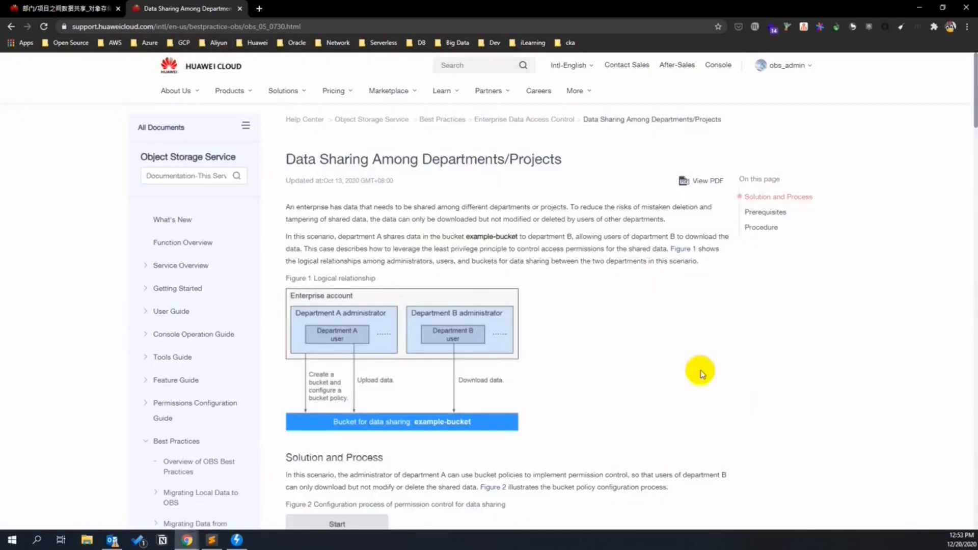
scroll(585, 342, down, 4)
scroll(585, 342, down, 2)
click(431, 306)
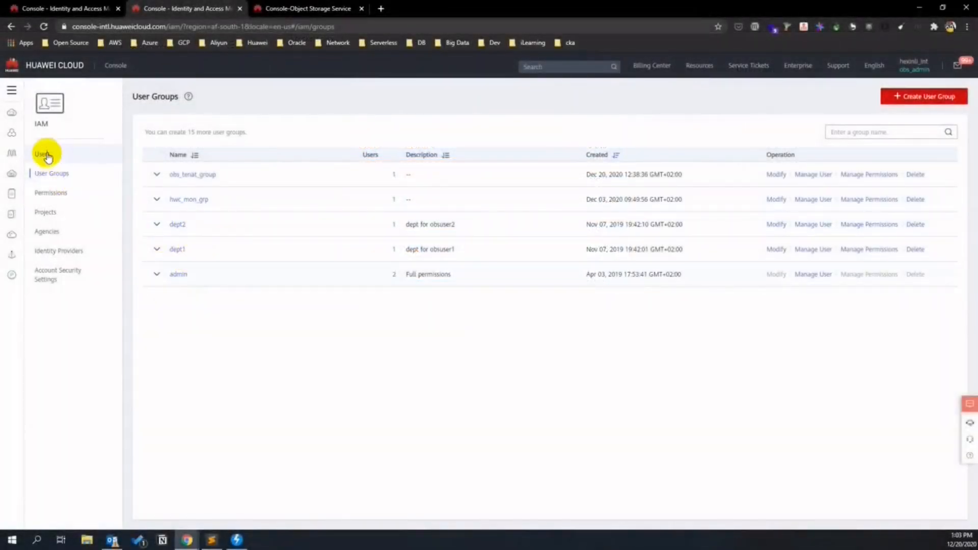
- Log the admin out of the console from the IAM Users page
click(46, 155)
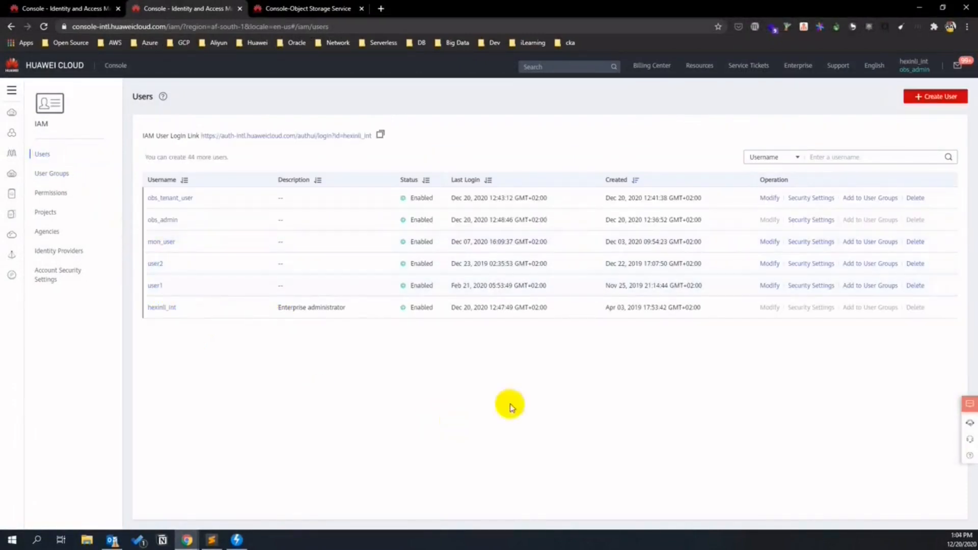
mouse_move(914, 65)
click(850, 219)
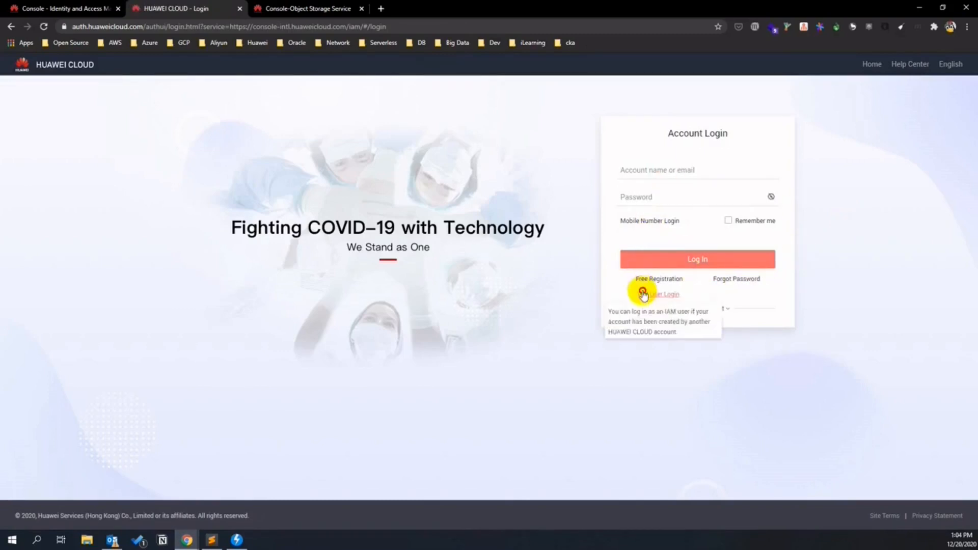
- Log in as IAM user user1 with the enterprise account name and password
click(643, 294)
click(653, 174)
text(hexinli)
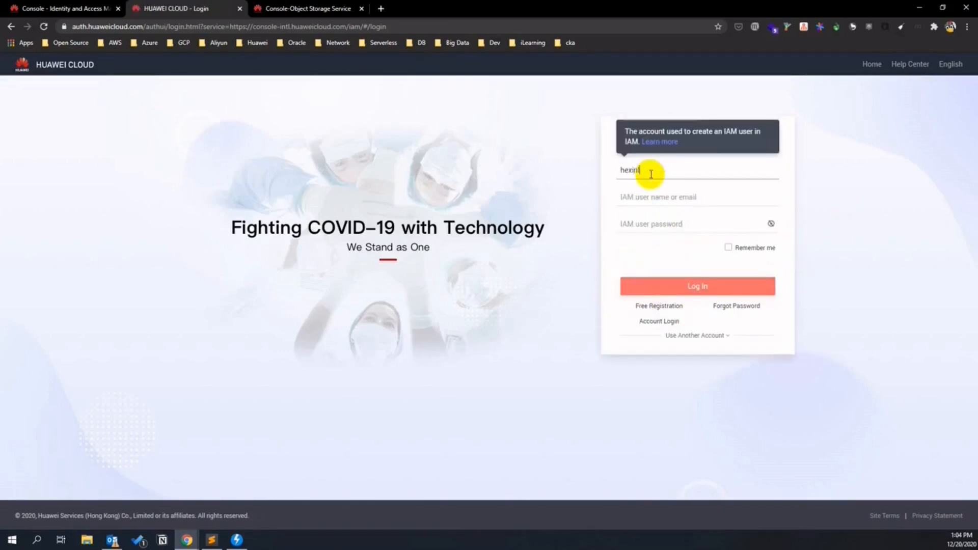
text(_int)
key(Tab)
text(ob)
key(Escape)
text(user)
key(Return)
text(1)
key(Tab)
text(••••••••)
click(724, 288)
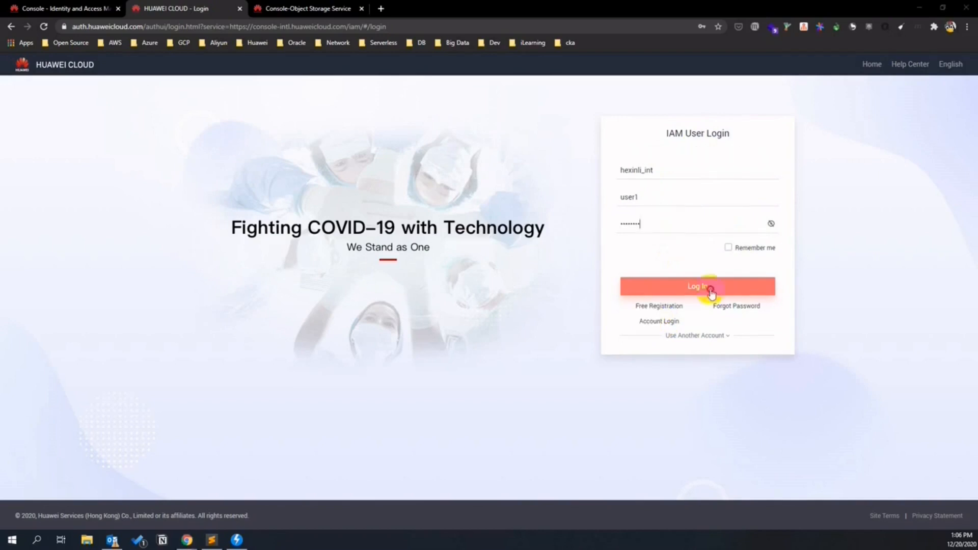
click(710, 288)
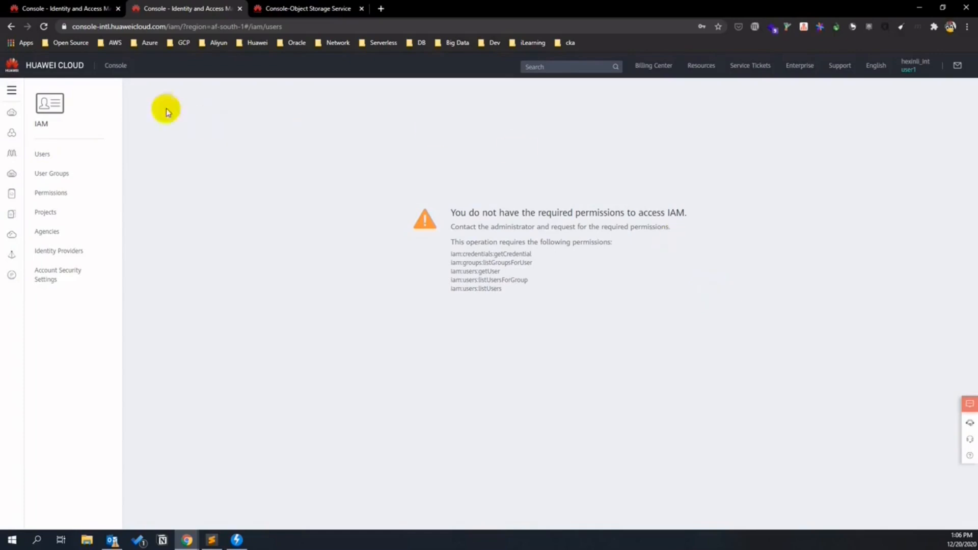
- Open Object Storage Service and dismiss the OBS Browser+ announcement
click(11, 90)
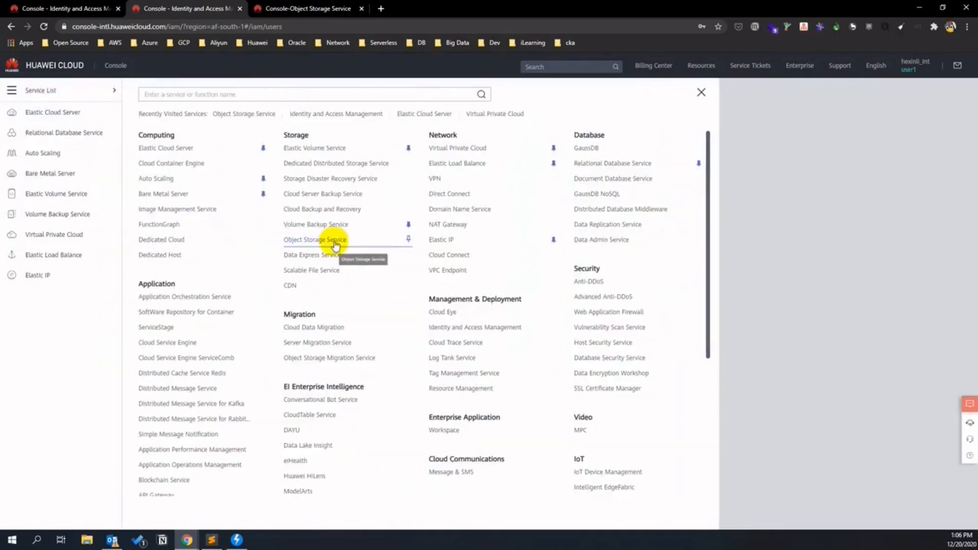
click(334, 242)
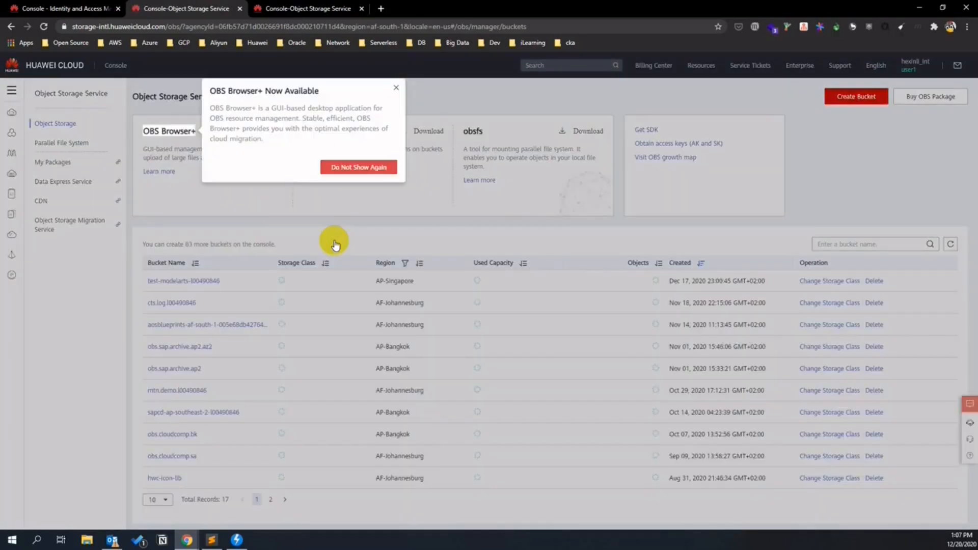
click(396, 88)
- Create bucket sa.example-bucket.depta in the default enterprise project, accepting the Standard storage notice
click(856, 97)
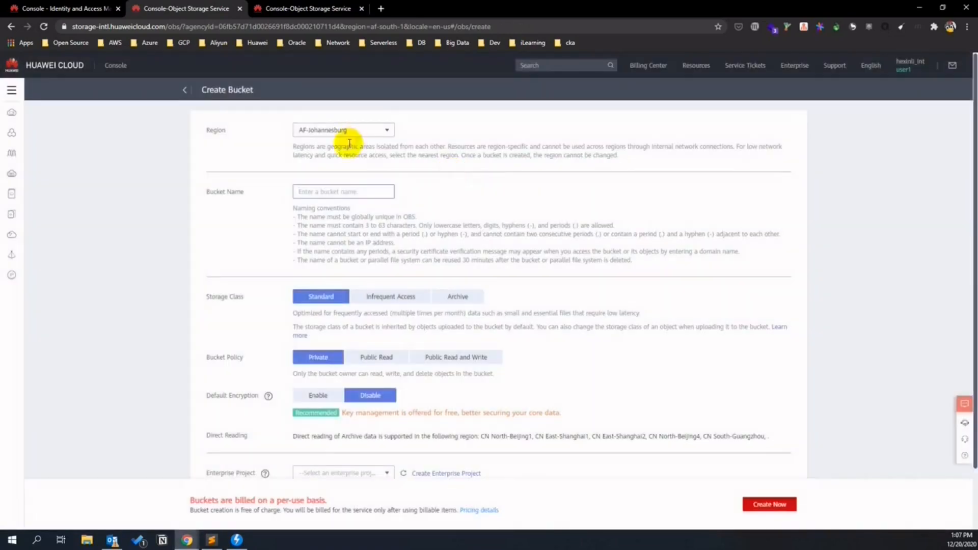
click(329, 192)
text(sa.example-bu)
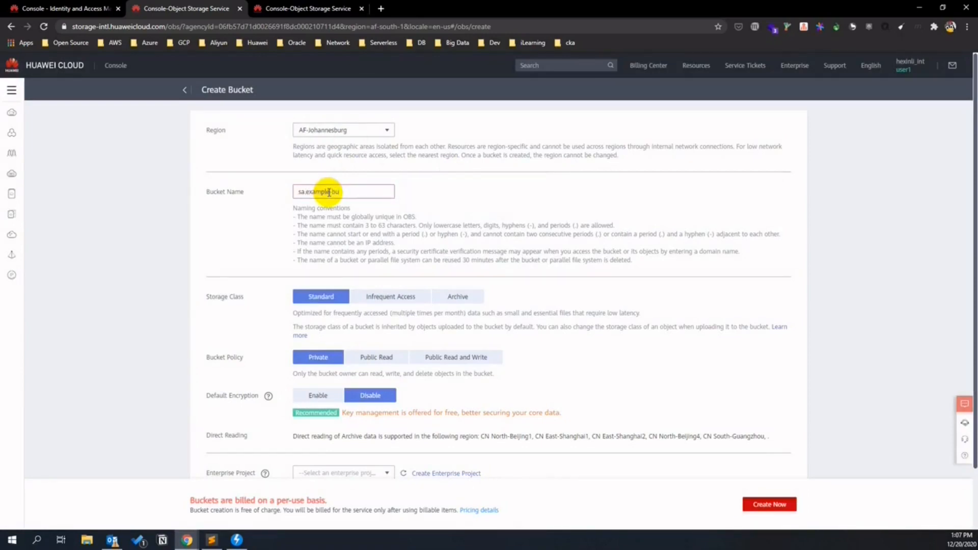
text(cket.deptA)
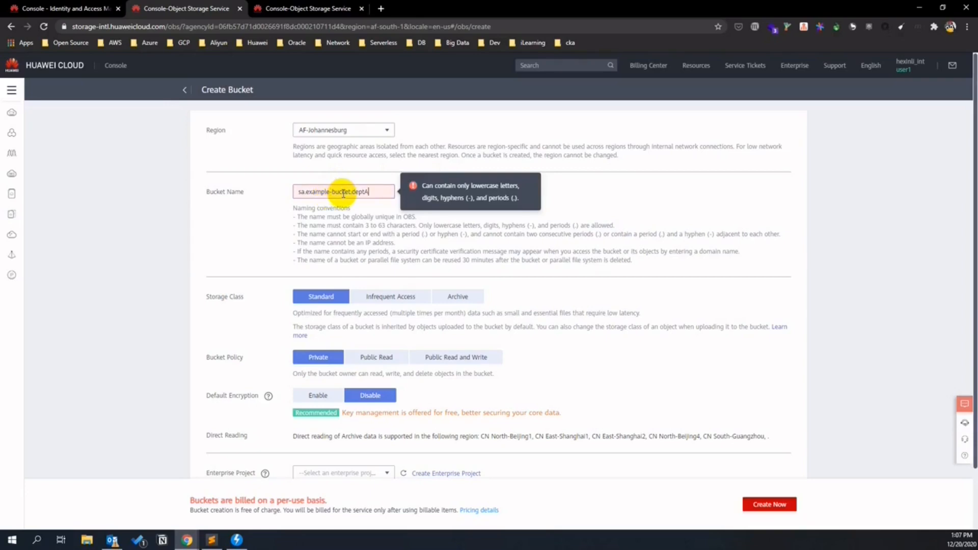
key(BackSpace)
text(a)
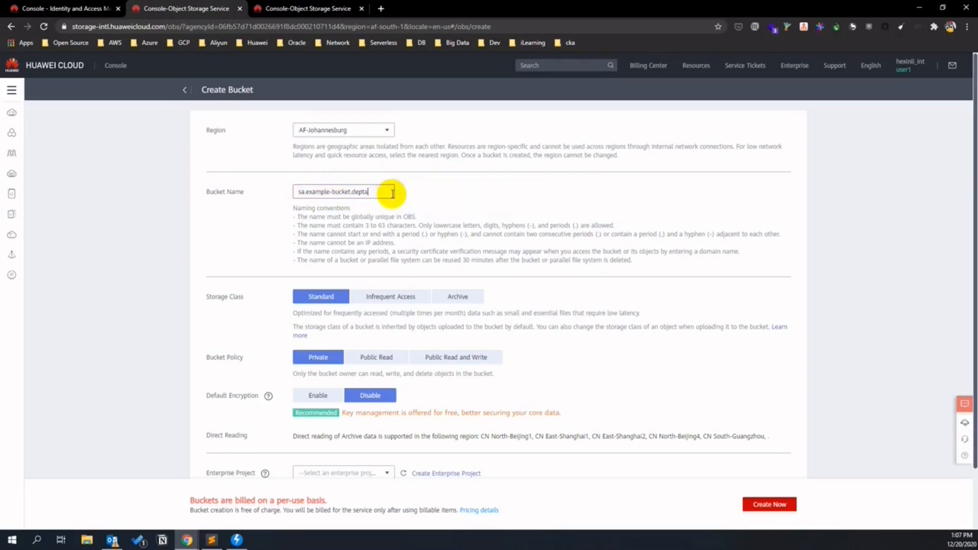
scroll(427, 413, down, 1)
click(387, 403)
click(339, 421)
click(777, 506)
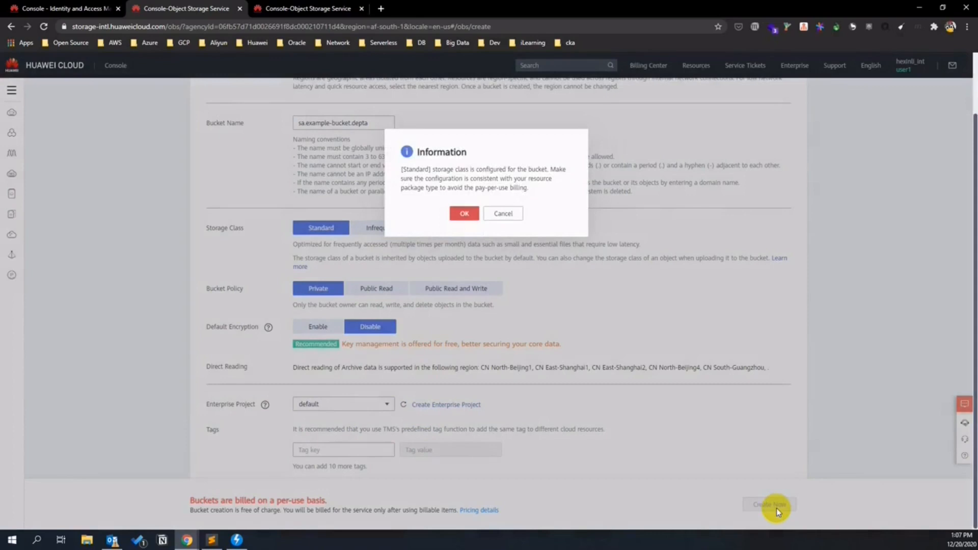
click(465, 214)
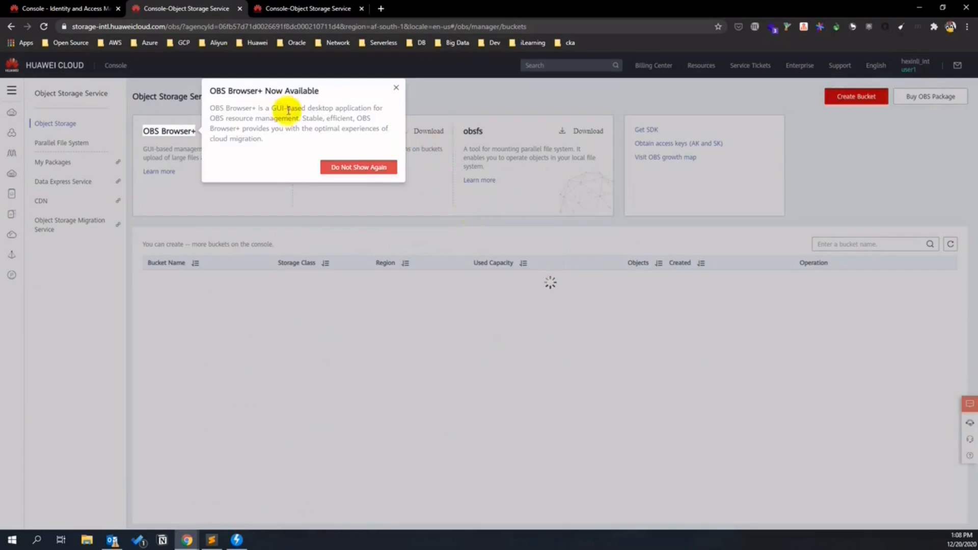
click(396, 88)
- Create the folder test-folder in bucket sa.example-bucket.depta
click(204, 281)
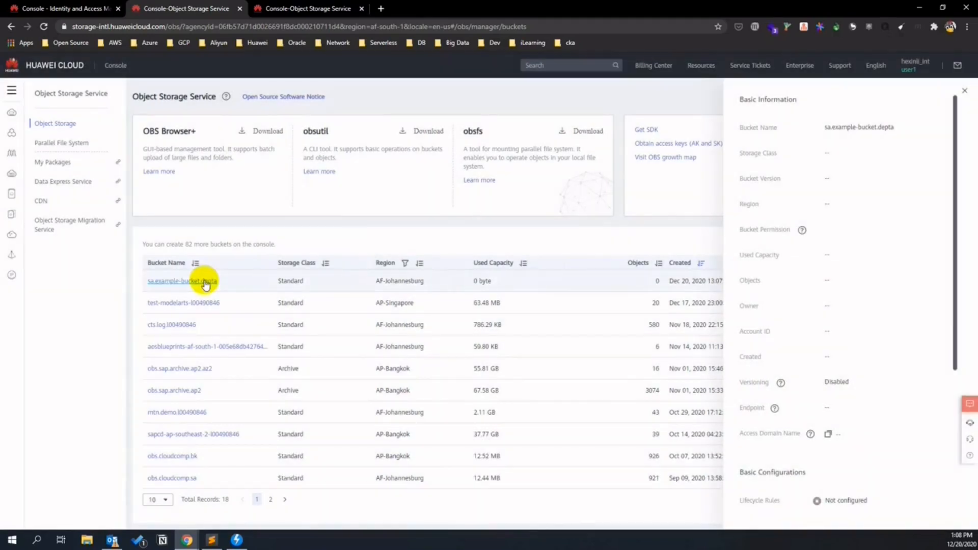
click(205, 281)
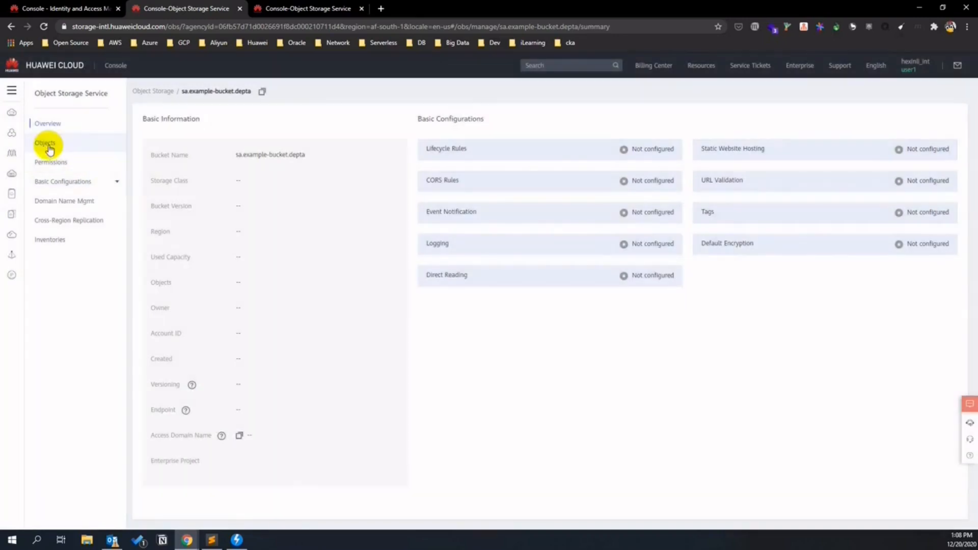
click(50, 149)
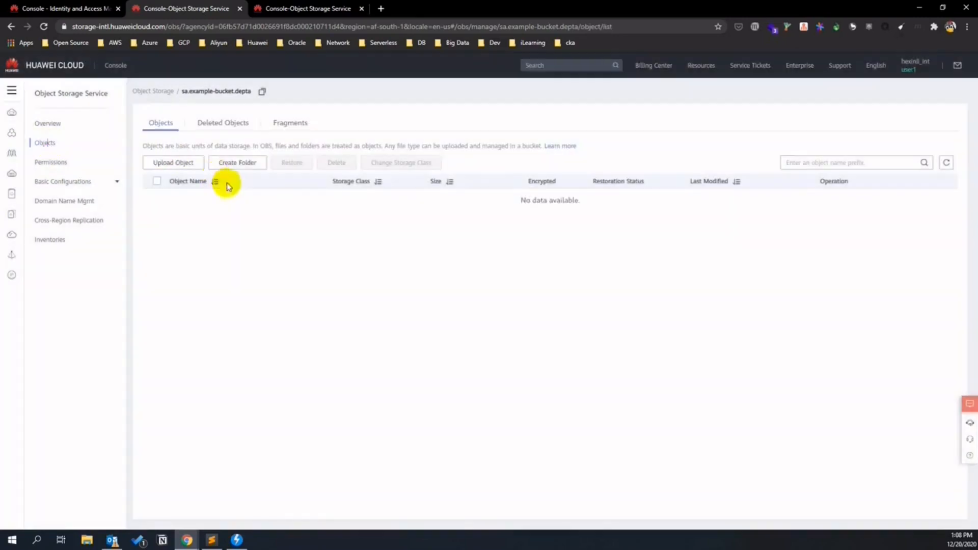
click(186, 163)
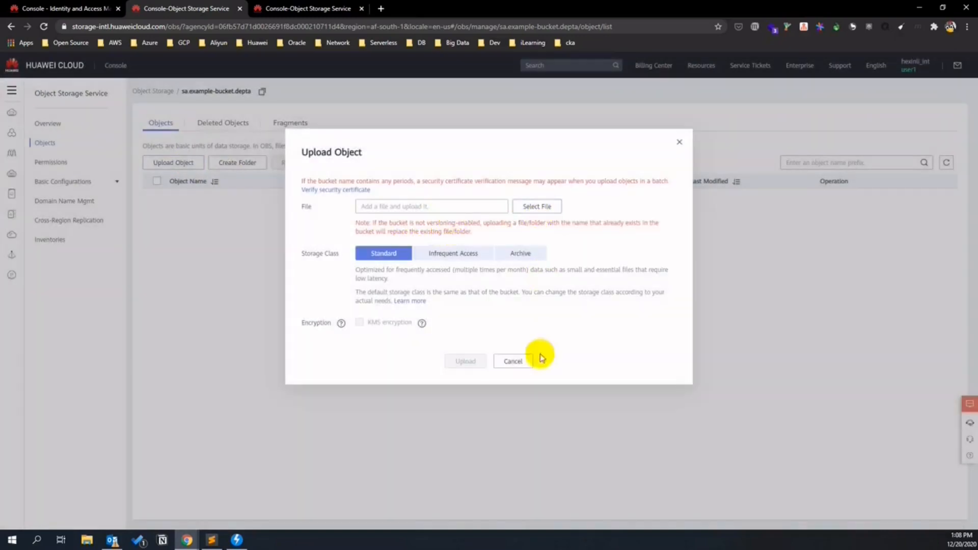
click(517, 361)
click(238, 164)
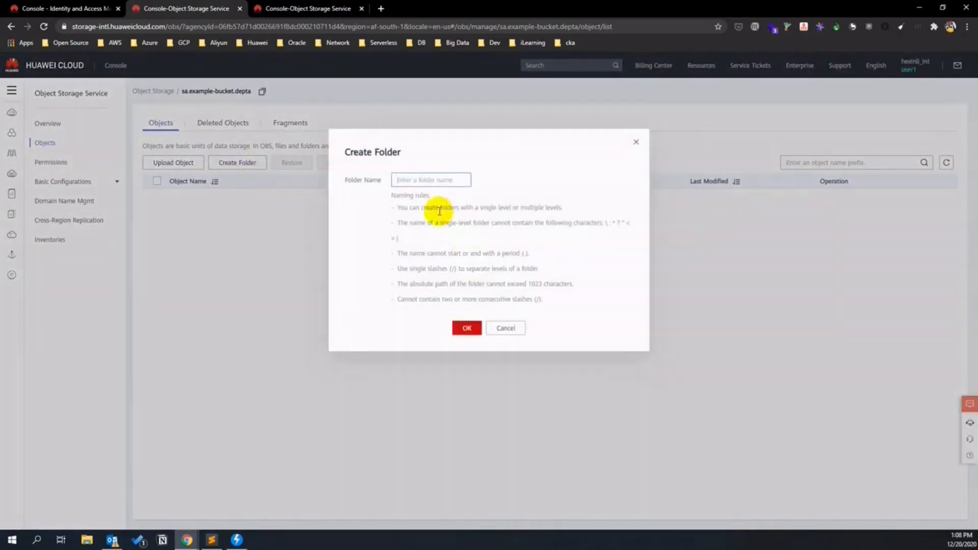
text(test-folder)
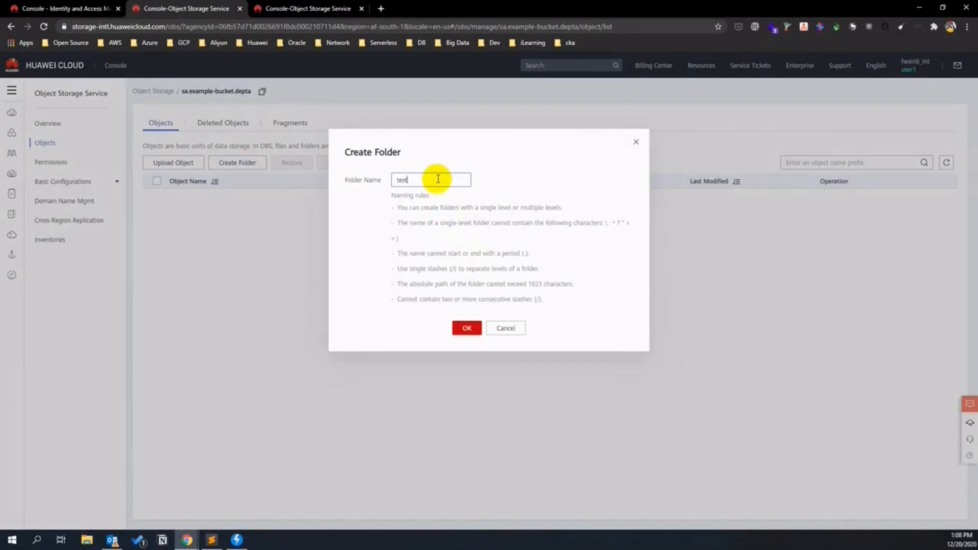
click(465, 327)
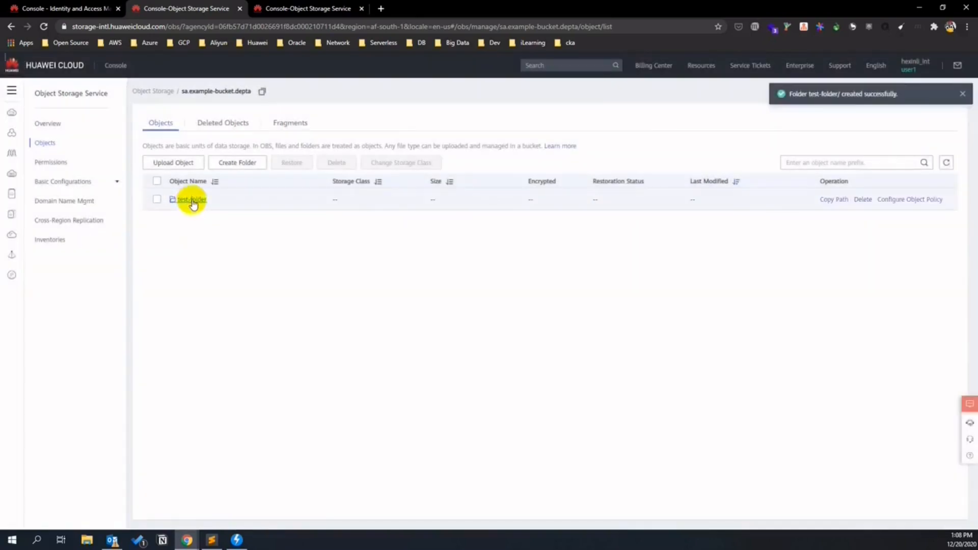
- Upload qakb_import_template.xlsx into test-folder and go to the bucket's permission policies
click(191, 199)
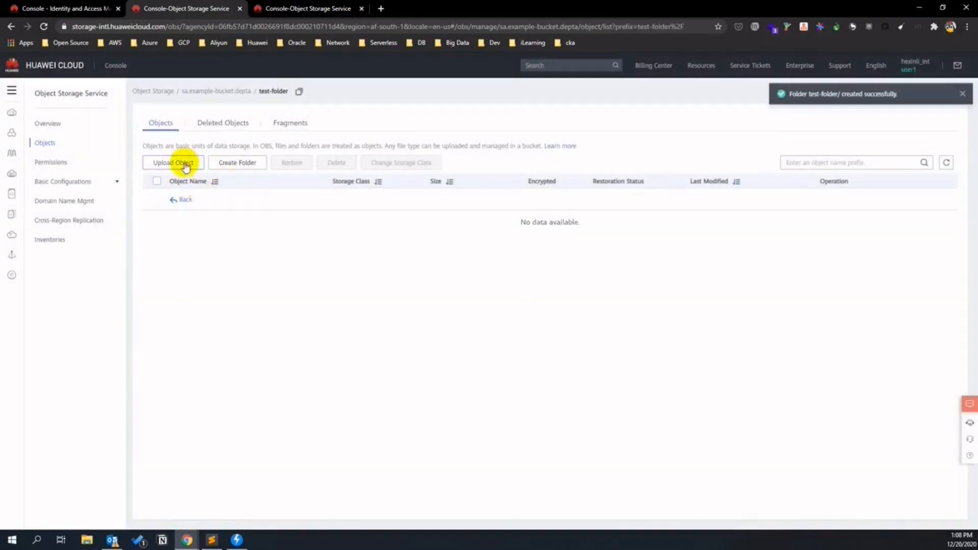
click(186, 167)
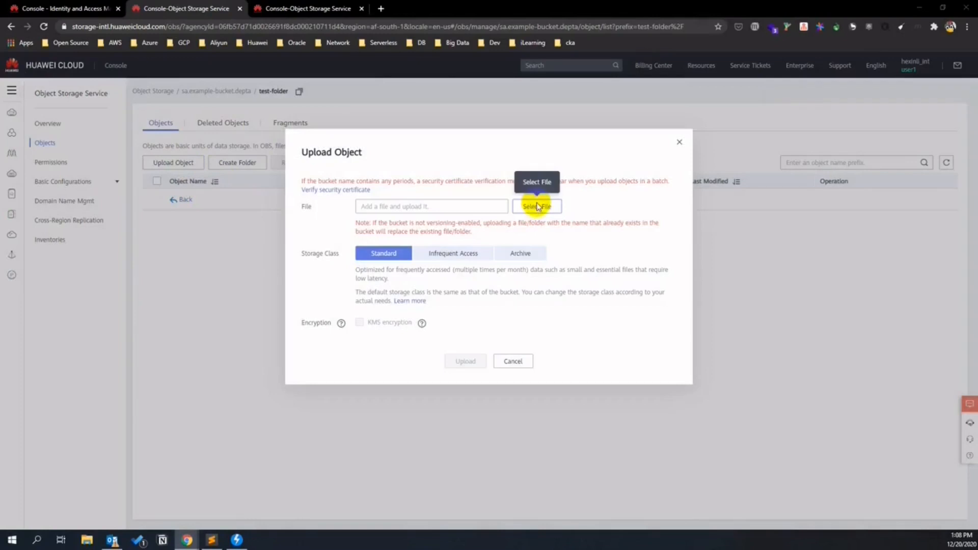
click(537, 206)
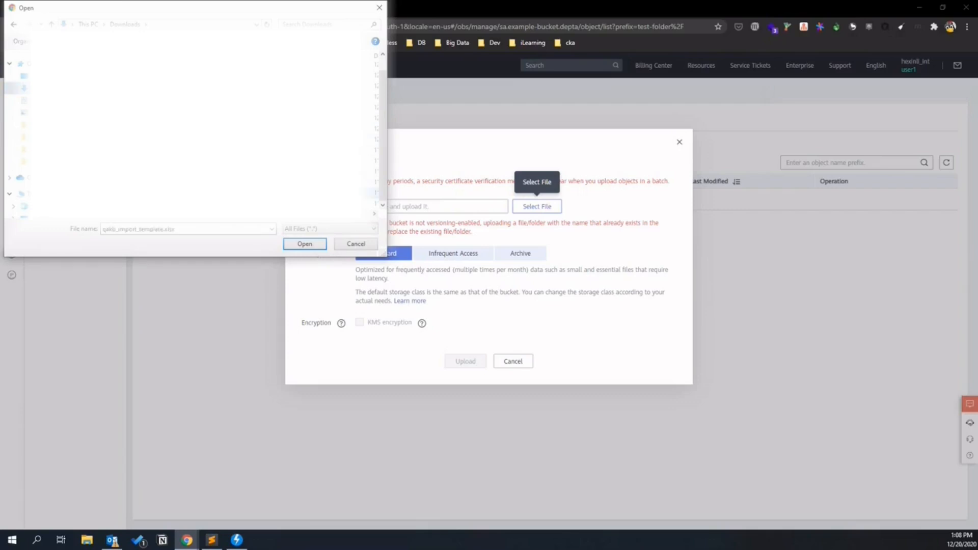
click(305, 244)
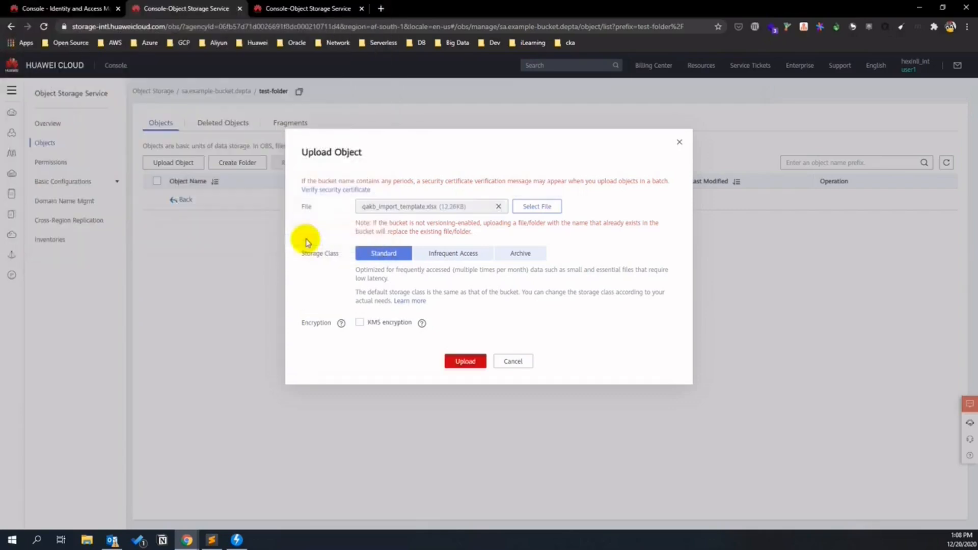
click(474, 360)
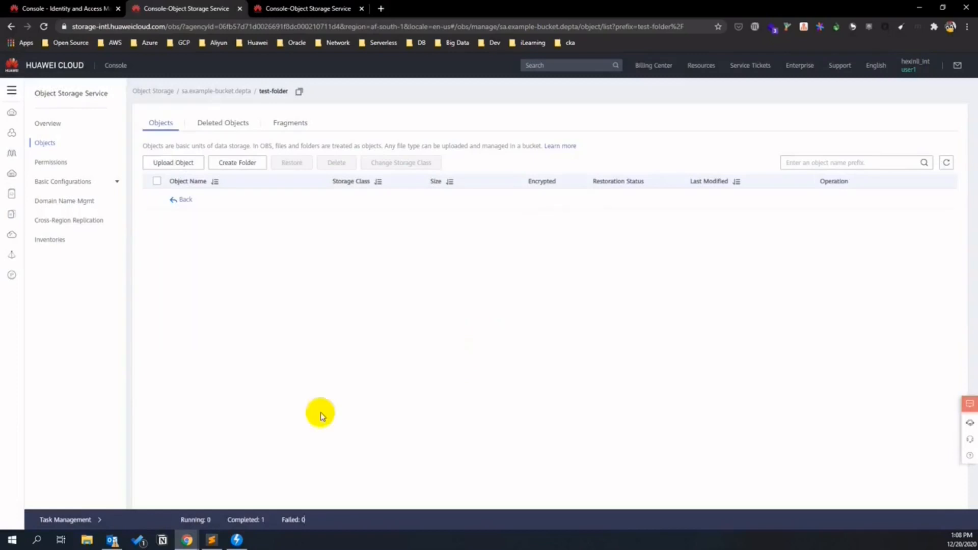
click(247, 521)
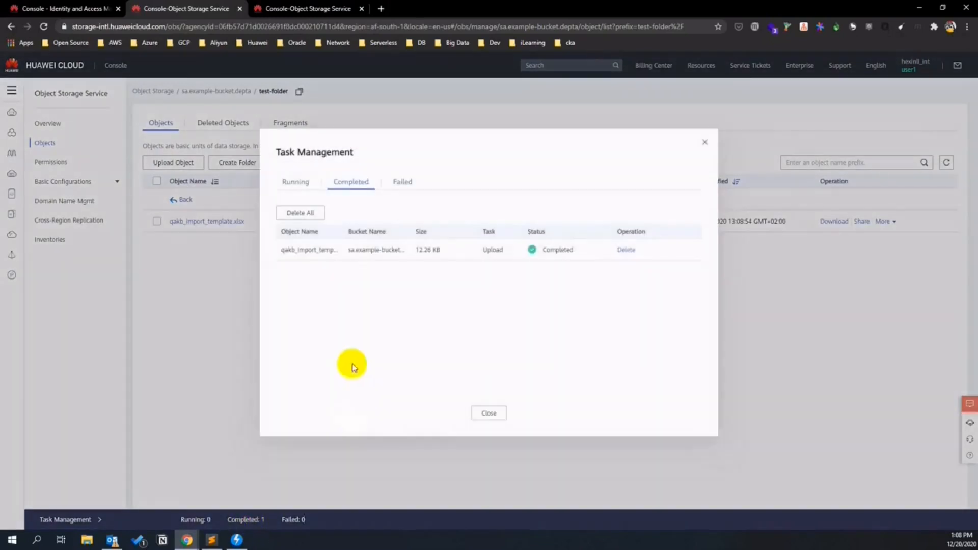
click(497, 412)
click(947, 162)
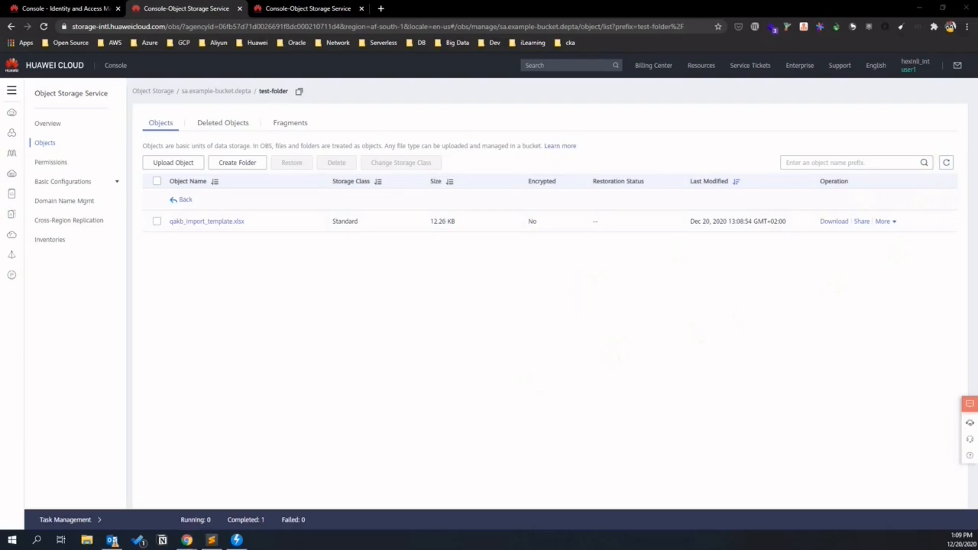
click(45, 126)
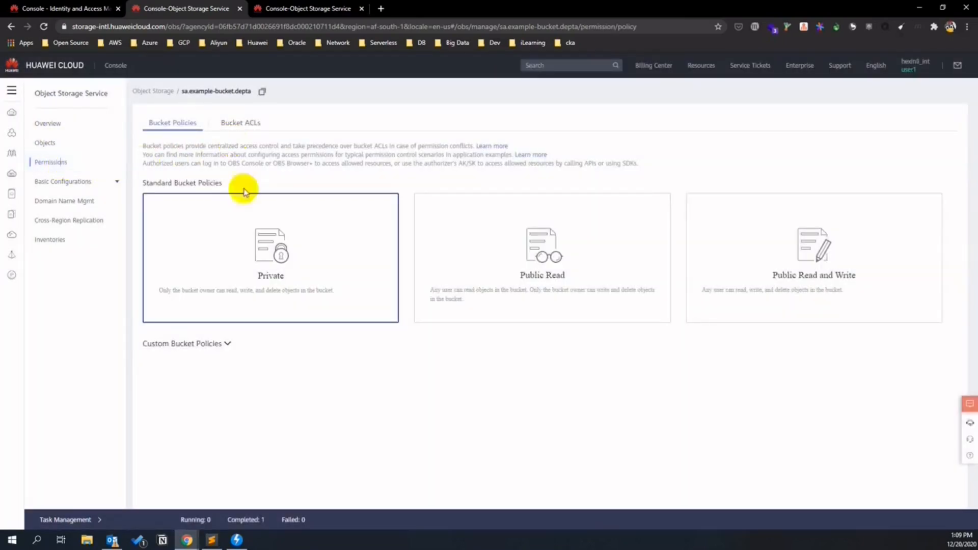
- Save a custom bucket policy giving user2 PutObject and PutObjectAcl on test-folder, then log out
click(212, 344)
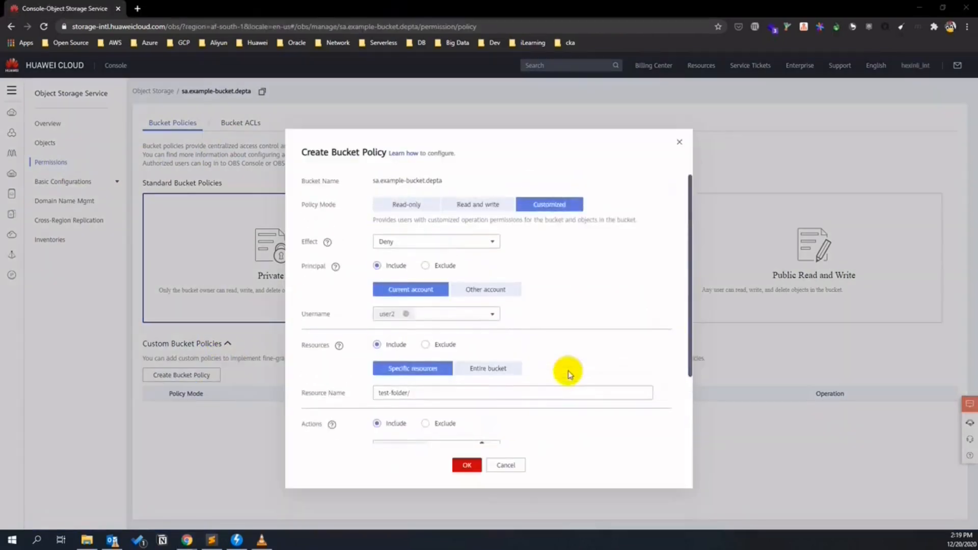
scroll(567, 371, down, 2)
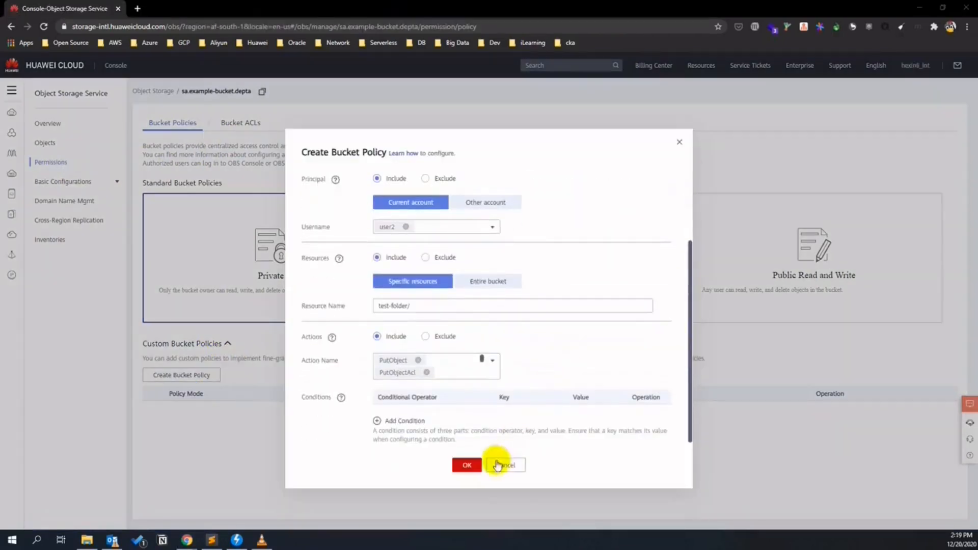
click(467, 465)
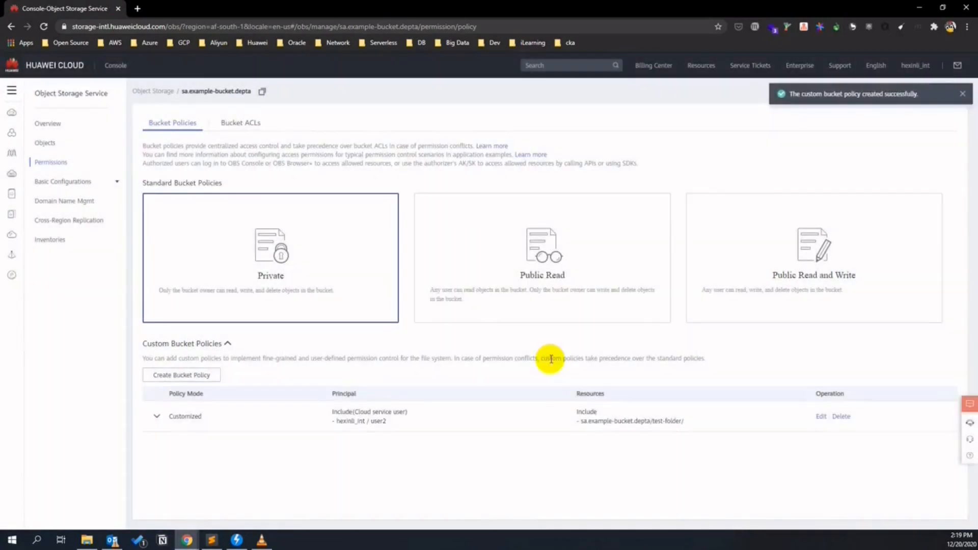
mouse_move(919, 66)
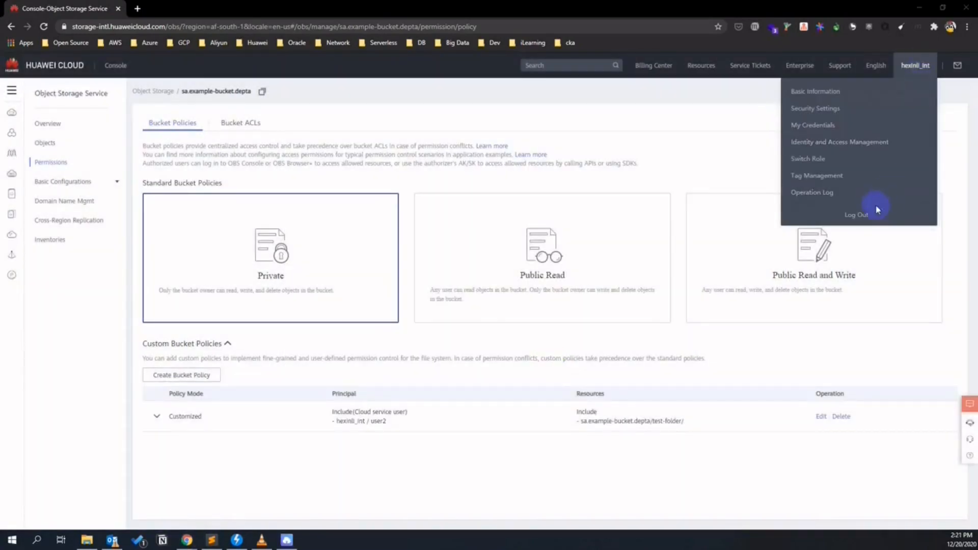
click(861, 215)
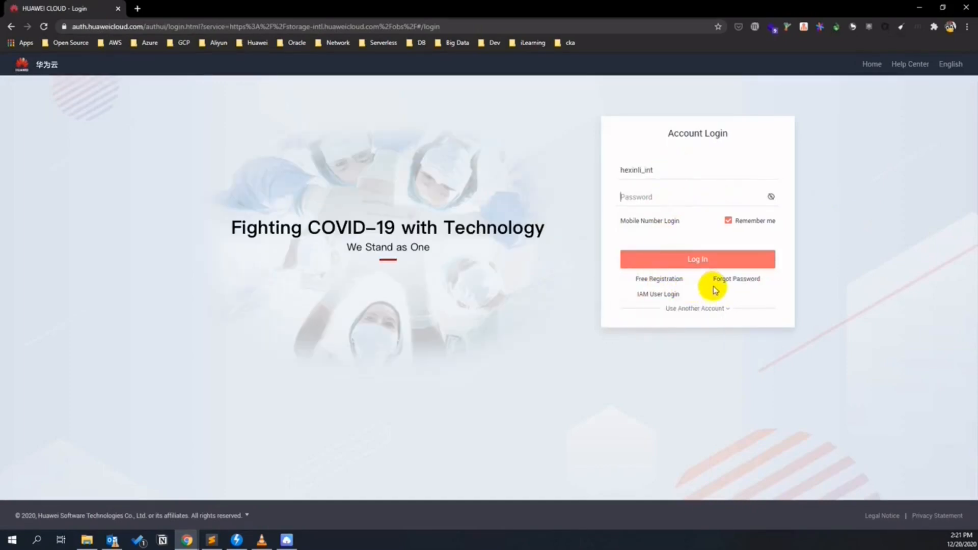
- Log in as IAM user user1 with the enterprise account name and password
click(667, 299)
click(656, 170)
text(hexinli_in)
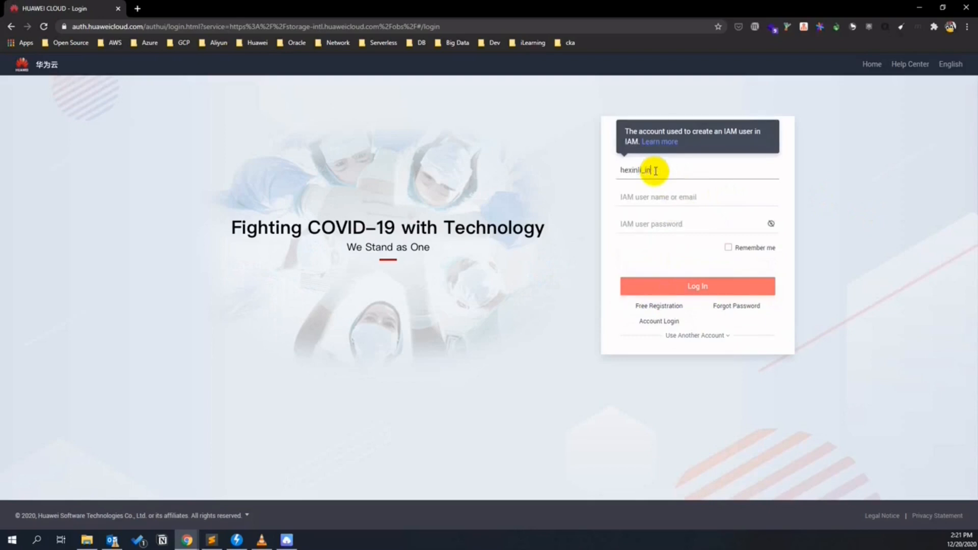
text(use)
text(•)
key(BackSpace)
text(••••••••)
key(Return)
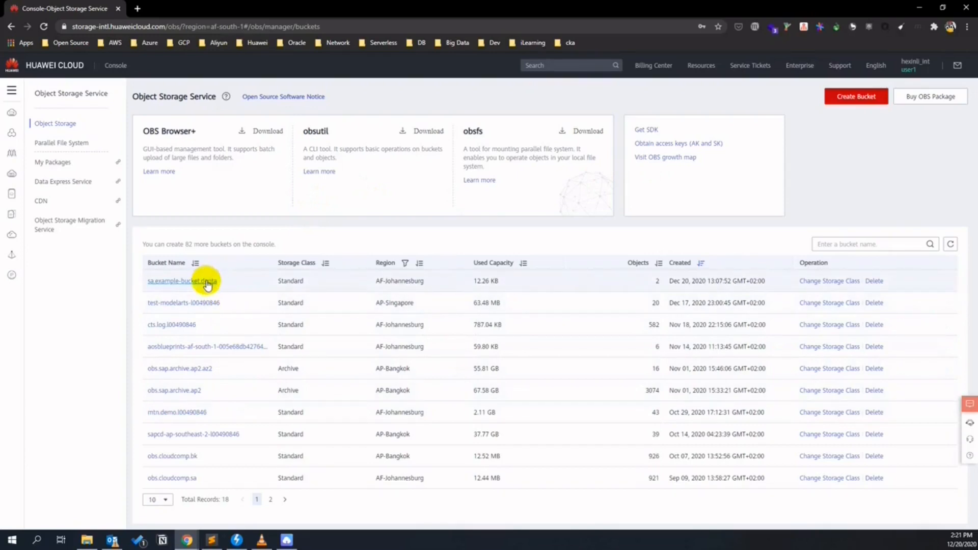
- Open test-folder in sa.example-bucket.depta and upload test2.jpg from the Desktop
click(207, 284)
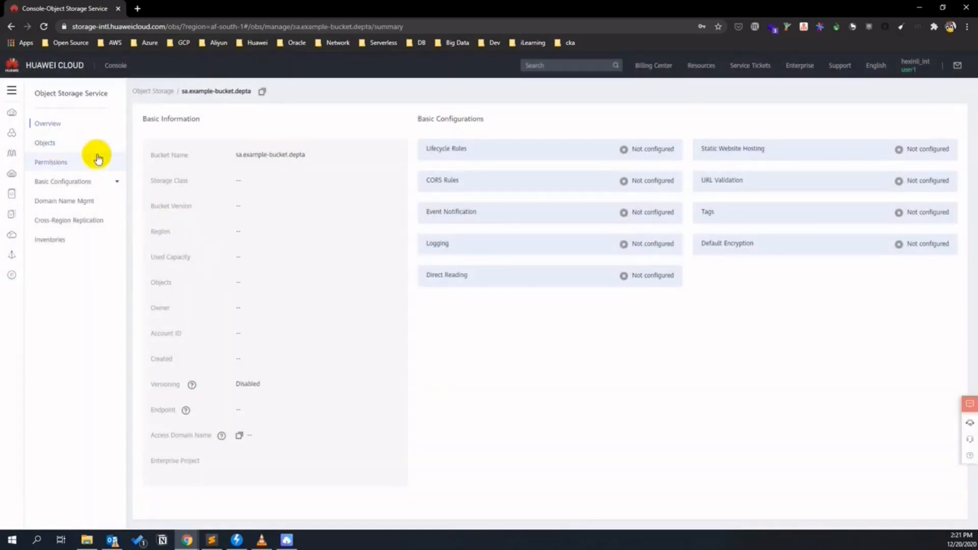
click(50, 144)
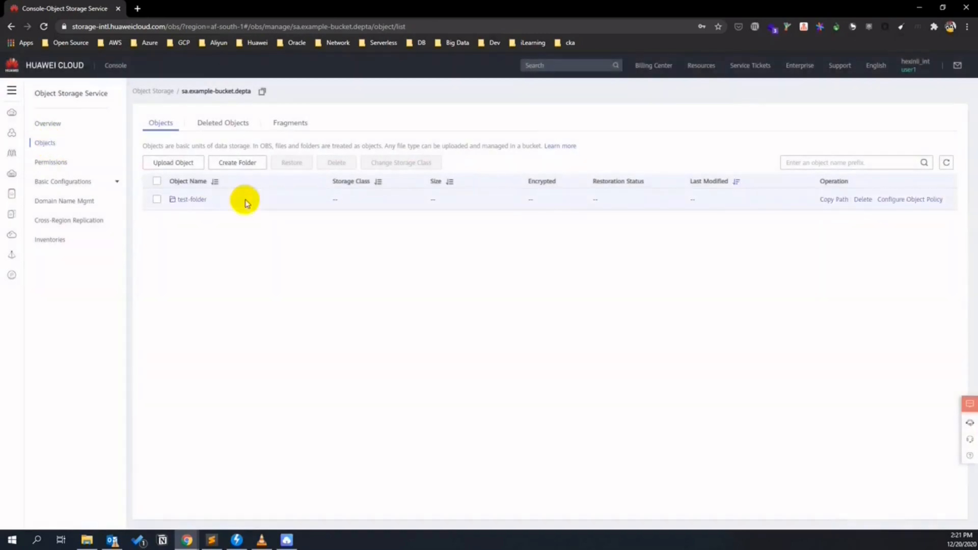
click(194, 199)
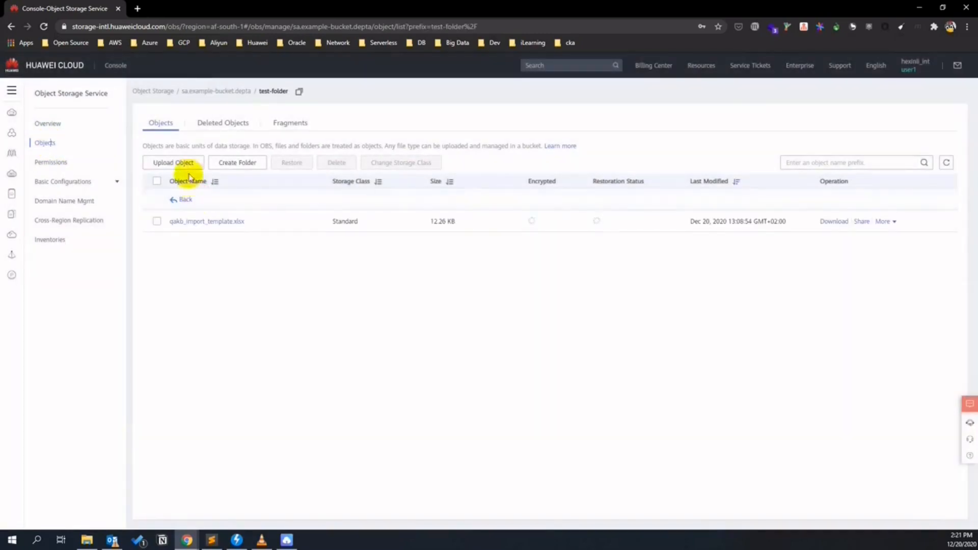
click(190, 164)
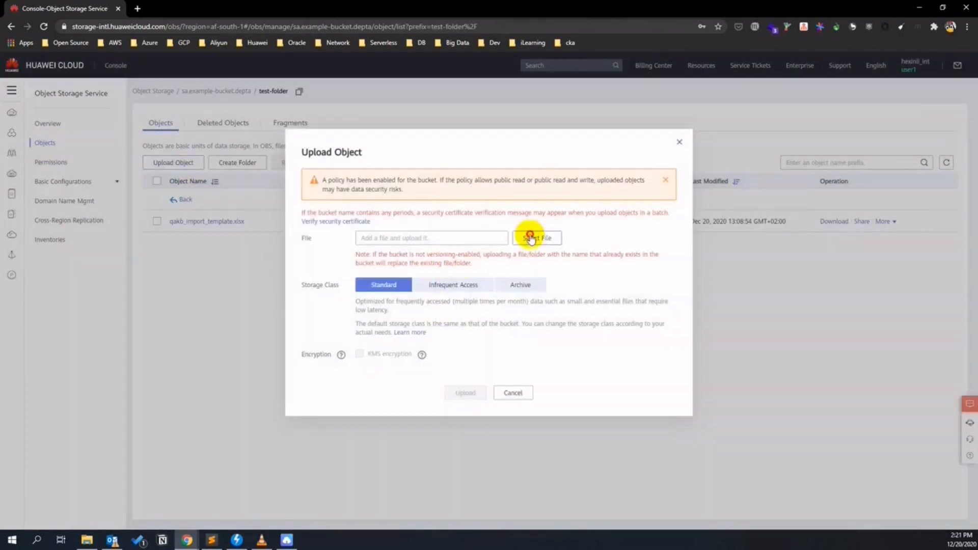
click(532, 237)
click(39, 101)
scroll(229, 142, down, 2)
click(153, 161)
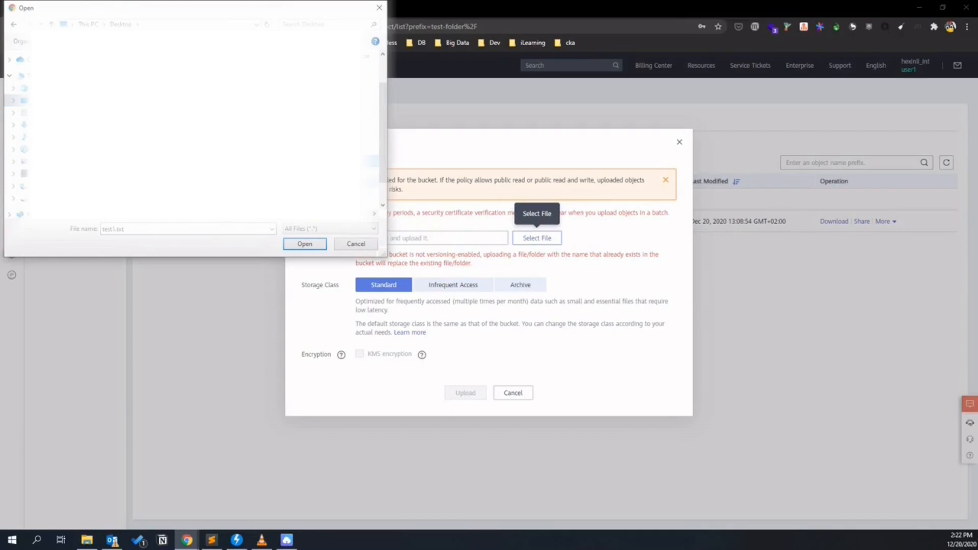
click(317, 243)
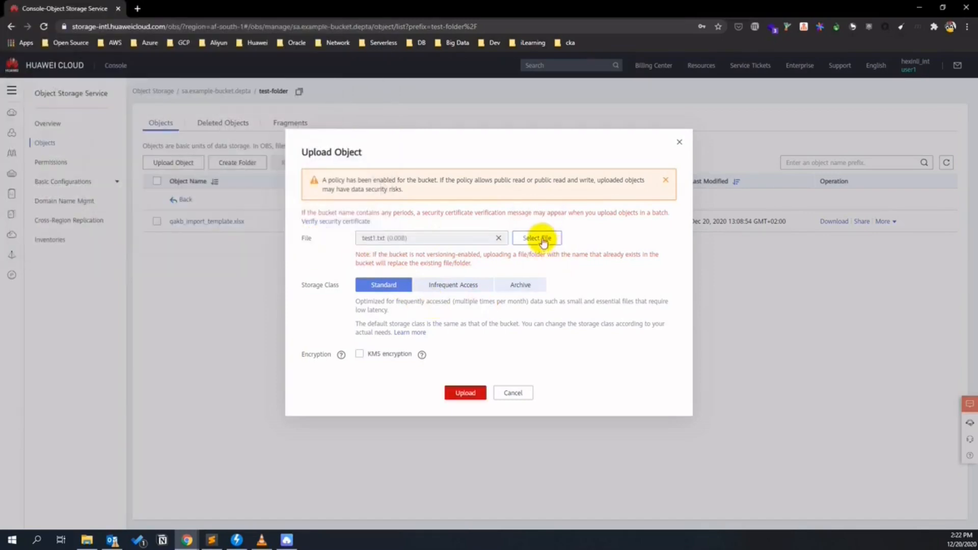
click(539, 238)
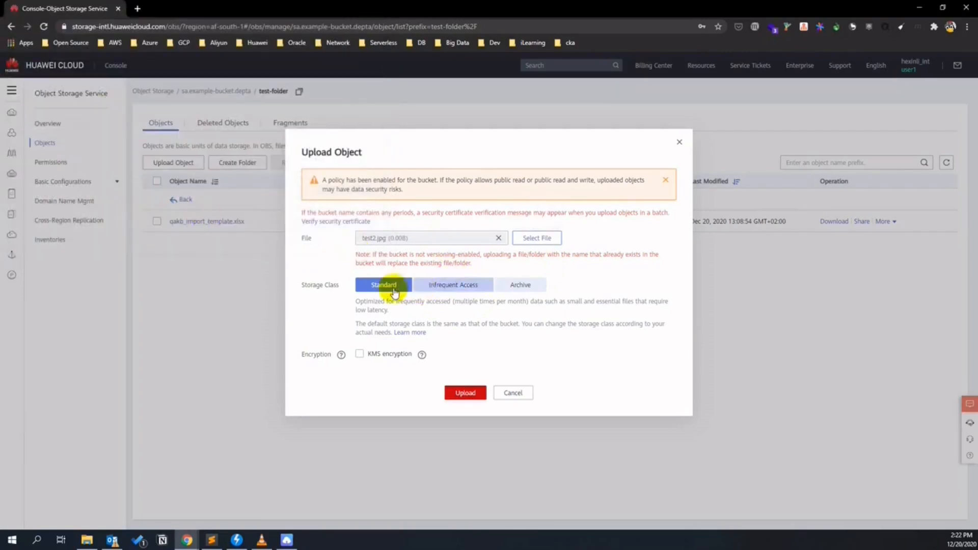
click(451, 392)
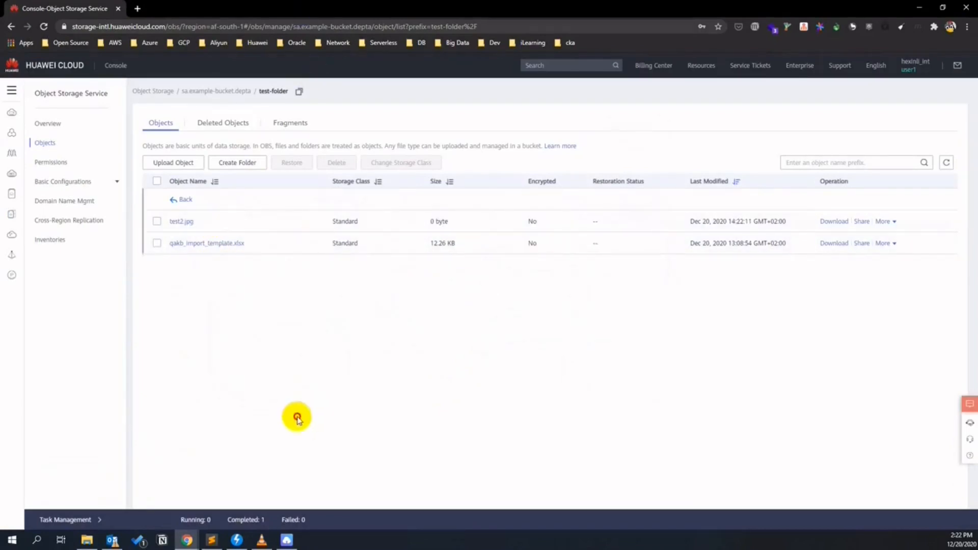
- Upload test1.txt and test3.log into test-folder, then log out
click(176, 163)
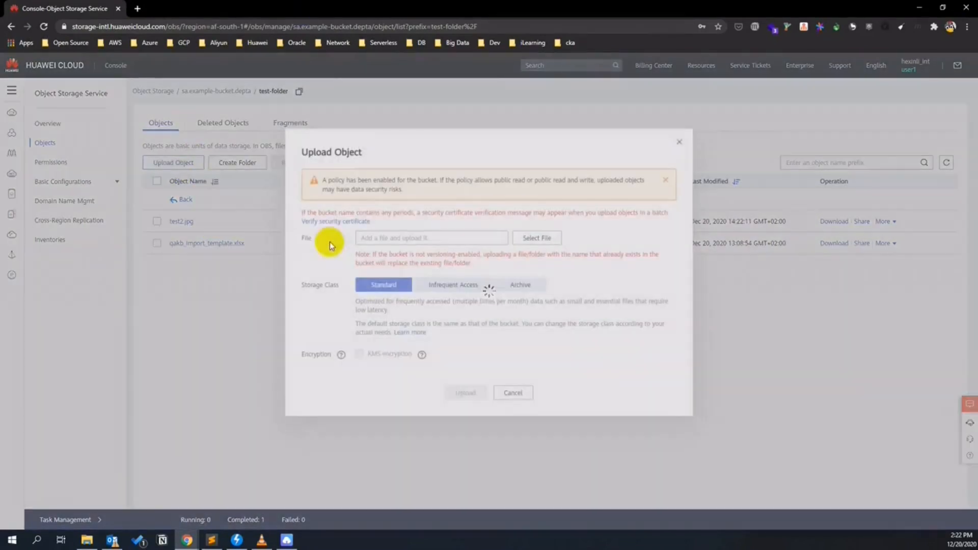
click(537, 238)
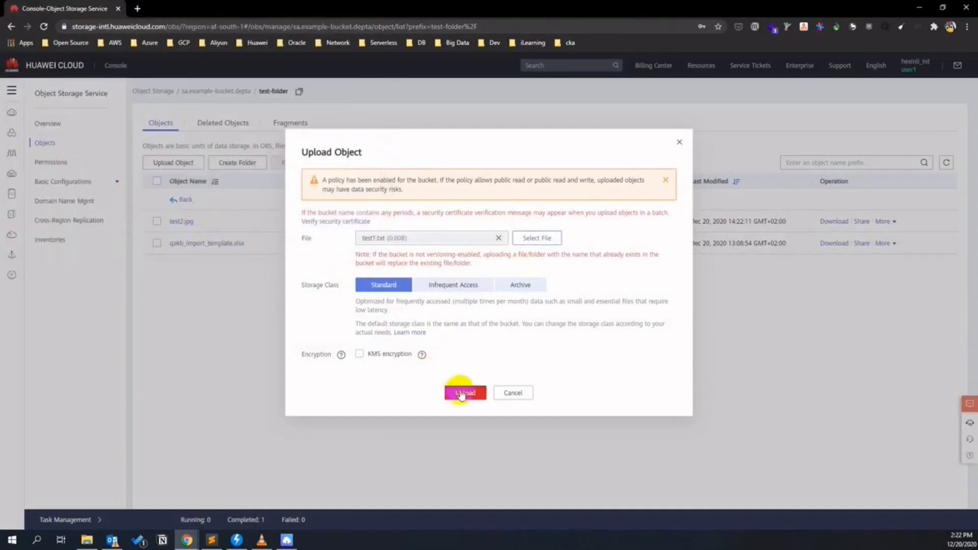
click(465, 393)
click(196, 165)
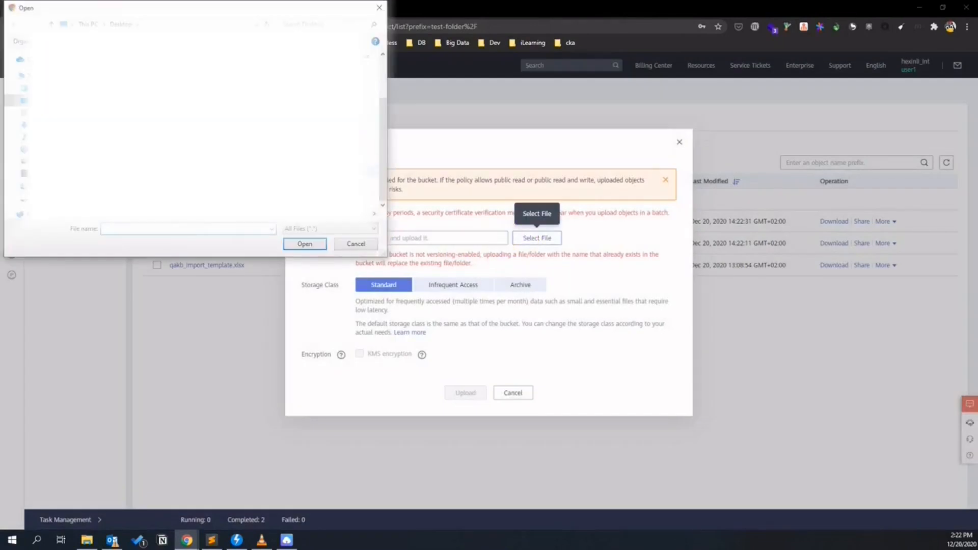
double_click(229, 207)
click(464, 393)
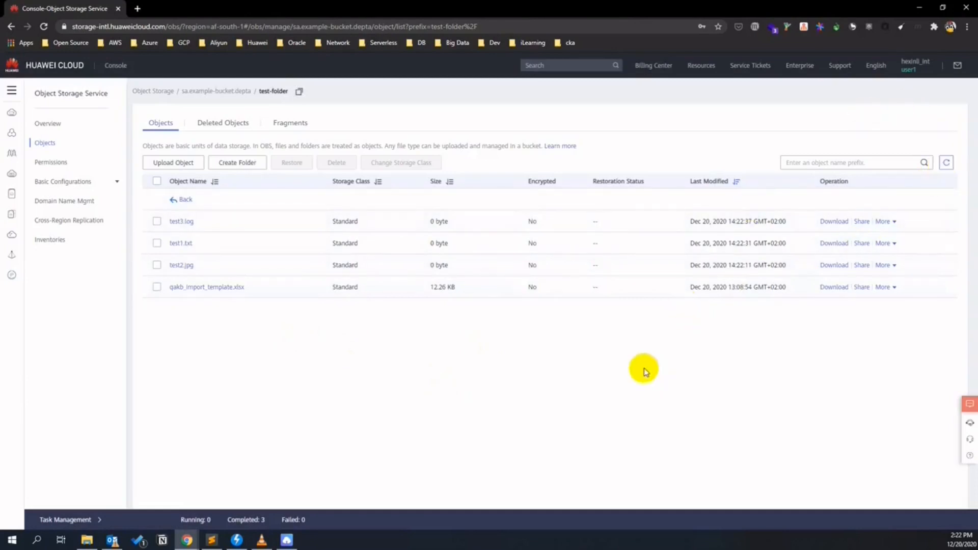
mouse_move(912, 65)
click(860, 215)
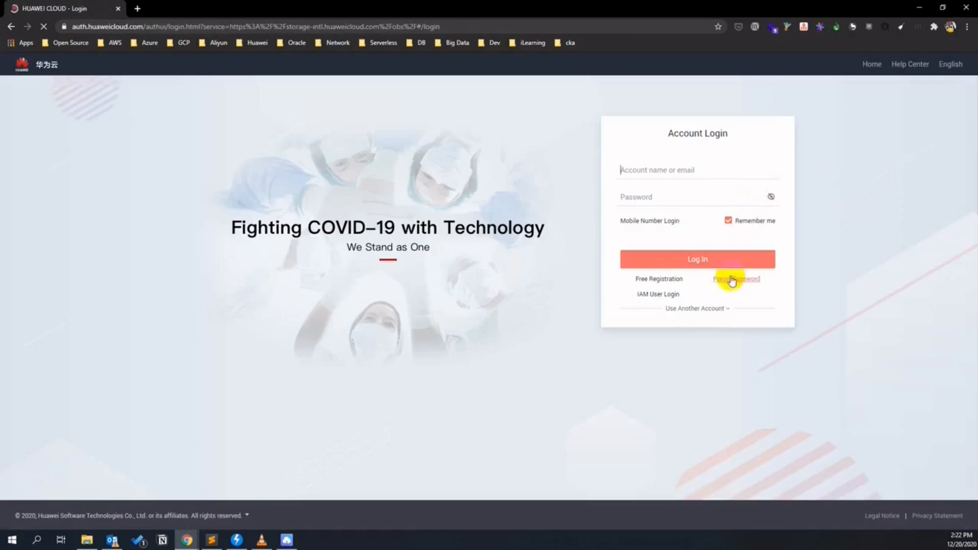
- Log in to the console as the IAM user user2 with the account name and credentials
click(662, 294)
click(673, 171)
text(hexinli_int)
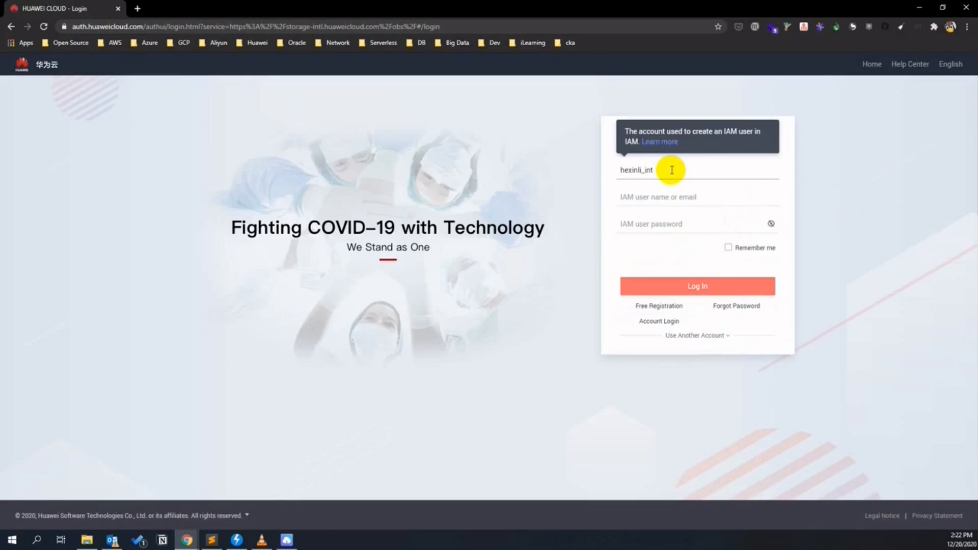
text(user********)
key(Return)
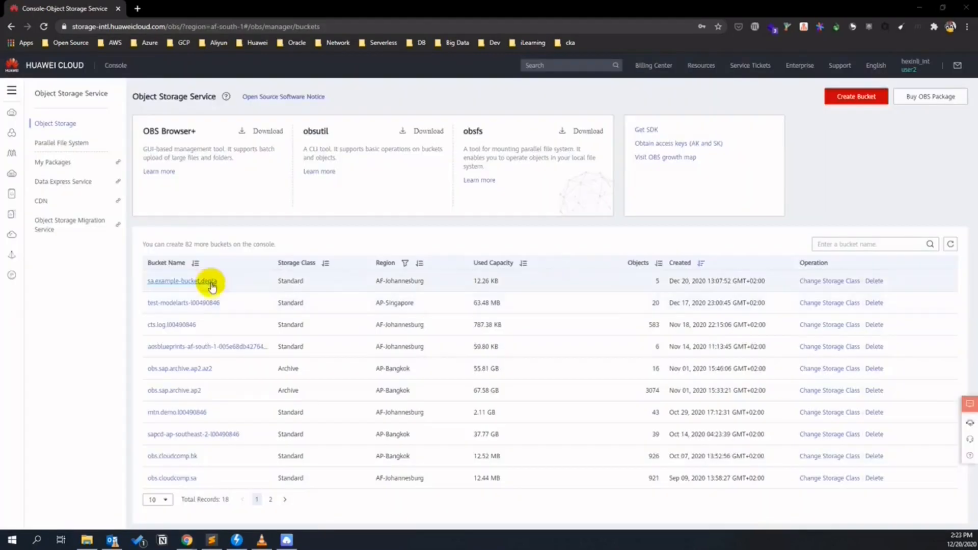
- Download test1.txt from test-folder in sa.example-bucket.depta and confirm it in the browser downloads
click(207, 280)
click(188, 199)
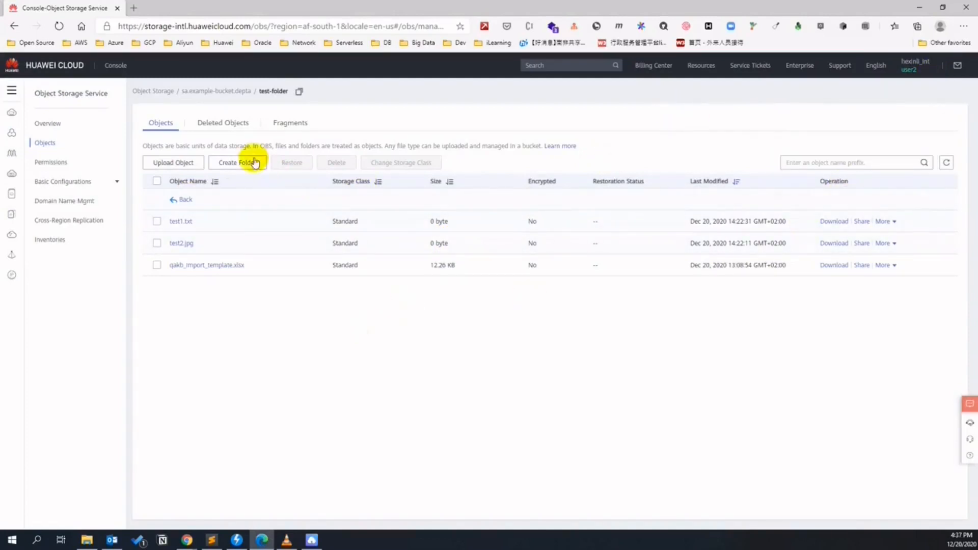
click(832, 222)
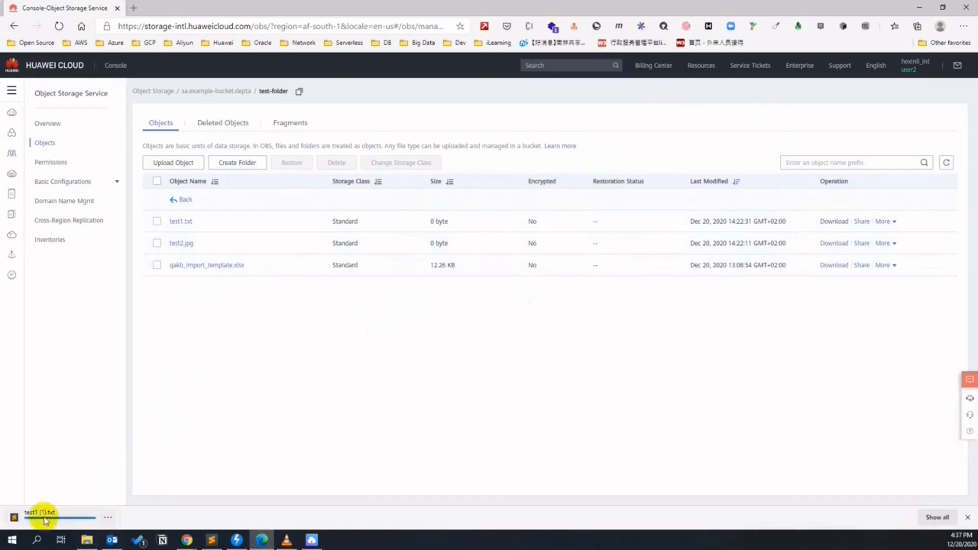
click(936, 517)
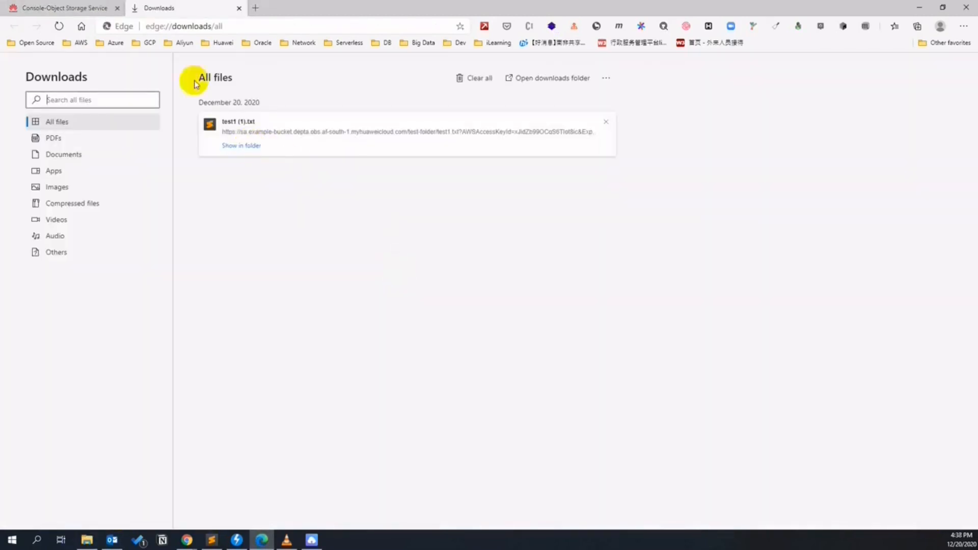
click(93, 9)
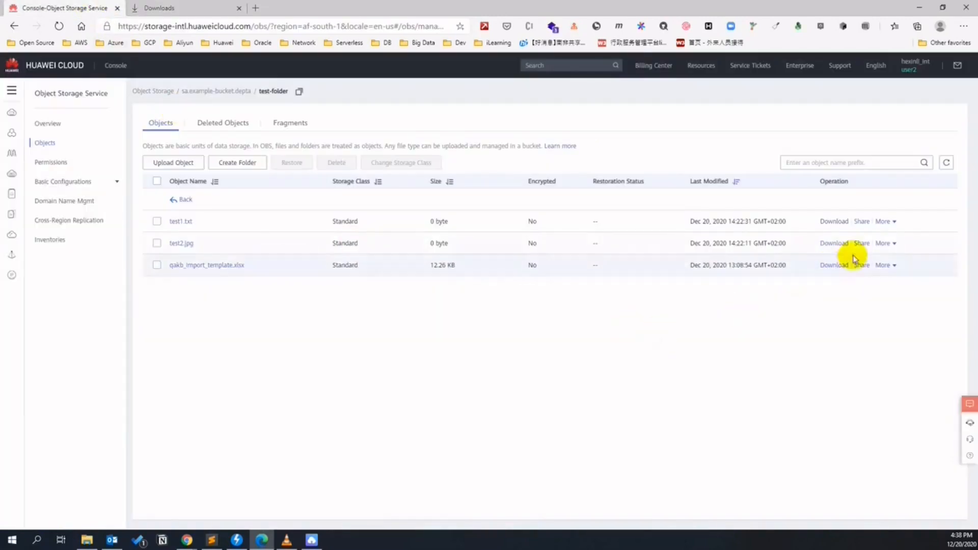
- Try deleting test1.txt and confirm in the task list that the delete failed
click(887, 222)
click(835, 253)
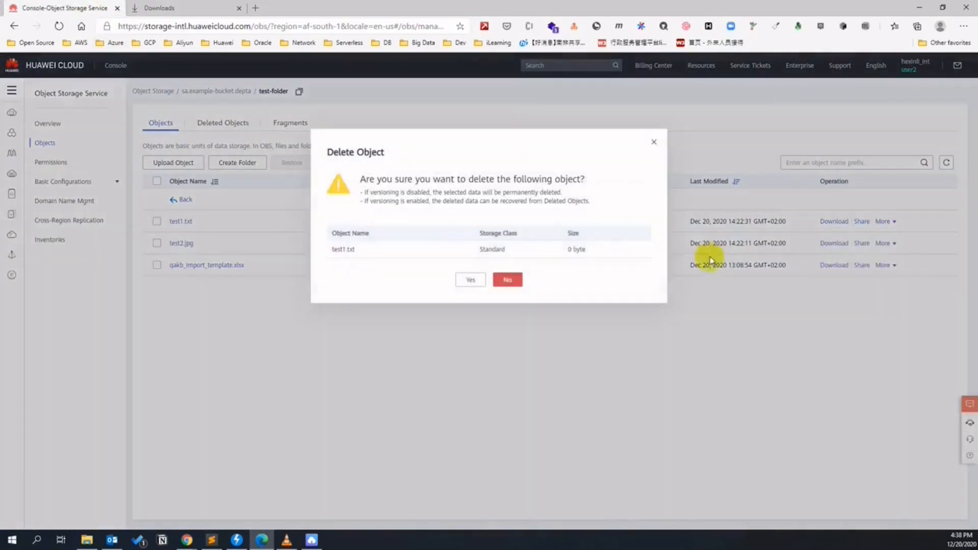
click(508, 279)
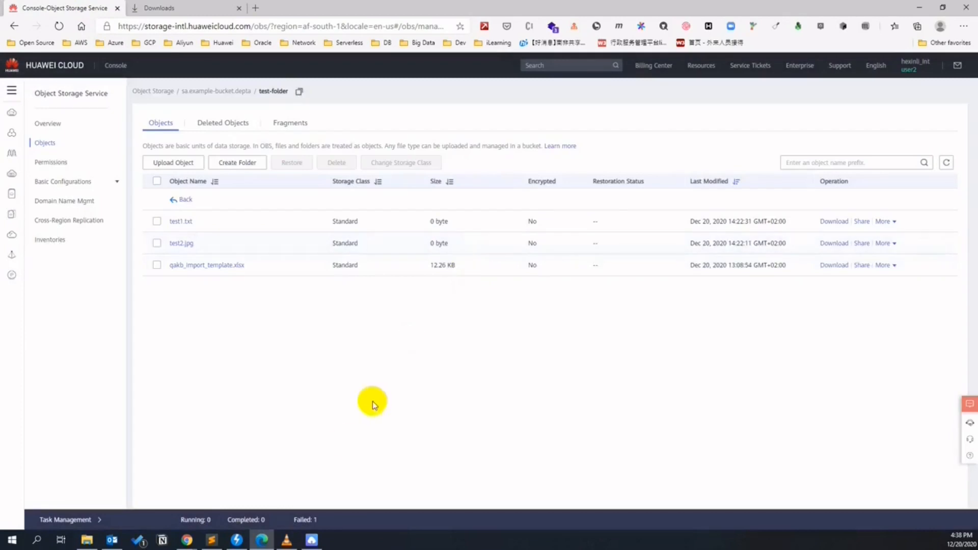
click(298, 522)
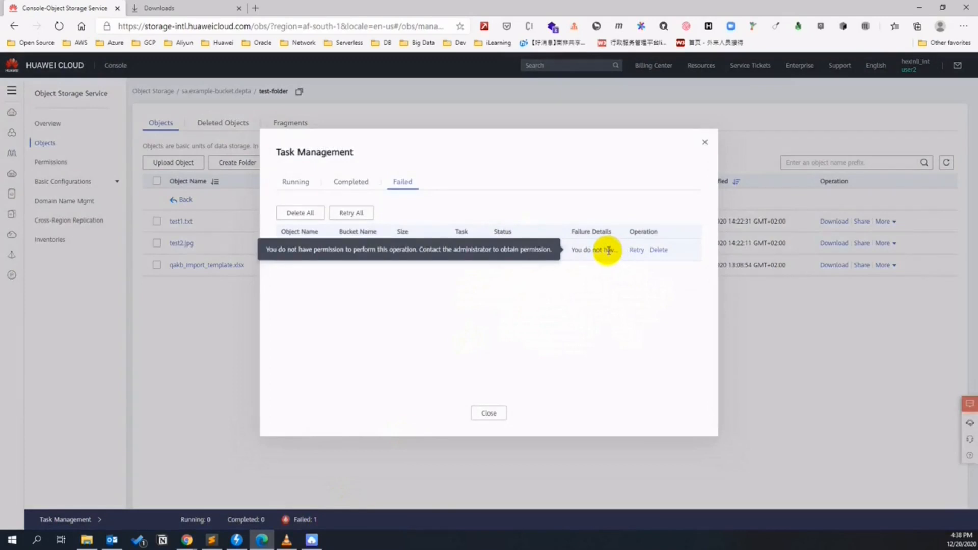
click(499, 414)
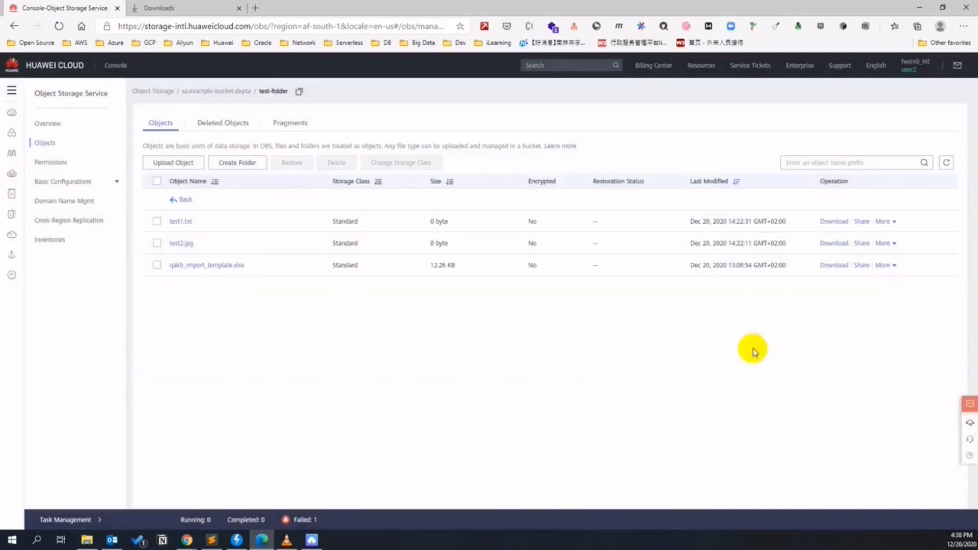
- Try uploading test3.log to test-folder, retry it, and confirm the upload fails for lack of permission
click(184, 163)
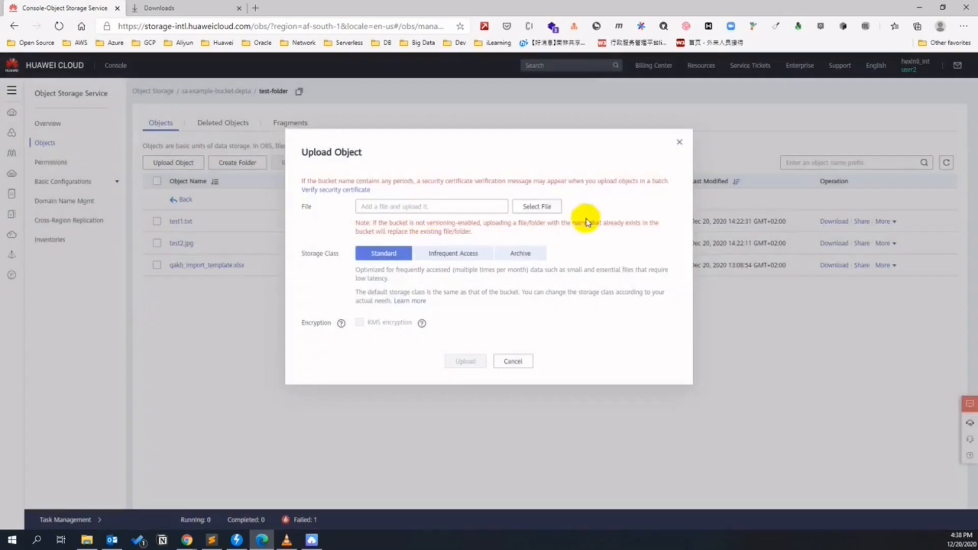
click(545, 206)
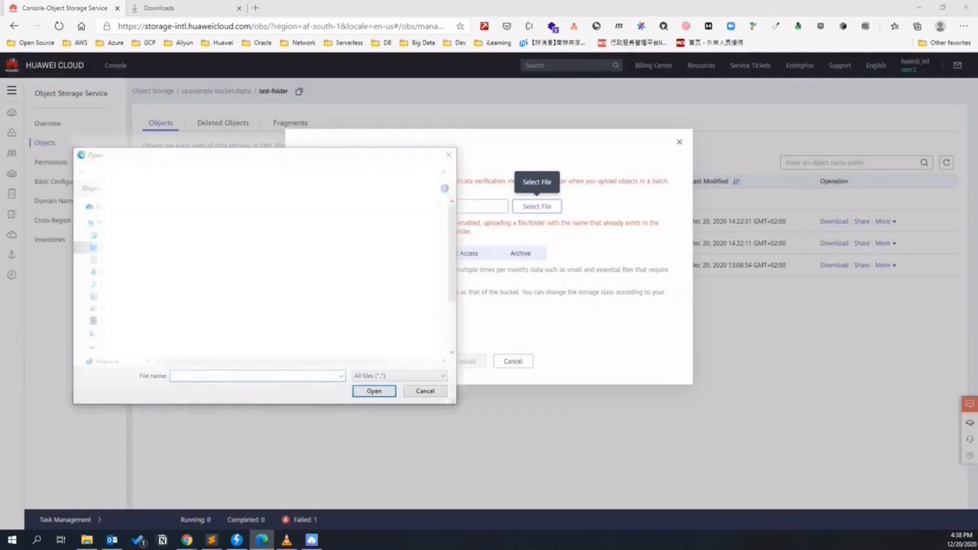
key(Escape)
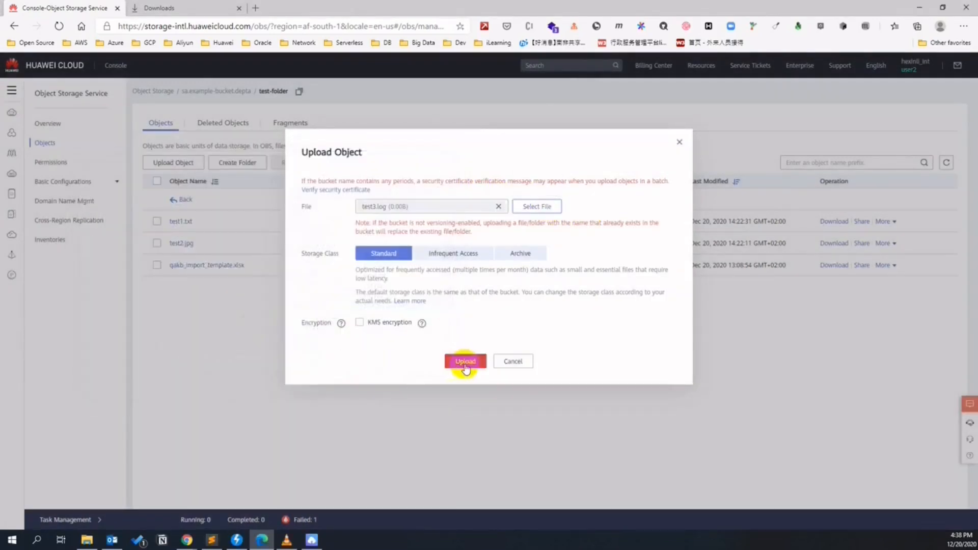
click(463, 360)
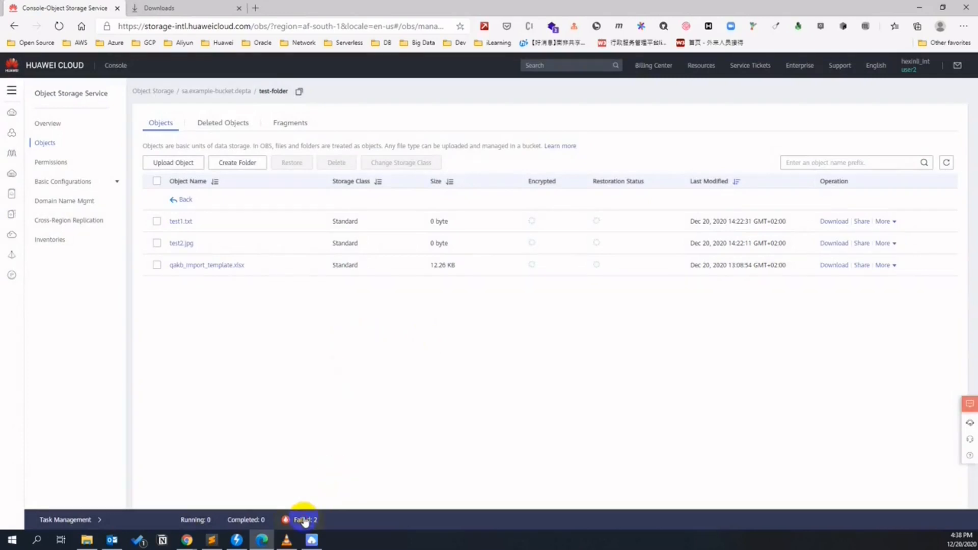
click(305, 520)
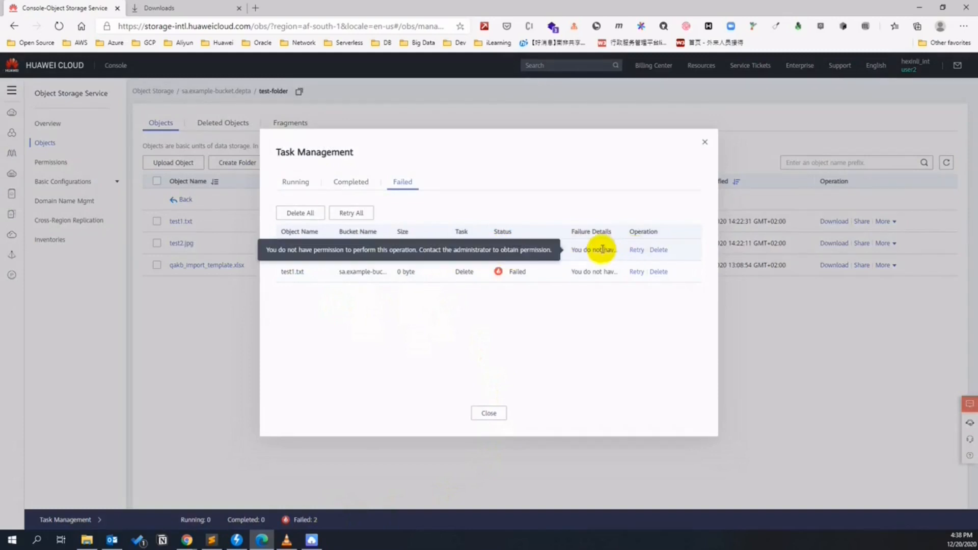
click(635, 250)
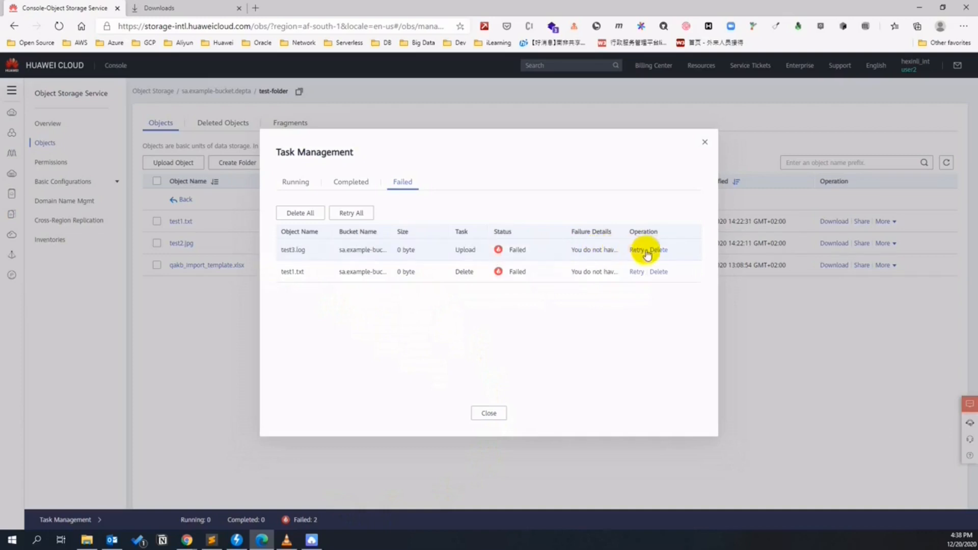
click(498, 414)
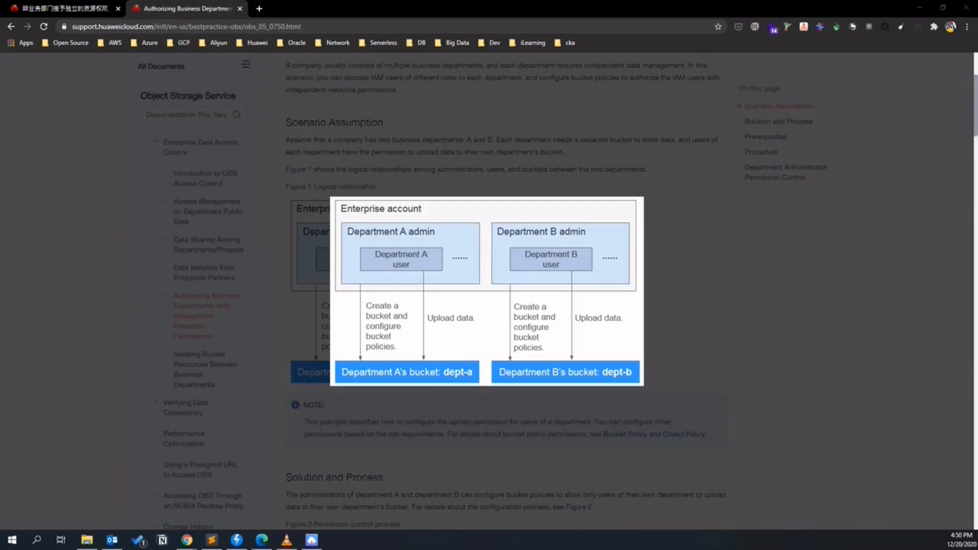
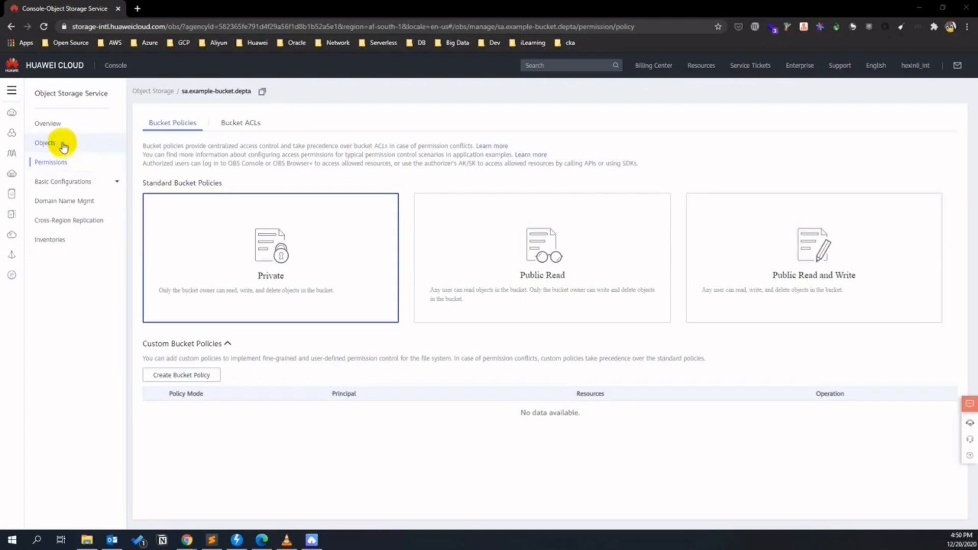
- Show the objects in sa.example-bucket.depta, then go back to the full bucket list
click(51, 144)
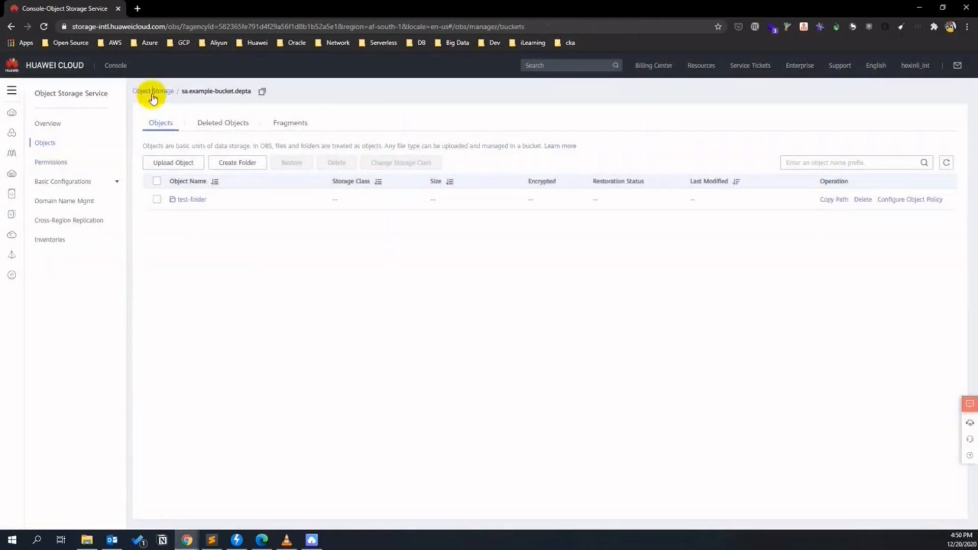
click(152, 92)
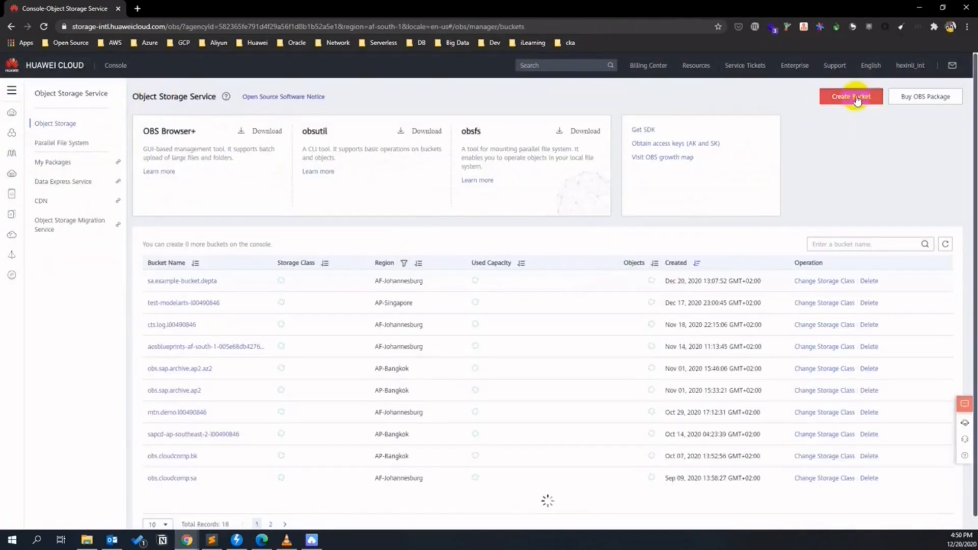
- Create bucket dept-a.demo.sa under the default enterprise project and accept the Standard storage notice
click(840, 100)
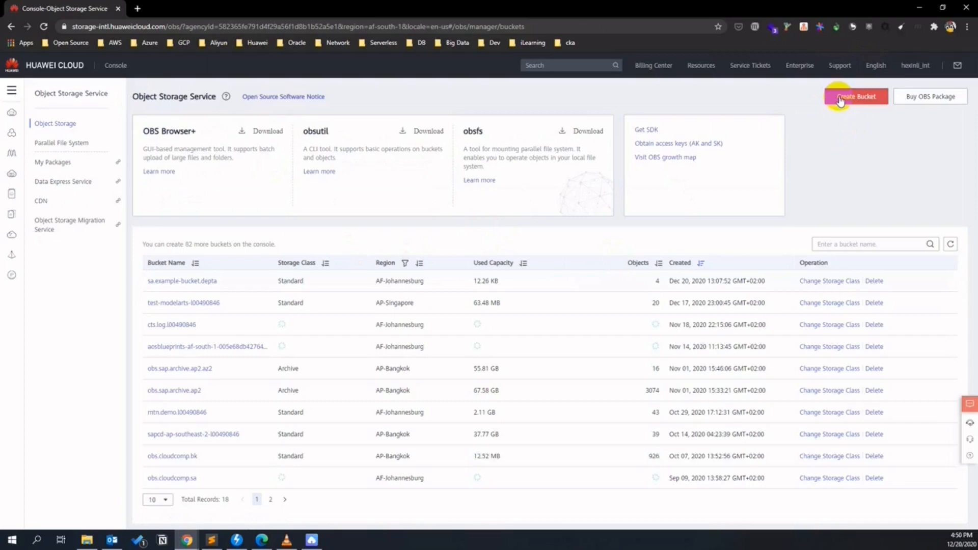
click(851, 98)
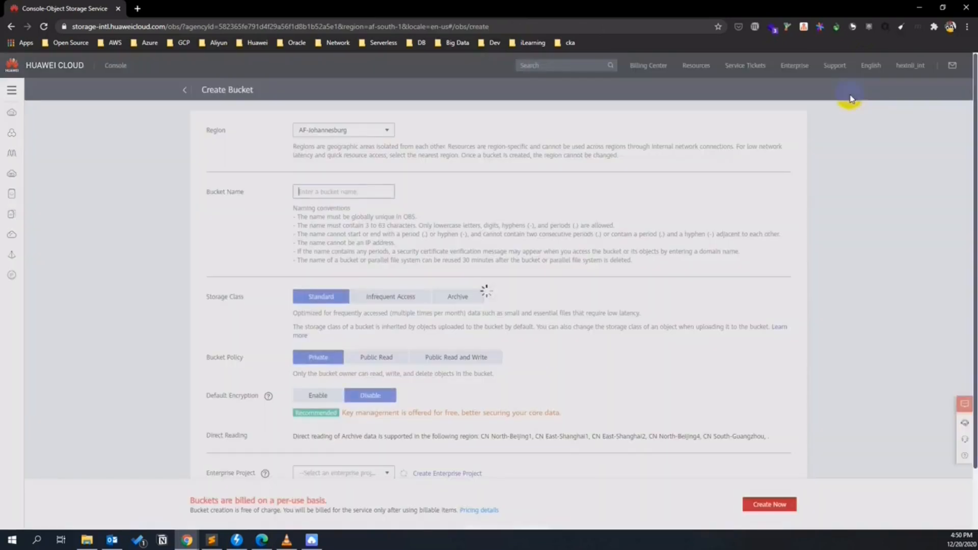
click(331, 191)
text(dpe)
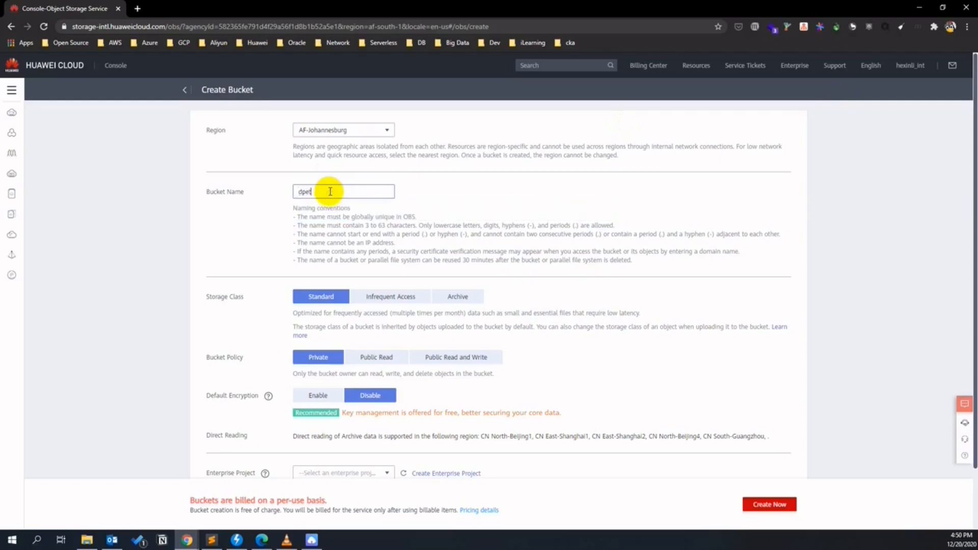
key(BackSpace)
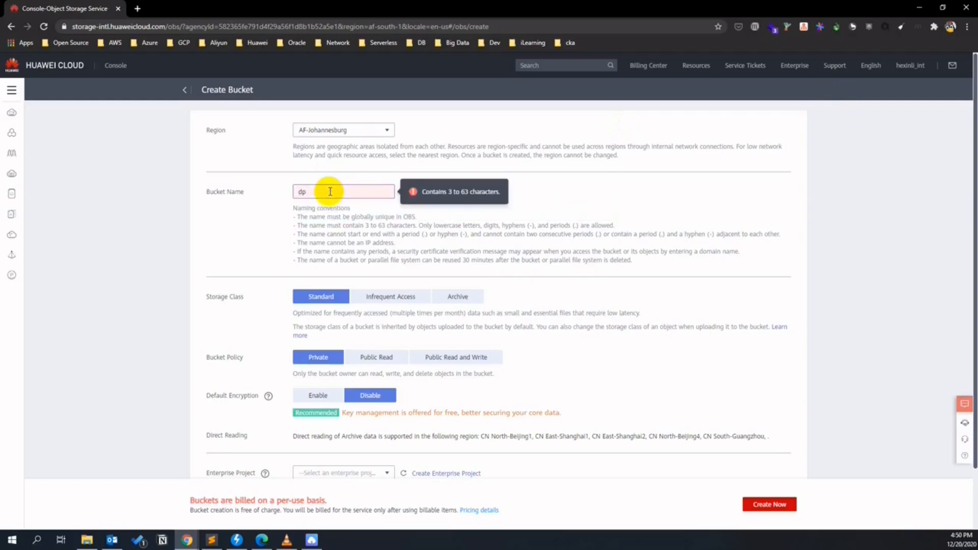
text(ept)
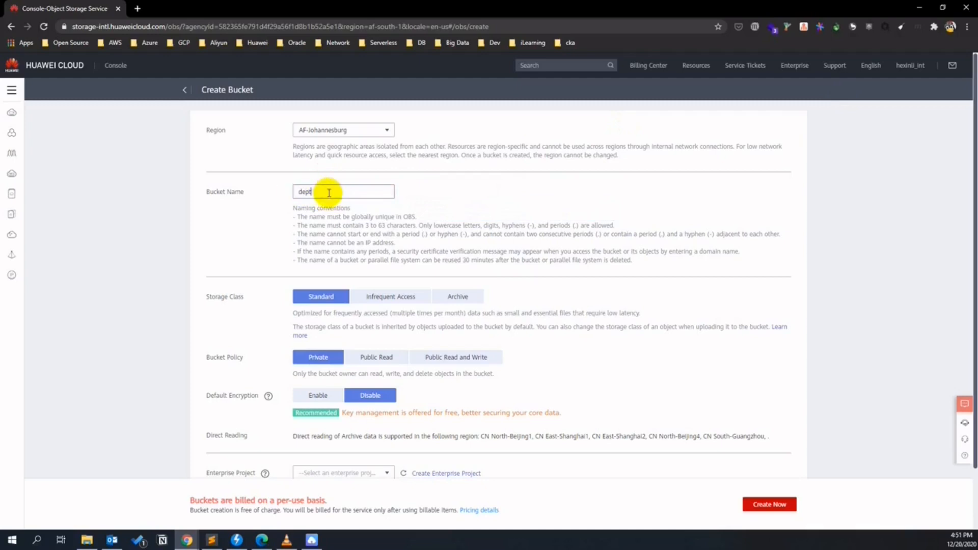
text(-a.)
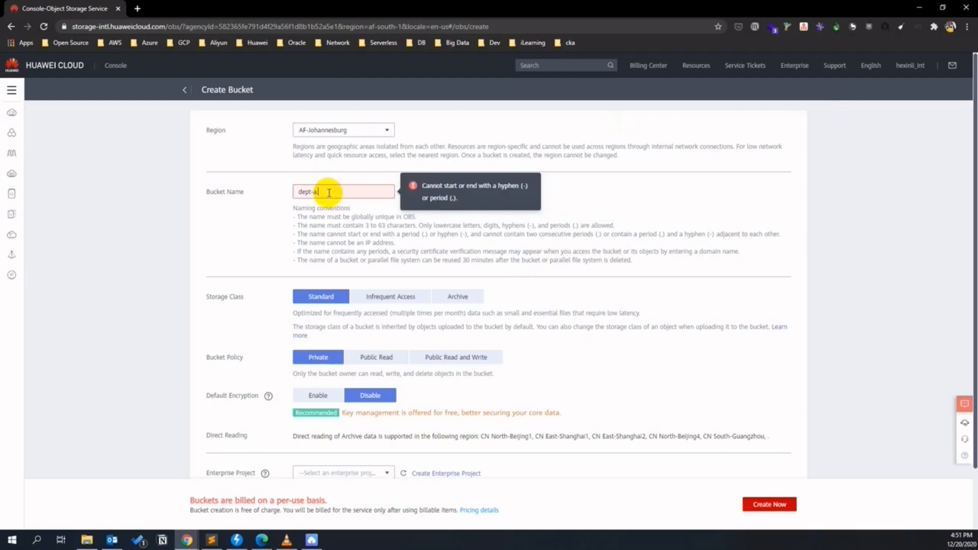
text(demo.sa)
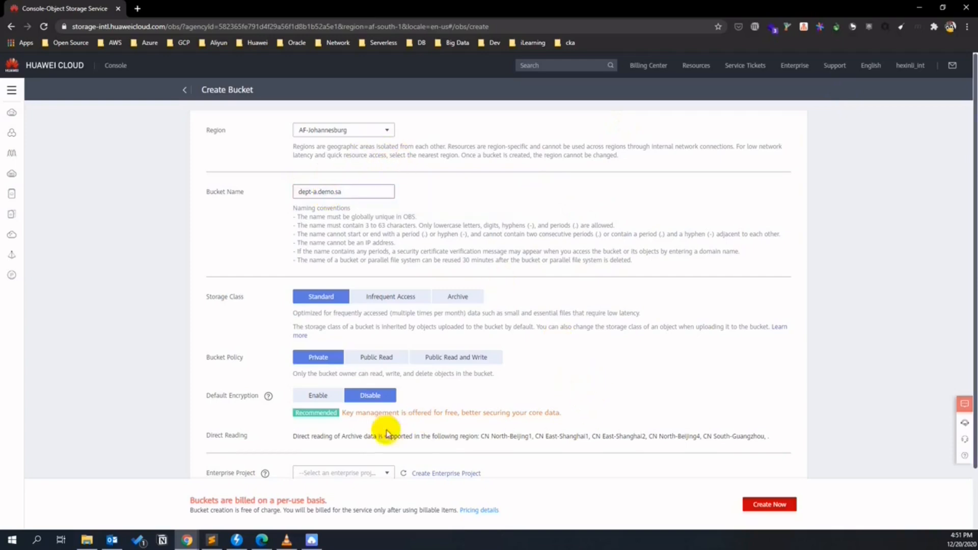
scroll(382, 430, down, 2)
click(381, 402)
click(341, 419)
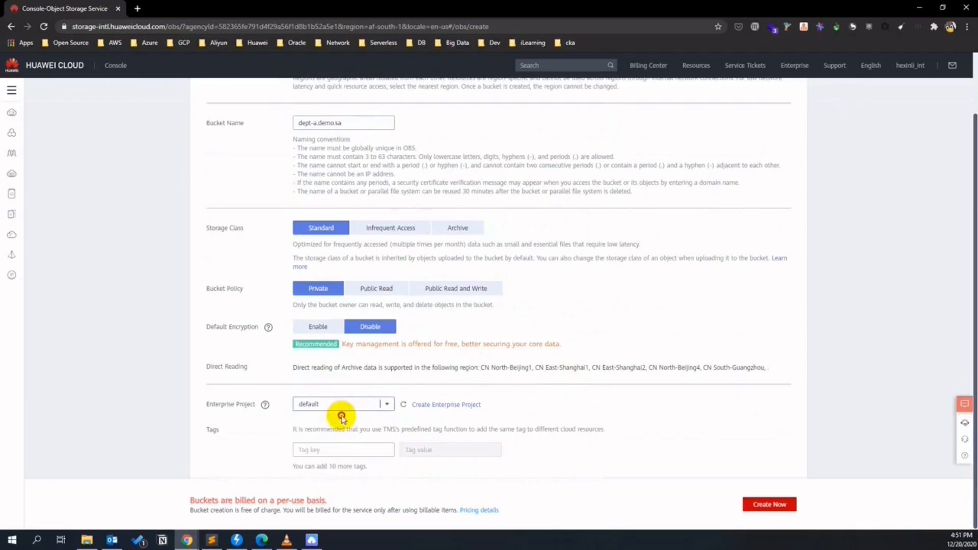
click(768, 505)
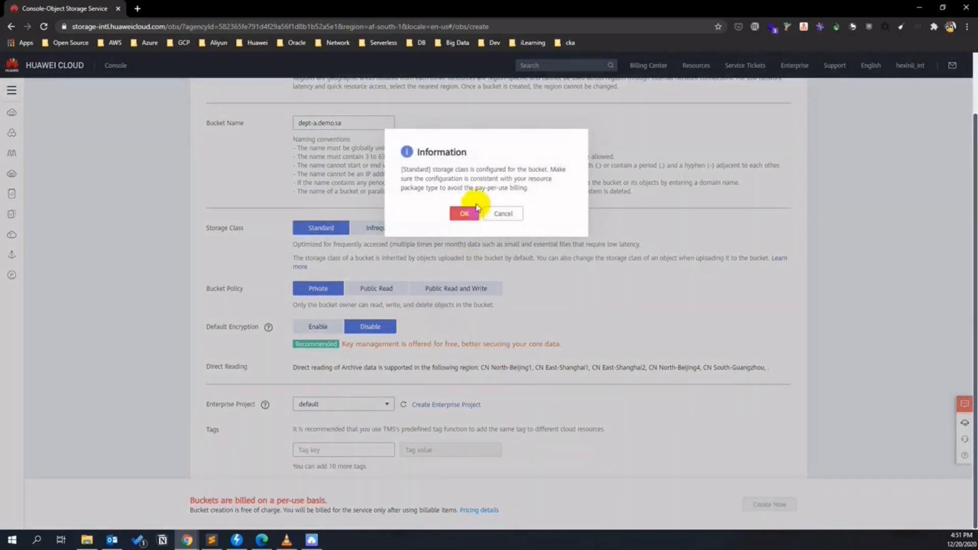
click(464, 213)
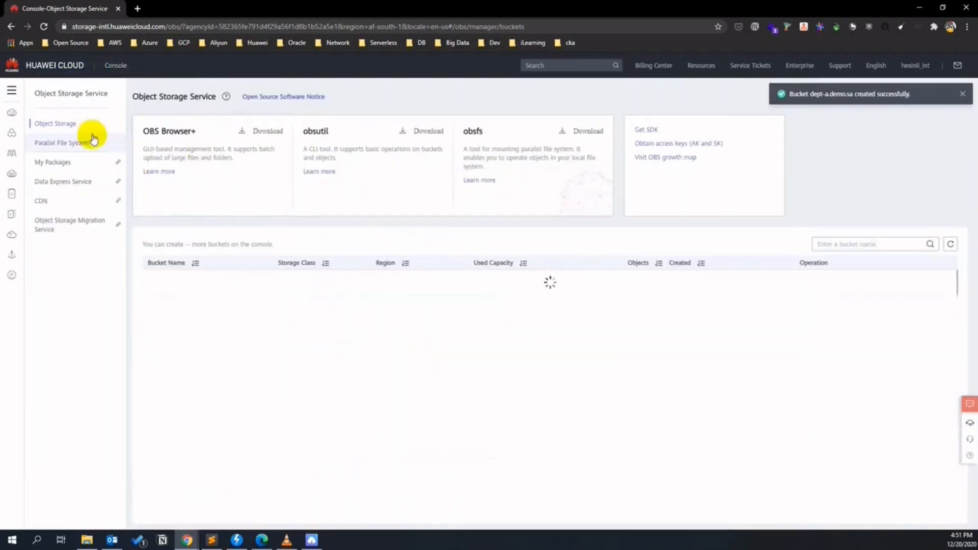
click(866, 98)
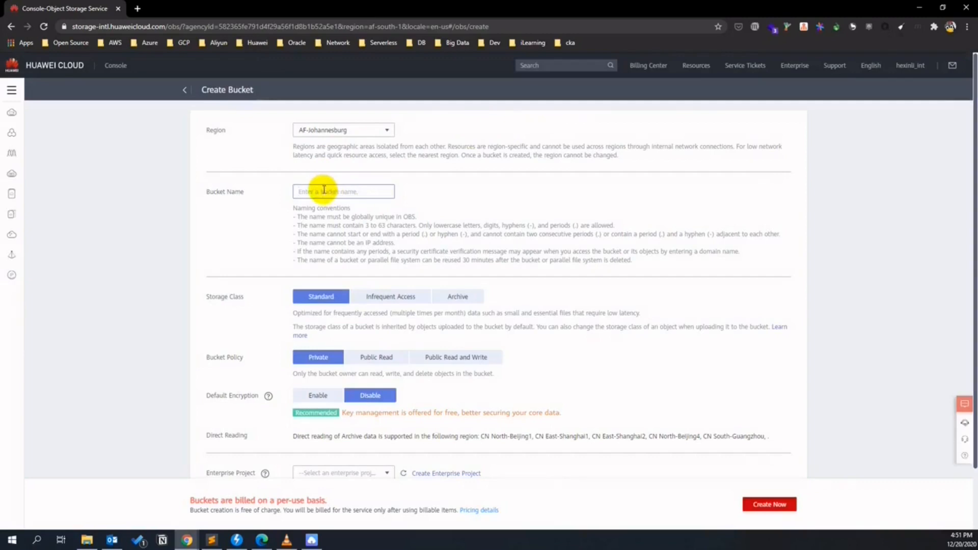
- Create bucket dept-b.demo.sa under the default enterprise project and accept the Standard storage notice
click(324, 190)
text(d)
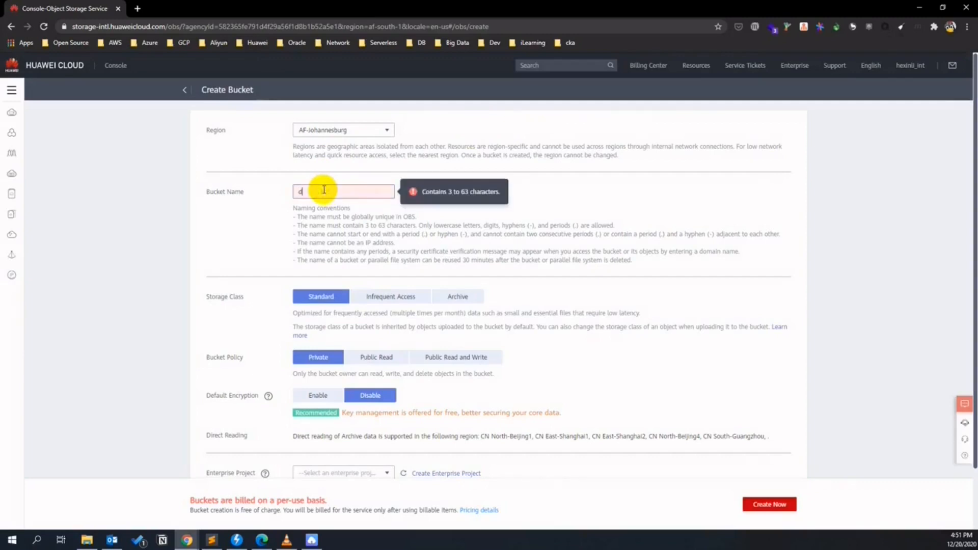
text(ept-b.demo.sa)
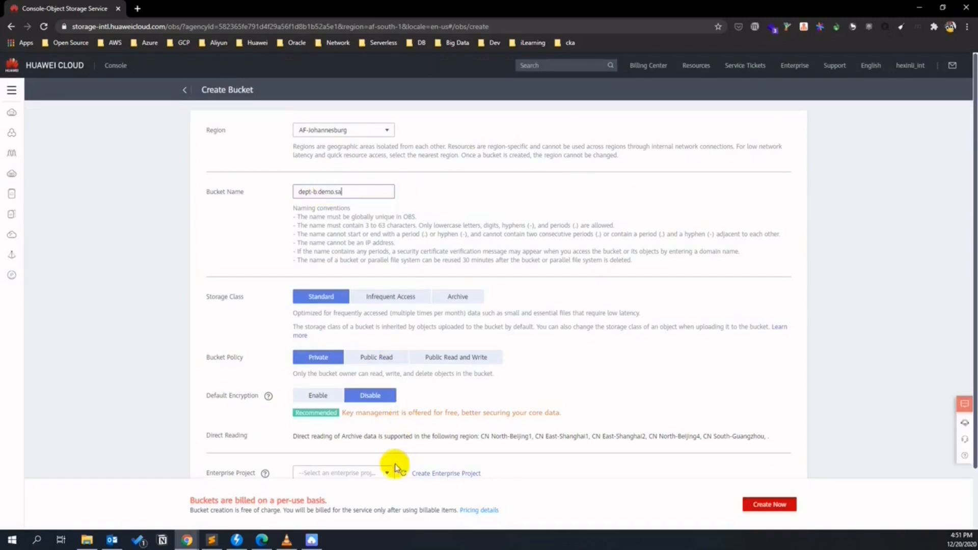
scroll(388, 466, down, 1)
click(376, 404)
click(309, 420)
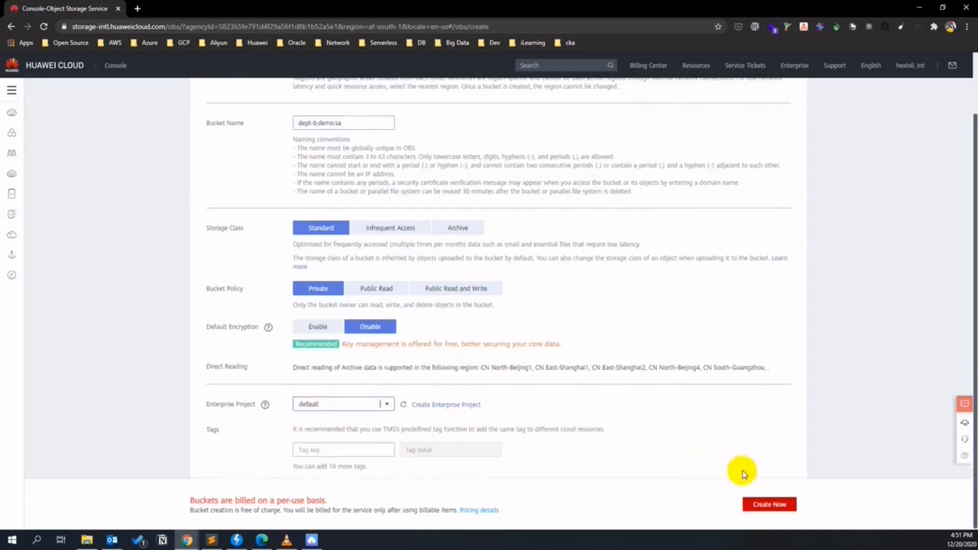
click(756, 509)
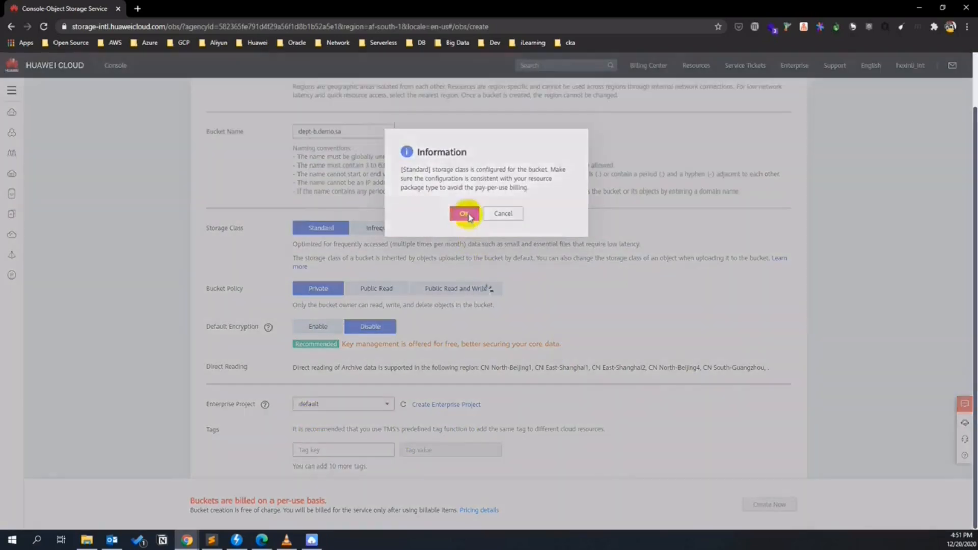
click(464, 214)
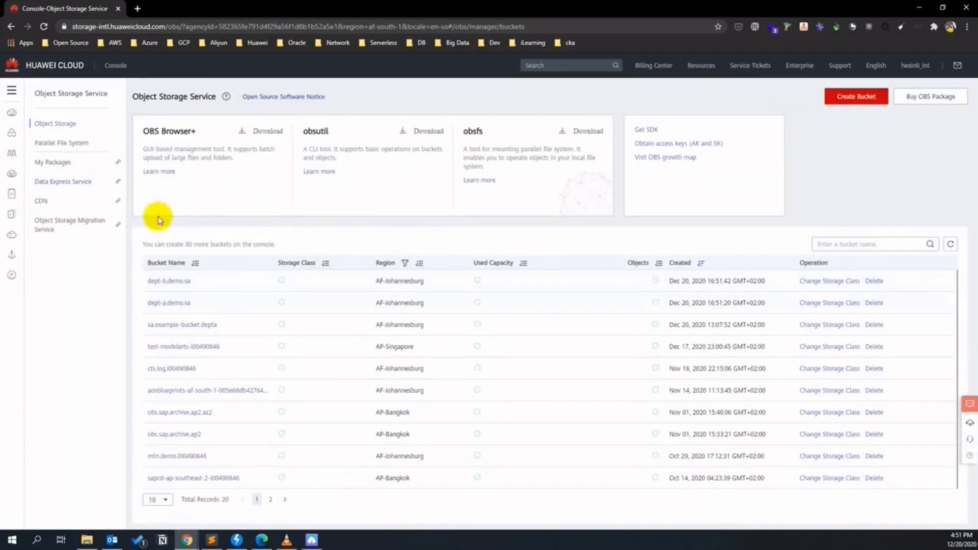
click(181, 304)
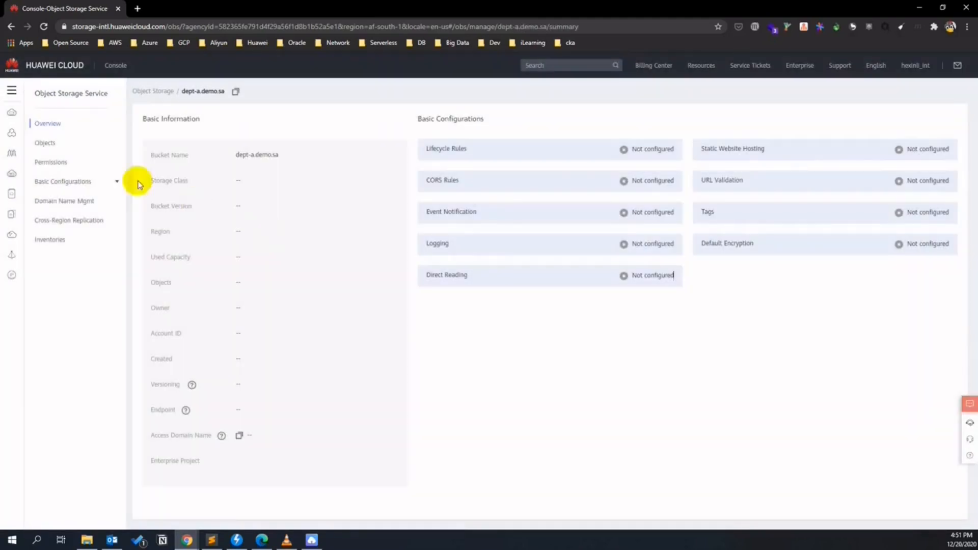
- In dept-a.demo.sa's Permissions, expand Custom Bucket Policies and start a Customized policy
click(81, 163)
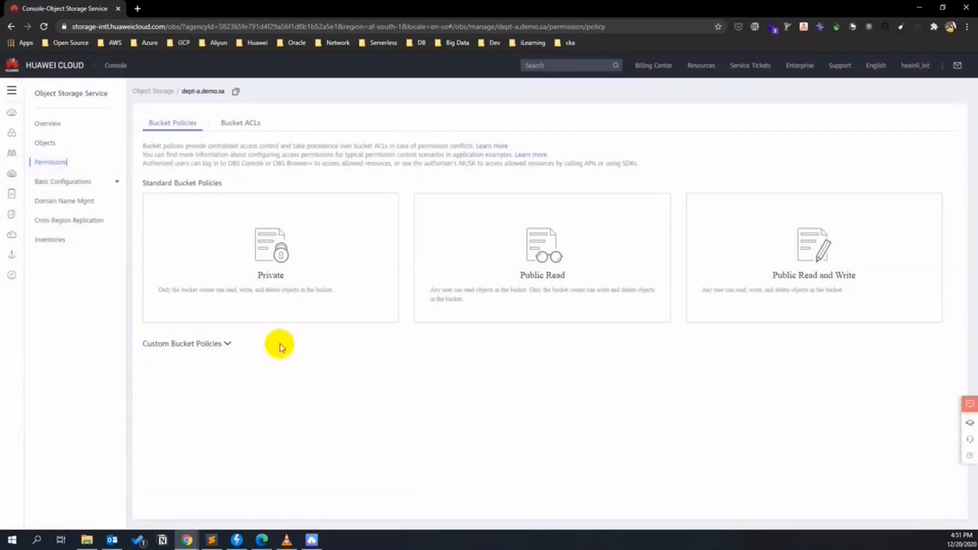
click(224, 343)
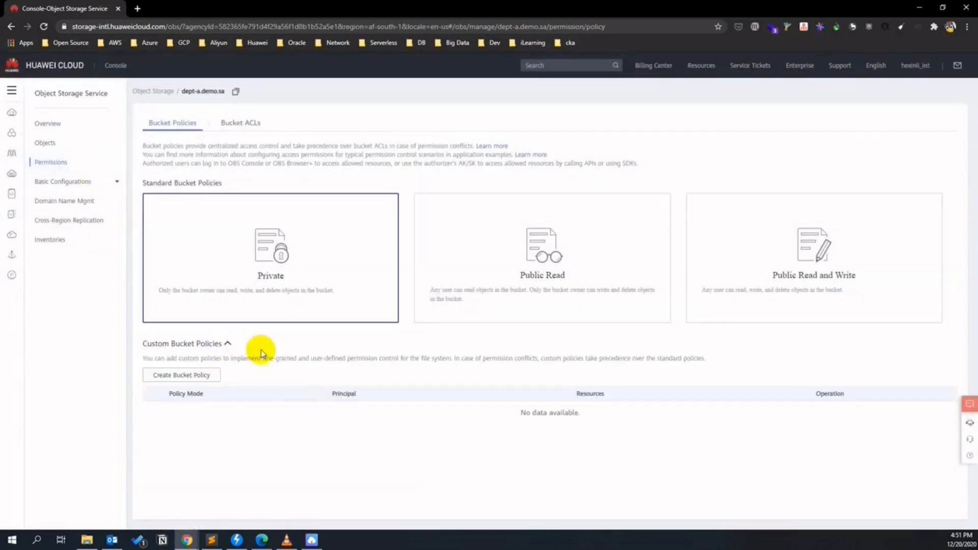
click(201, 375)
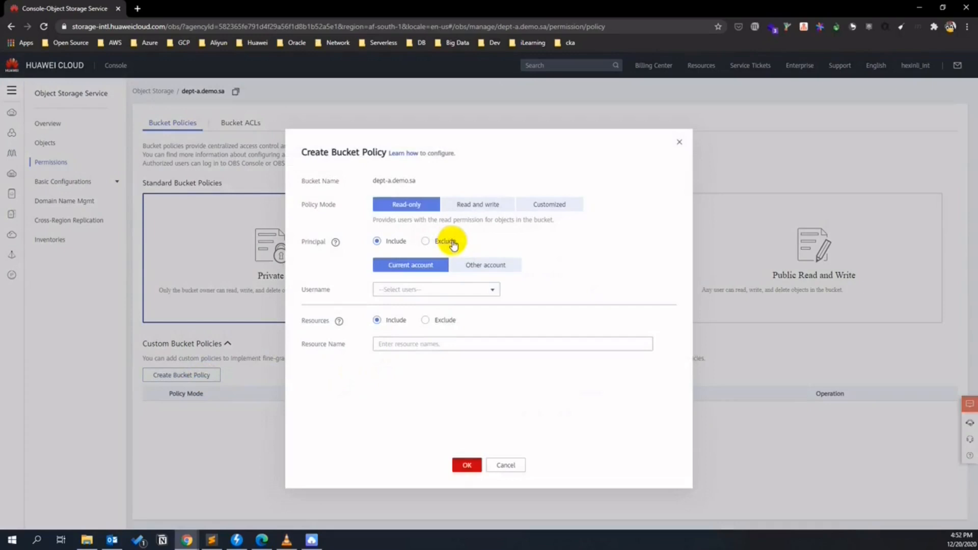
click(557, 205)
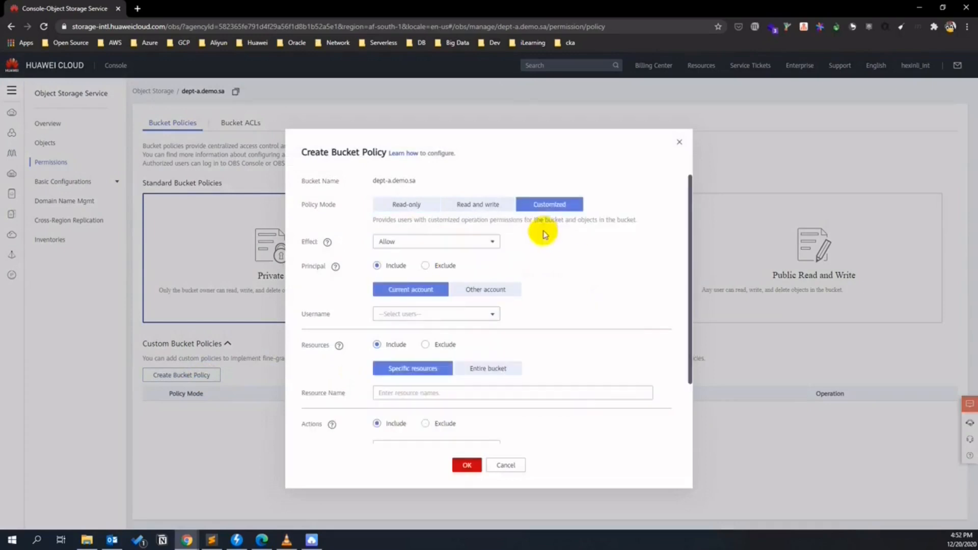
- Set the policy's user to user1 and its resource to the entire bucket
click(493, 314)
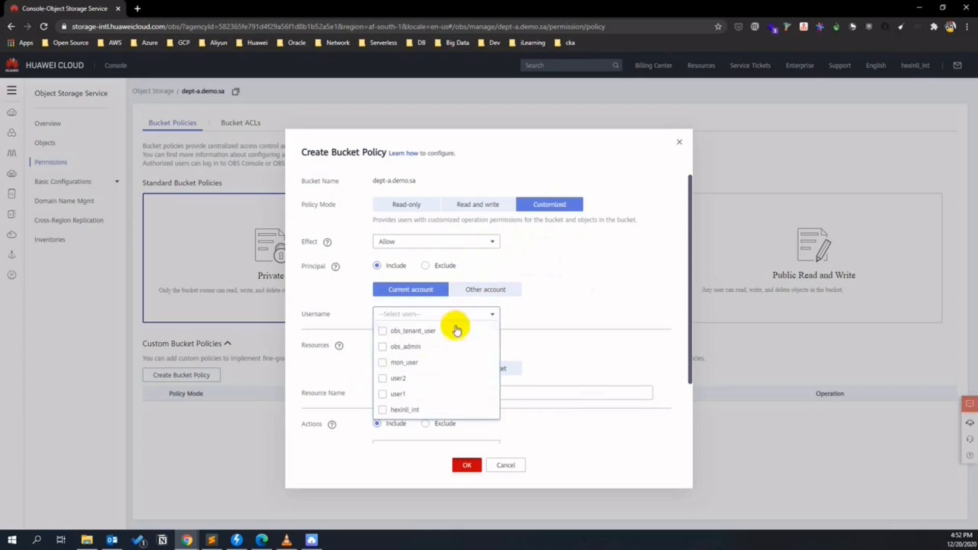
click(384, 394)
click(541, 346)
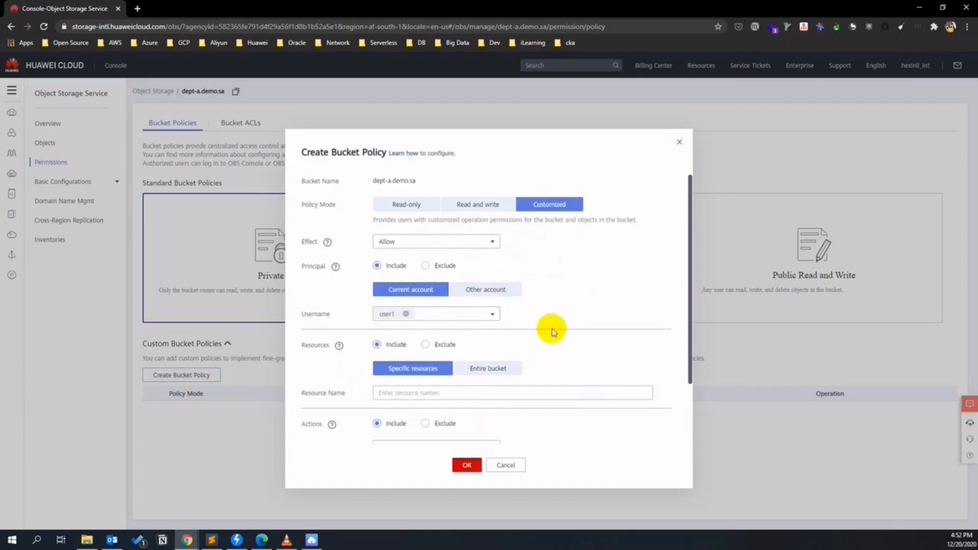
scroll(549, 331, down, 2)
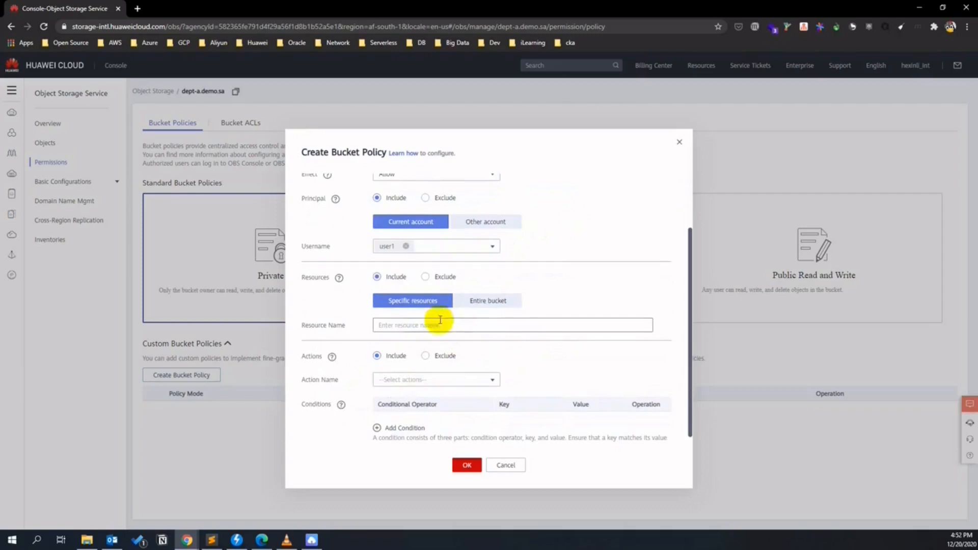
click(489, 302)
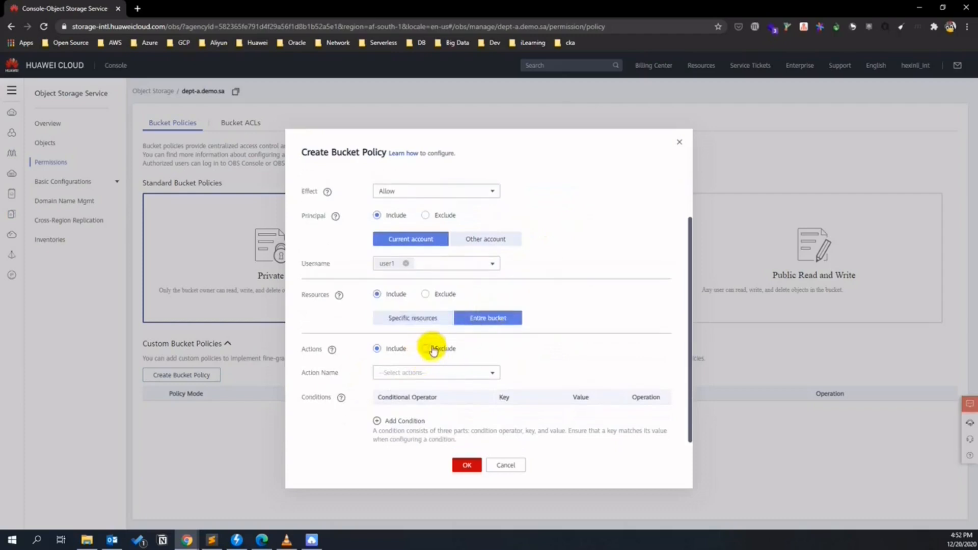
- Replace the all-actions wildcard with ListBucket as the only allowed action and create the policy
click(453, 372)
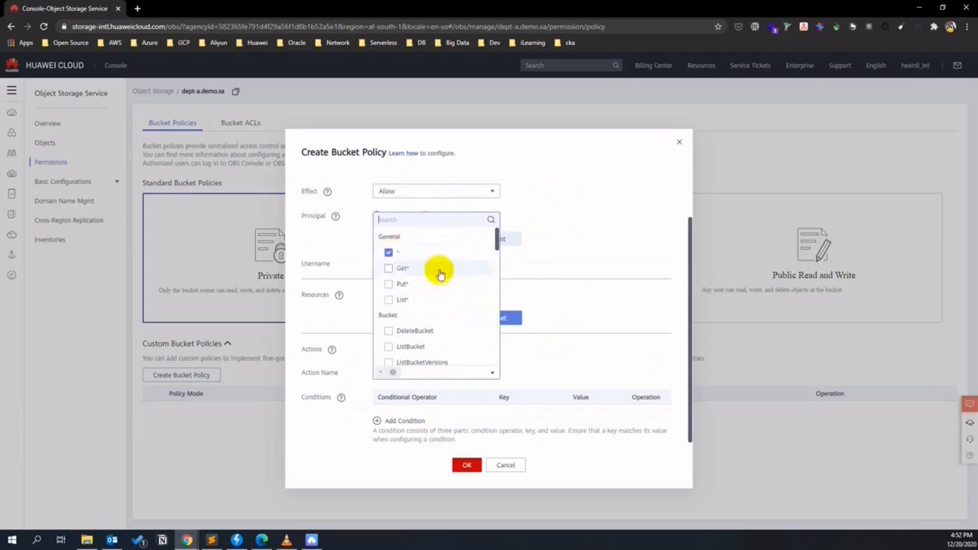
click(389, 253)
click(389, 300)
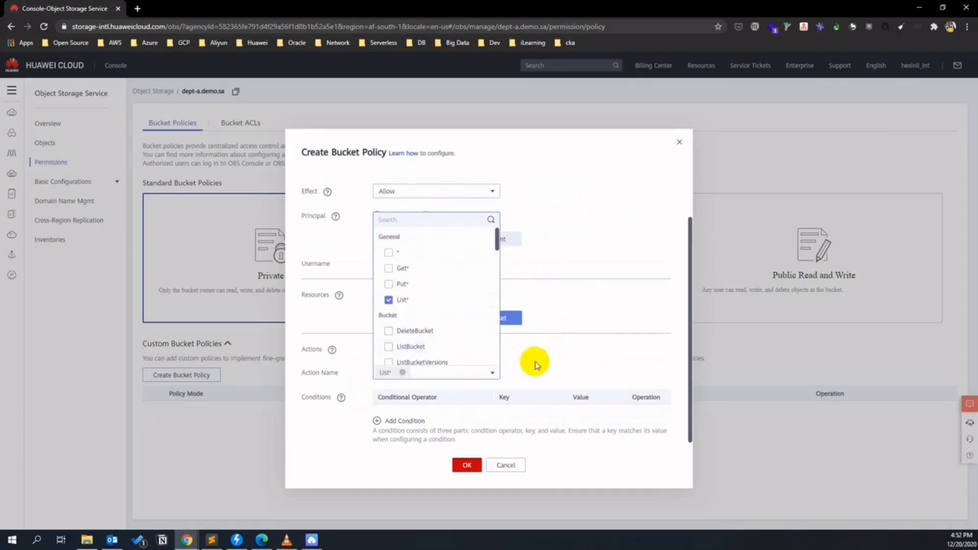
click(563, 368)
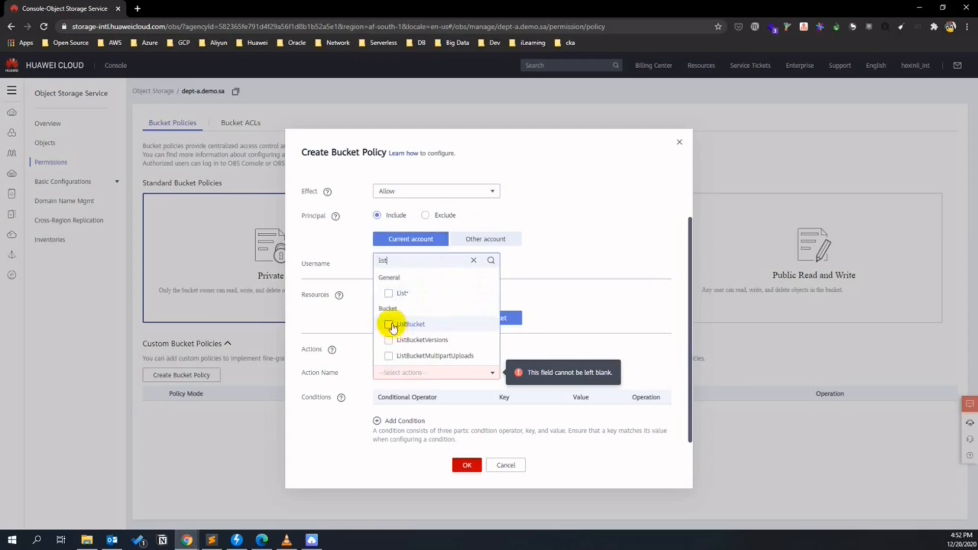
click(389, 324)
click(585, 309)
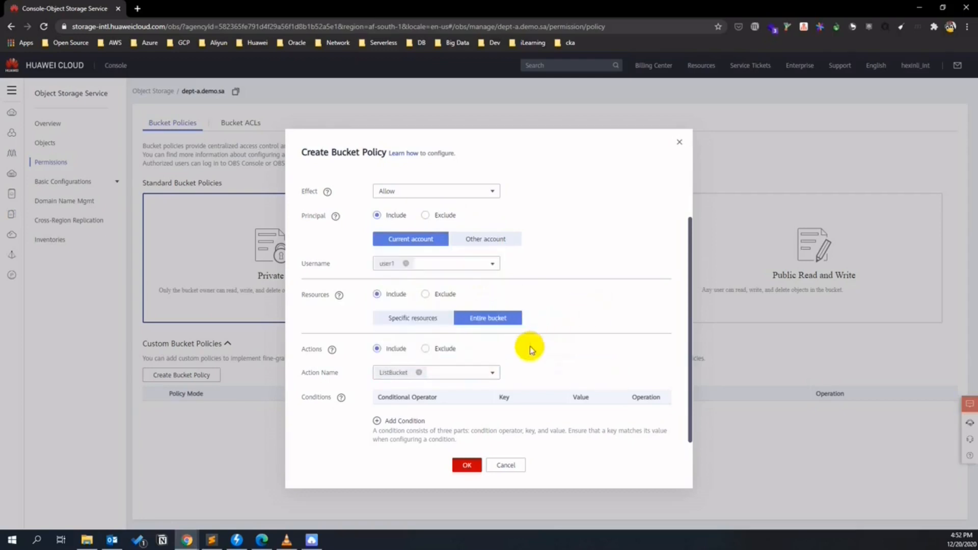
click(467, 467)
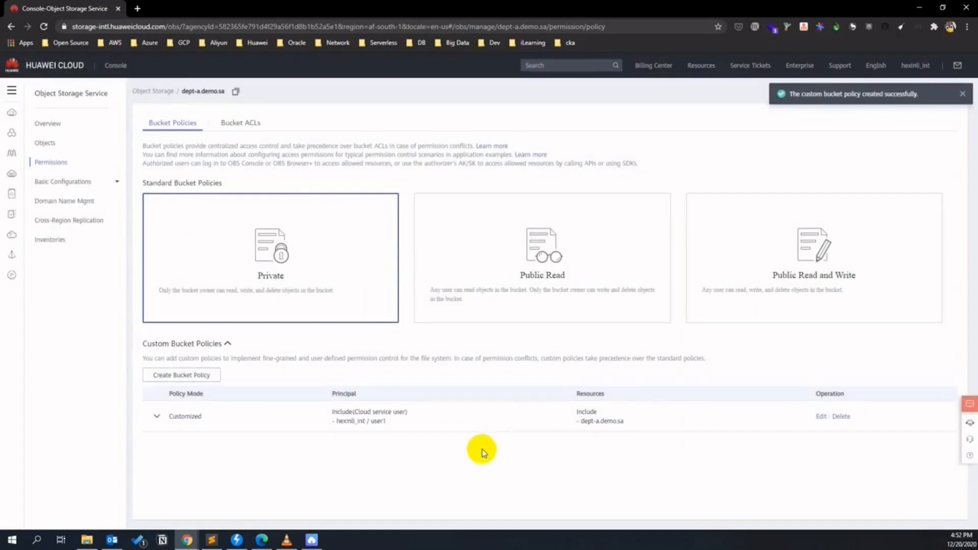
click(189, 375)
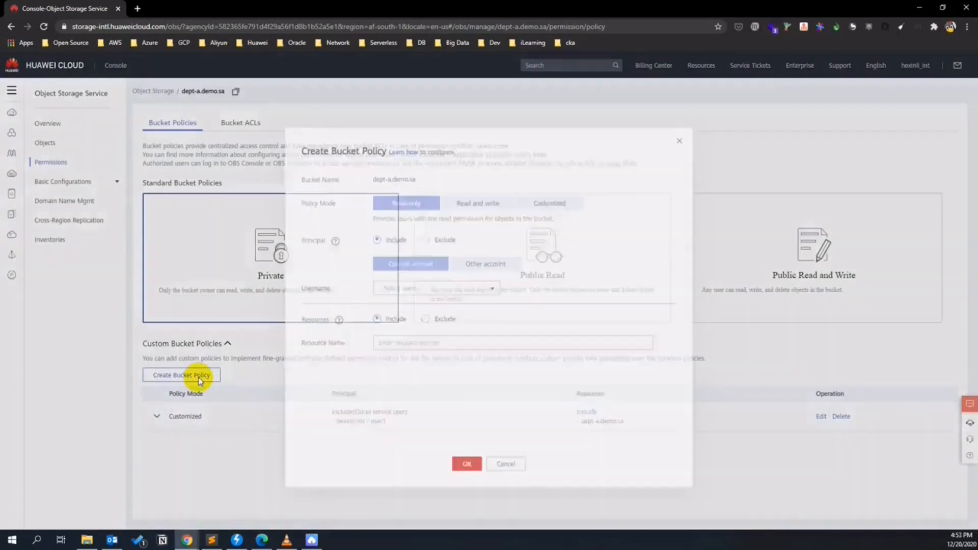
- Start a Customized policy for user1 with resource name * (all objects)
click(556, 205)
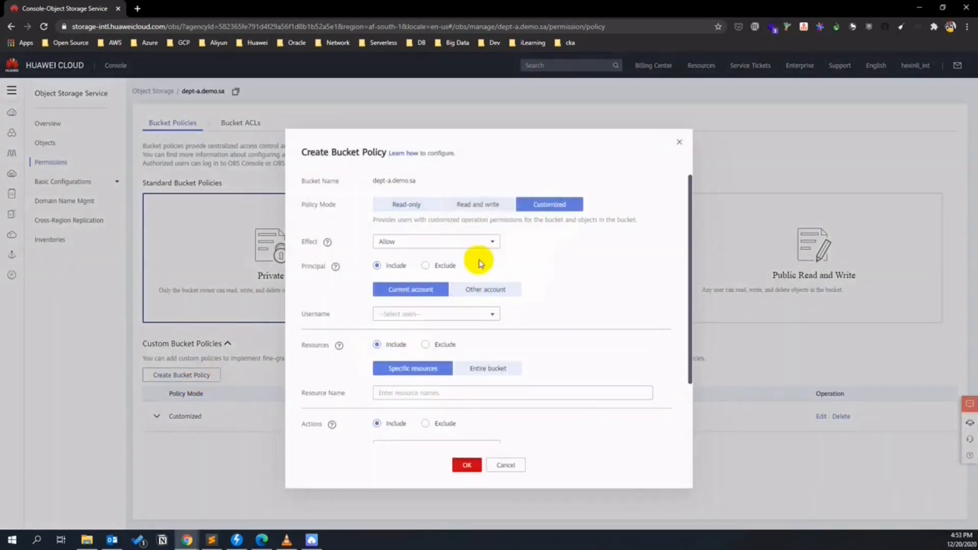
click(408, 315)
click(406, 394)
click(585, 314)
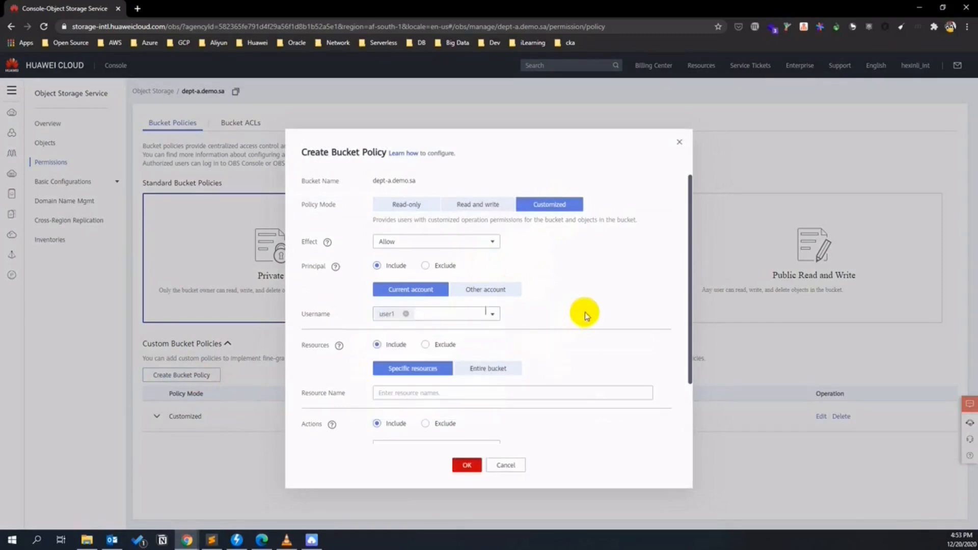
click(415, 392)
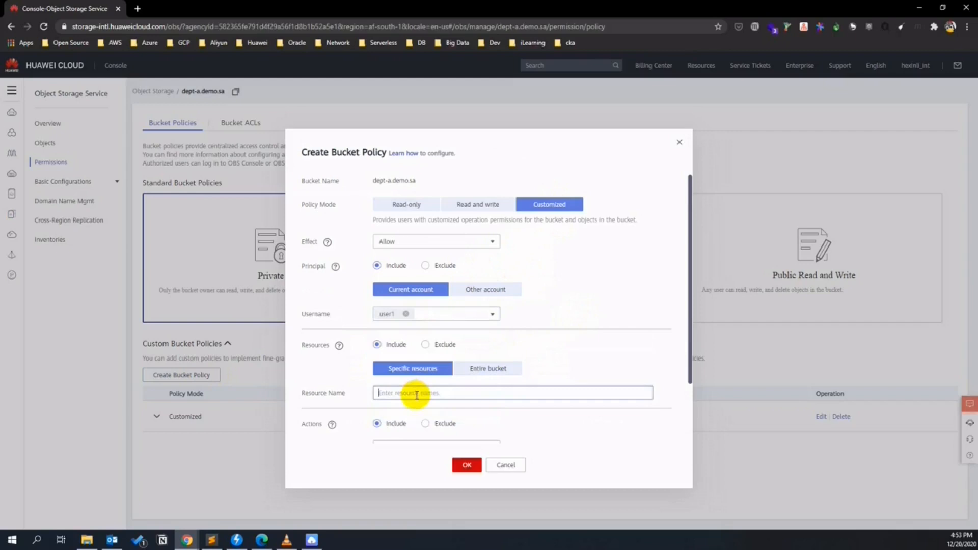
scroll(417, 396, down, 2)
click(398, 325)
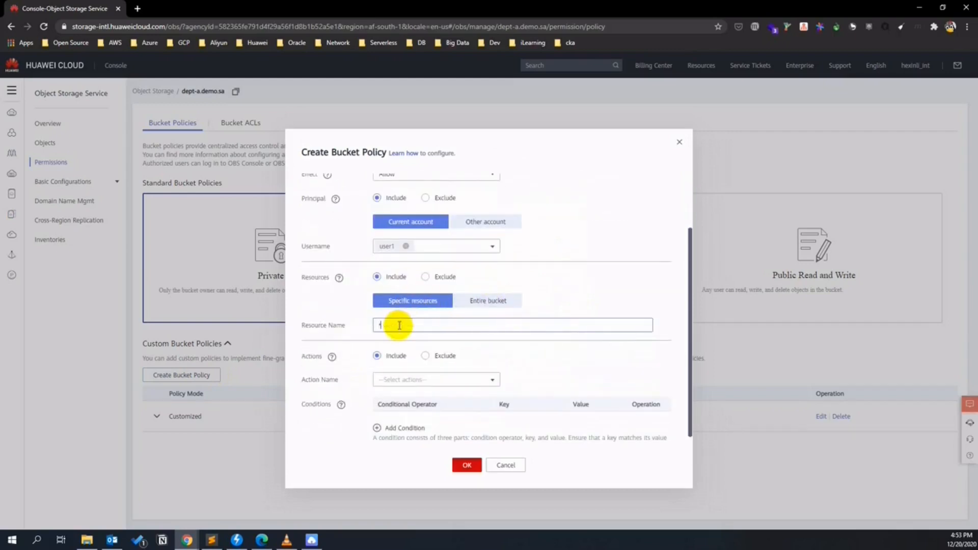
- Allow the PutObject action, found by searching 'put', and create the policy
click(483, 379)
click(412, 226)
text(put)
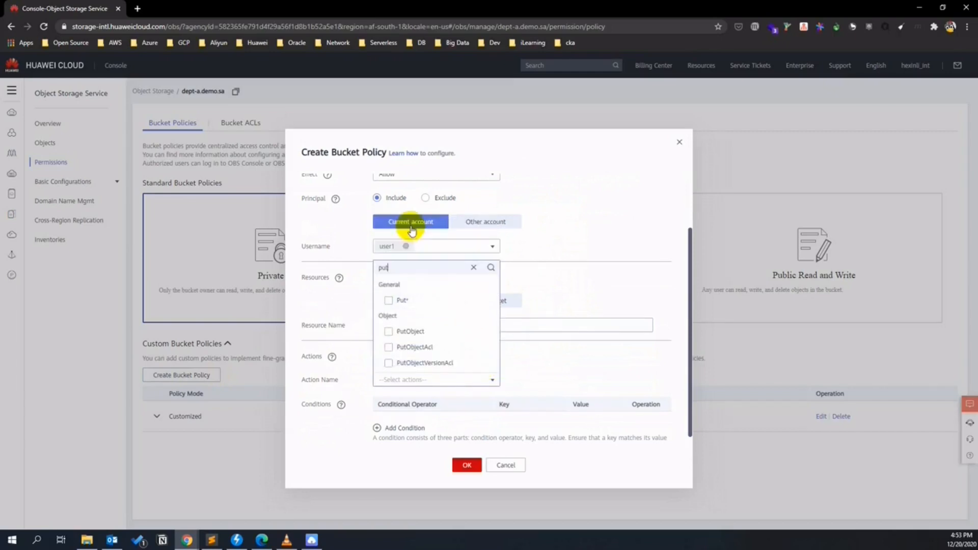
click(393, 333)
click(549, 392)
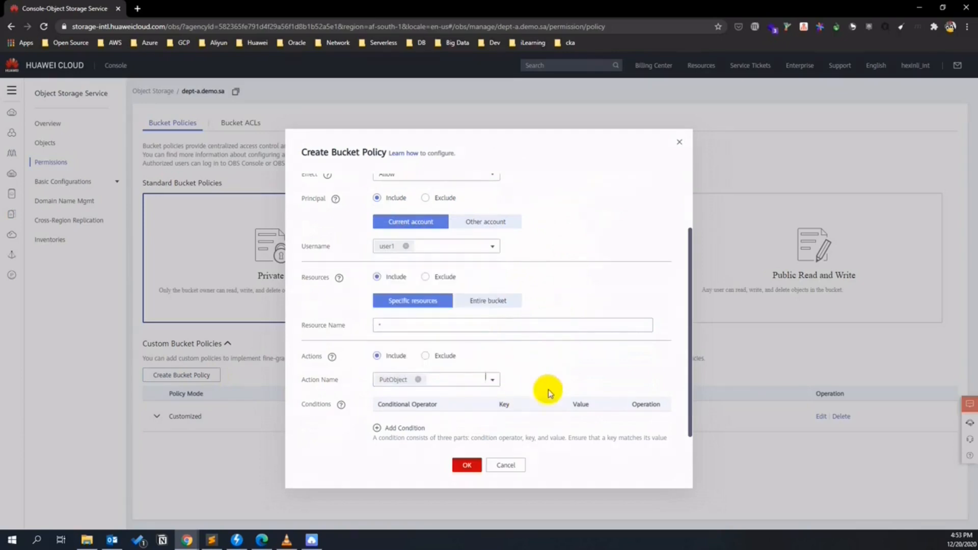
click(473, 467)
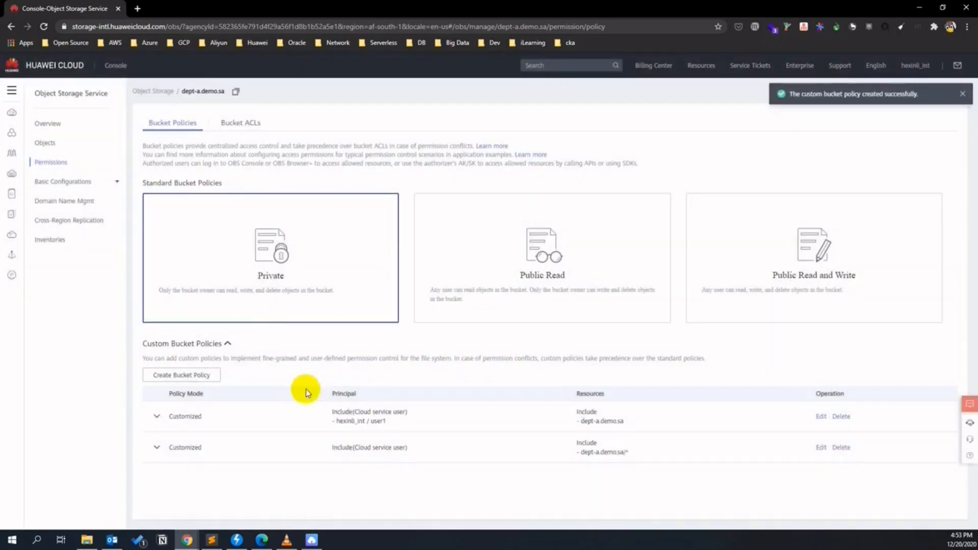
click(161, 94)
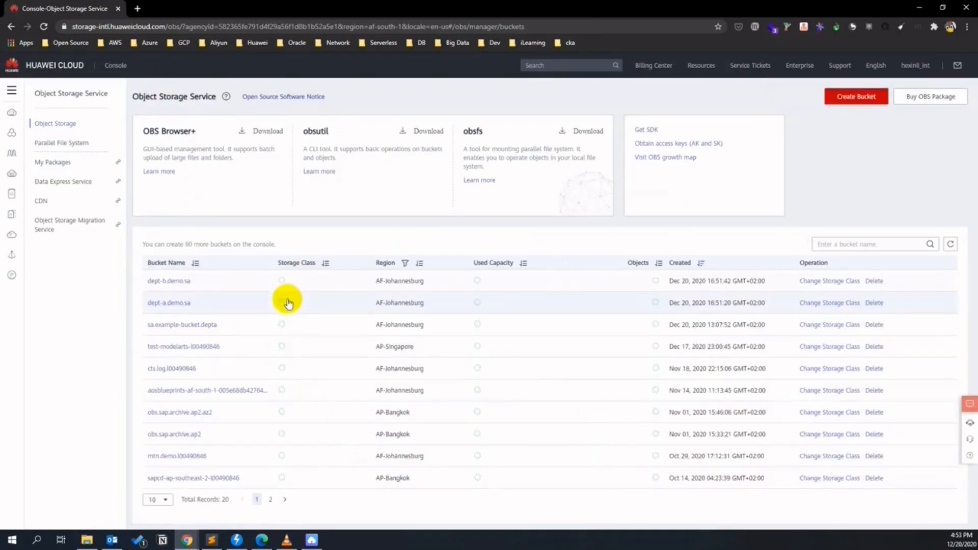
- In dept-b.demo.sa's Permissions, start a Customized custom bucket policy
click(169, 281)
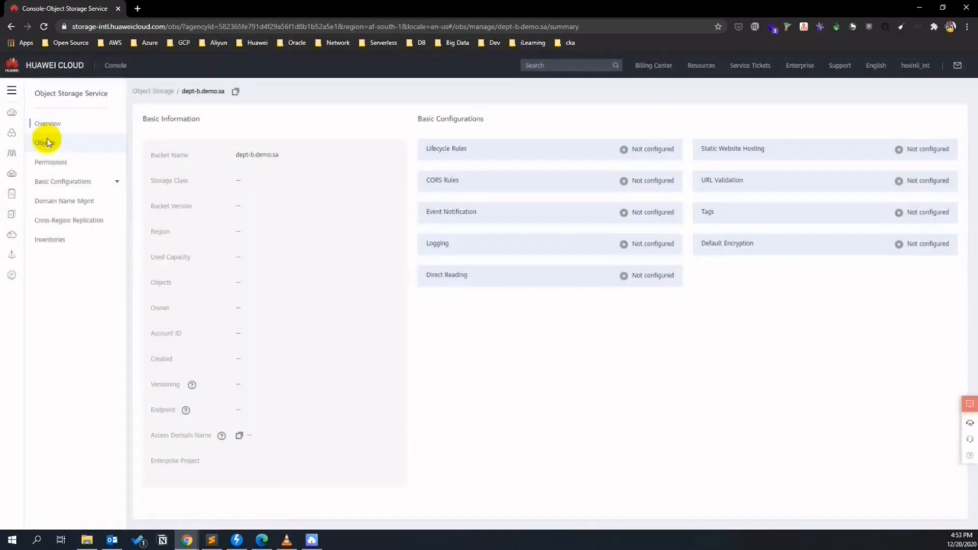
click(51, 162)
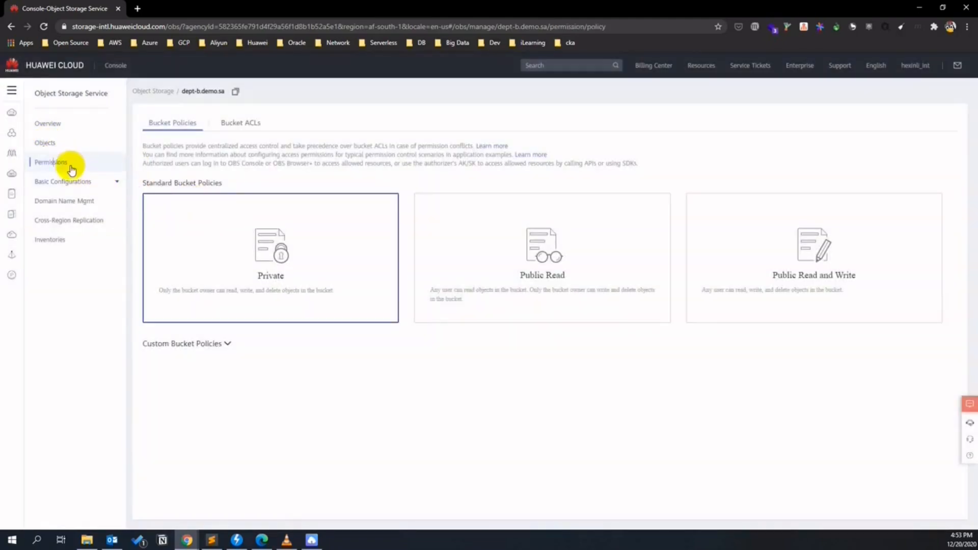
click(236, 345)
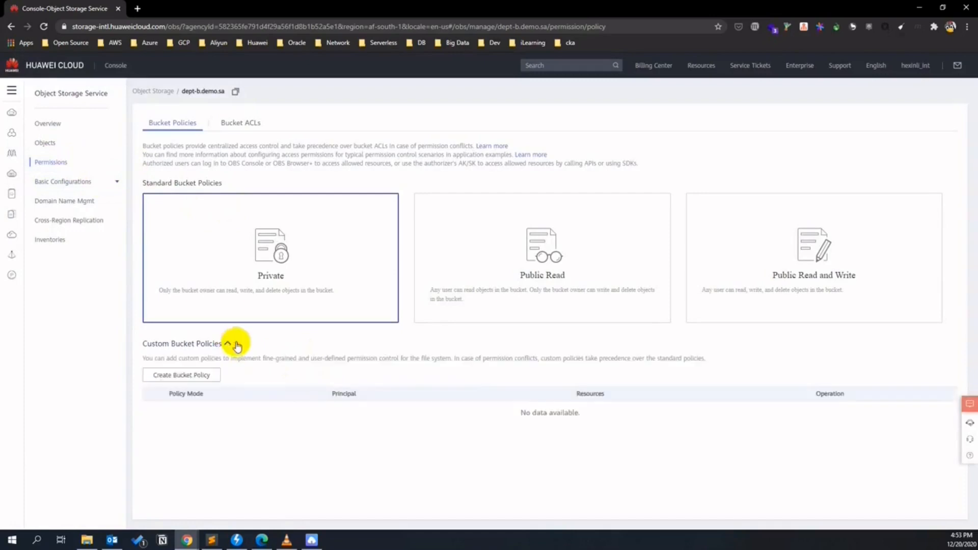
click(172, 378)
click(548, 204)
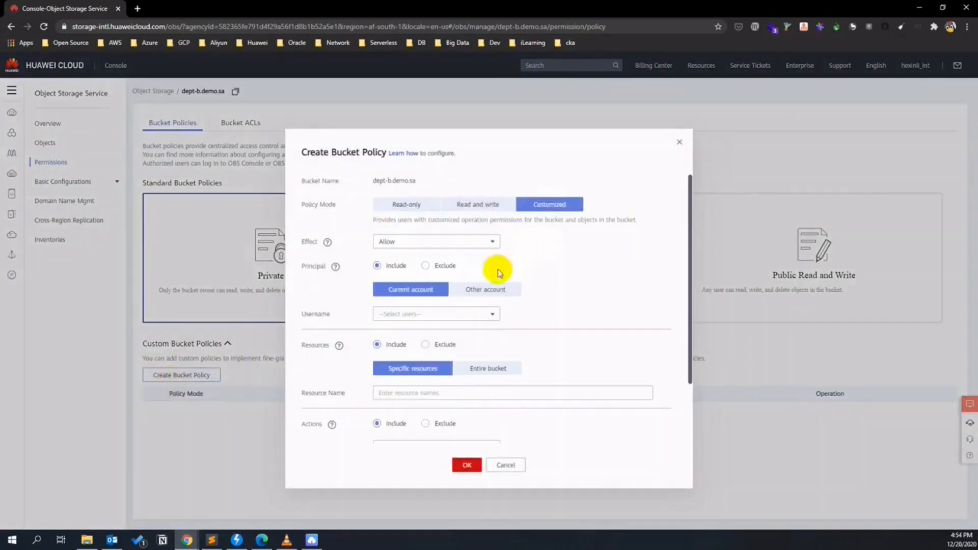
- Set the policy's user to user2 and its resource to the entire bucket
click(452, 313)
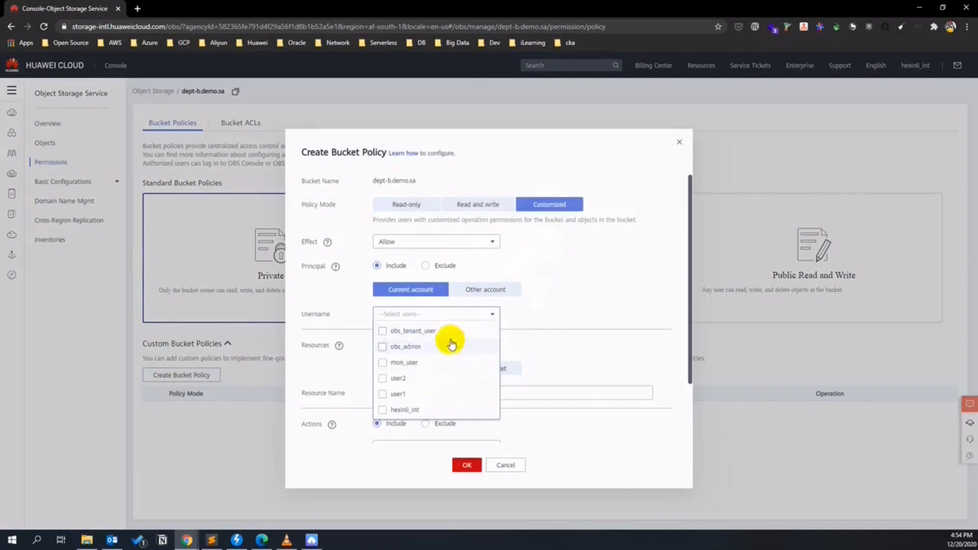
click(389, 380)
click(557, 316)
click(426, 392)
click(465, 368)
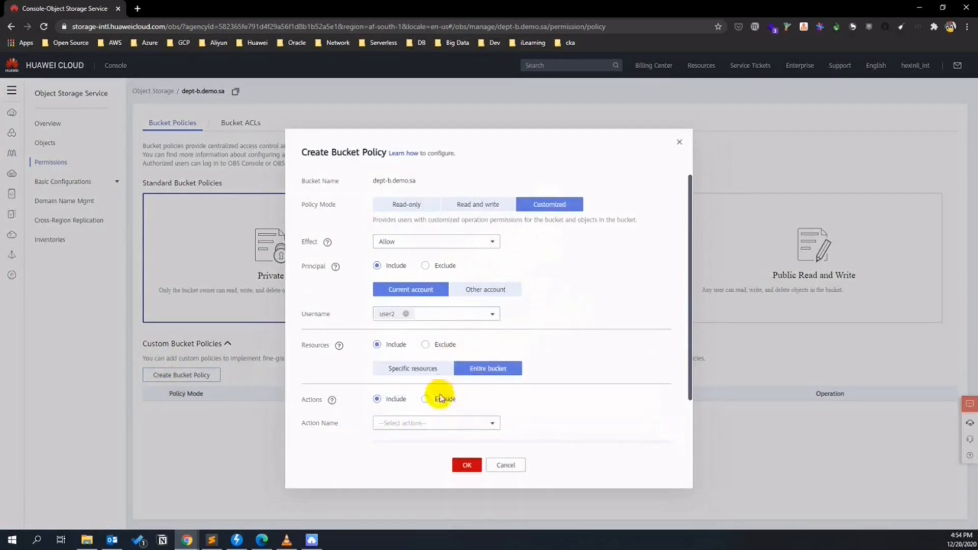
scroll(458, 382, down, 1)
- Allow the ListBucket action, found by searching 'list', and create the policy
click(459, 377)
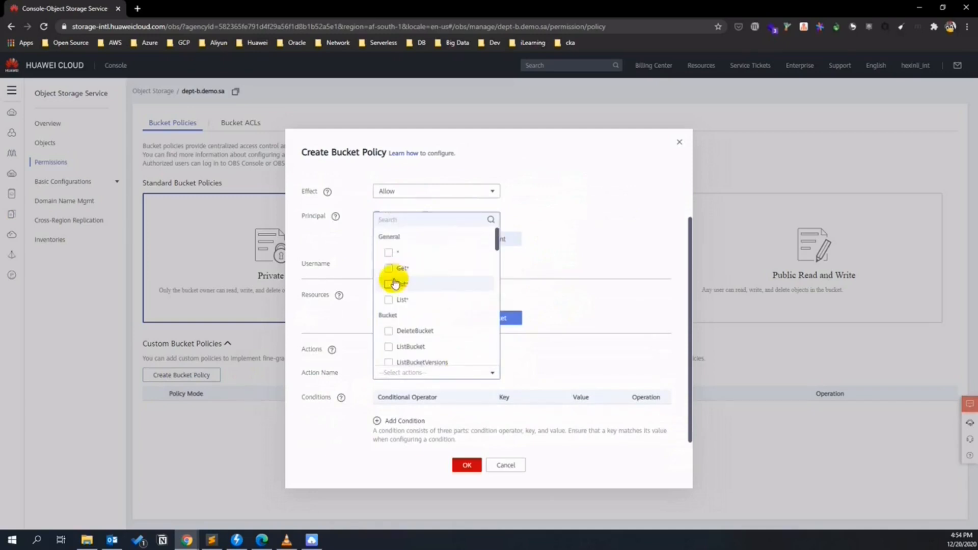
click(381, 212)
text(list)
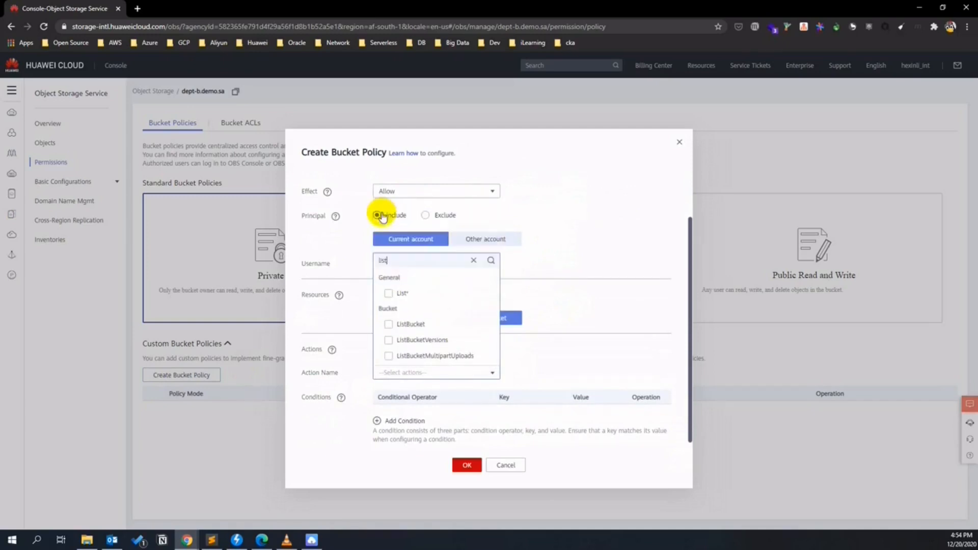
click(388, 324)
click(618, 359)
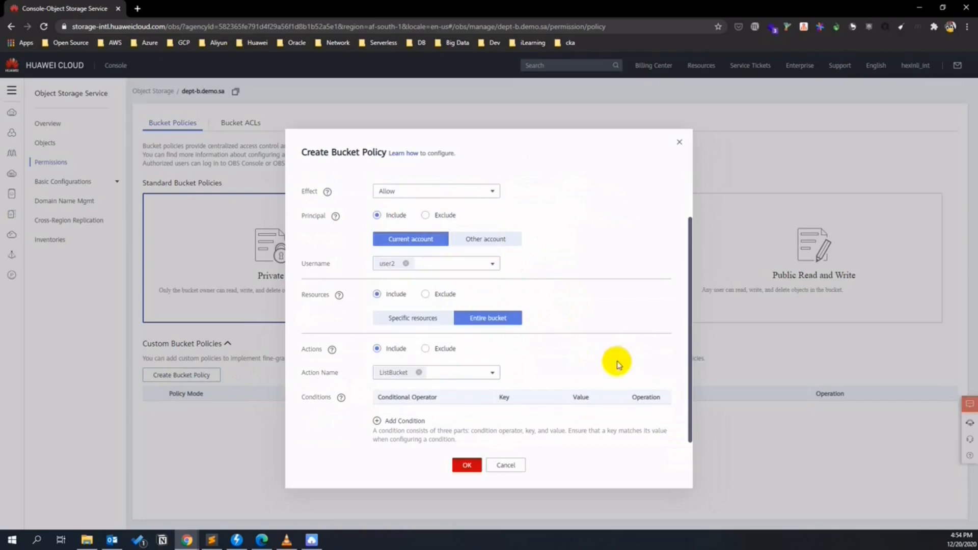
click(466, 465)
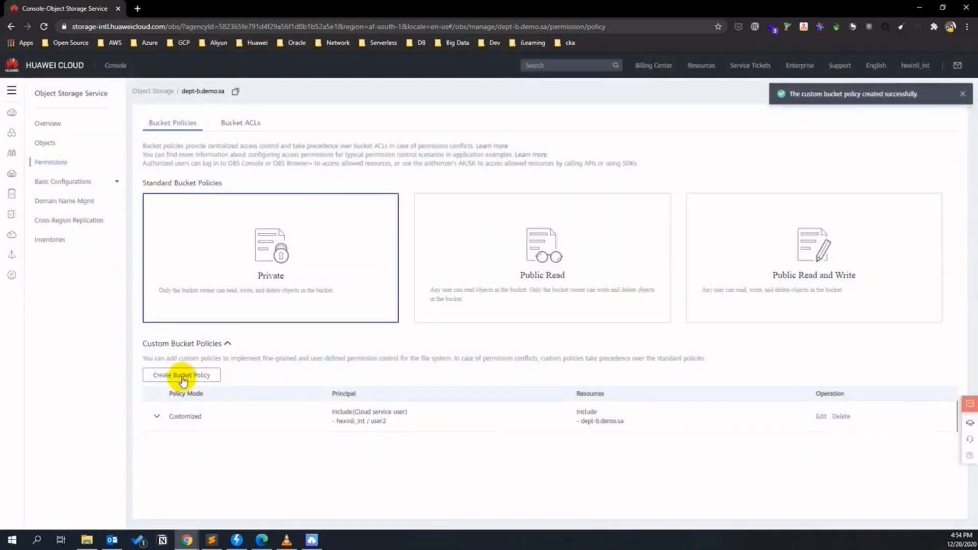
click(183, 376)
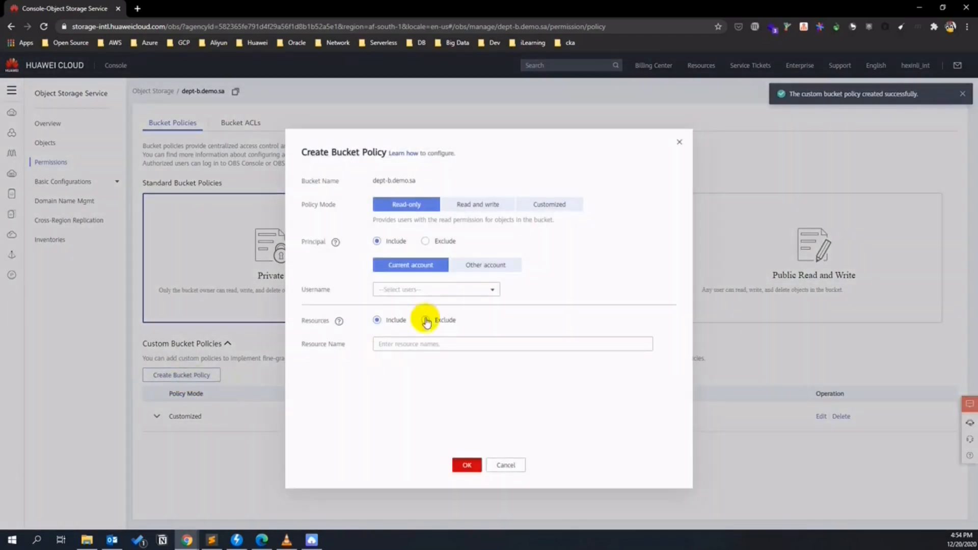
- Start a Customized policy for user2 with resource name * (all objects)
click(557, 206)
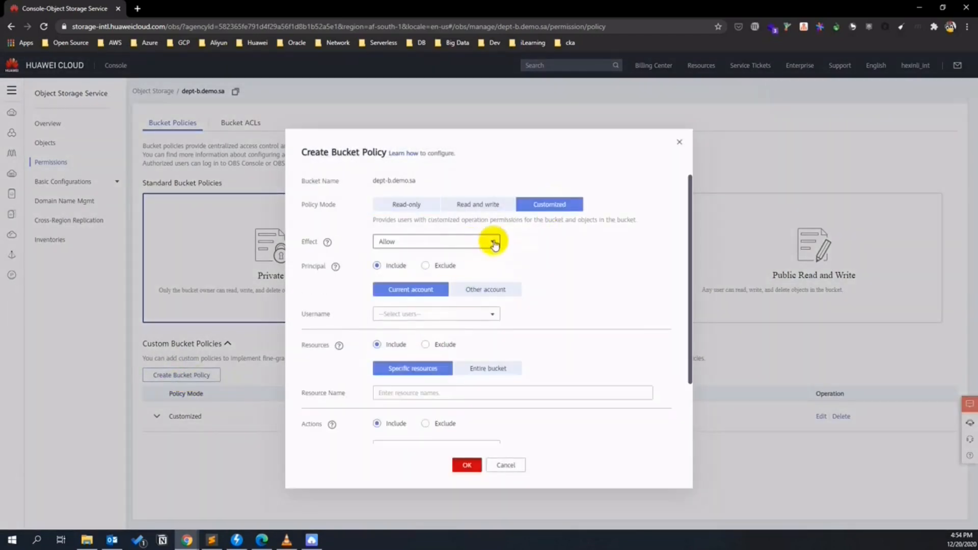
click(475, 316)
click(408, 378)
click(520, 395)
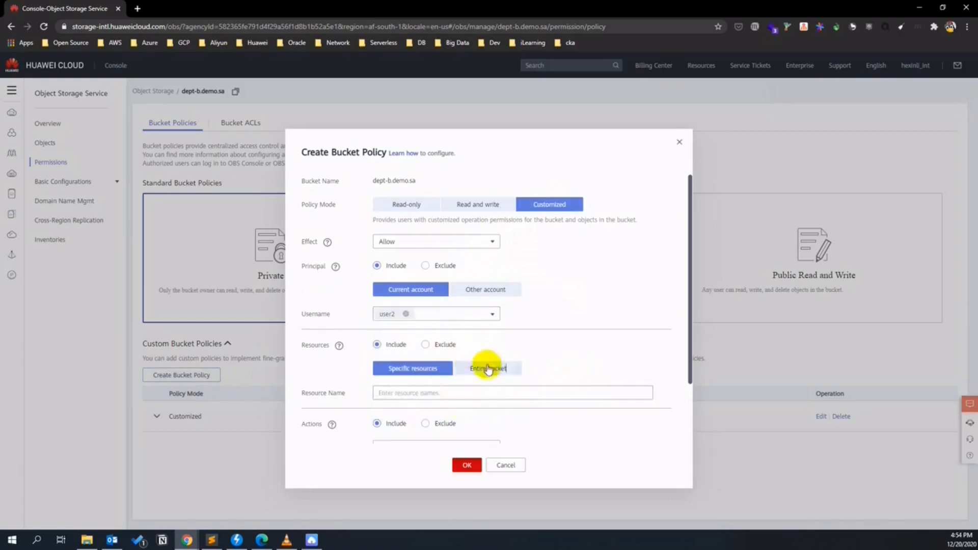
scroll(484, 367, down, 2)
click(419, 326)
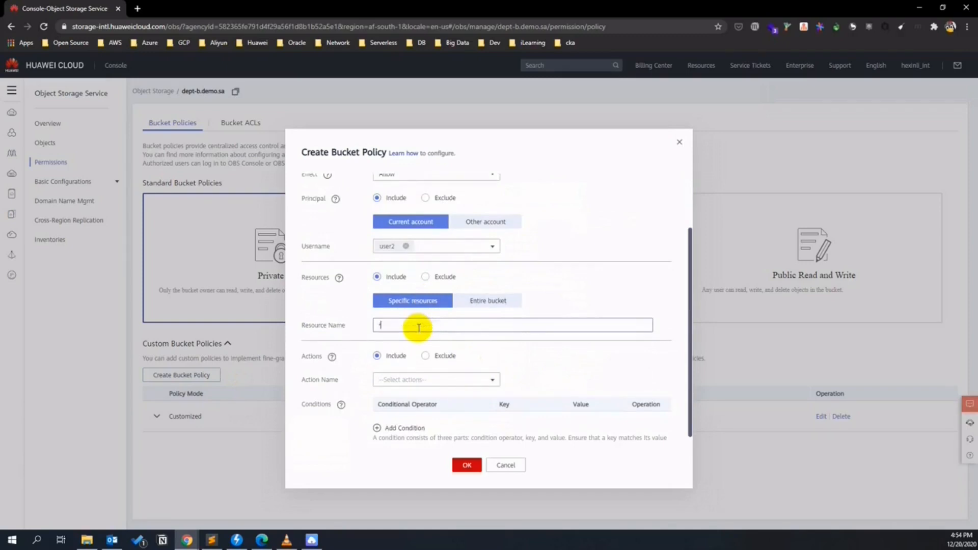
- Allow the PutObject action, create the policy and dismiss the success message
click(426, 380)
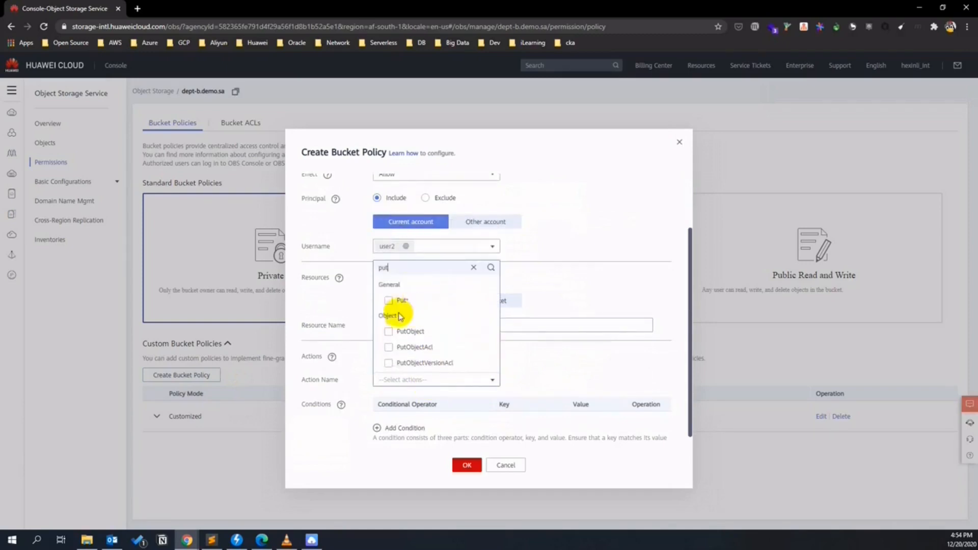
click(389, 331)
click(515, 441)
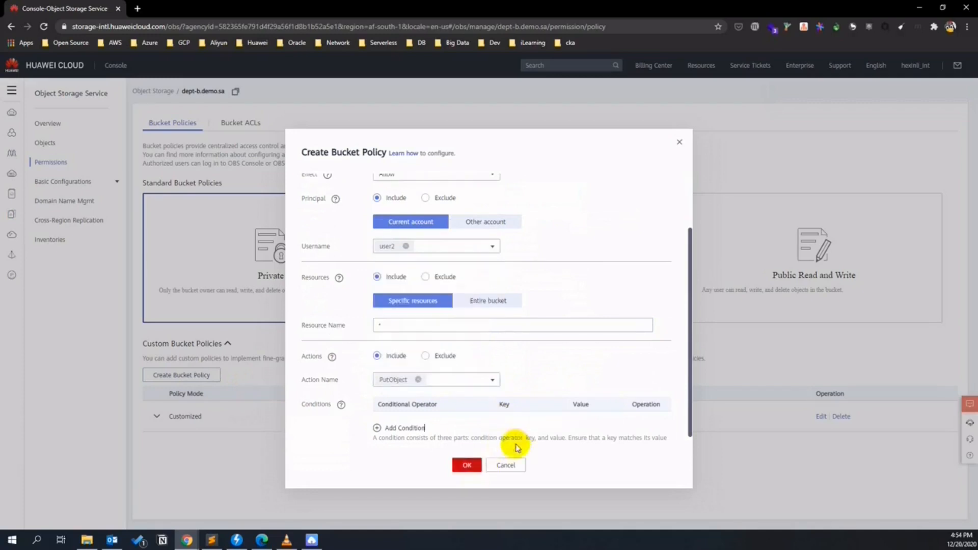
click(466, 465)
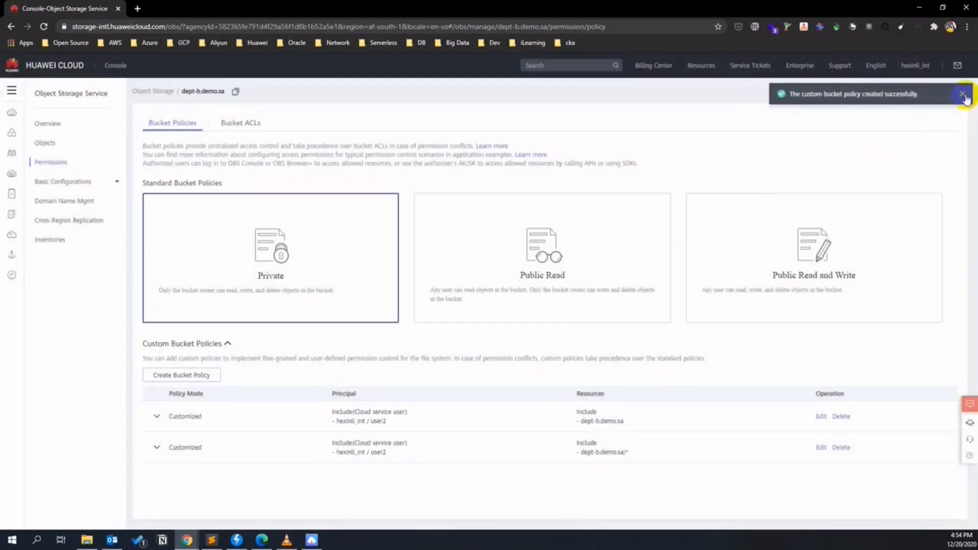
click(965, 97)
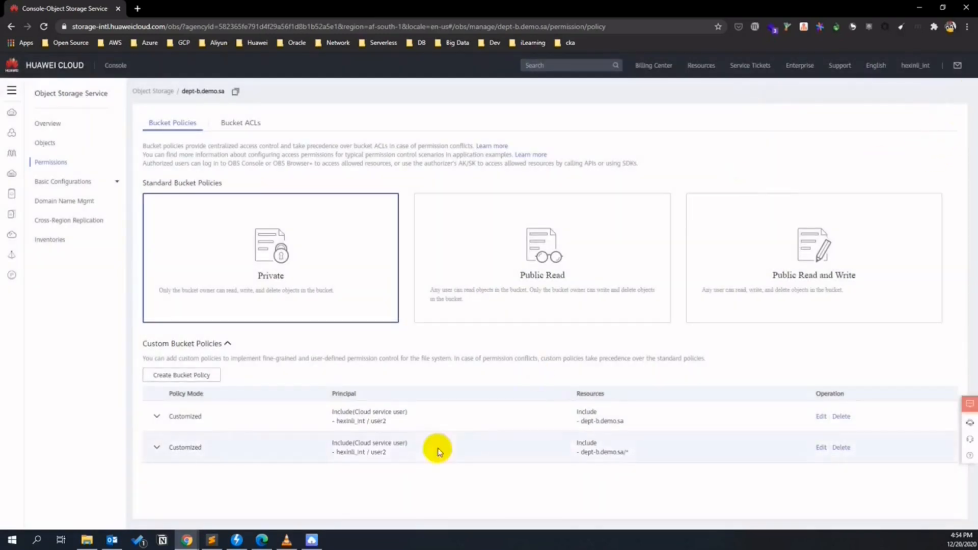
click(262, 541)
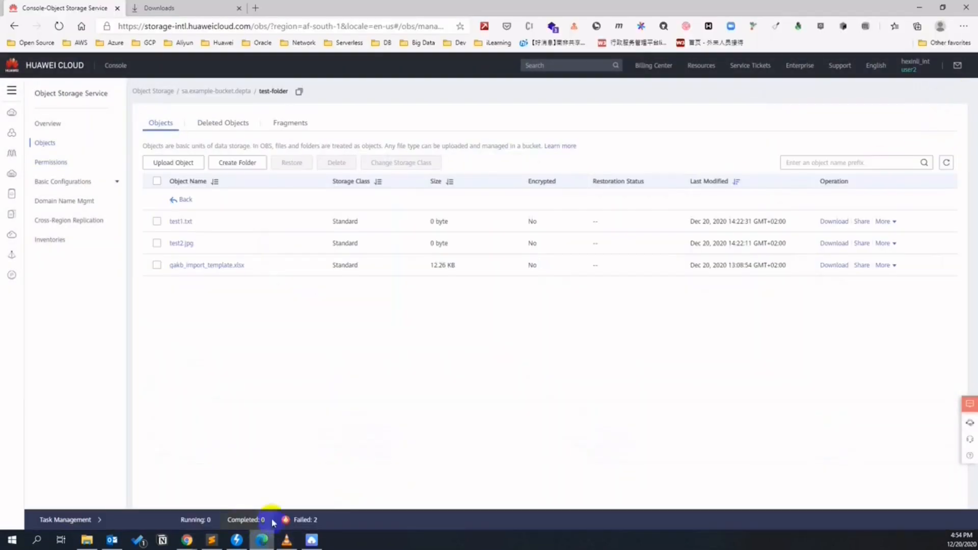
- Log out and sign back in through IAM User Login as user1 with the account password
mouse_move(912, 70)
click(861, 216)
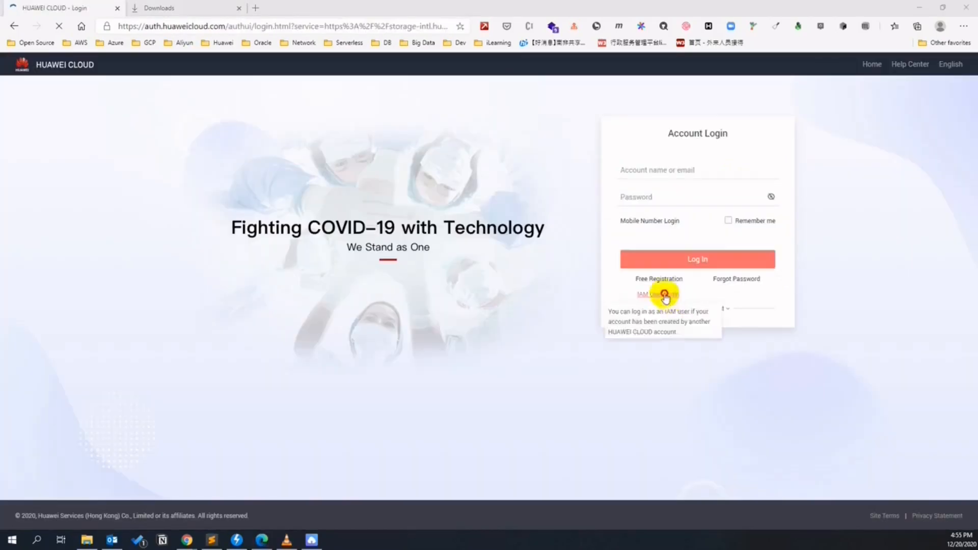
click(662, 291)
click(641, 169)
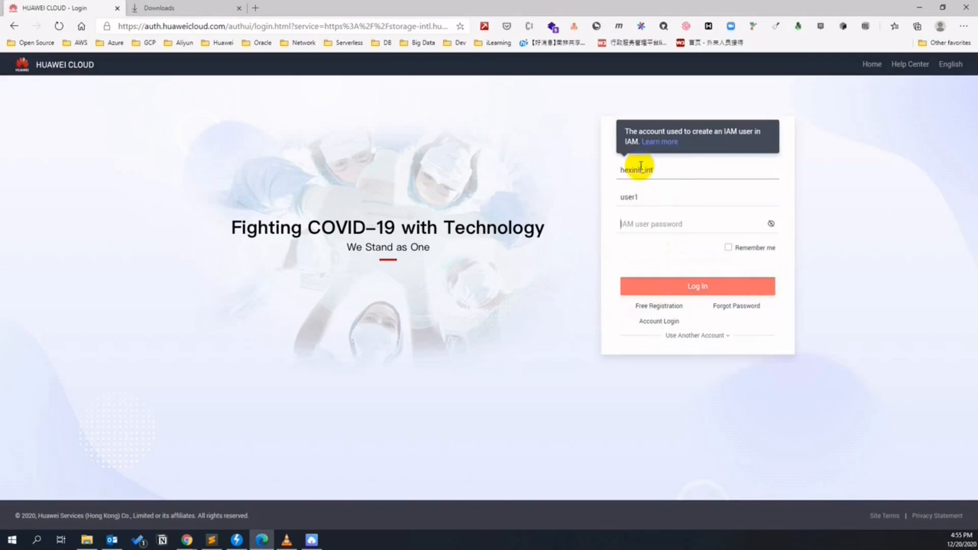
text(1)
key(Return)
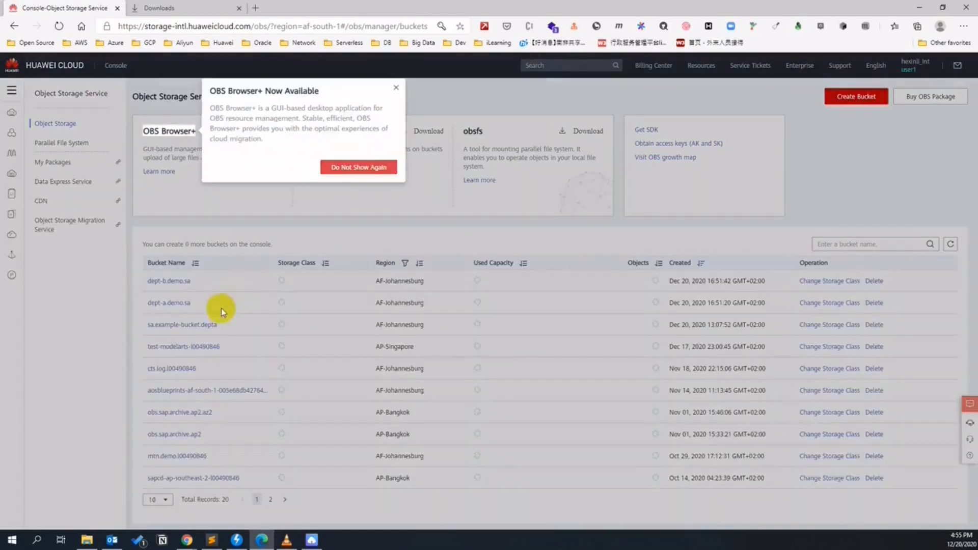
- Upload test1.txt to dept-a.demo.sa's objects and confirm its completion in the task list
click(397, 90)
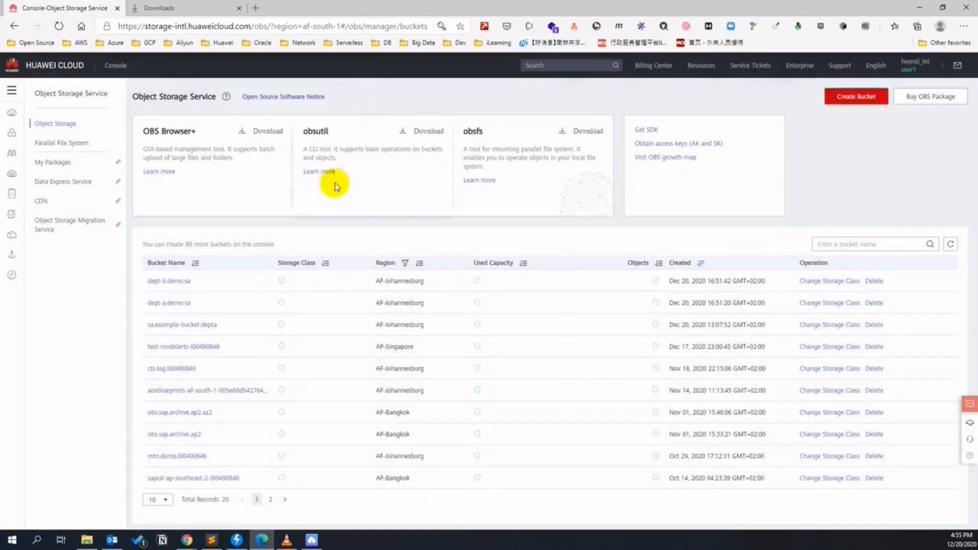
click(169, 304)
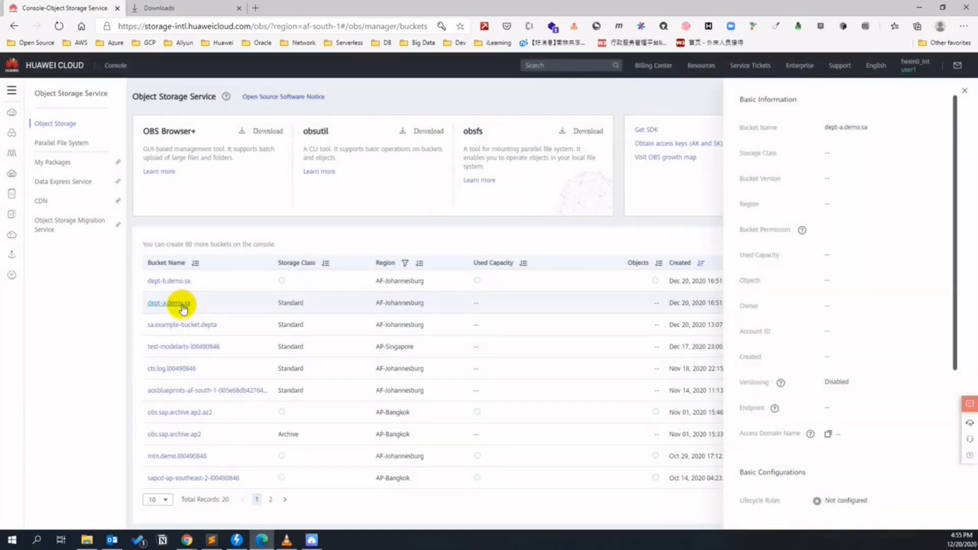
click(178, 303)
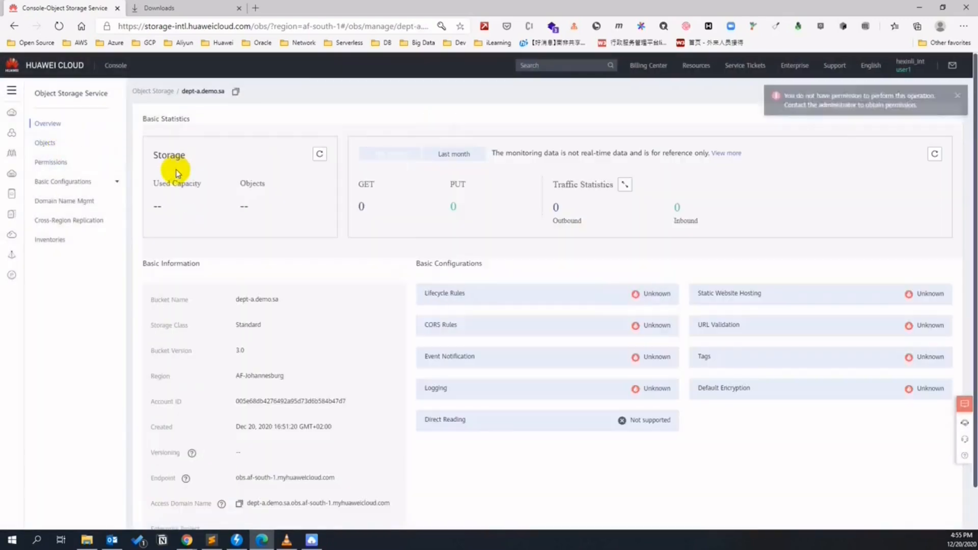
click(44, 142)
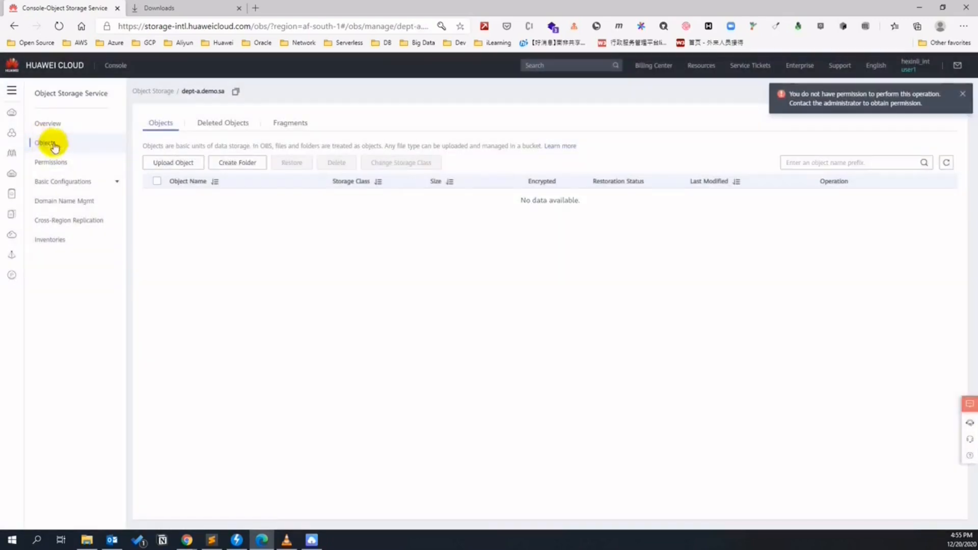
click(190, 164)
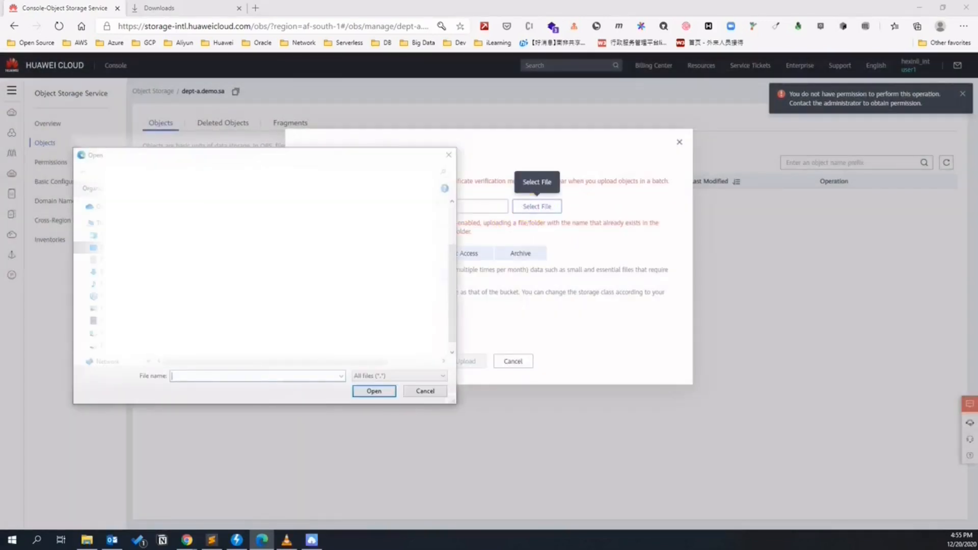
click(372, 392)
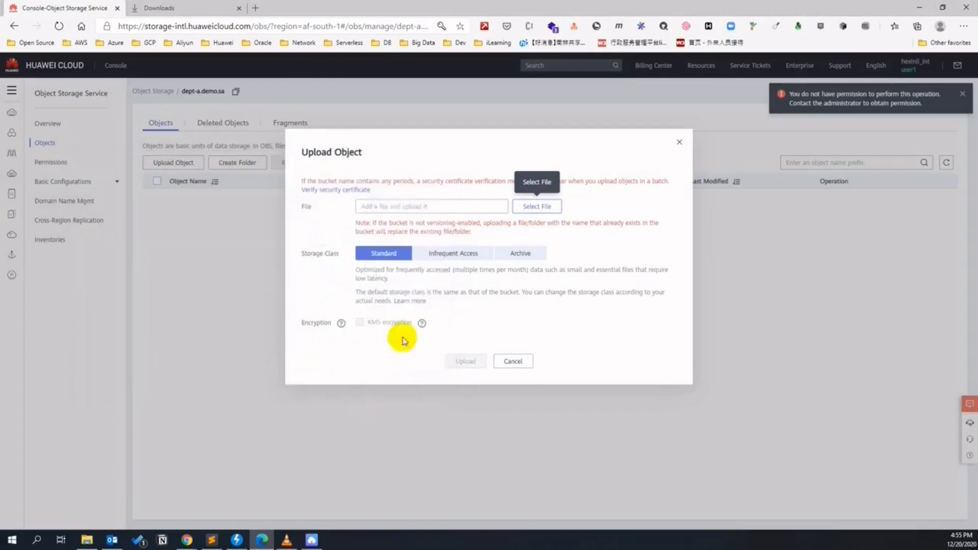
click(465, 361)
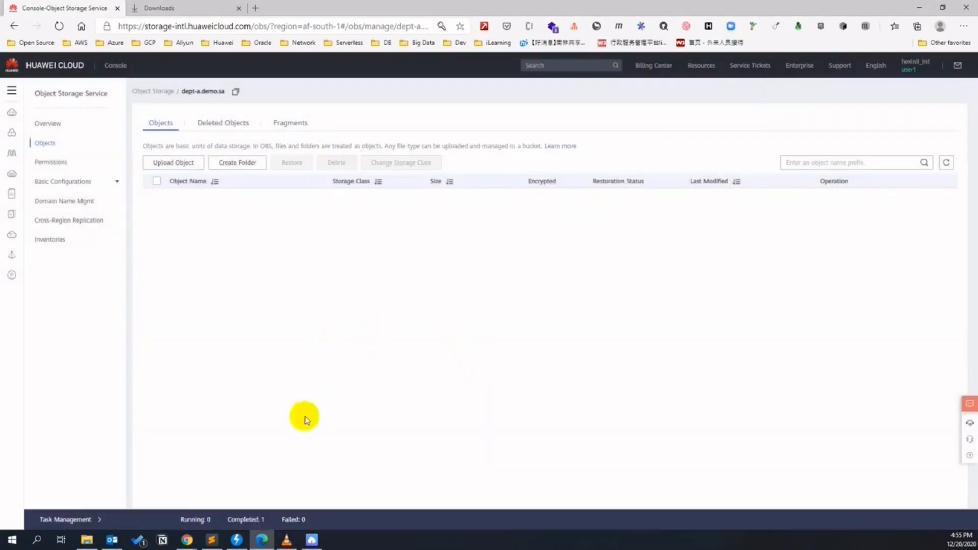
click(255, 520)
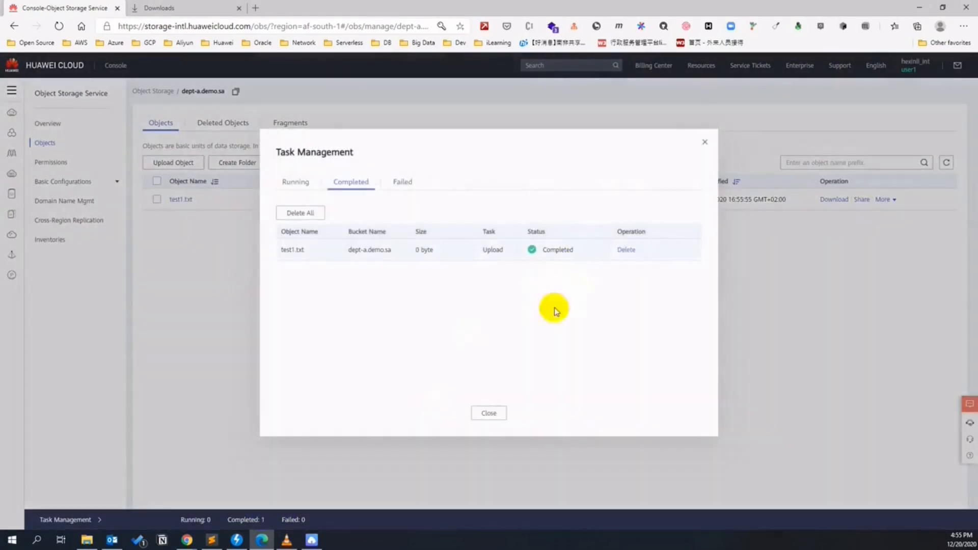
click(488, 413)
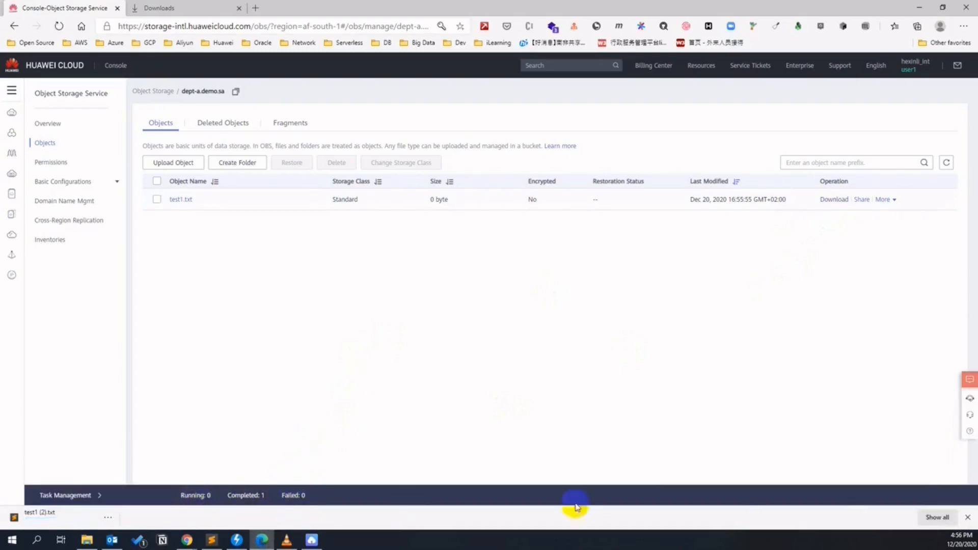
- Delete test1.txt from the dept-a.demo.sa bucket
click(968, 518)
click(883, 200)
click(841, 232)
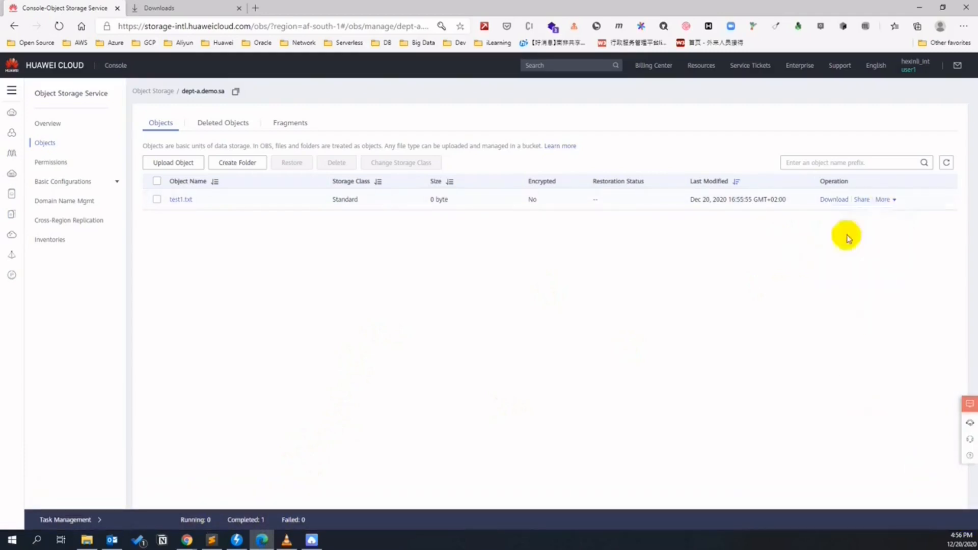
click(469, 280)
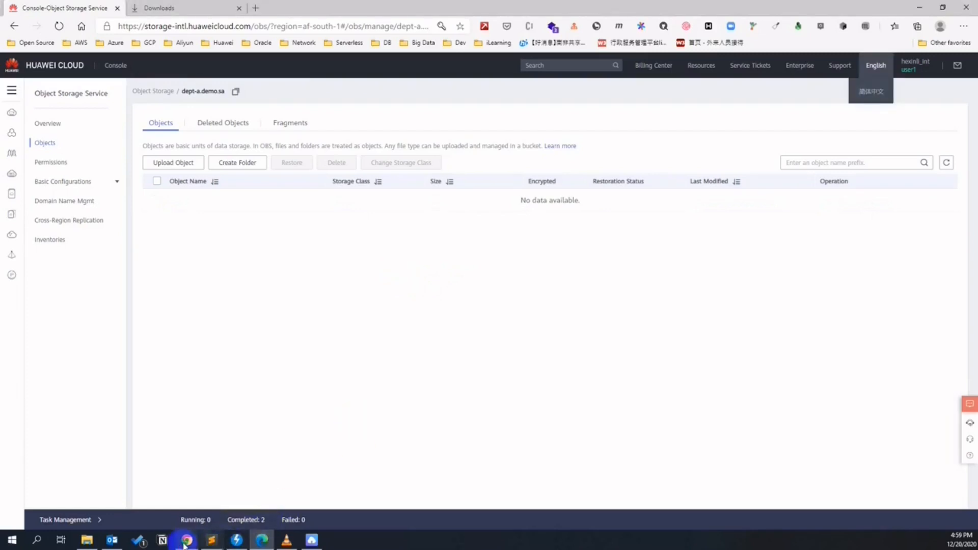
- In the owner's window, start a new bucket policy for dept-b.demo.sa
mouse_move(186, 542)
click(173, 510)
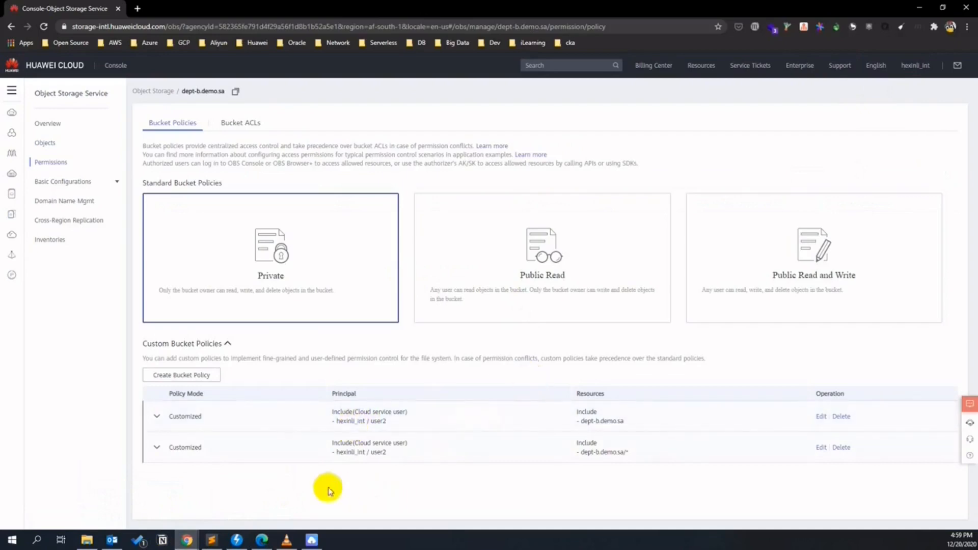
click(202, 376)
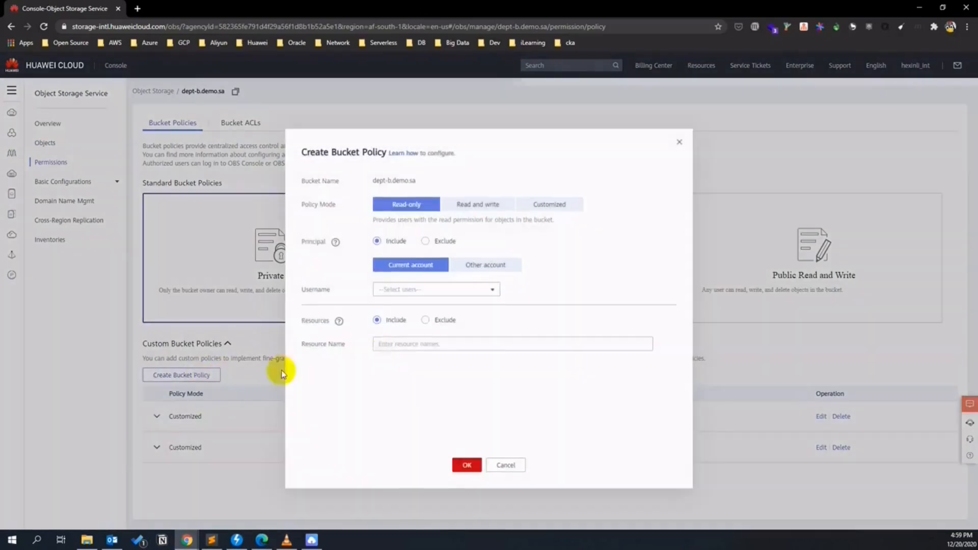
- Make the policy Customized with Effect Deny, applied to user1
click(548, 214)
click(405, 242)
click(415, 271)
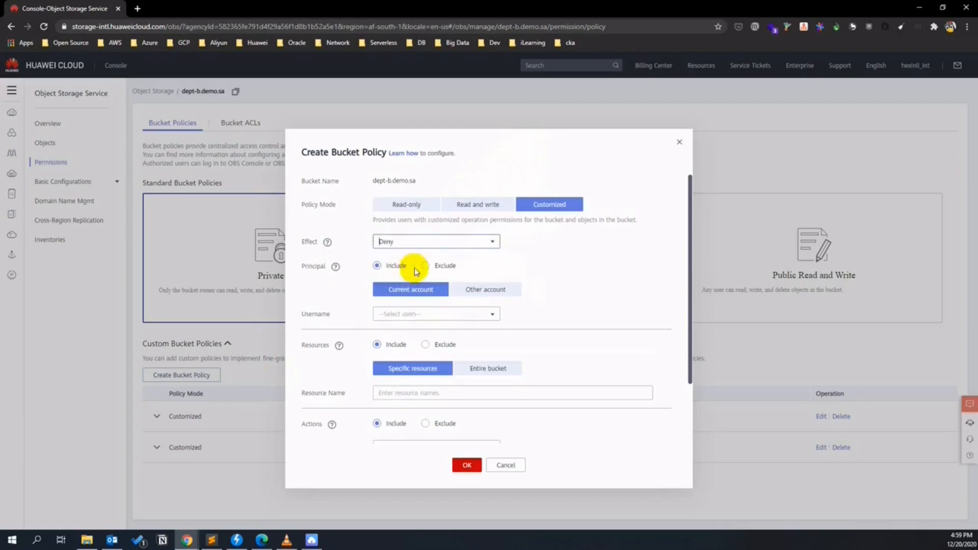
click(474, 314)
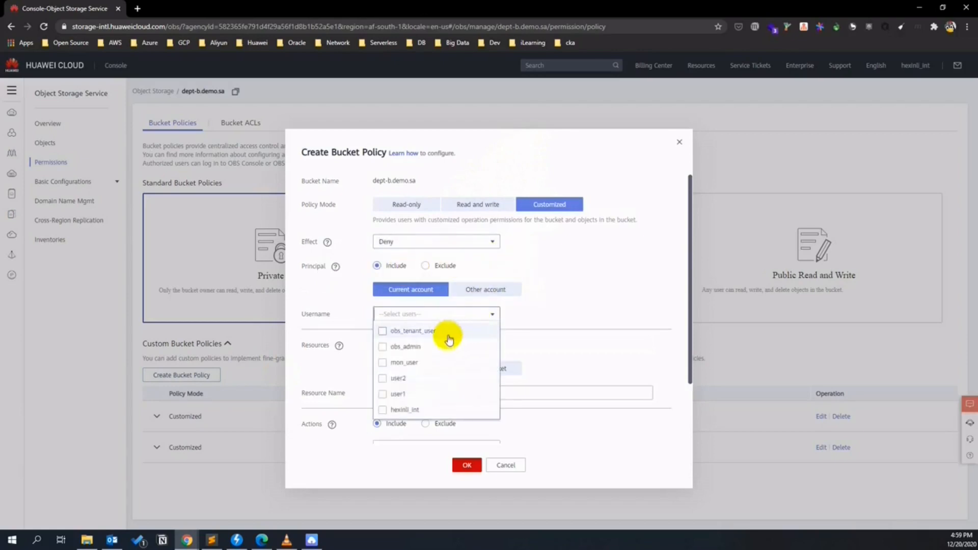
click(390, 394)
click(562, 300)
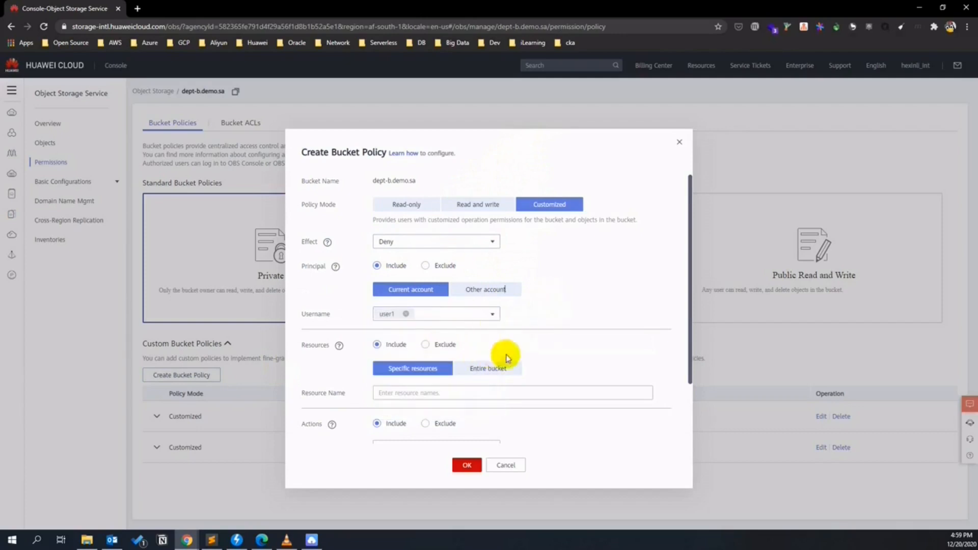
- Target the entire bucket with action name * and save the deny policy
scroll(494, 336, down, 1)
click(488, 317)
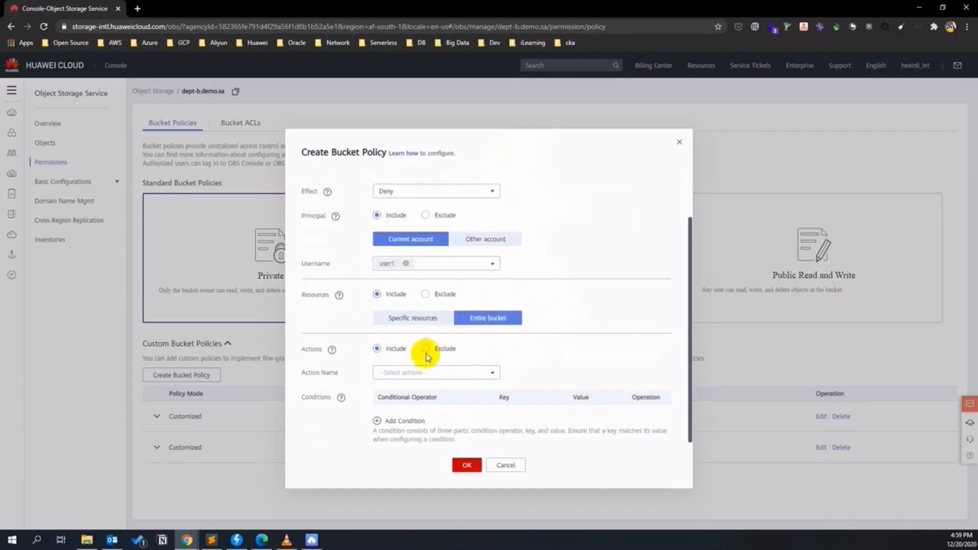
click(417, 373)
click(391, 254)
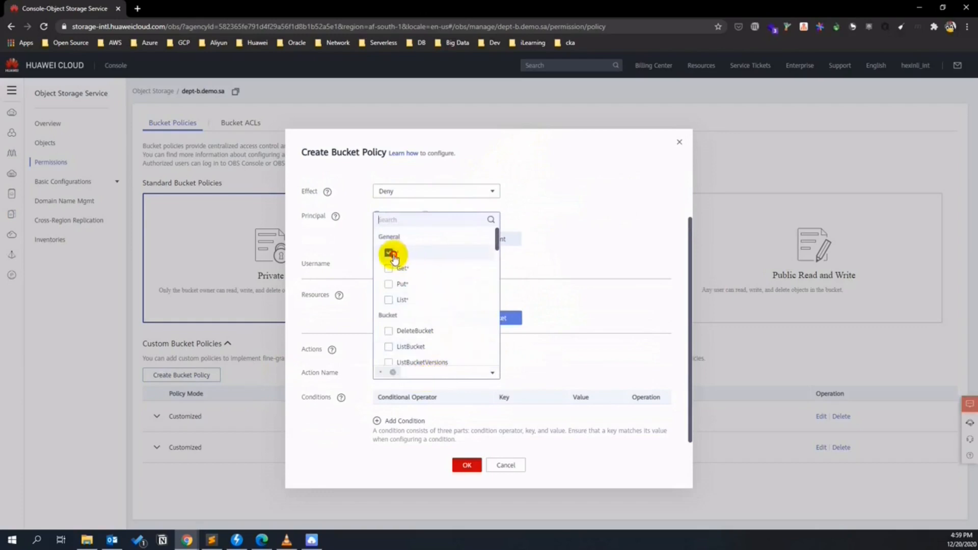
click(575, 366)
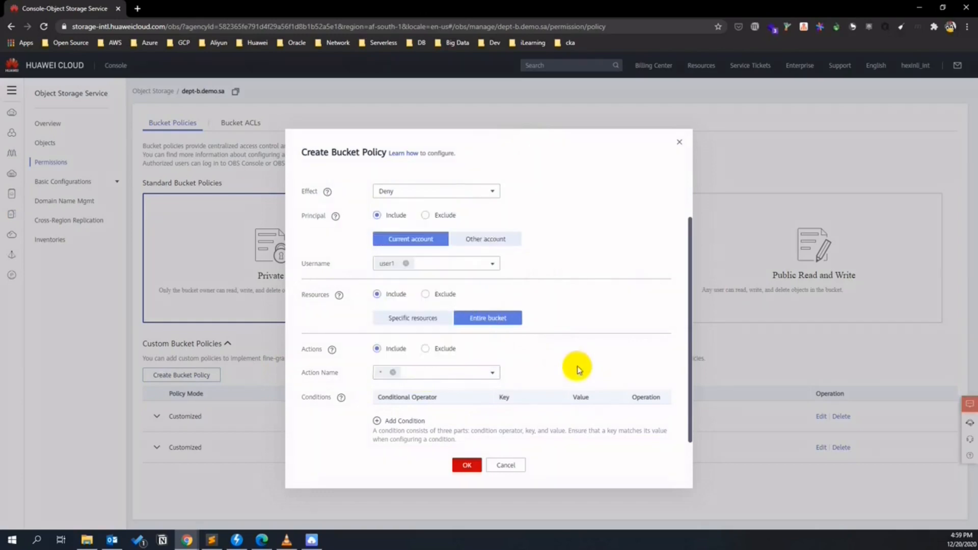
click(467, 466)
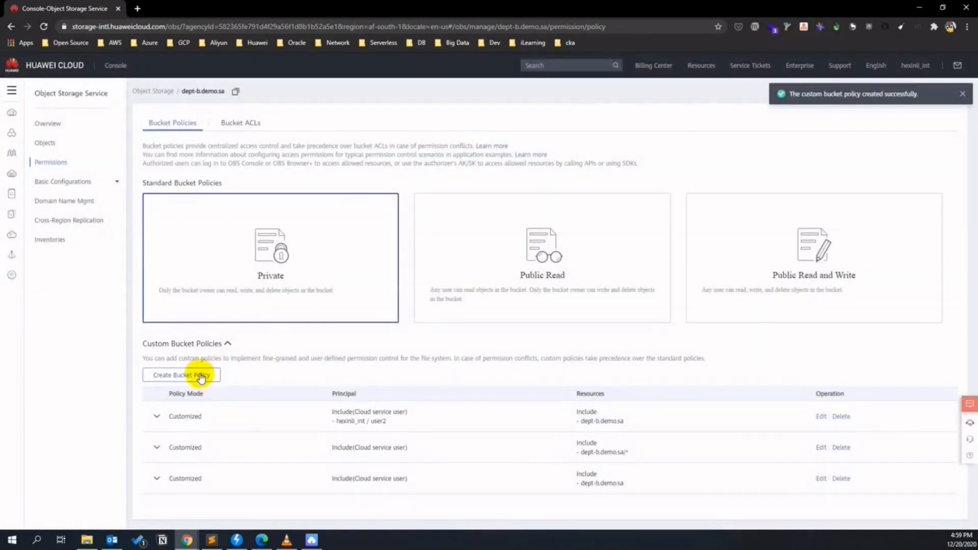
click(201, 376)
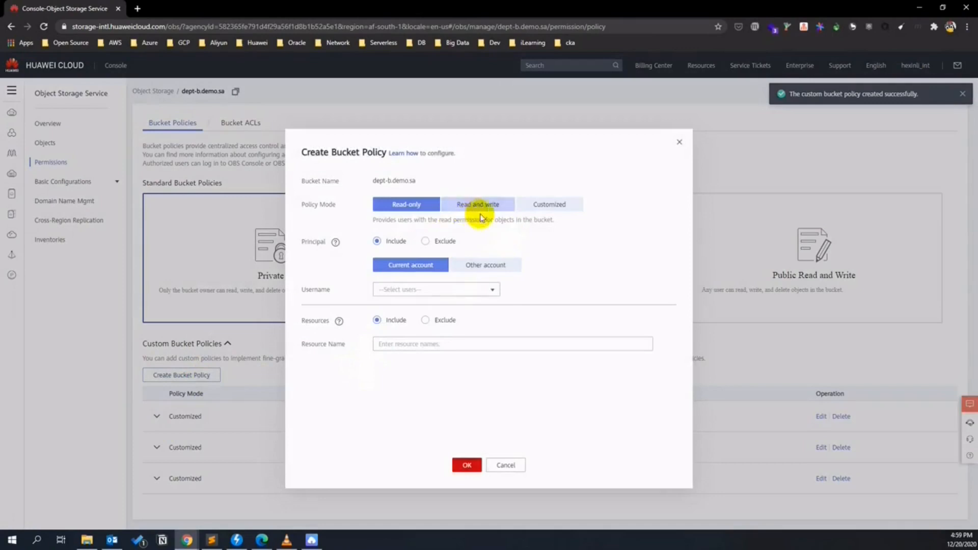
- Save a Customized Deny policy for user1 on resource * with action name *
click(549, 204)
click(492, 241)
click(437, 271)
click(492, 314)
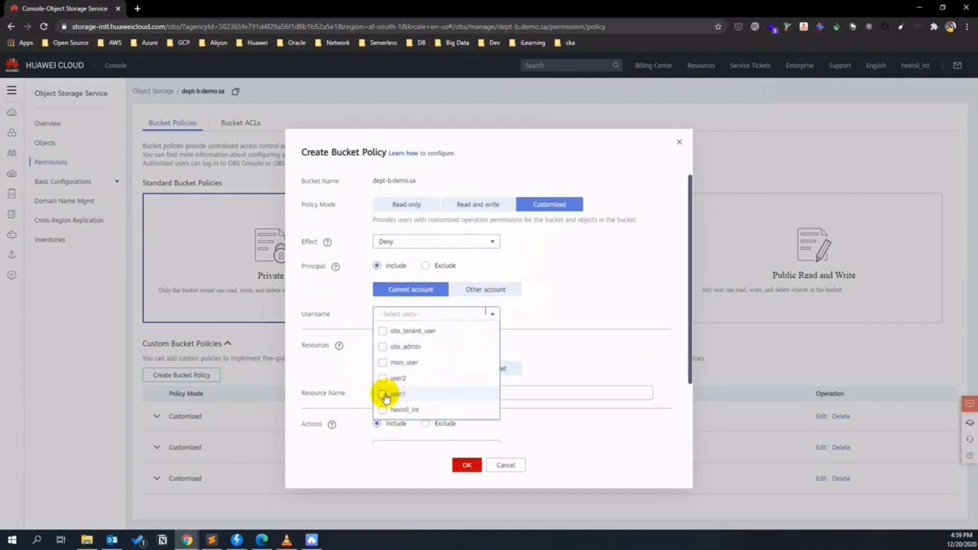
click(576, 346)
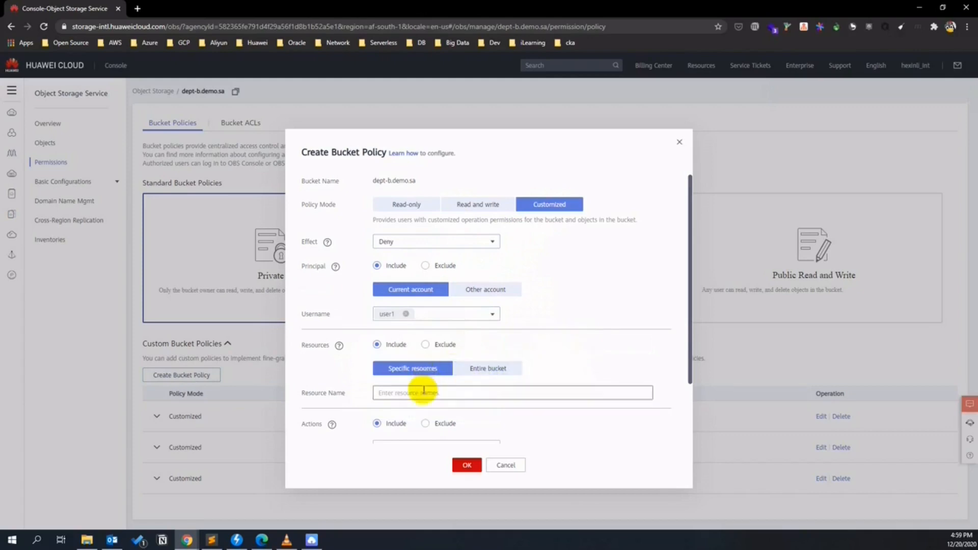
scroll(434, 390, down, 2)
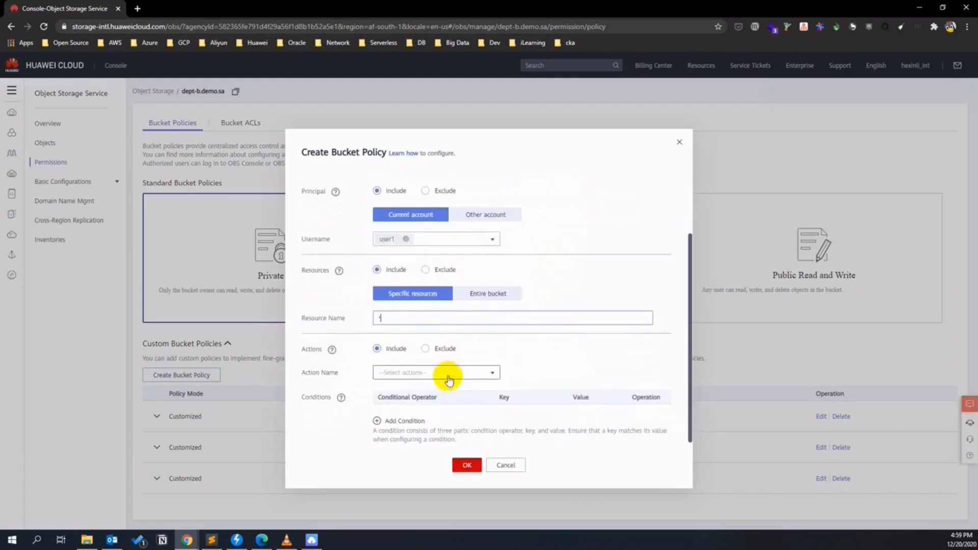
click(449, 379)
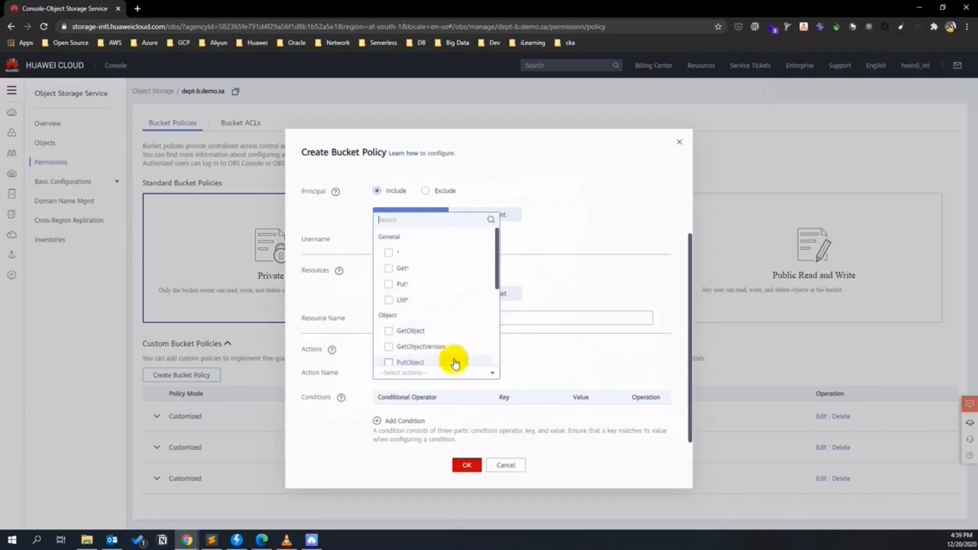
click(392, 252)
click(524, 321)
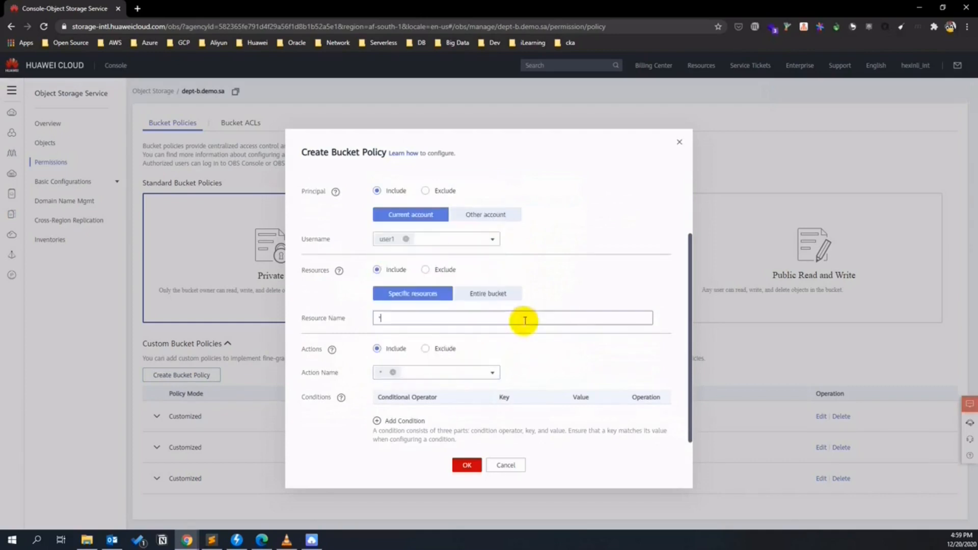
click(520, 375)
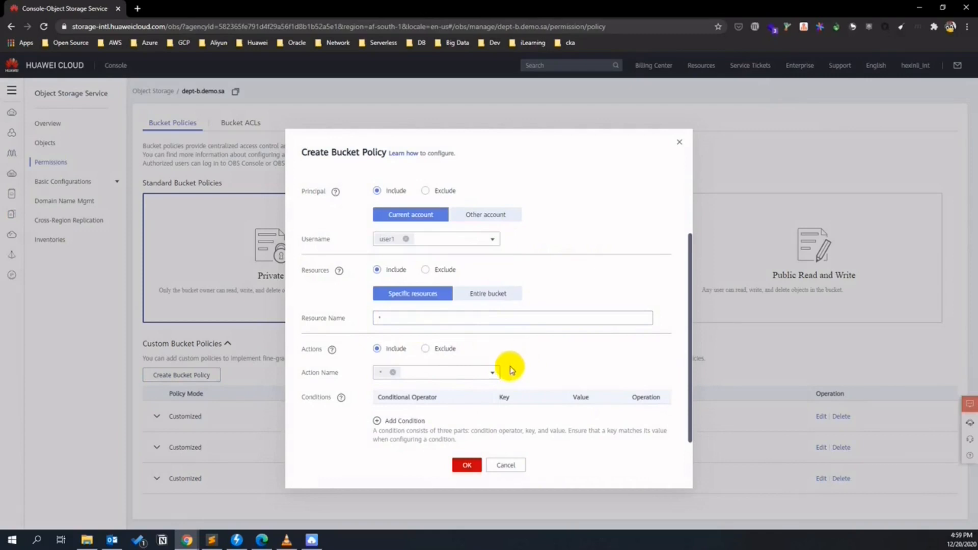
click(466, 465)
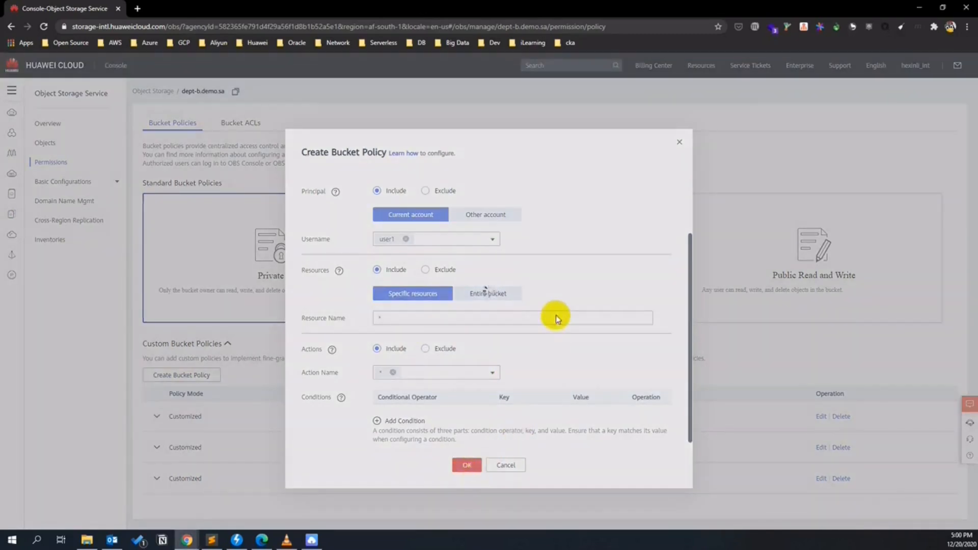
scroll(400, 344, down, 2)
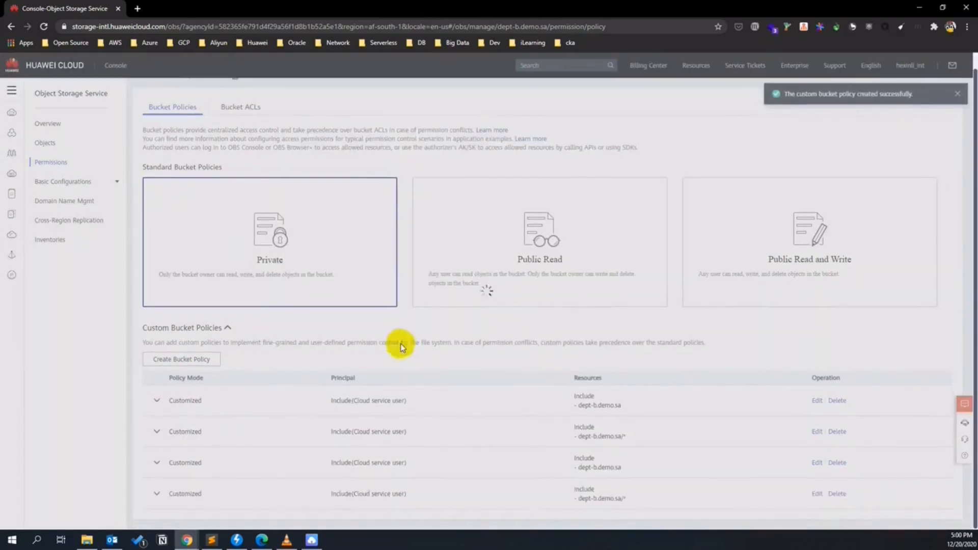
click(47, 164)
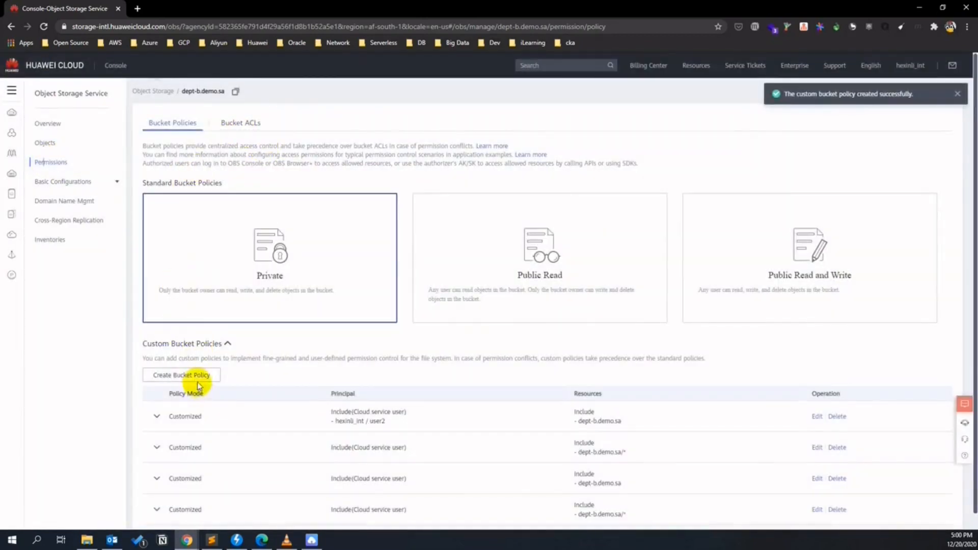
scroll(199, 382, down, 2)
scroll(206, 356, up, 2)
click(147, 88)
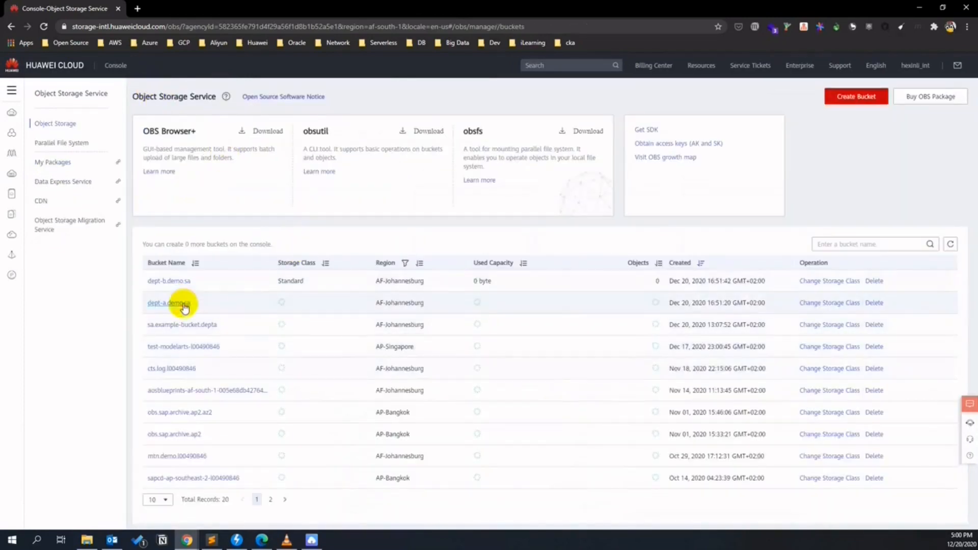
click(184, 308)
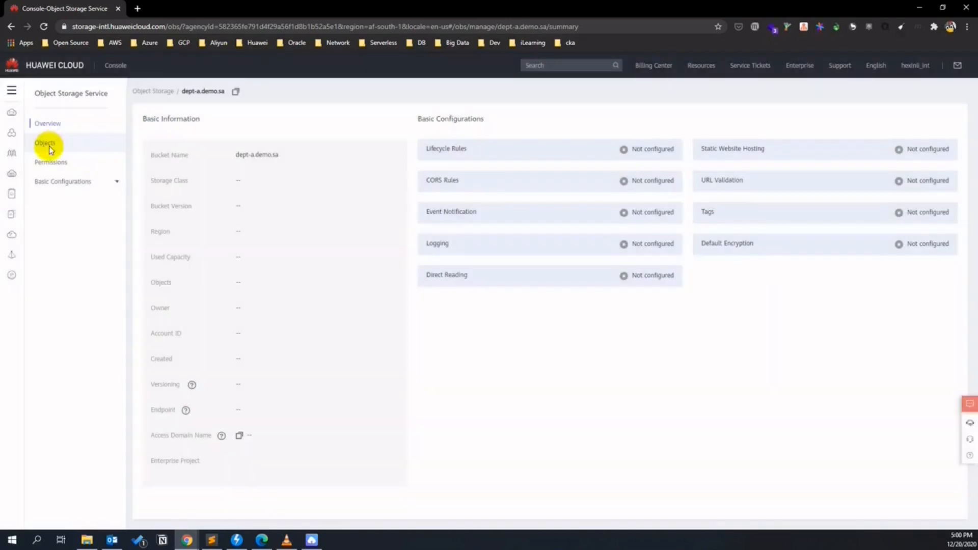
click(49, 147)
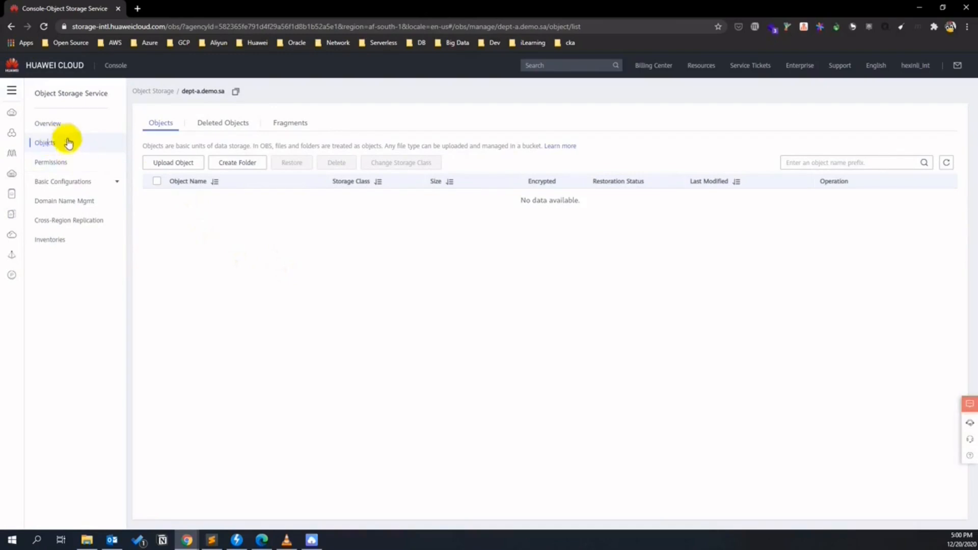
click(49, 161)
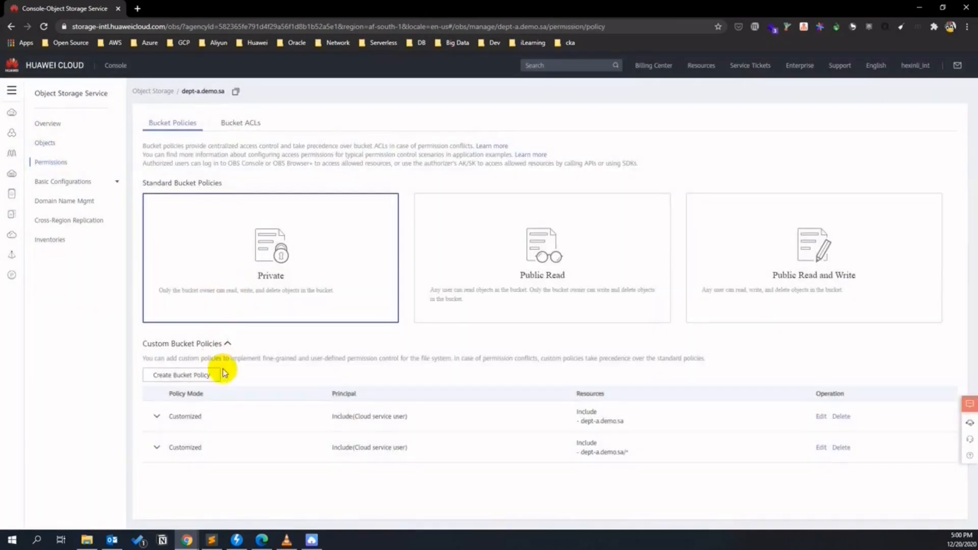
click(198, 375)
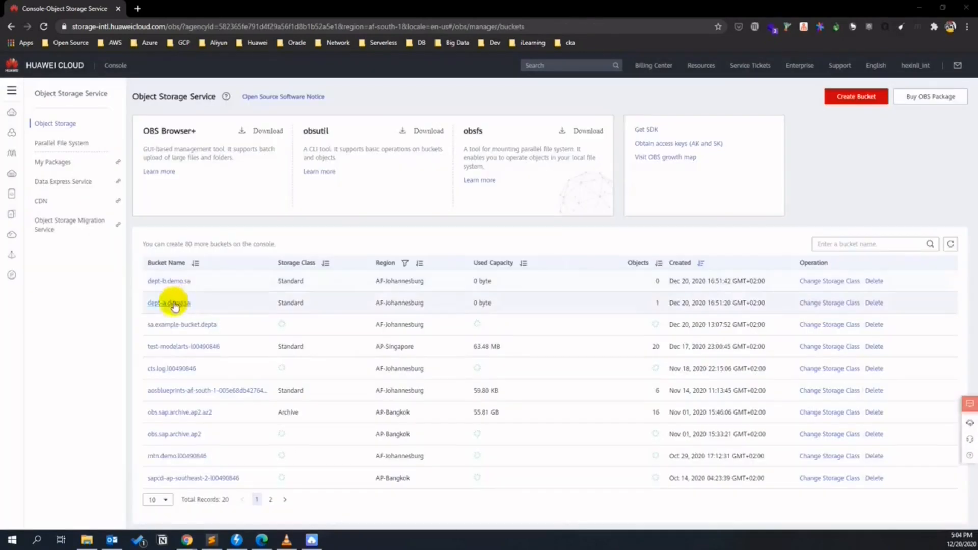
click(170, 284)
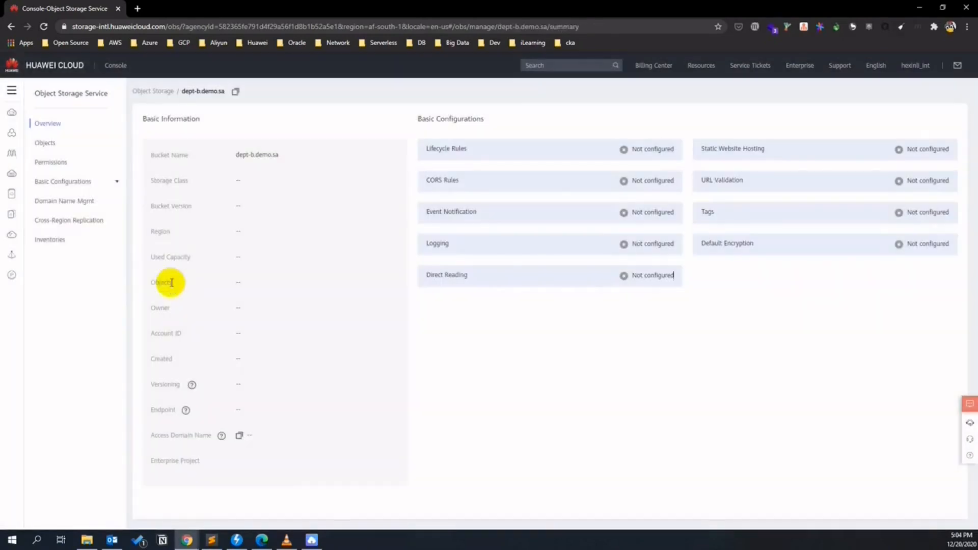
click(65, 163)
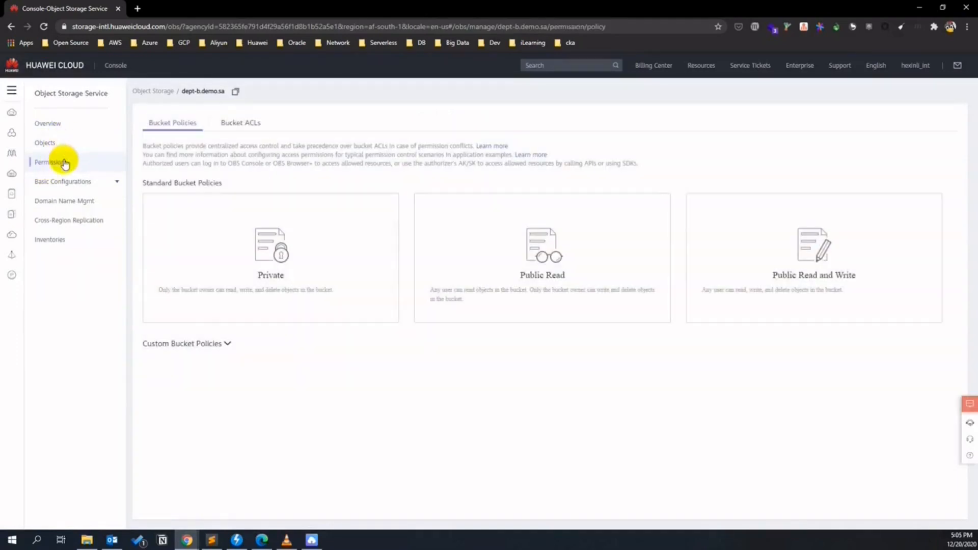
scroll(407, 365, down, 1)
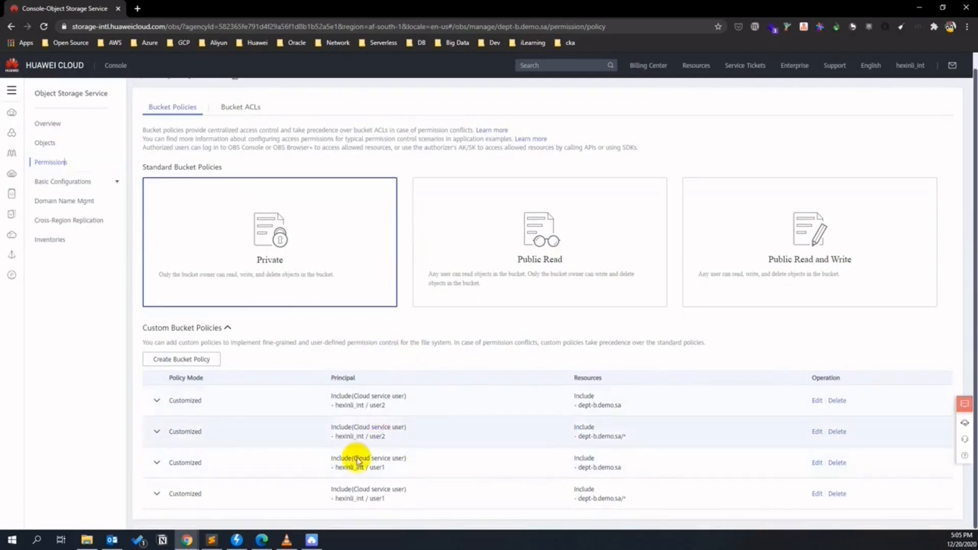
scroll(204, 346, up, 1)
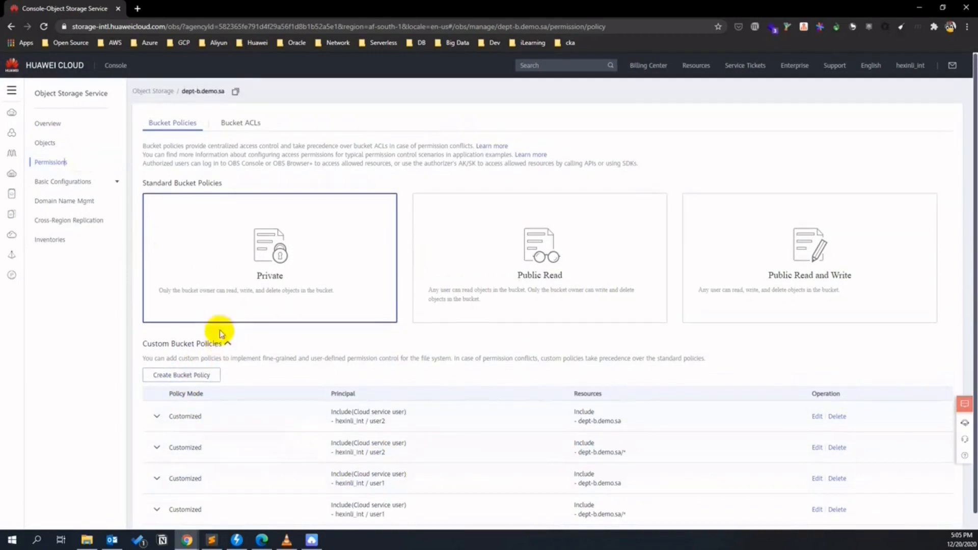
- Start a Customized dept-b.demo.sa policy with Effect Deny for user2
click(199, 377)
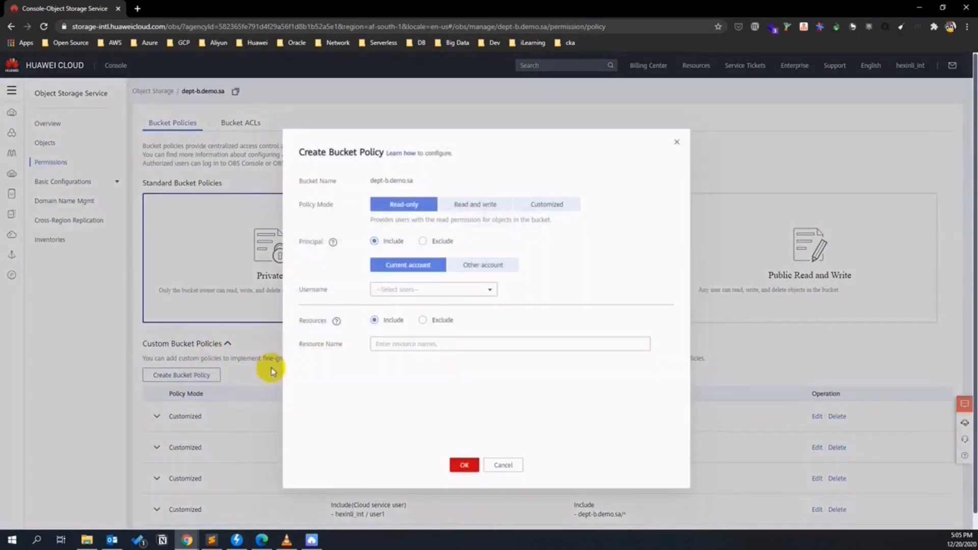
click(553, 206)
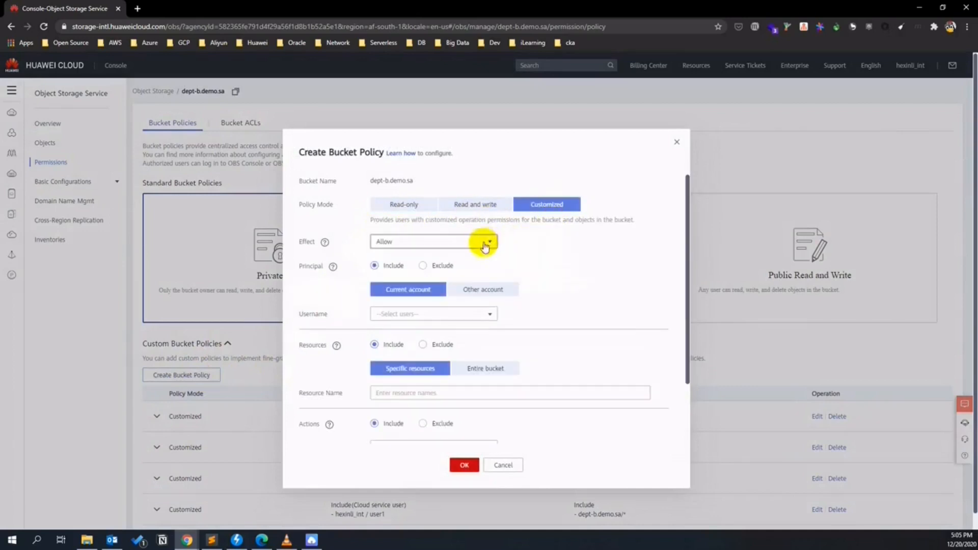
click(454, 242)
click(384, 273)
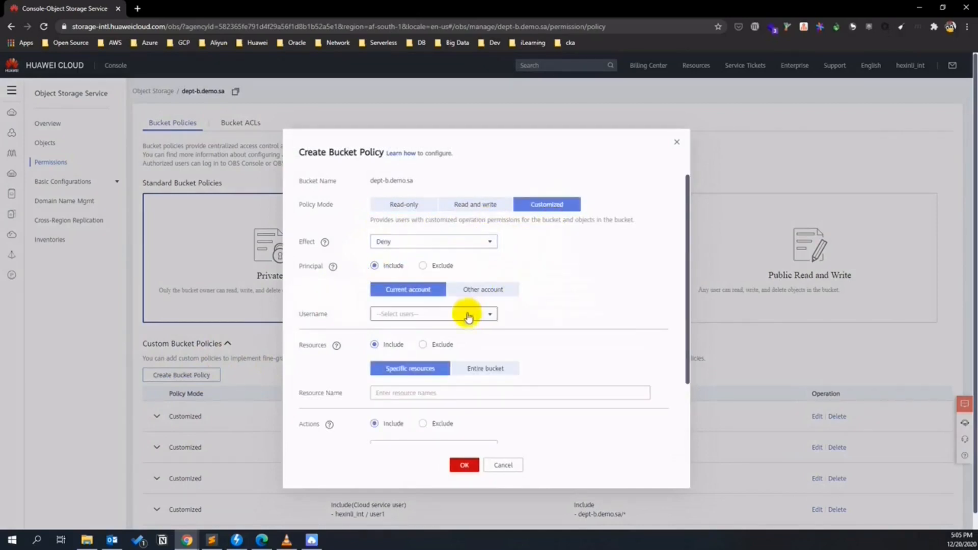
click(489, 314)
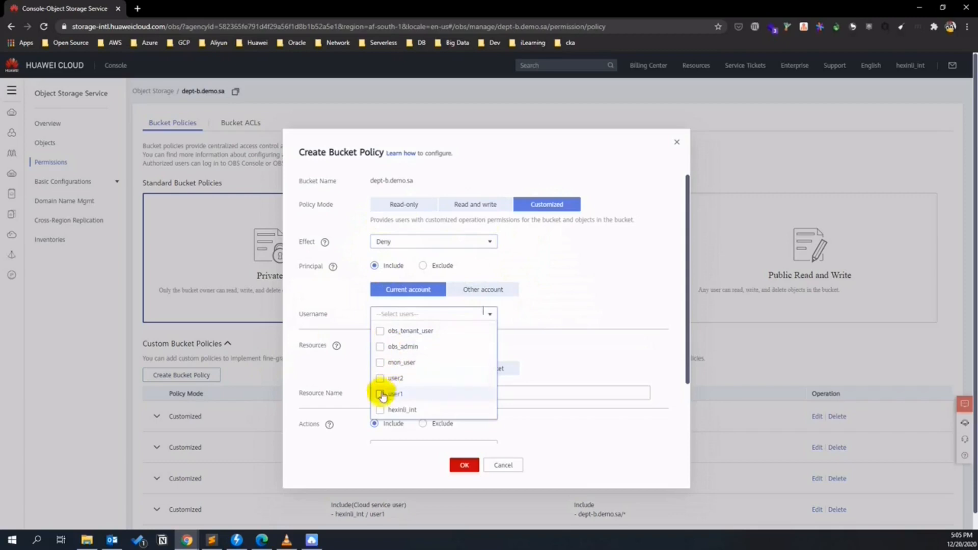
click(567, 299)
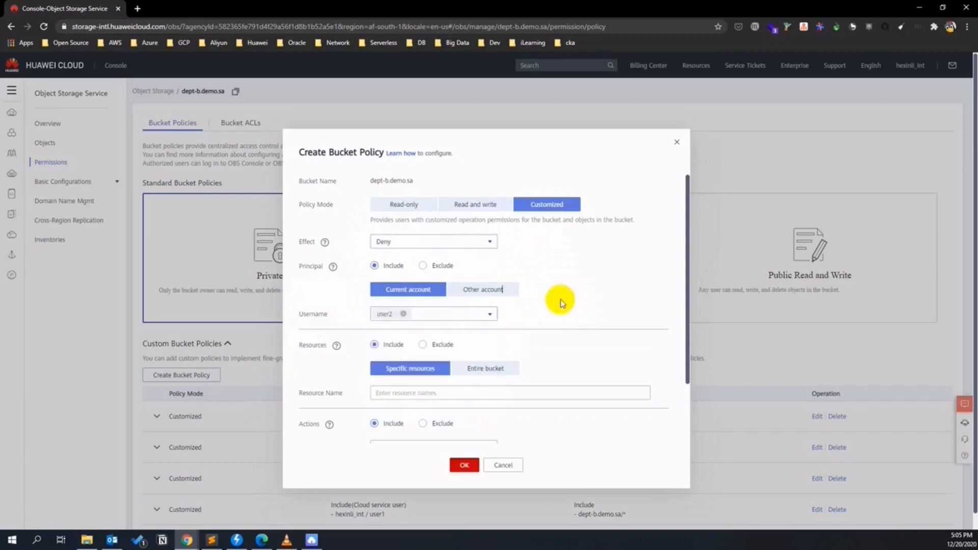
scroll(442, 395, down, 2)
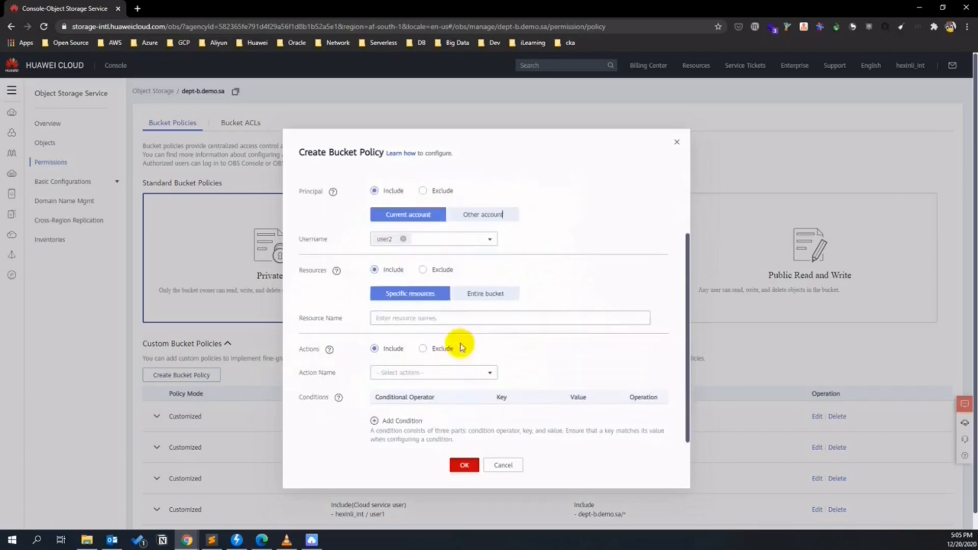
- Deny GetObject, GetObjectVersion, GetObjectAcl, GetObjectVersionAcl, DeleteObject, DeleteObjectVersion on *, and save
click(452, 305)
click(480, 378)
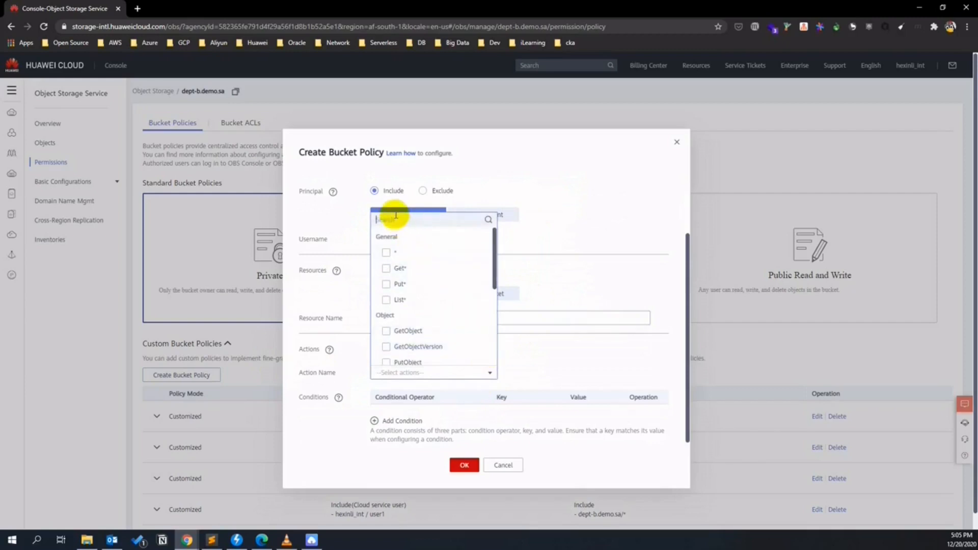
click(386, 308)
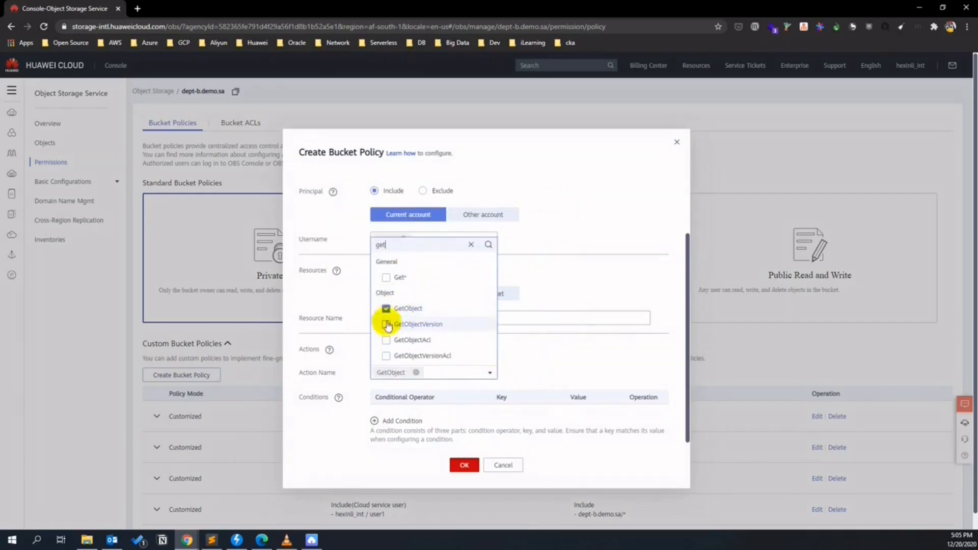
click(386, 324)
click(386, 340)
click(408, 355)
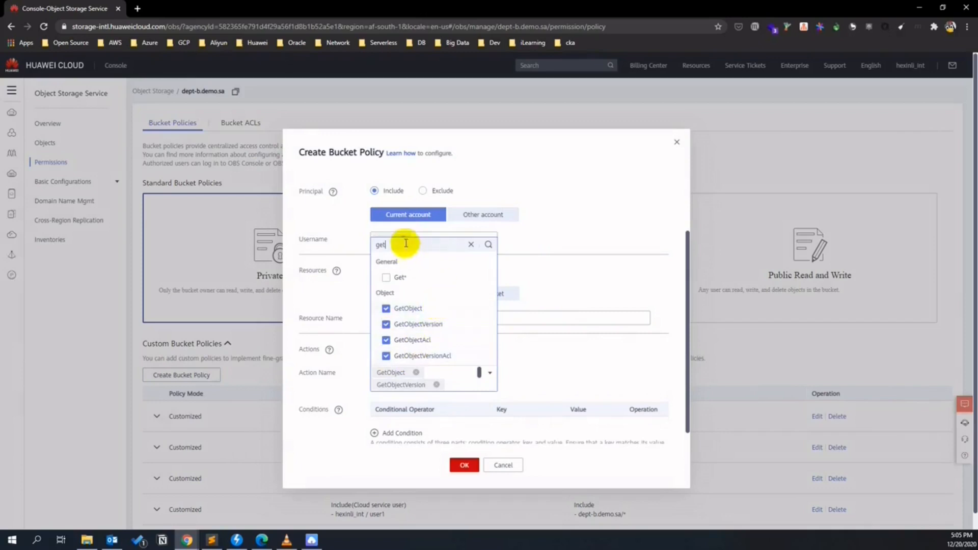
text(delet)
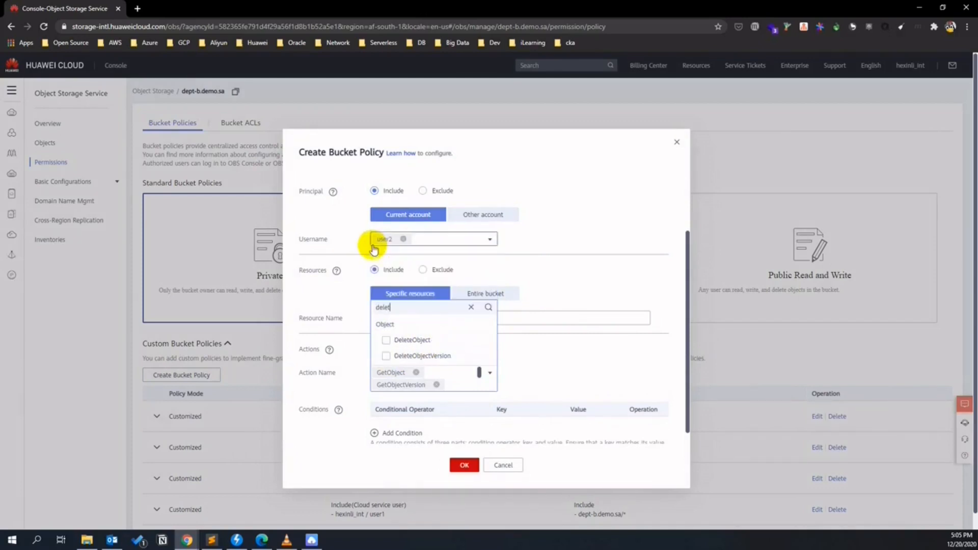
click(386, 340)
click(387, 359)
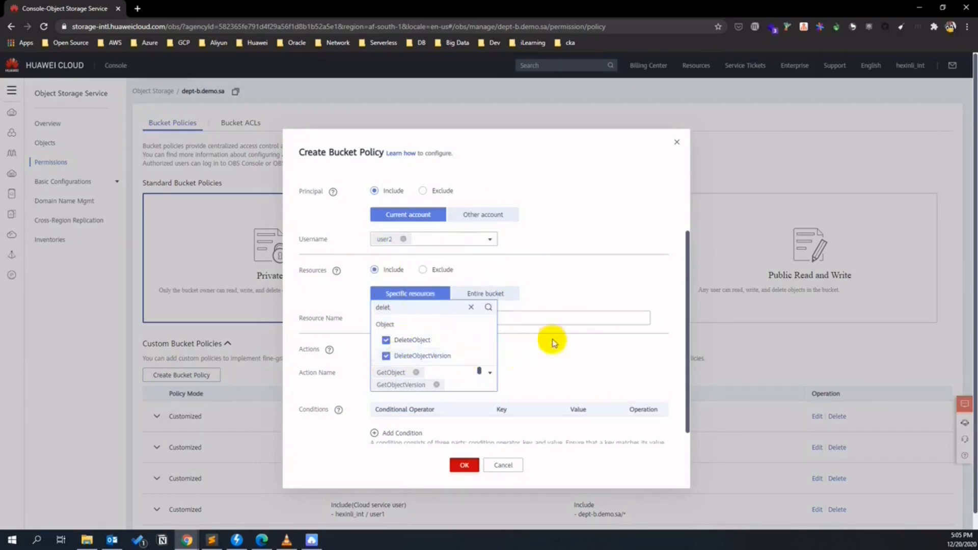
click(577, 353)
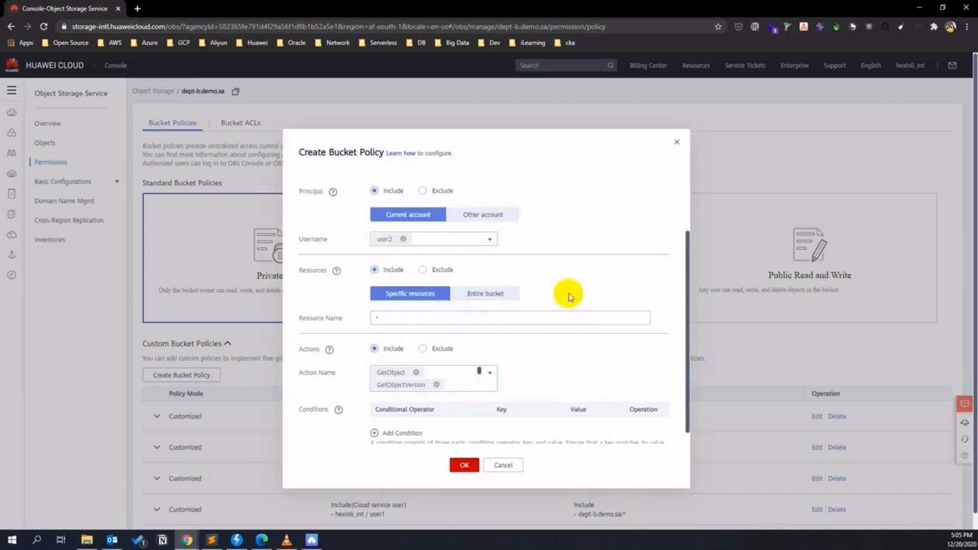
click(466, 466)
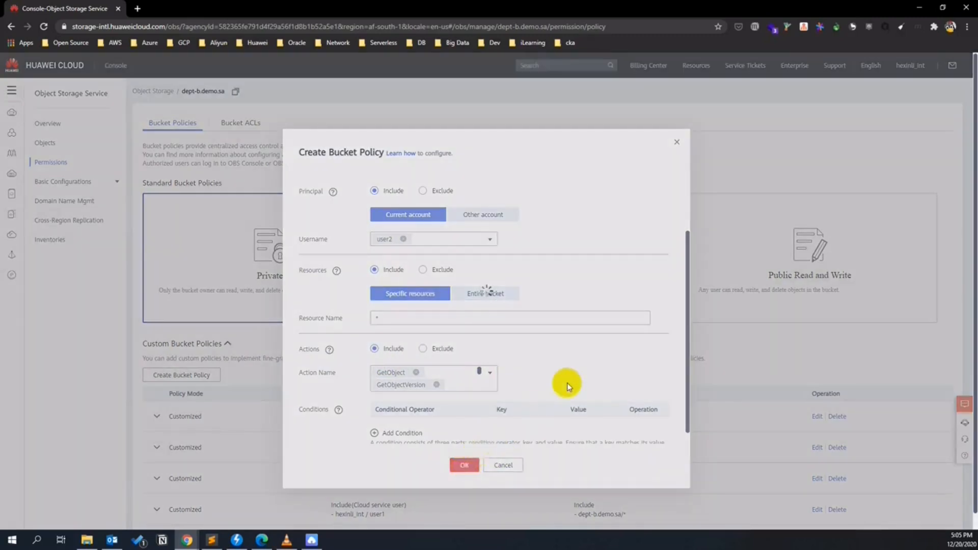
scroll(430, 343, down, 1)
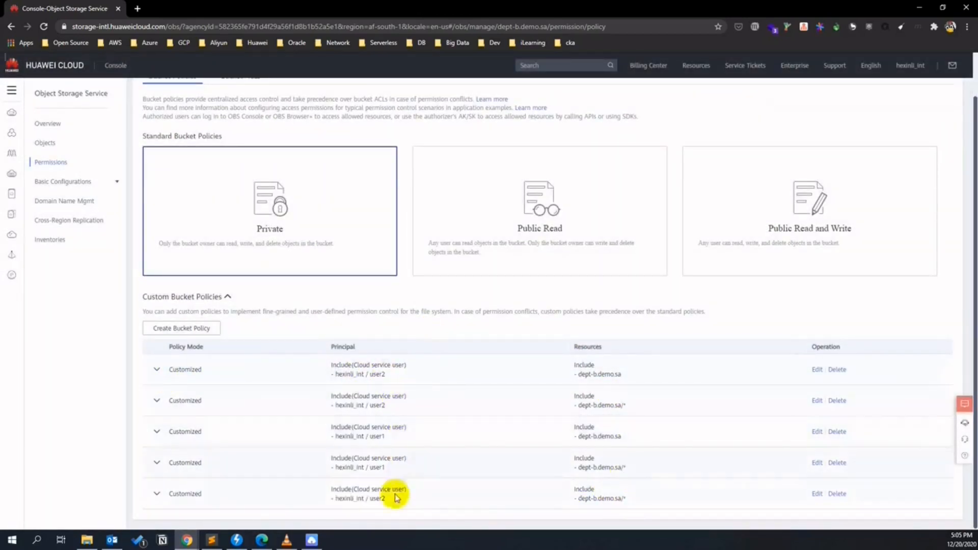
click(160, 373)
- Expand the second user2 policy and both user1 policies to check their details
scroll(306, 416, down, 1)
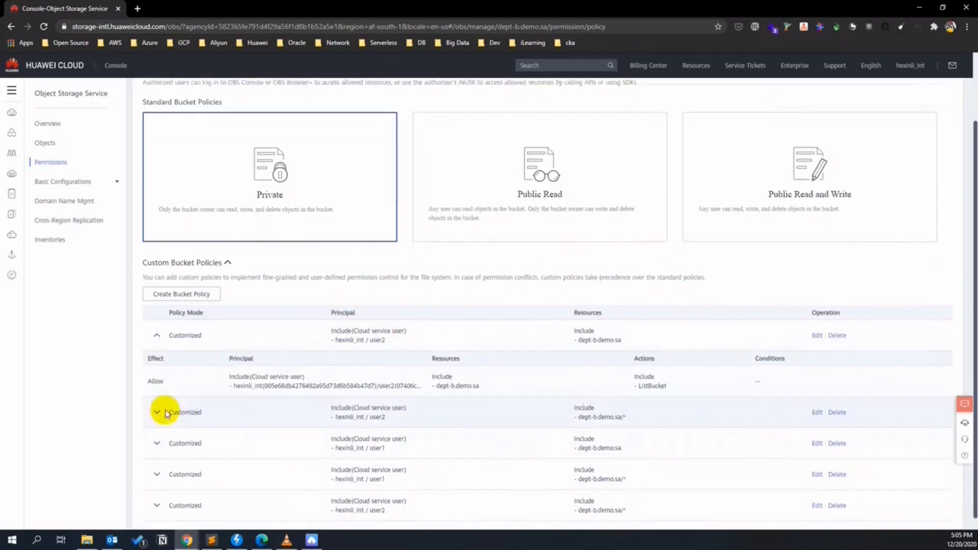
click(166, 413)
scroll(400, 420, down, 2)
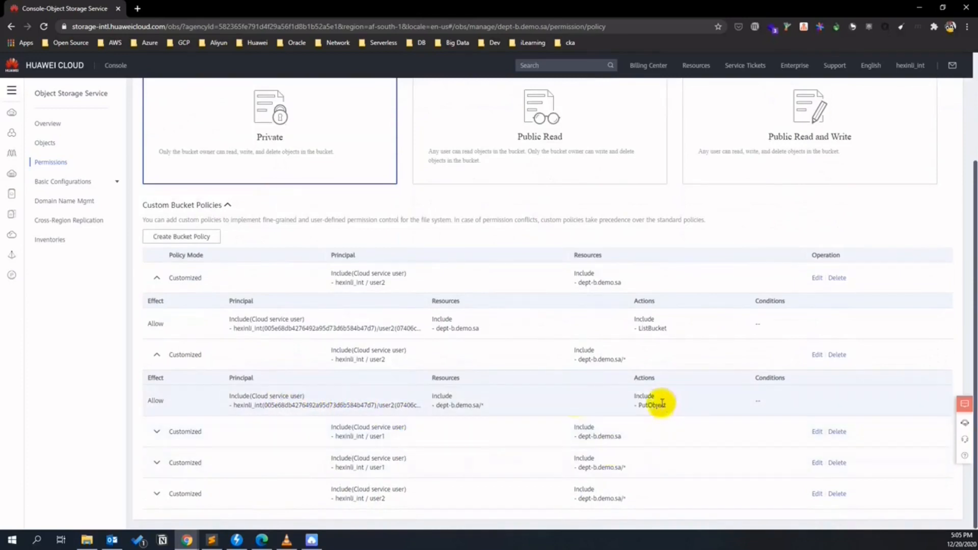
click(157, 432)
scroll(224, 444, down, 2)
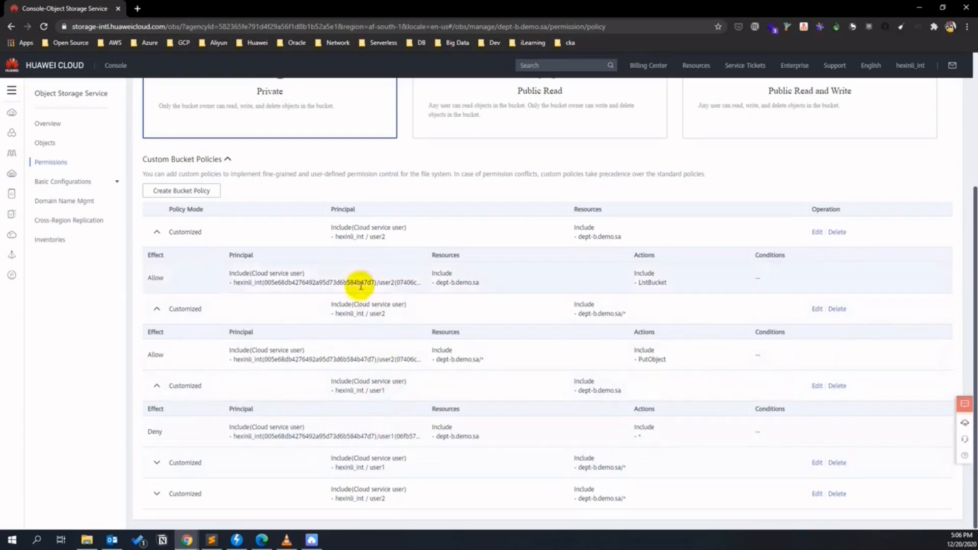
click(156, 462)
scroll(306, 433, down, 1)
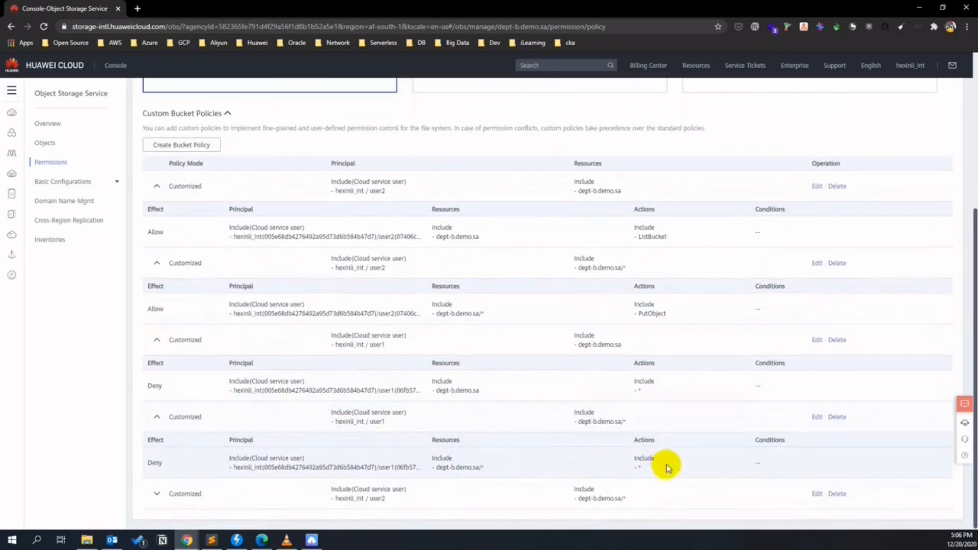
- Review the last user2 policy's denied actions, then bring up the Edge window's dept-b.demo.sa objects
click(155, 493)
scroll(357, 454, down, 2)
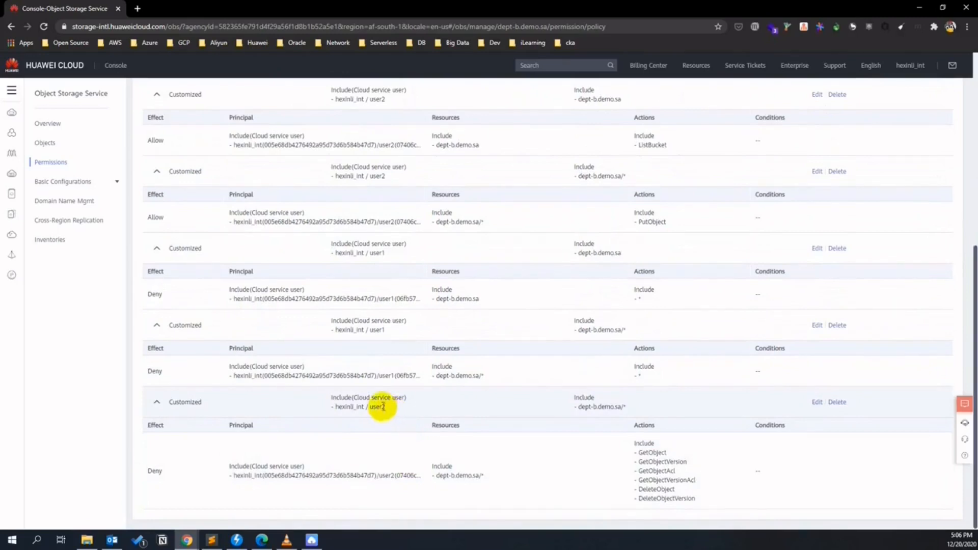
scroll(262, 306, up, 2)
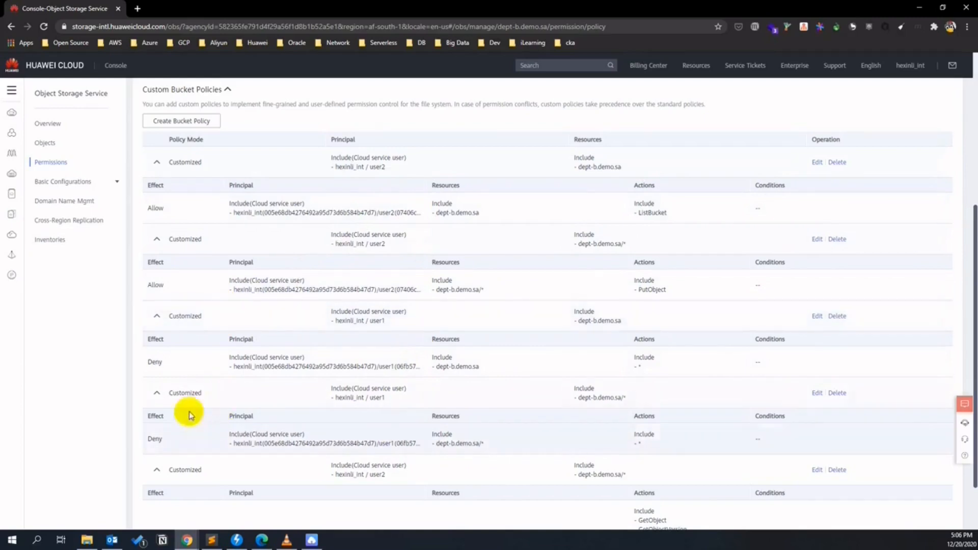
scroll(181, 384, down, 2)
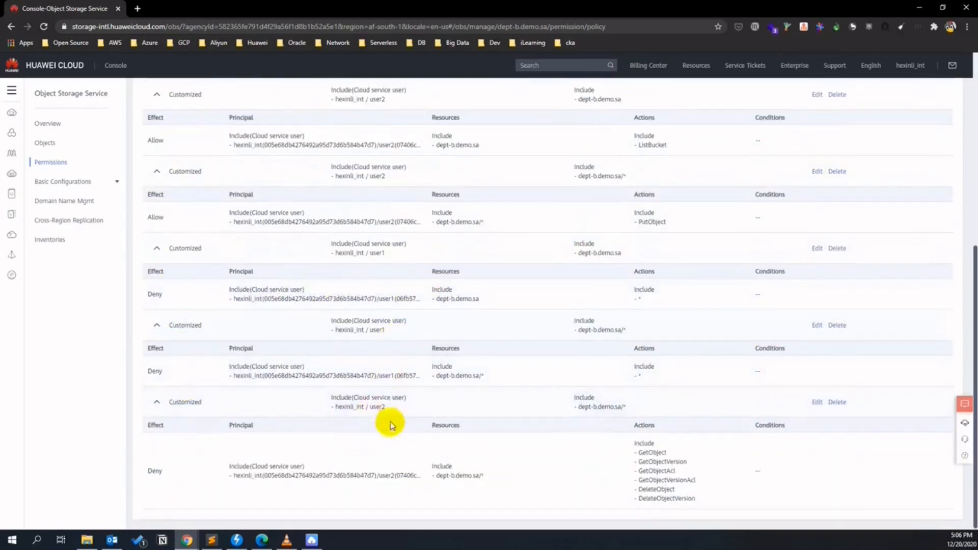
scroll(408, 412, up, 10)
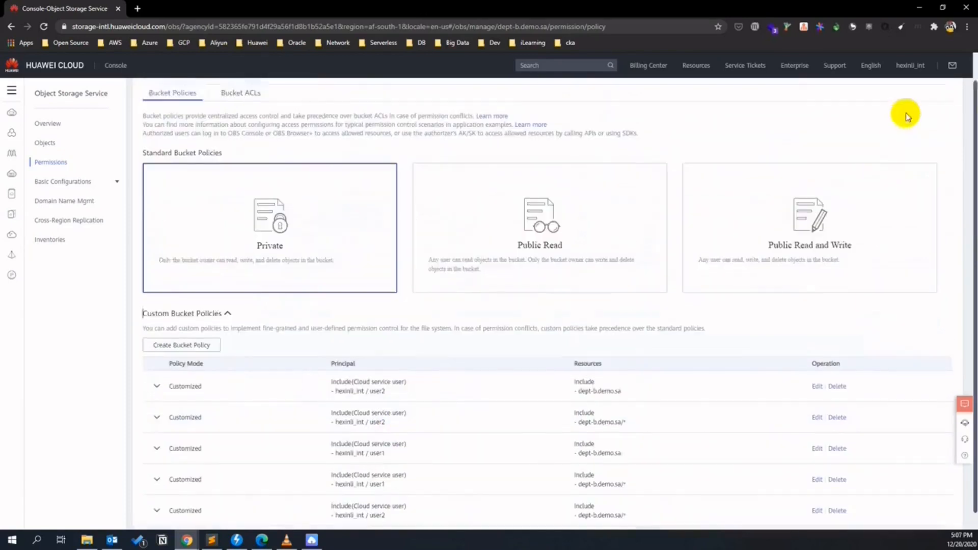
click(262, 540)
- Log out, then sign in as IAM user user2 with account, user name and password
click(905, 69)
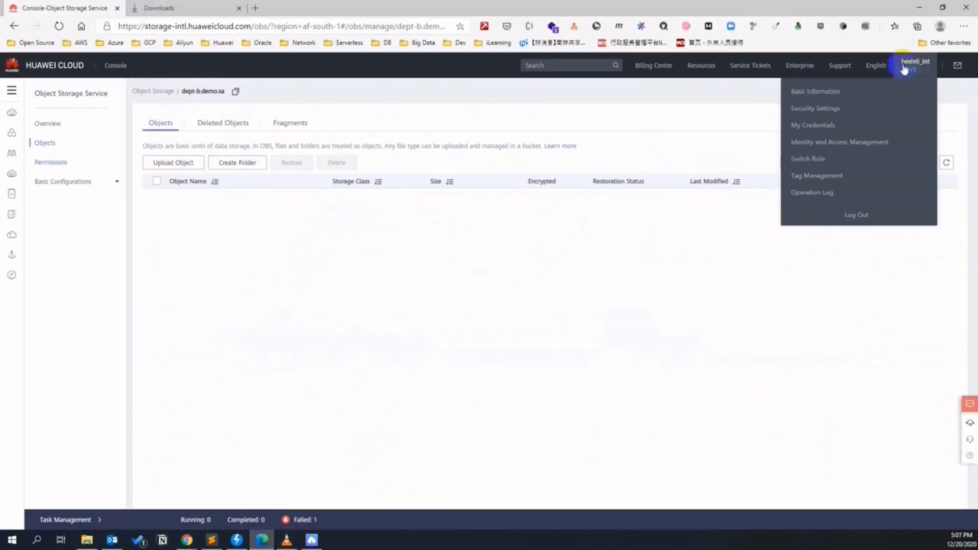
click(852, 219)
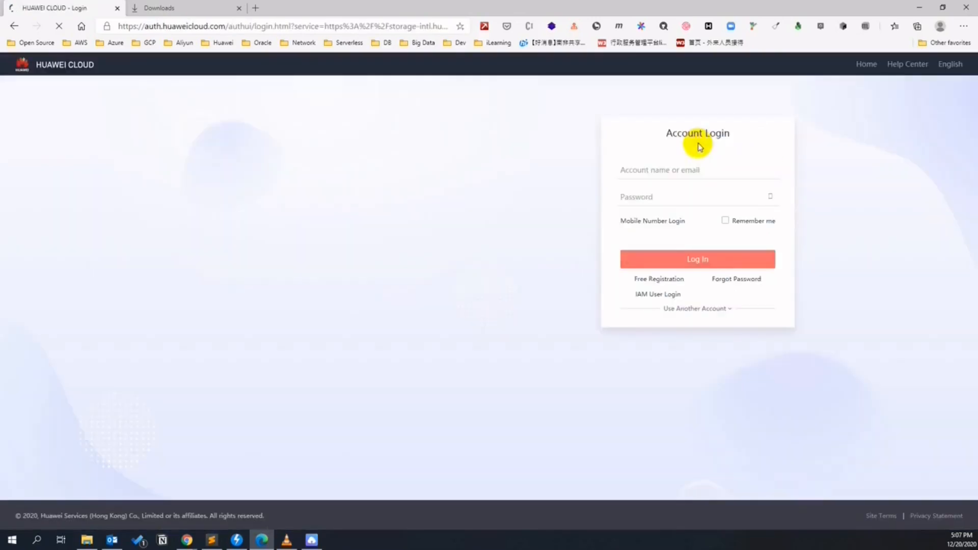
click(680, 293)
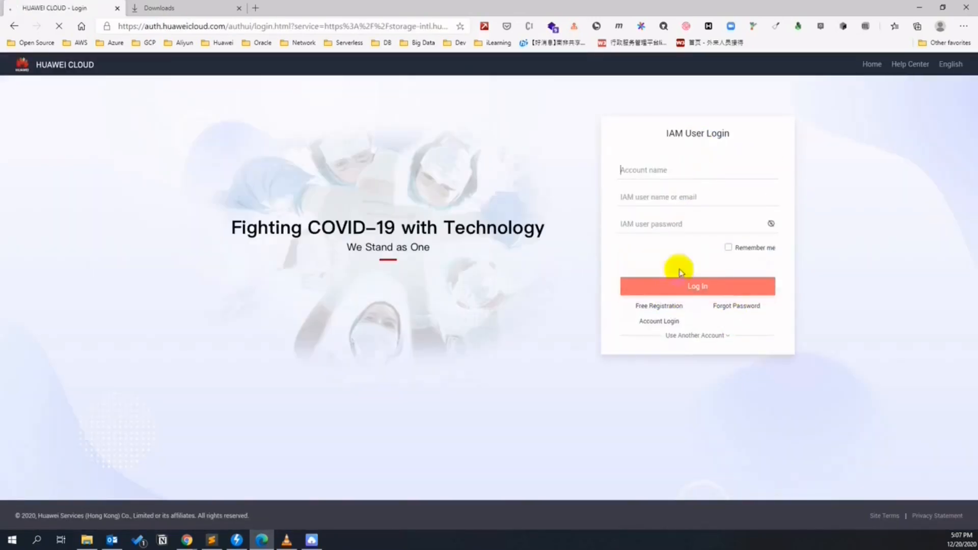
click(671, 174)
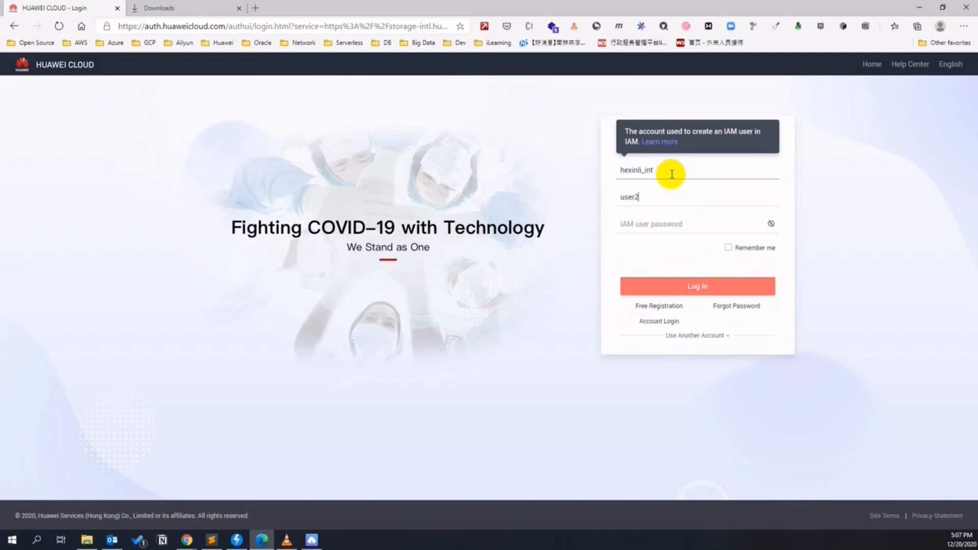
text(1)
key(Return)
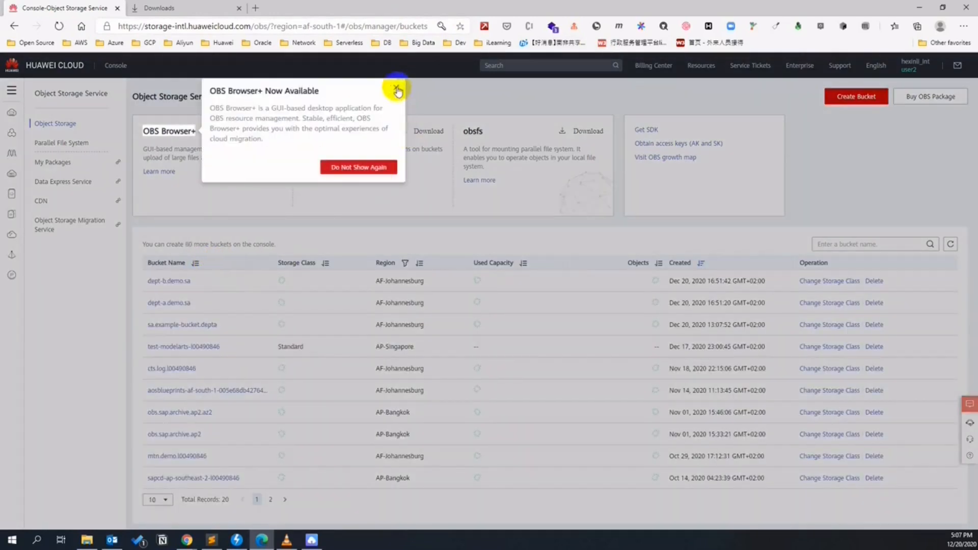
click(396, 88)
- As user2, upload test1.txt into dept-b.demo.sa and refresh its objects list
click(164, 284)
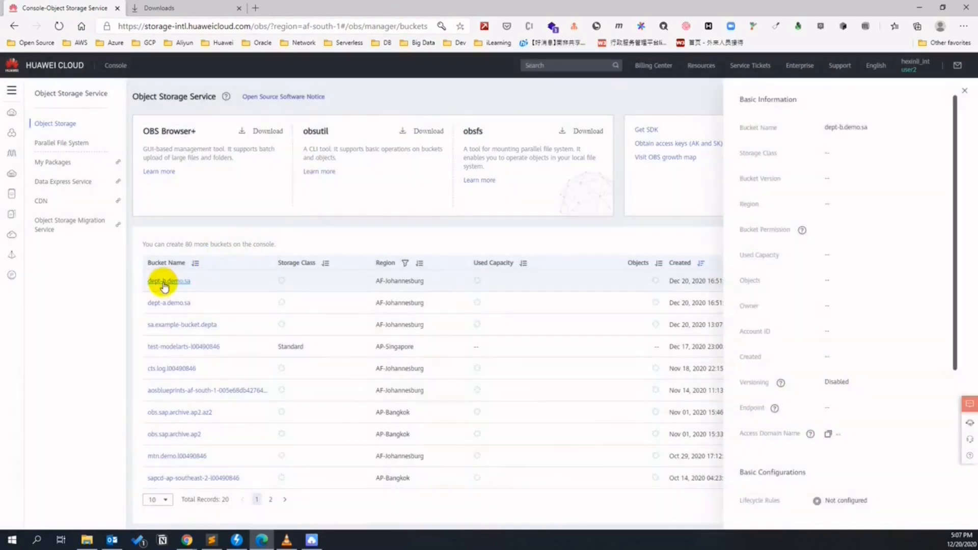
click(175, 285)
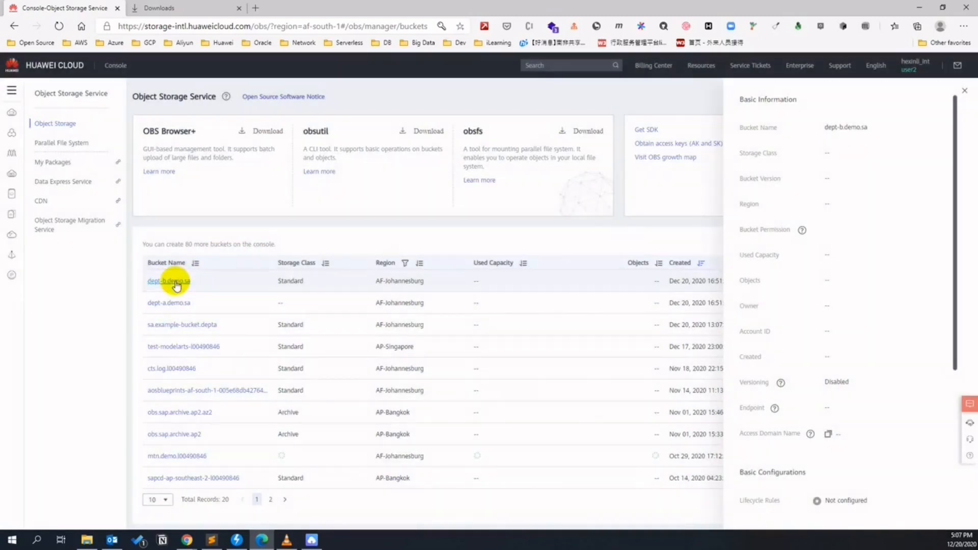
click(176, 284)
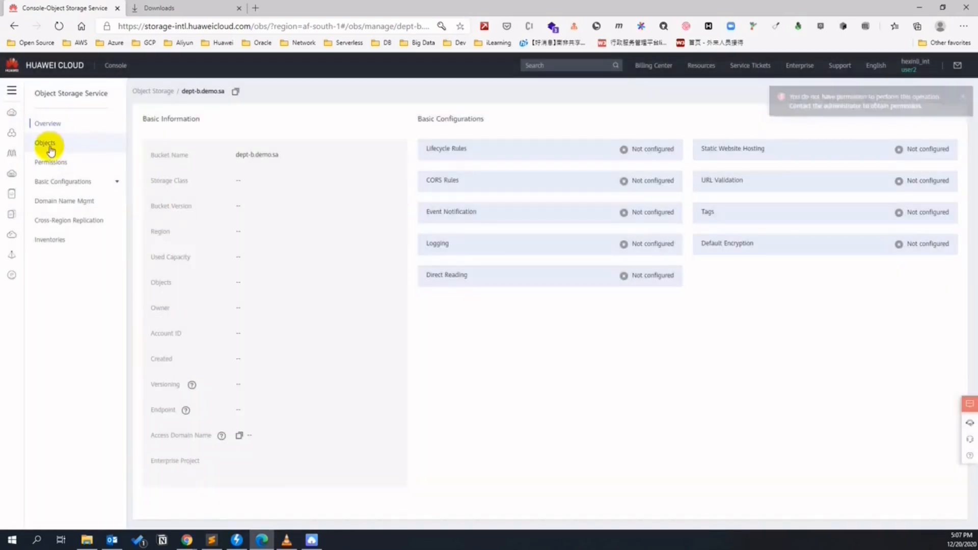
click(51, 152)
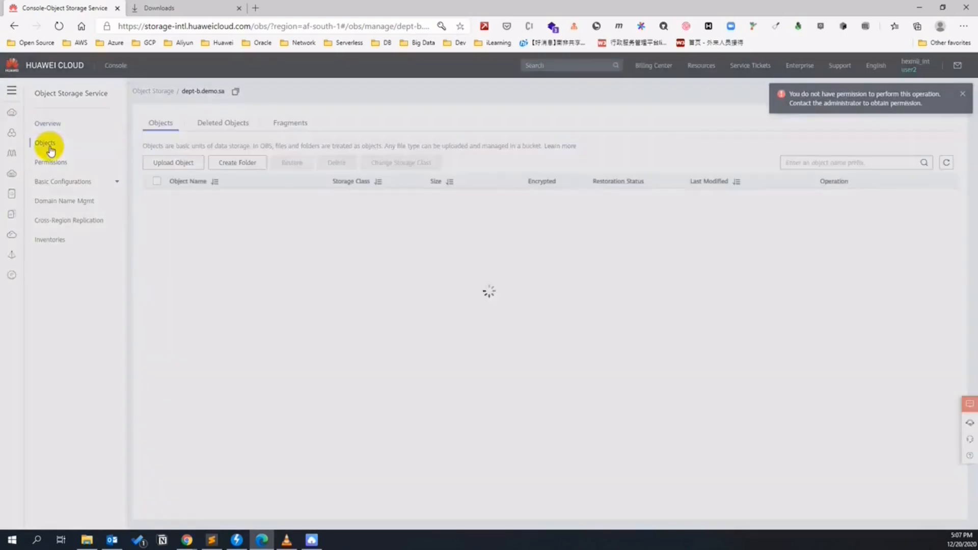
click(180, 164)
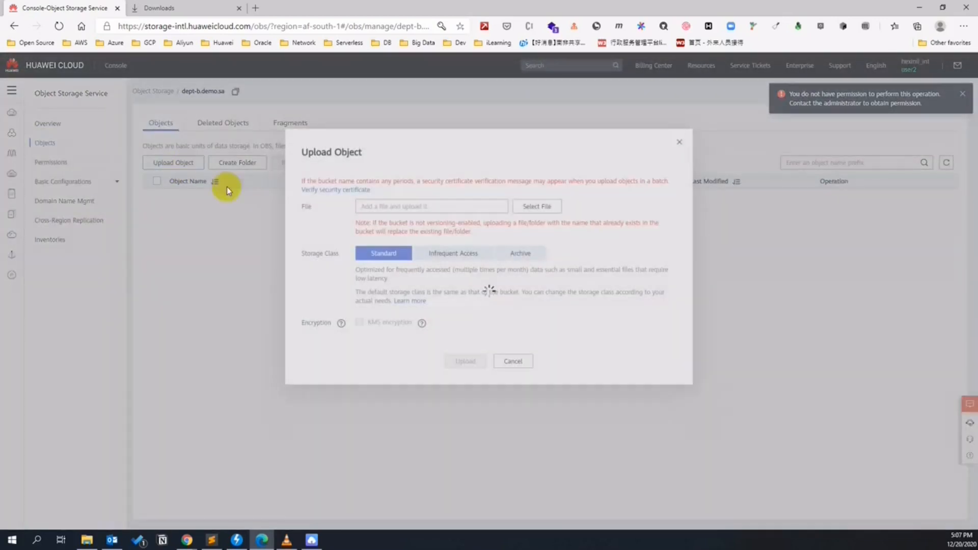
click(530, 208)
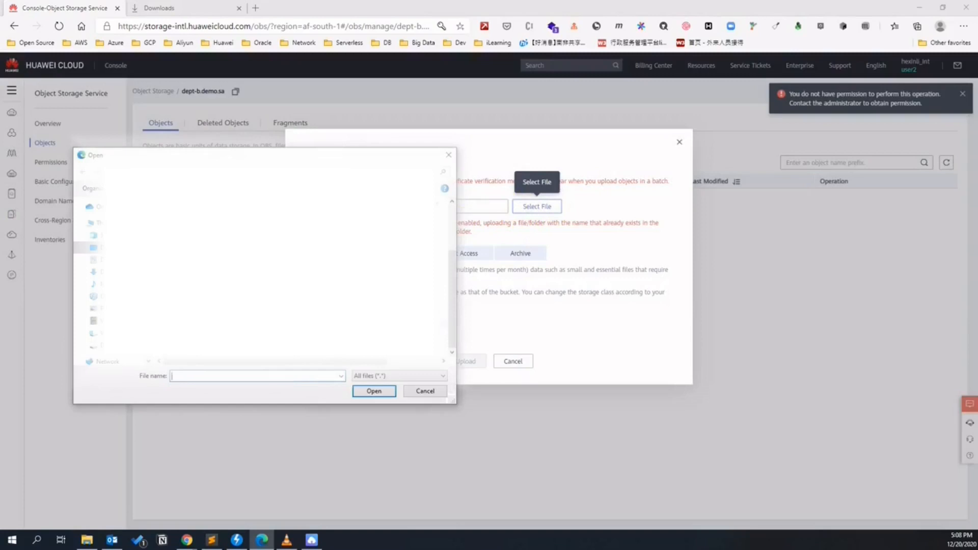
click(464, 360)
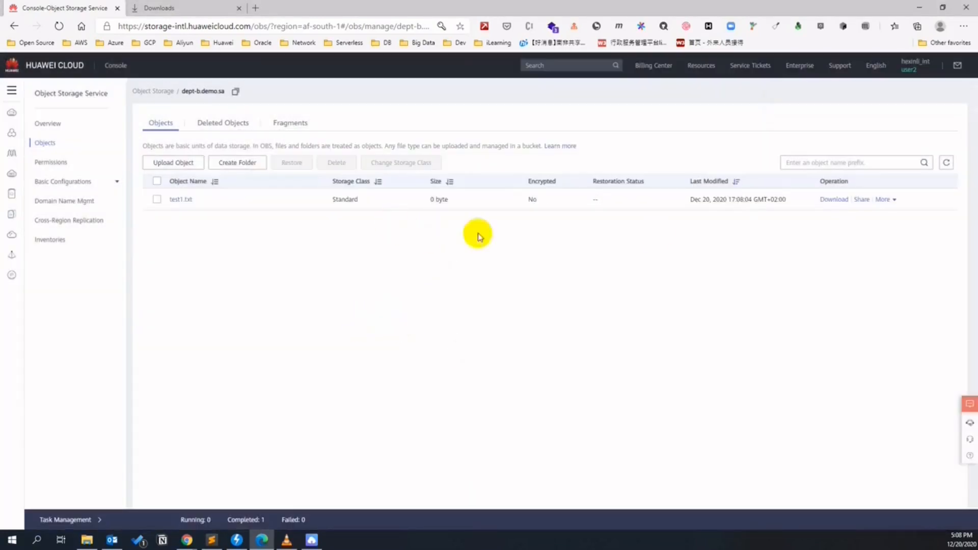
click(835, 199)
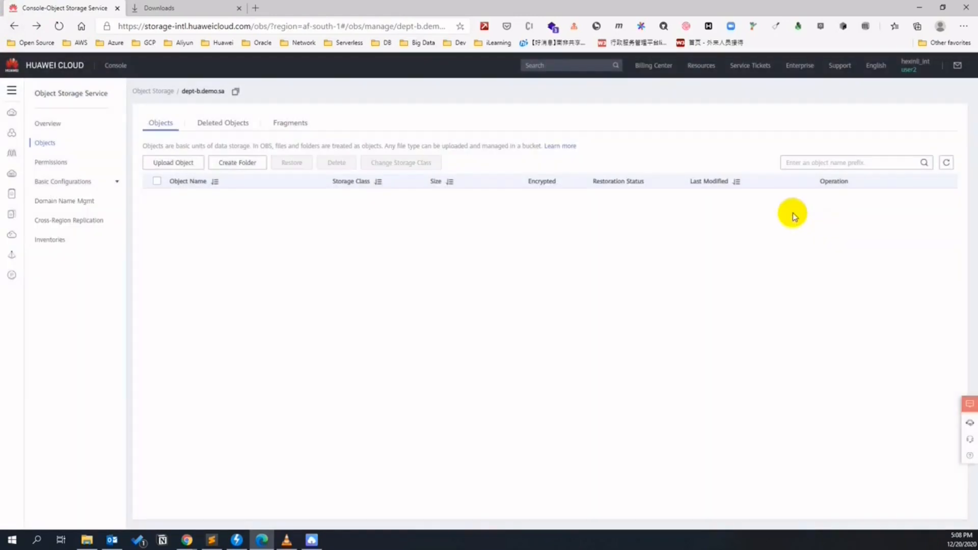
- Try deleting test1.txt from dept-b.demo.sa, check the failed task's details, then return to the bucket list
mouse_move(885, 201)
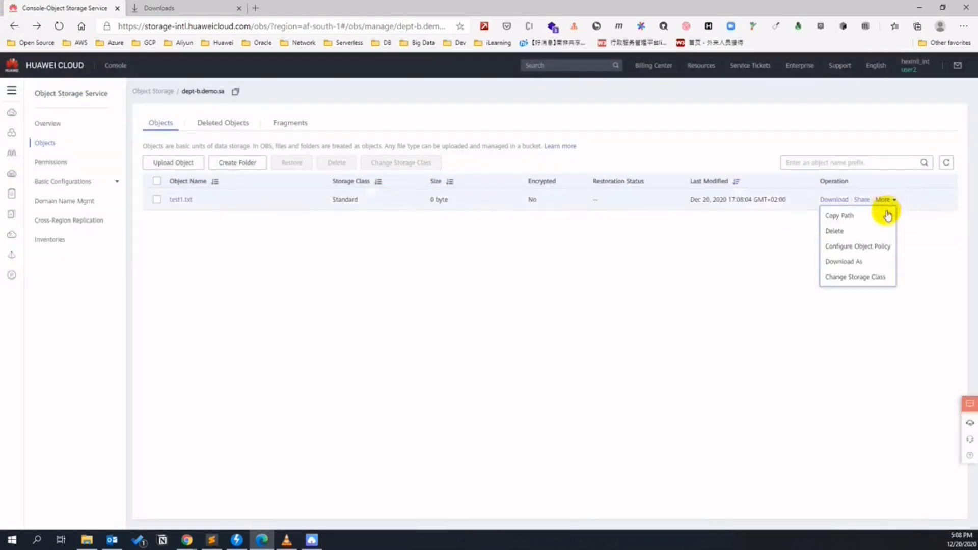
click(854, 230)
click(481, 281)
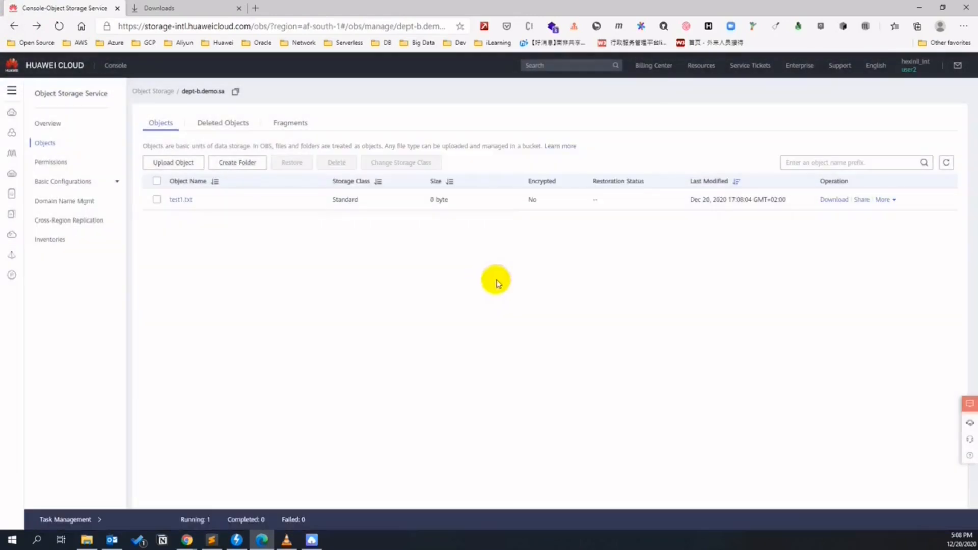
click(291, 522)
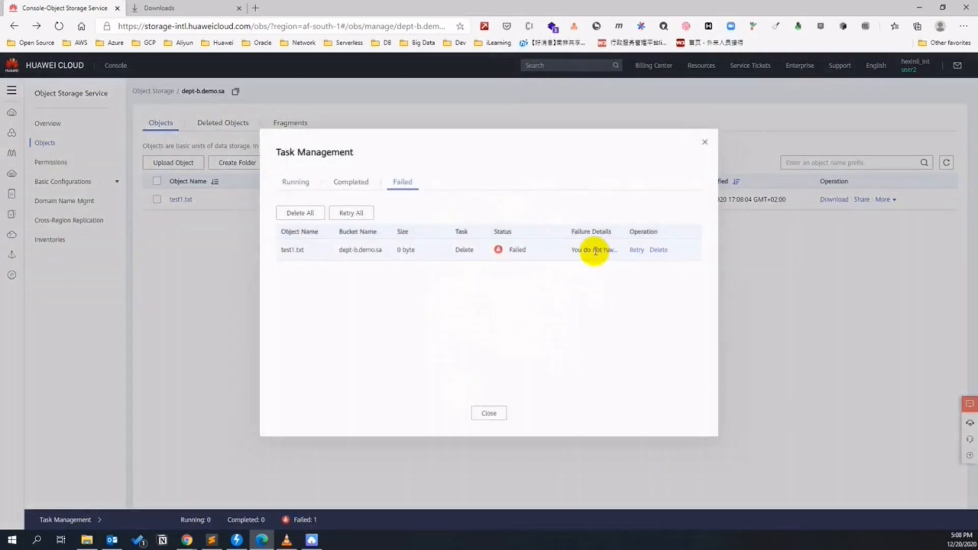
click(489, 416)
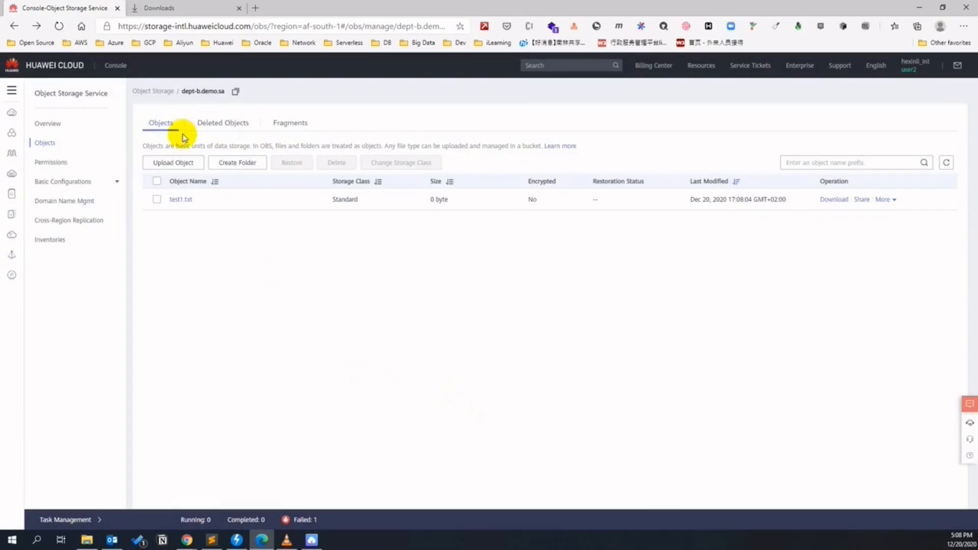
click(146, 92)
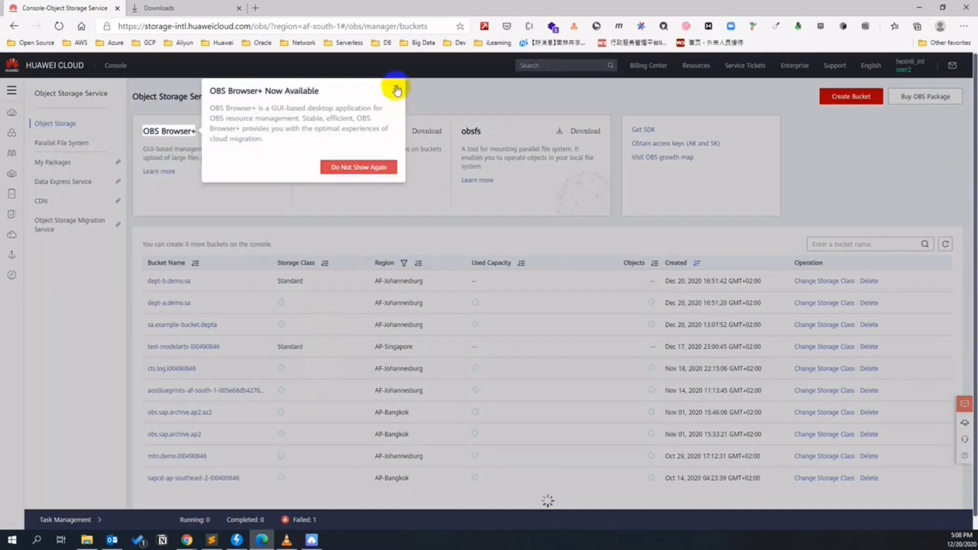
click(396, 89)
- Try uploading test3.log into dept-a.demo.sa and review the failed tasks list
click(178, 304)
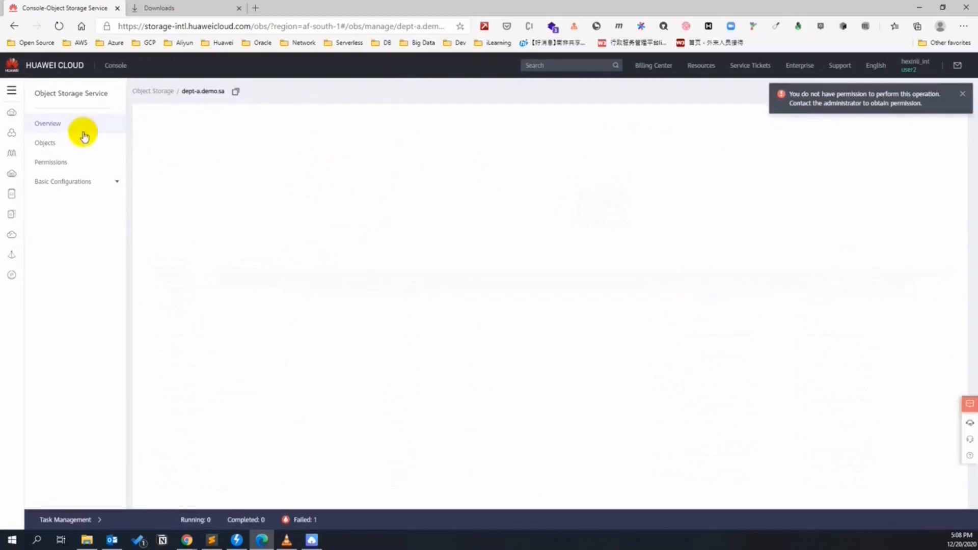
click(77, 128)
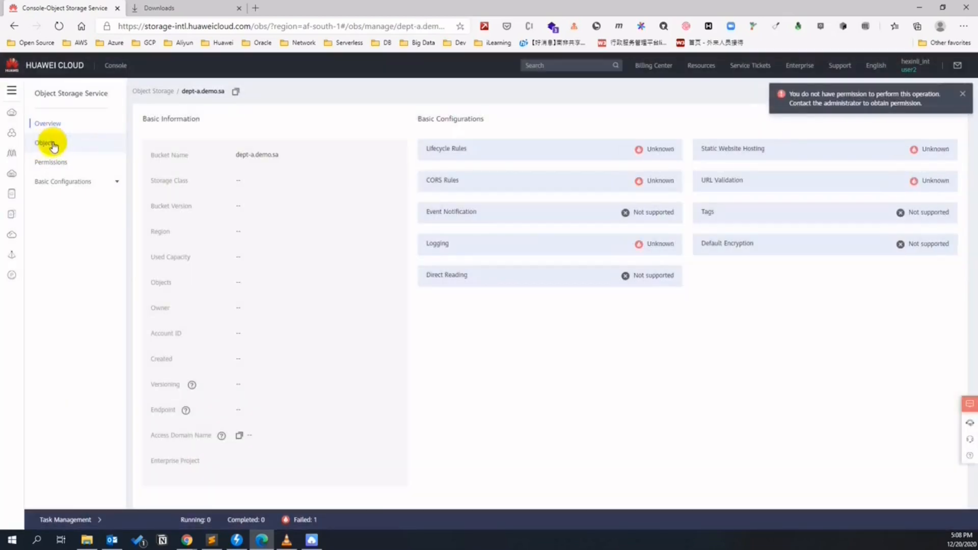
click(51, 144)
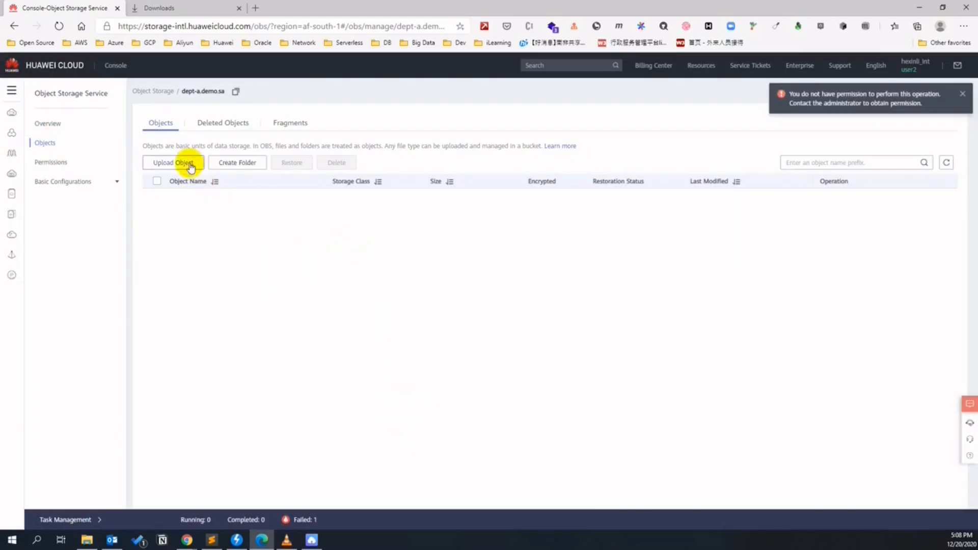
click(186, 162)
click(536, 206)
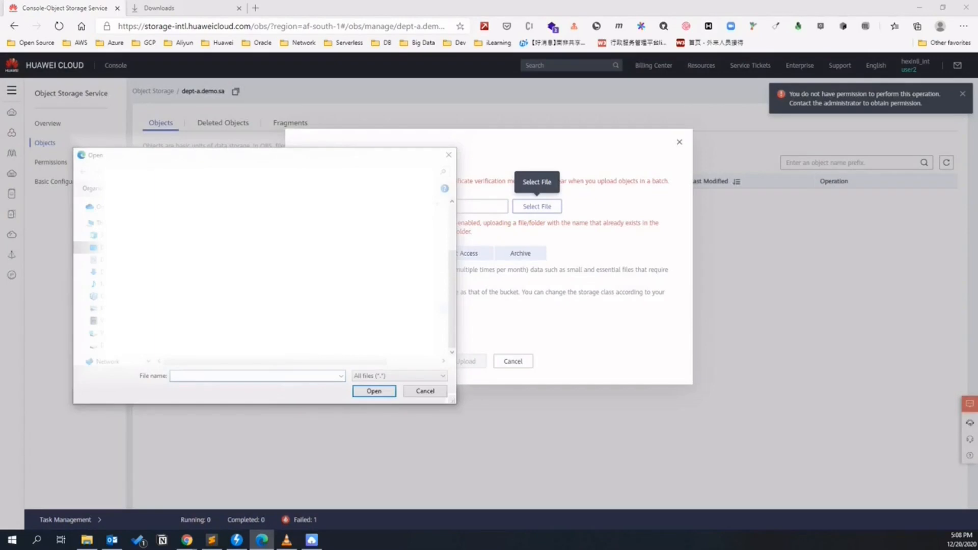
double_click(229, 306)
click(465, 360)
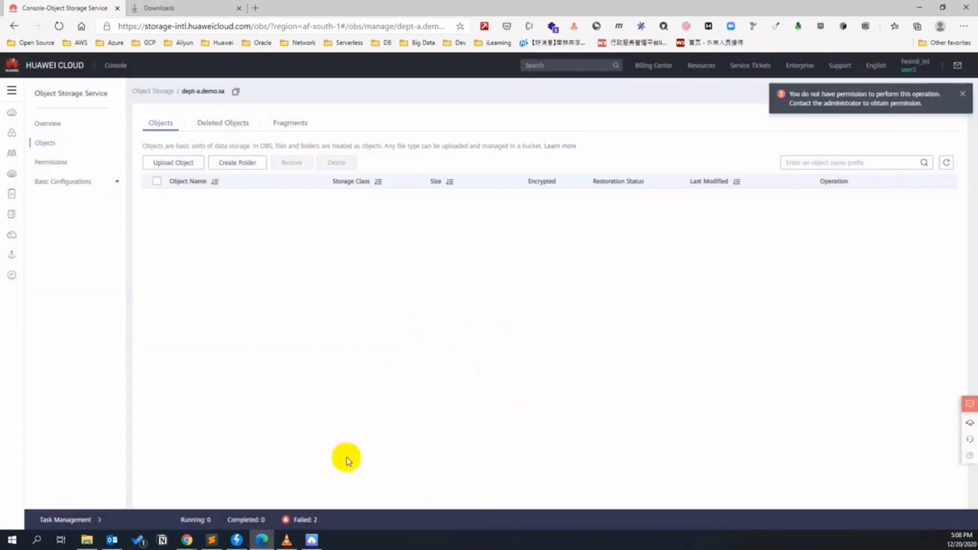
click(308, 520)
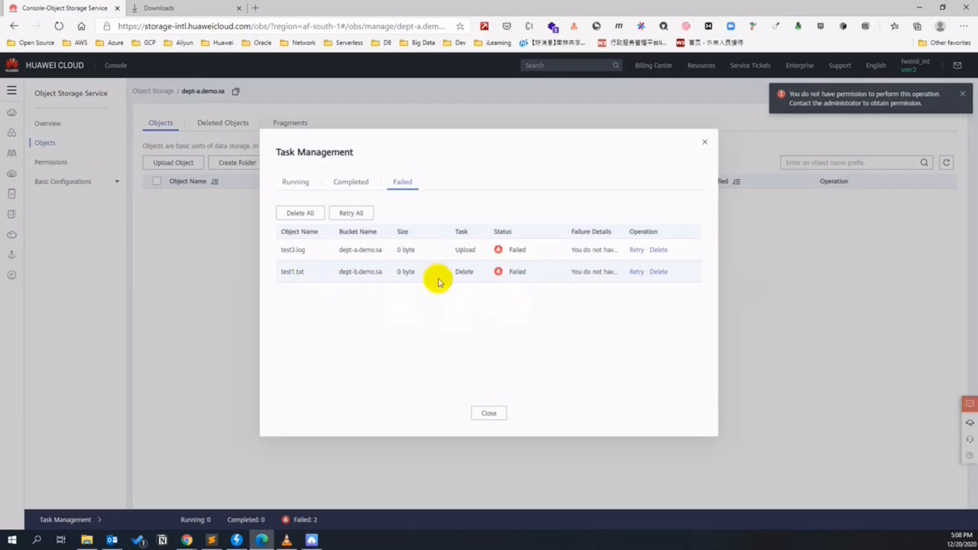
click(500, 412)
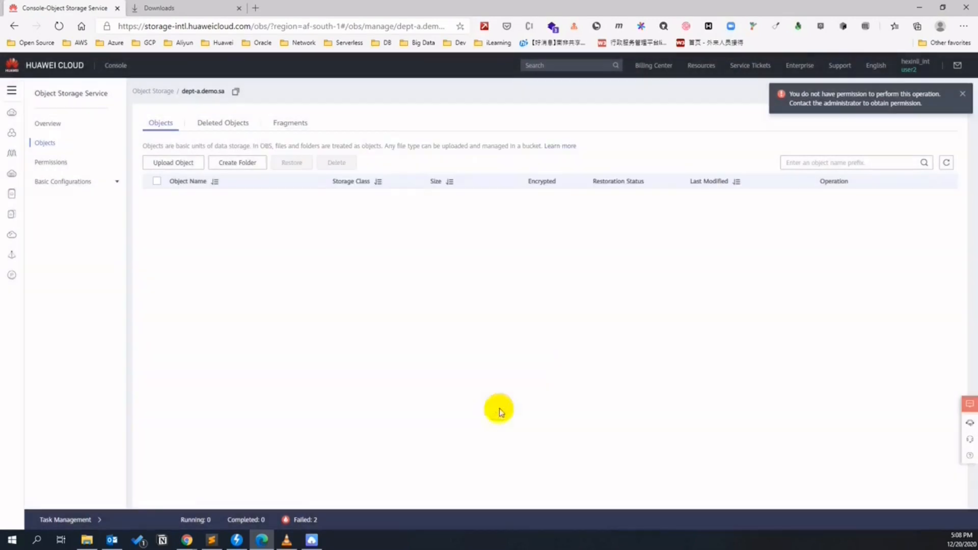